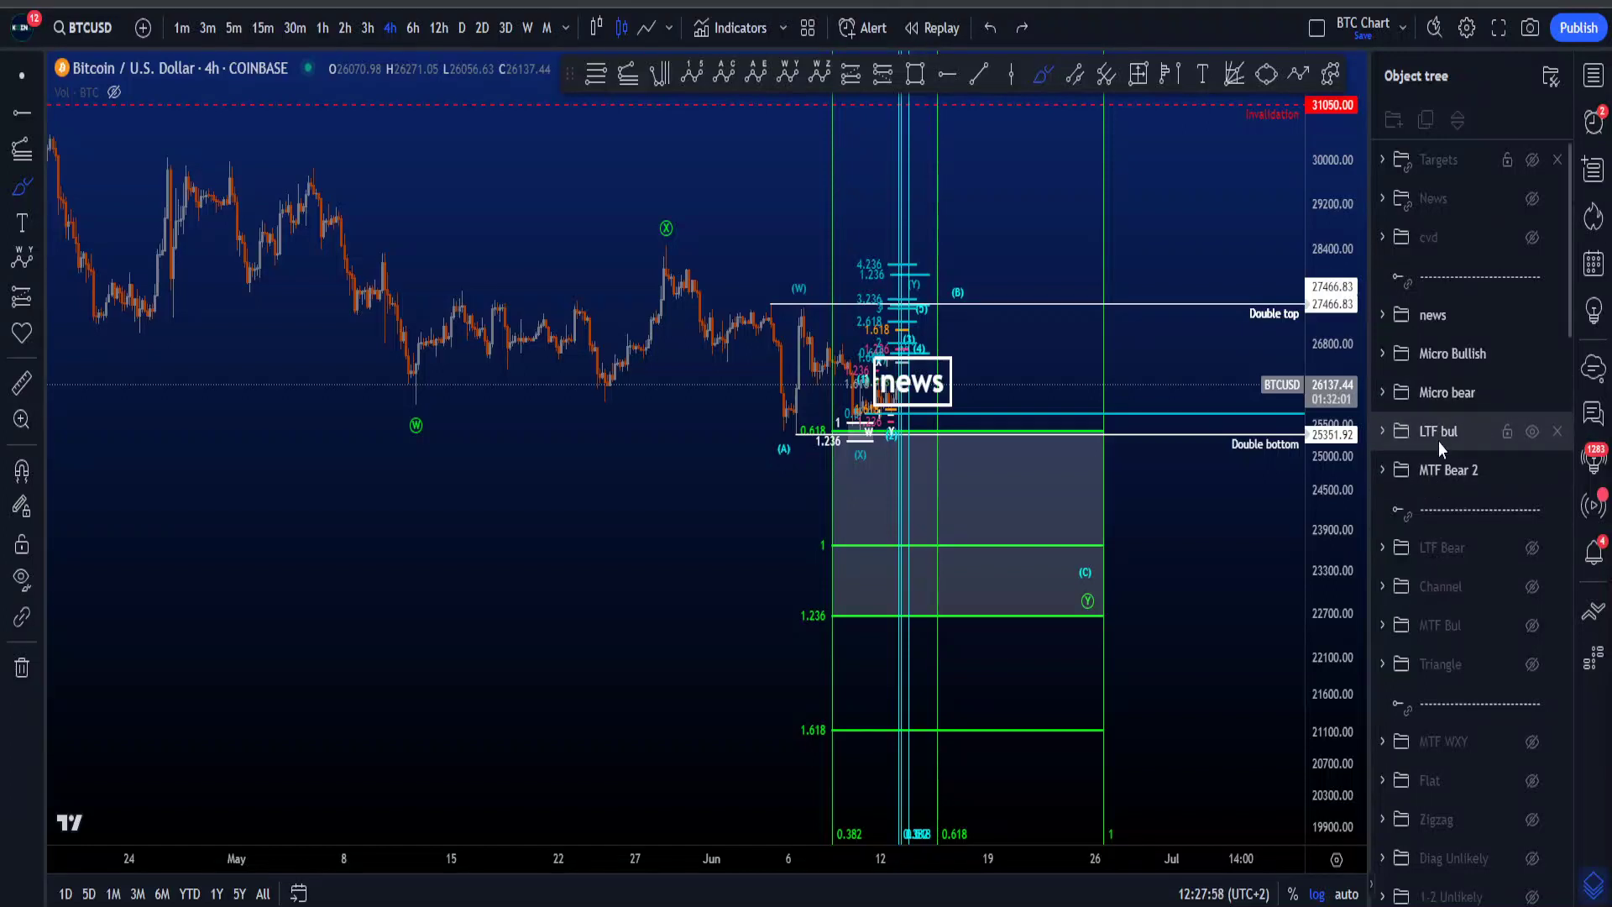
Circle the current wave counts with the brush, remove the strokes, and hide the news, Micro Bullish, Micro bear and LTF bul groups.
mouse_move(590, 459)
mouse_down()
mouse_move(1042, 529)
mouse_move(277, 283)
mouse_up()
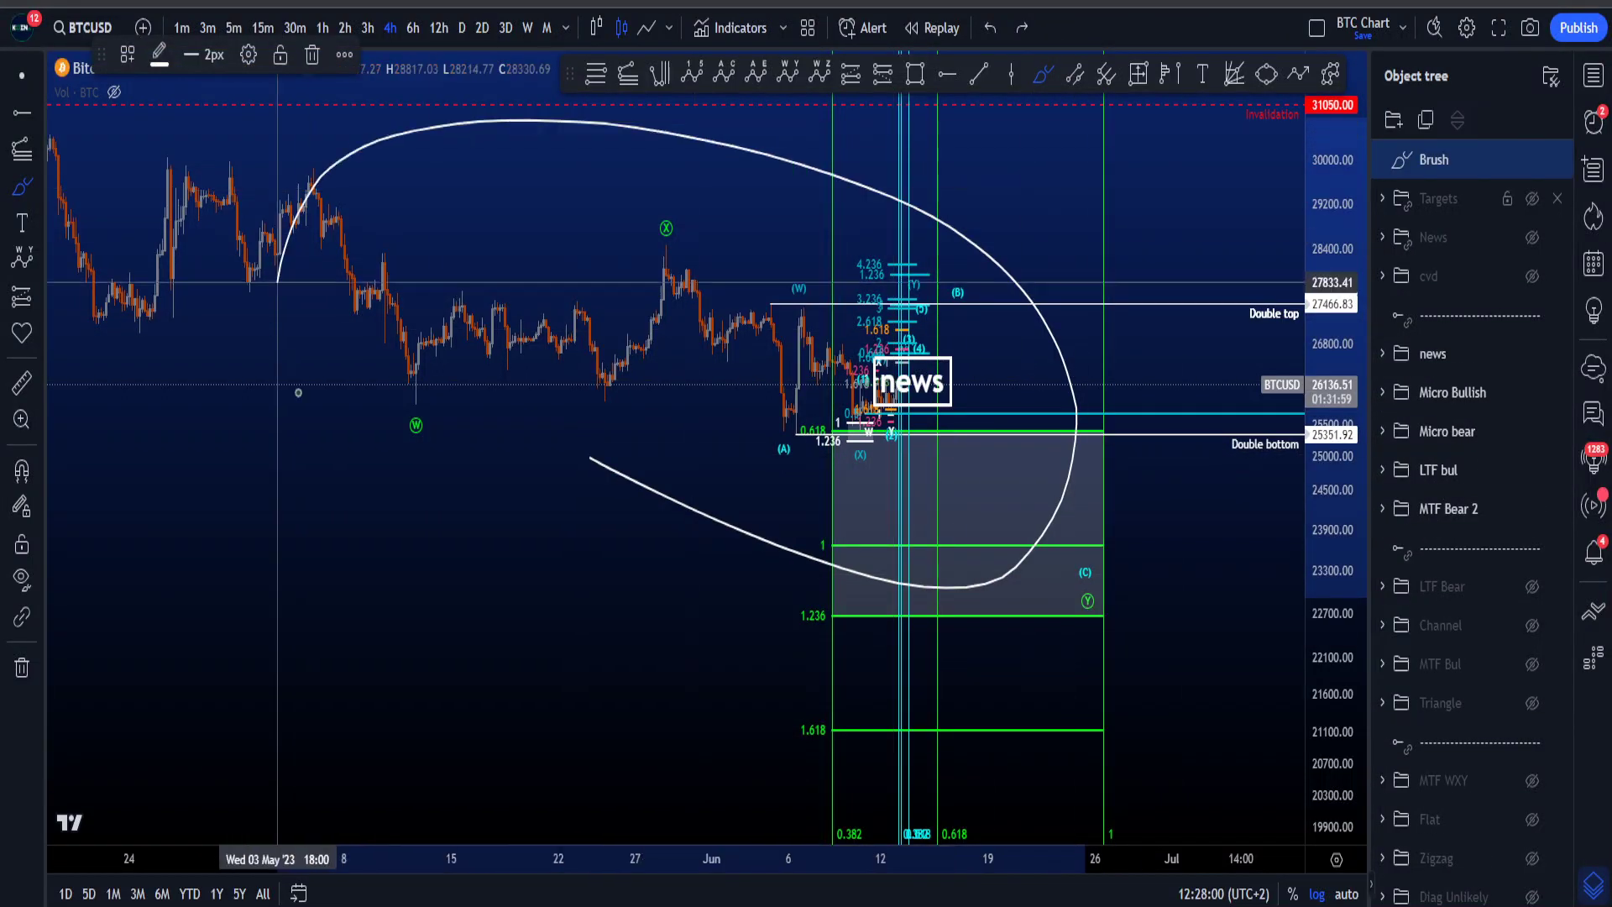
drag(298, 393, 1105, 590)
key(ctrl+z)
key(ctrl+z)
key(ctrl+z)
key(ctrl+z)
key(ctrl+z)
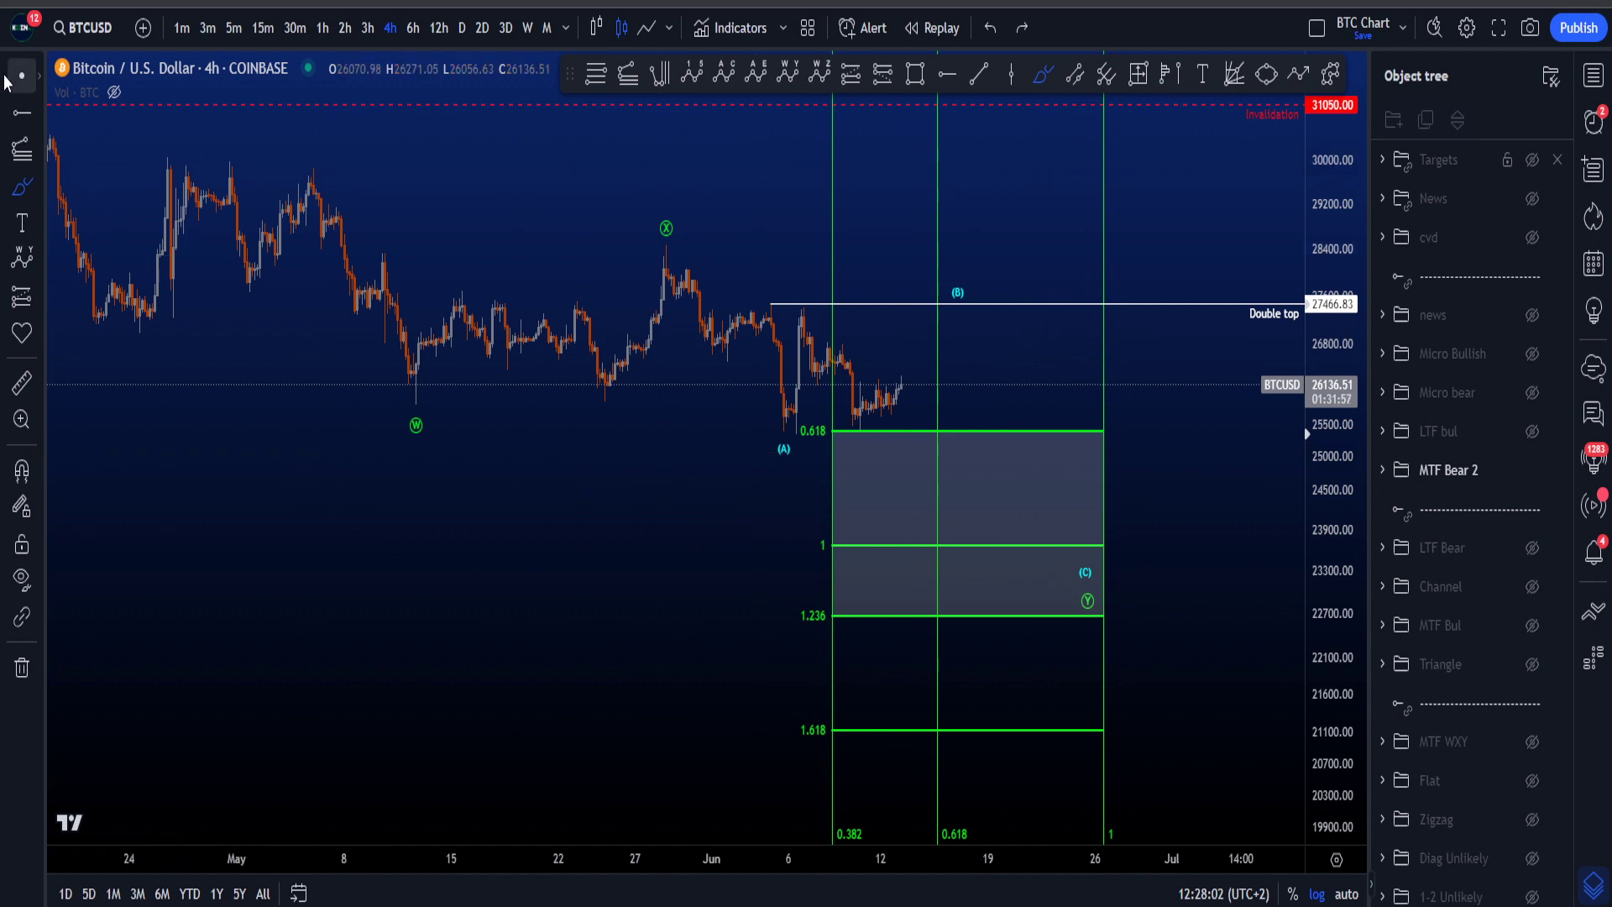
Brush a path from near the mid-April high down to the (C) label and undo the stroke.
scroll(622, 520, down, 3)
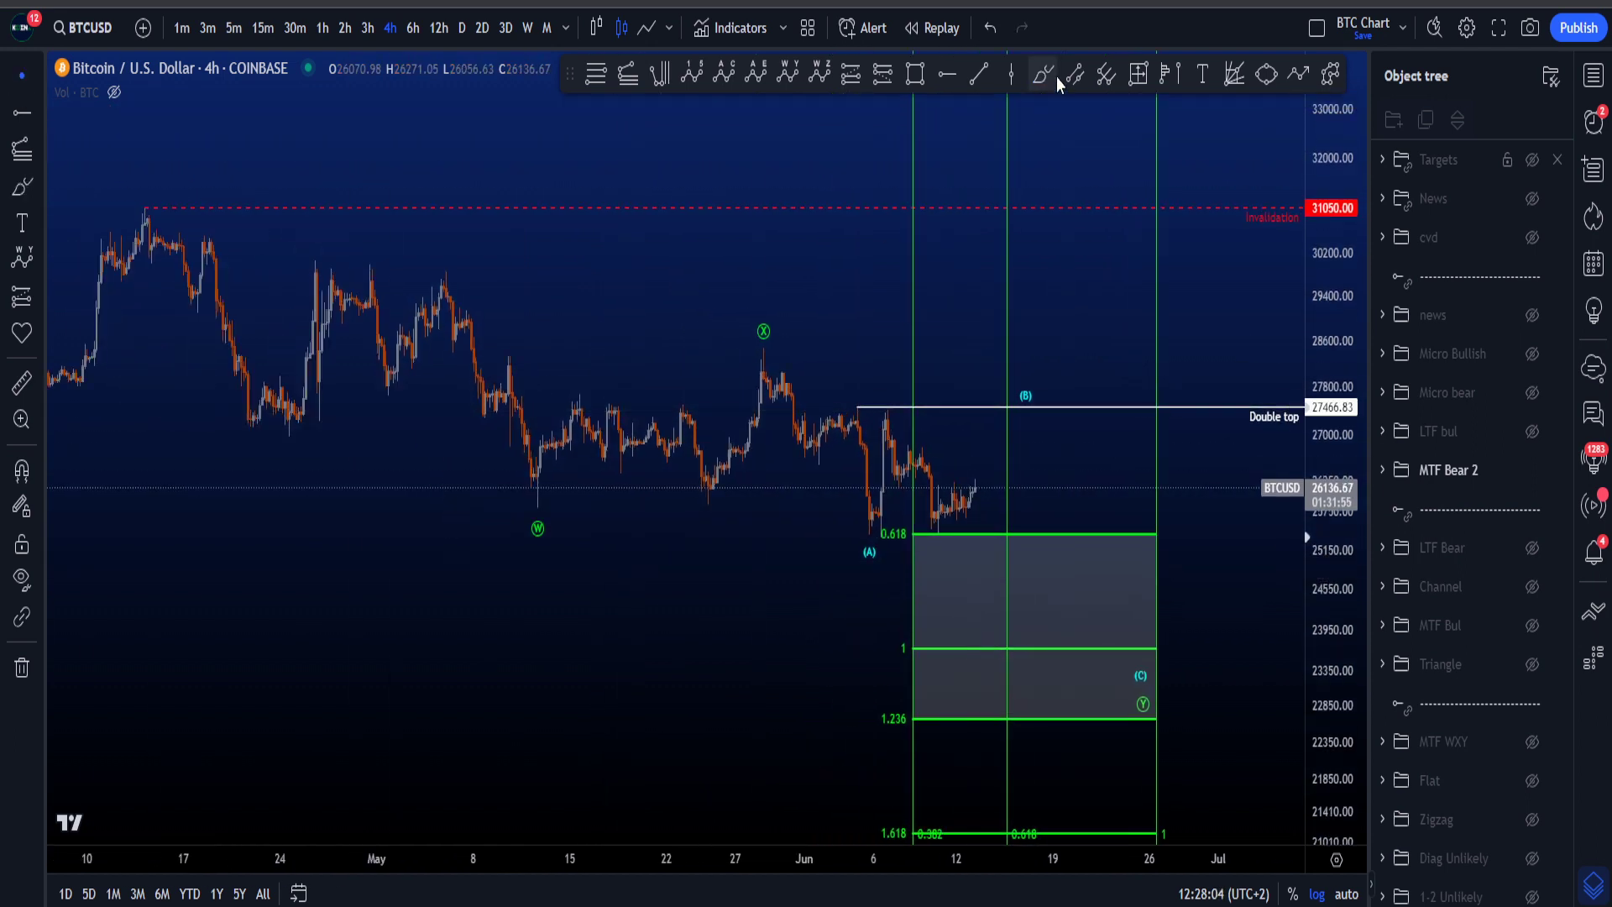
mouse_move(206, 248)
mouse_down()
mouse_move(288, 341)
mouse_move(687, 384)
mouse_move(1138, 676)
mouse_up()
key(ctrl+z)
scroll(1091, 663, up, 1)
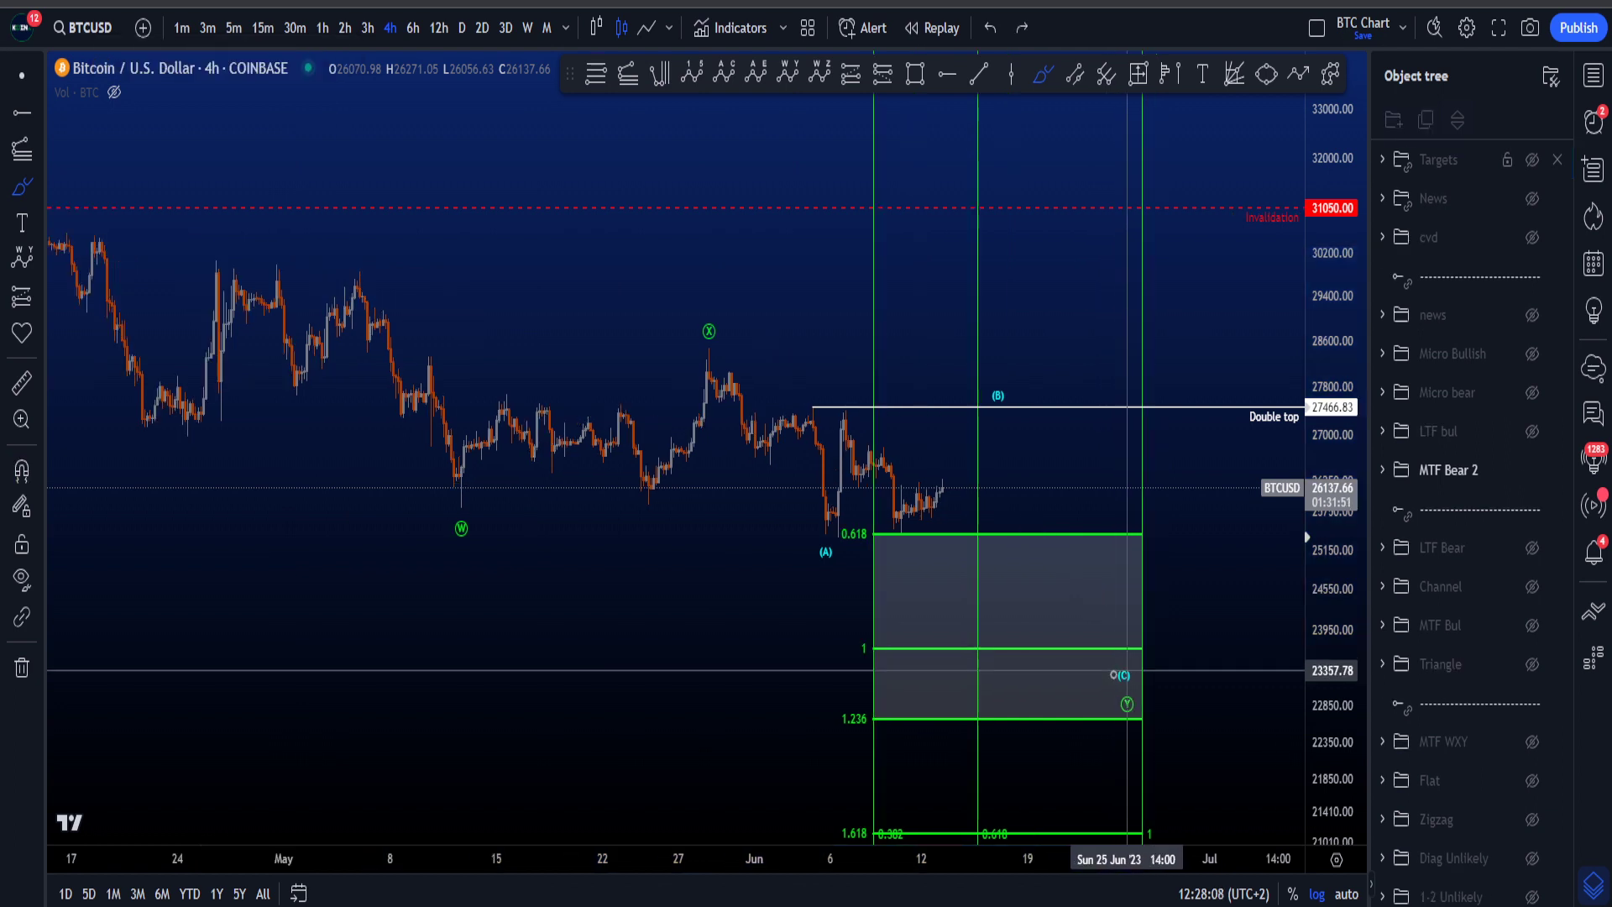
Trace the (A)-(B)-(C) zigzag with the brush from the X high down to the (C) label and undo it.
mouse_move(715, 368)
mouse_down()
mouse_move(1069, 565)
mouse_move(1109, 659)
mouse_up()
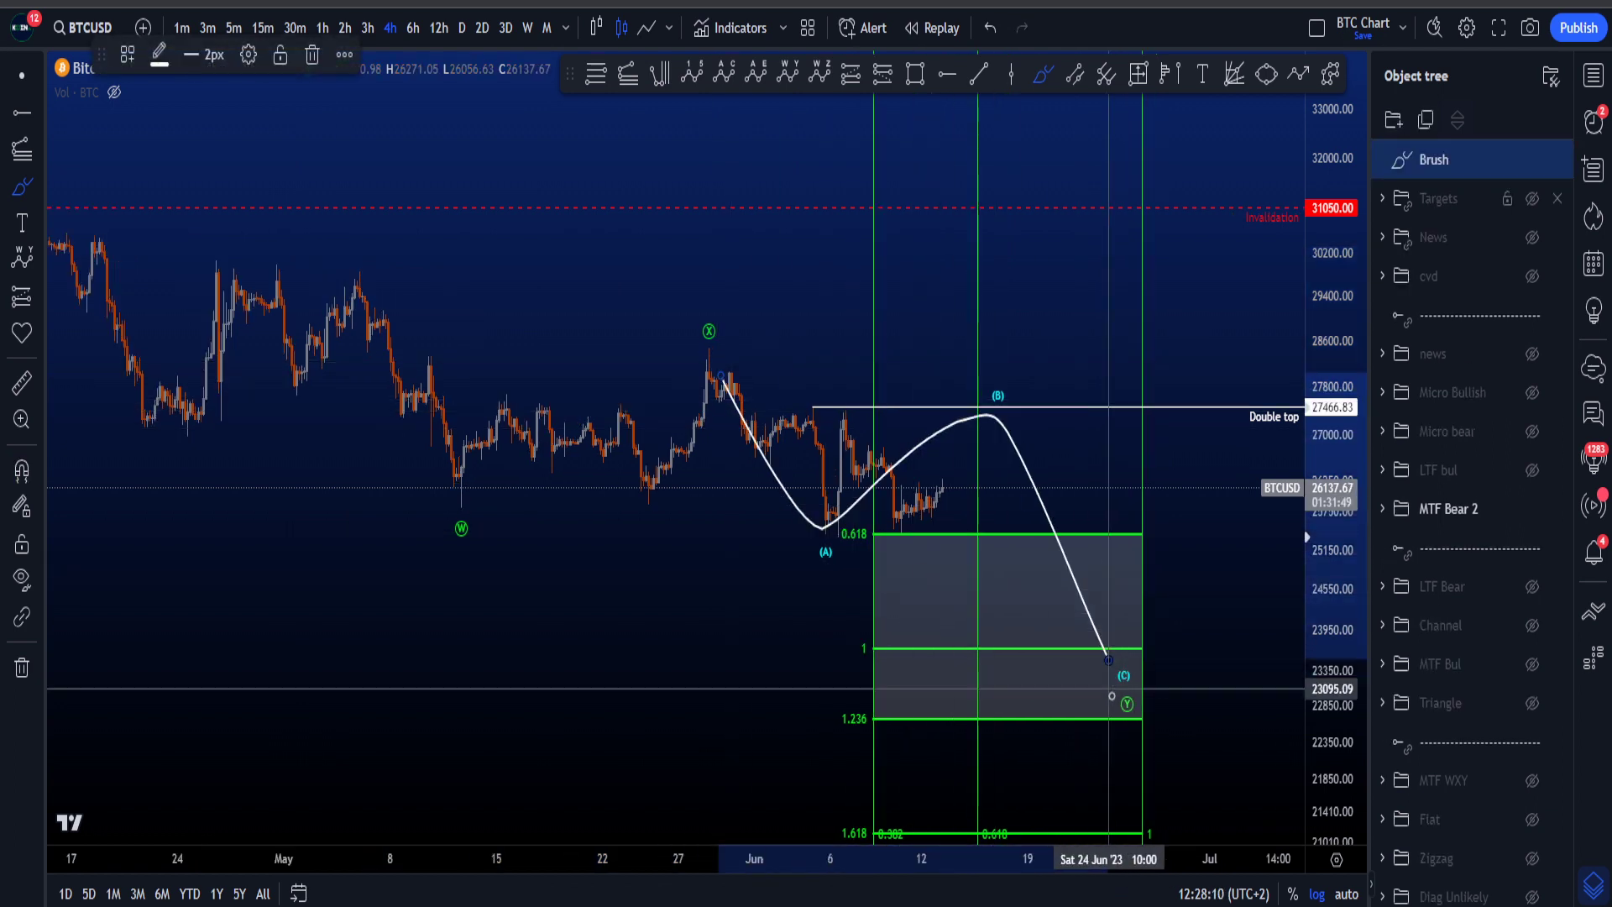
key(ctrl+z)
scroll(1268, 667, up, 1)
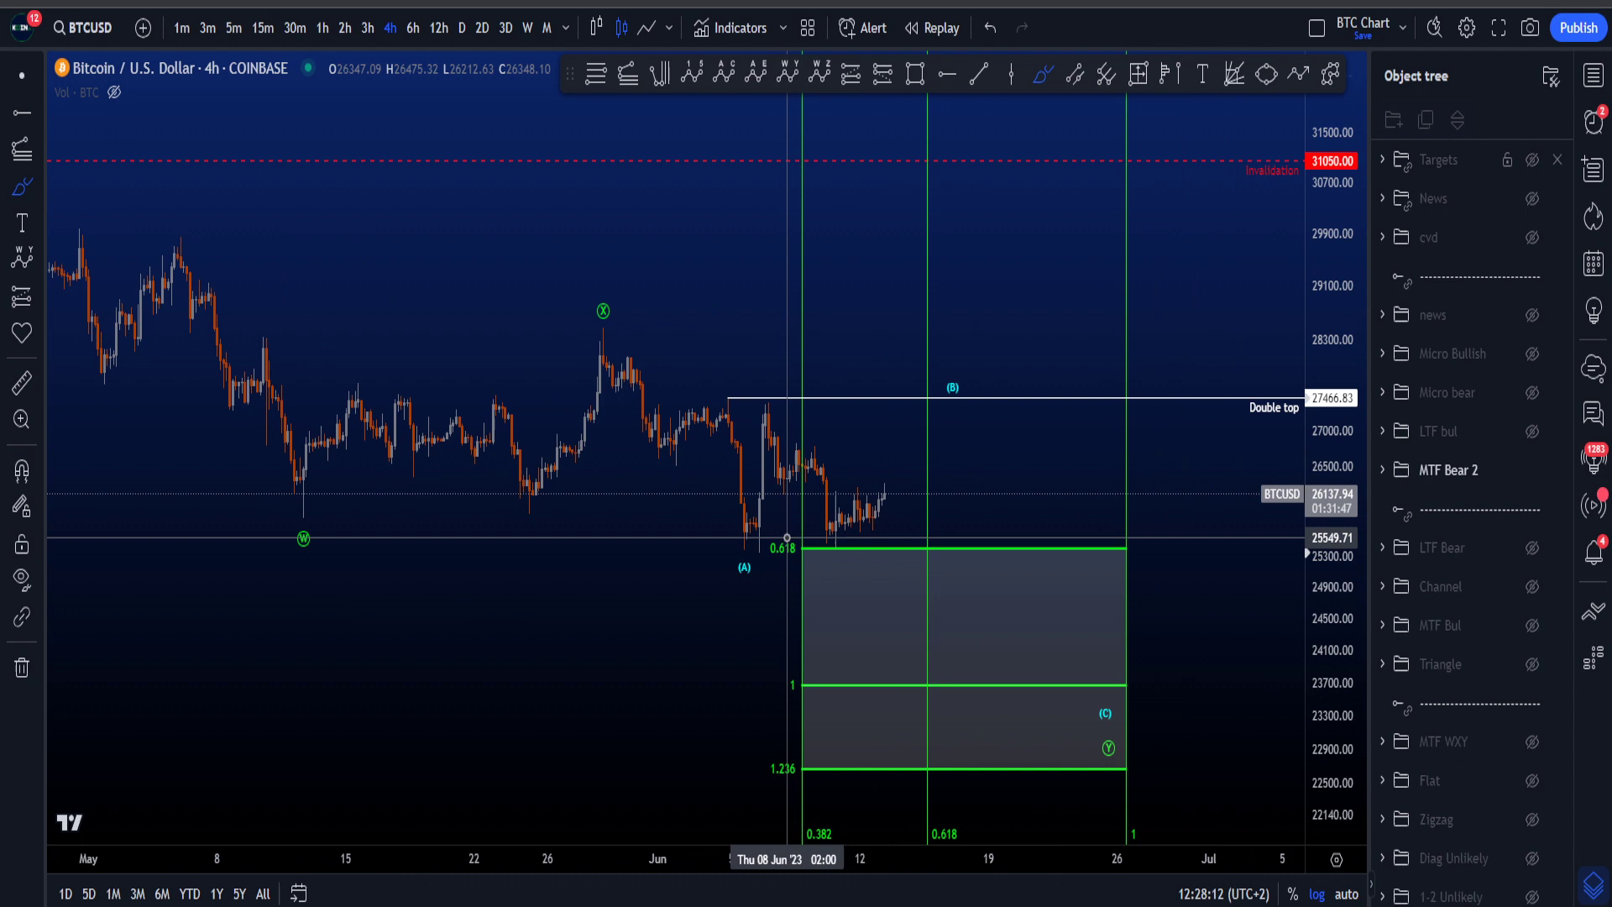
Circle the two early-June lows that form the double bottom with the brush and undo the circles.
mouse_move(781, 530)
mouse_down()
mouse_move(720, 522)
mouse_move(849, 572)
mouse_up()
key(ctrl+z)
drag(767, 531, 774, 557)
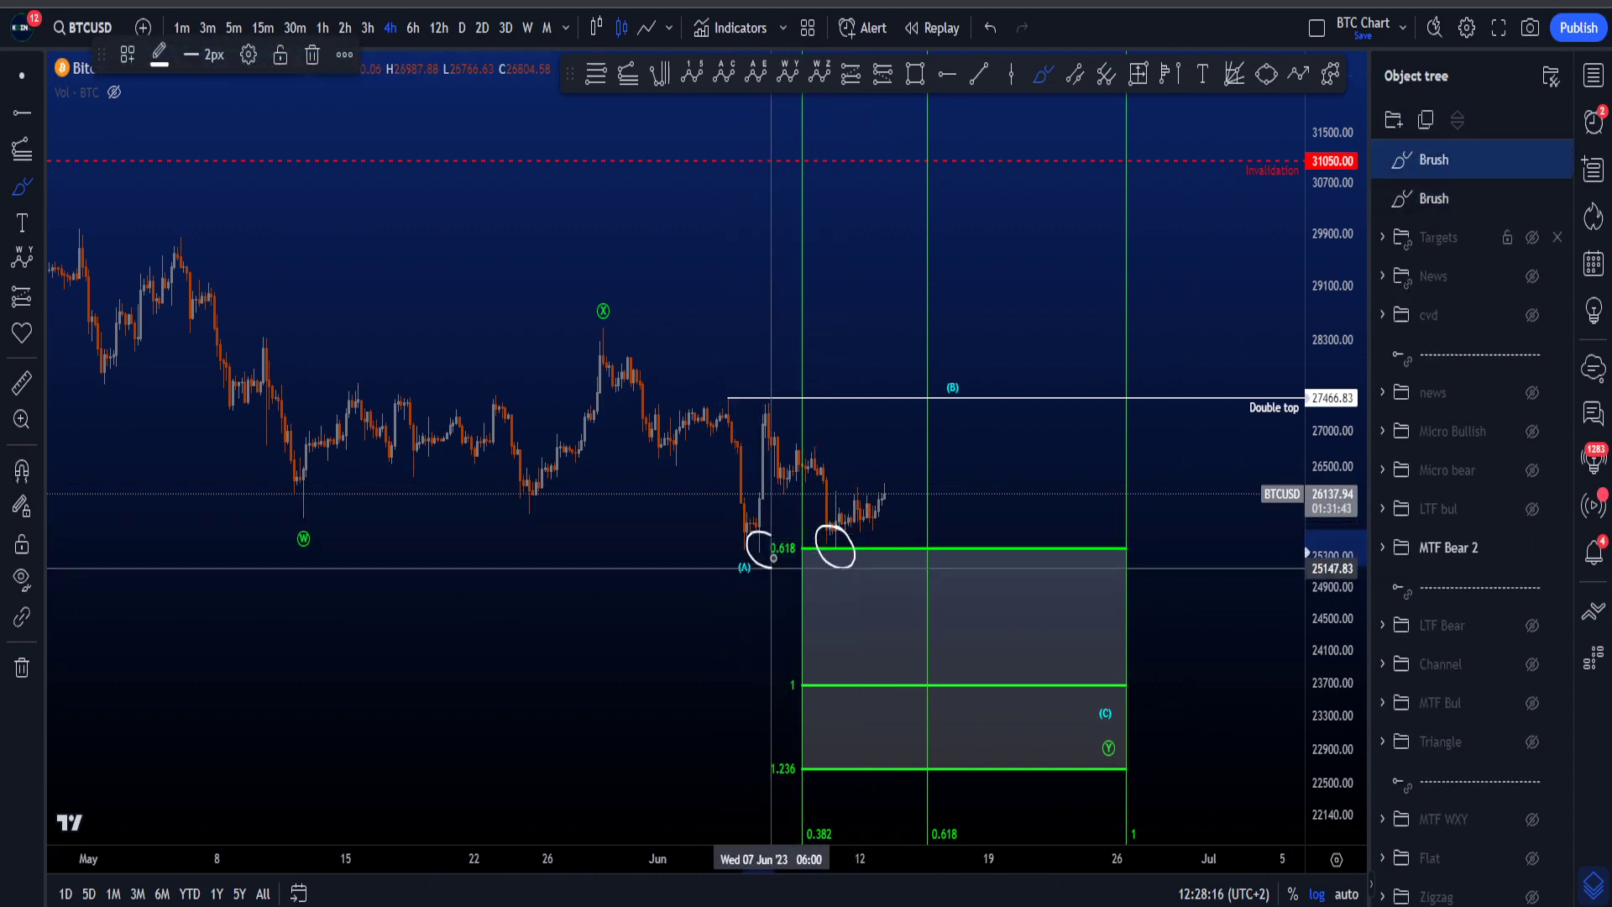
key(ctrl+z)
key(ctrl+z)
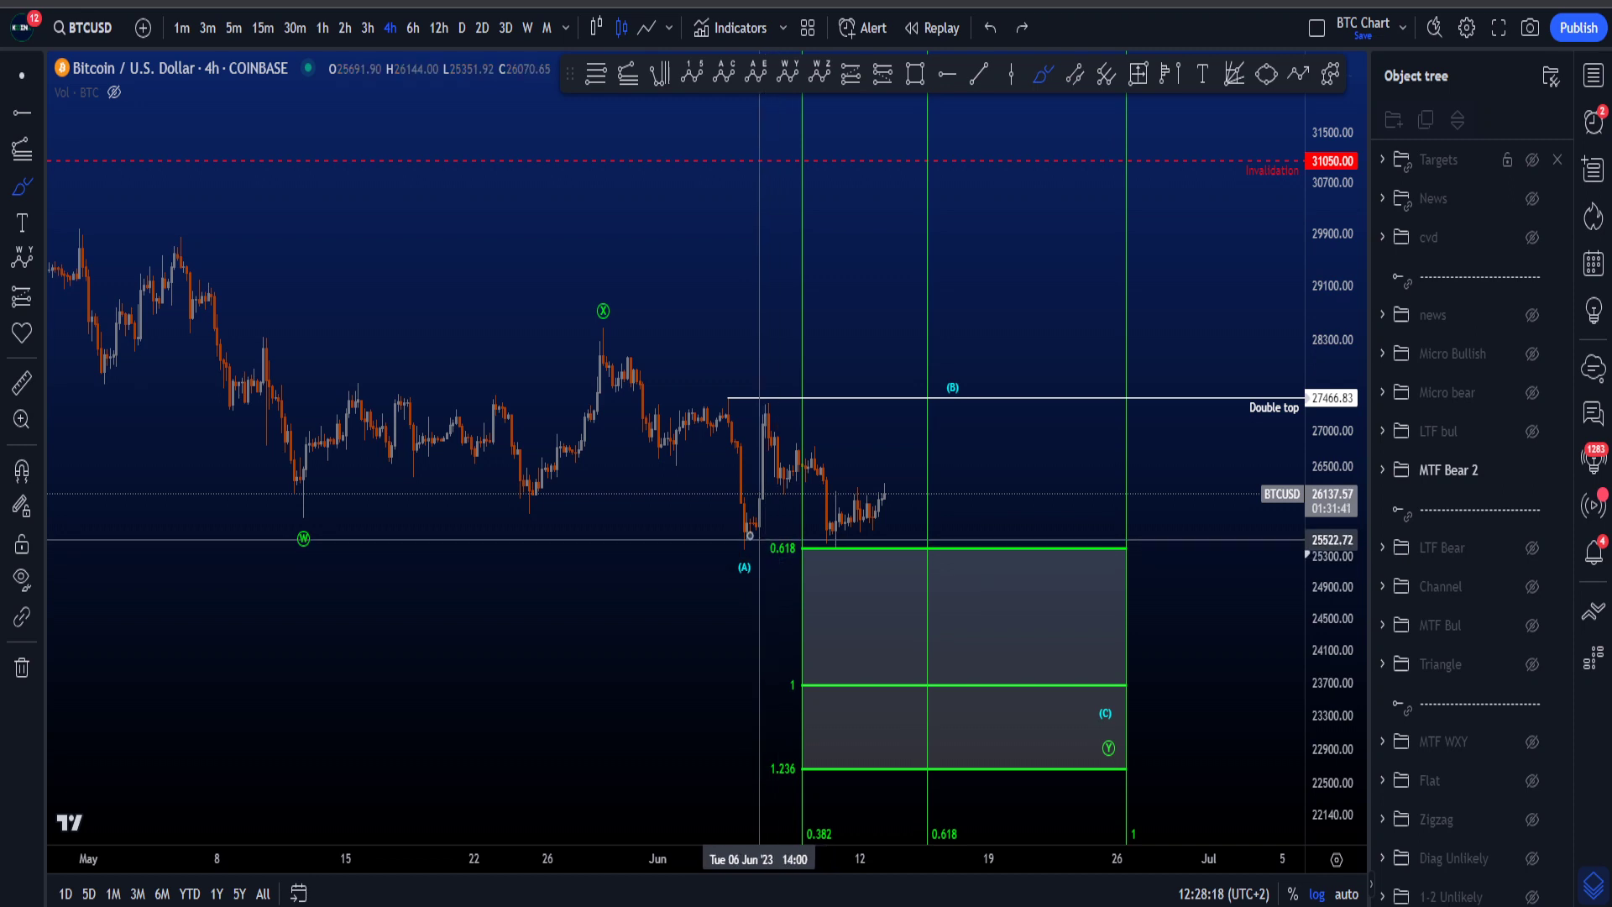
Brush a rising wave path from the (A) low past the 31050 invalidation line, circle the (A) low, and undo both strokes.
mouse_move(744, 550)
mouse_down()
mouse_move(763, 414)
mouse_move(831, 481)
mouse_move(978, 282)
mouse_move(1039, 141)
mouse_up()
drag(763, 536, 771, 588)
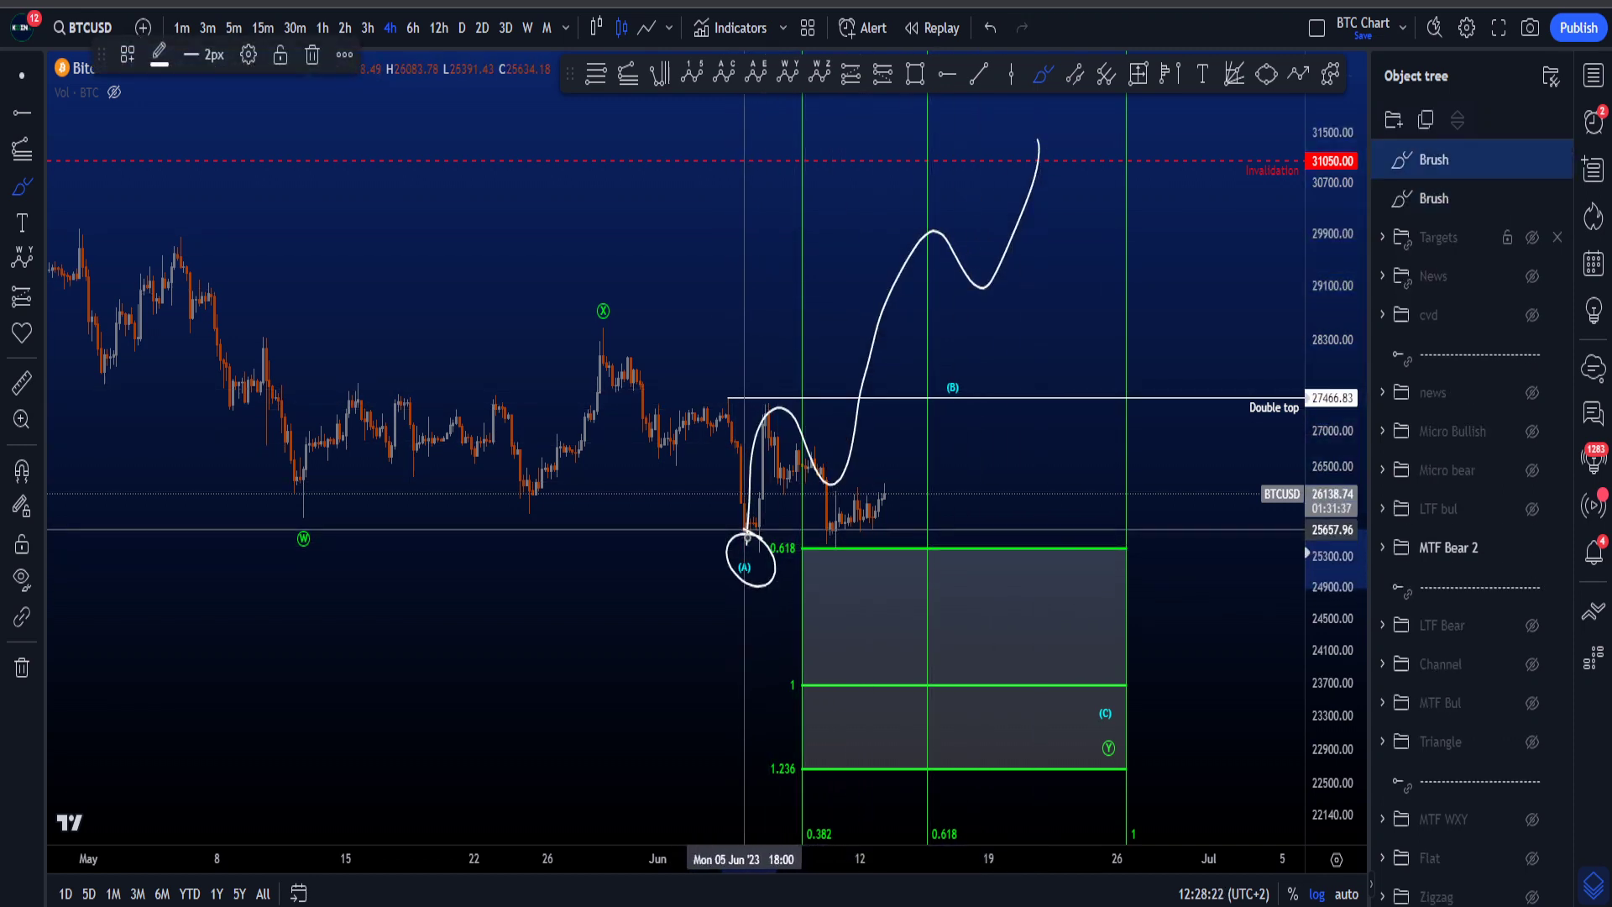
key(ctrl+z)
key(ctrl+z)
Brush the rally from the (A) low and its continuation above the double top, mark the two lows, and undo the strokes.
drag(746, 515, 789, 421)
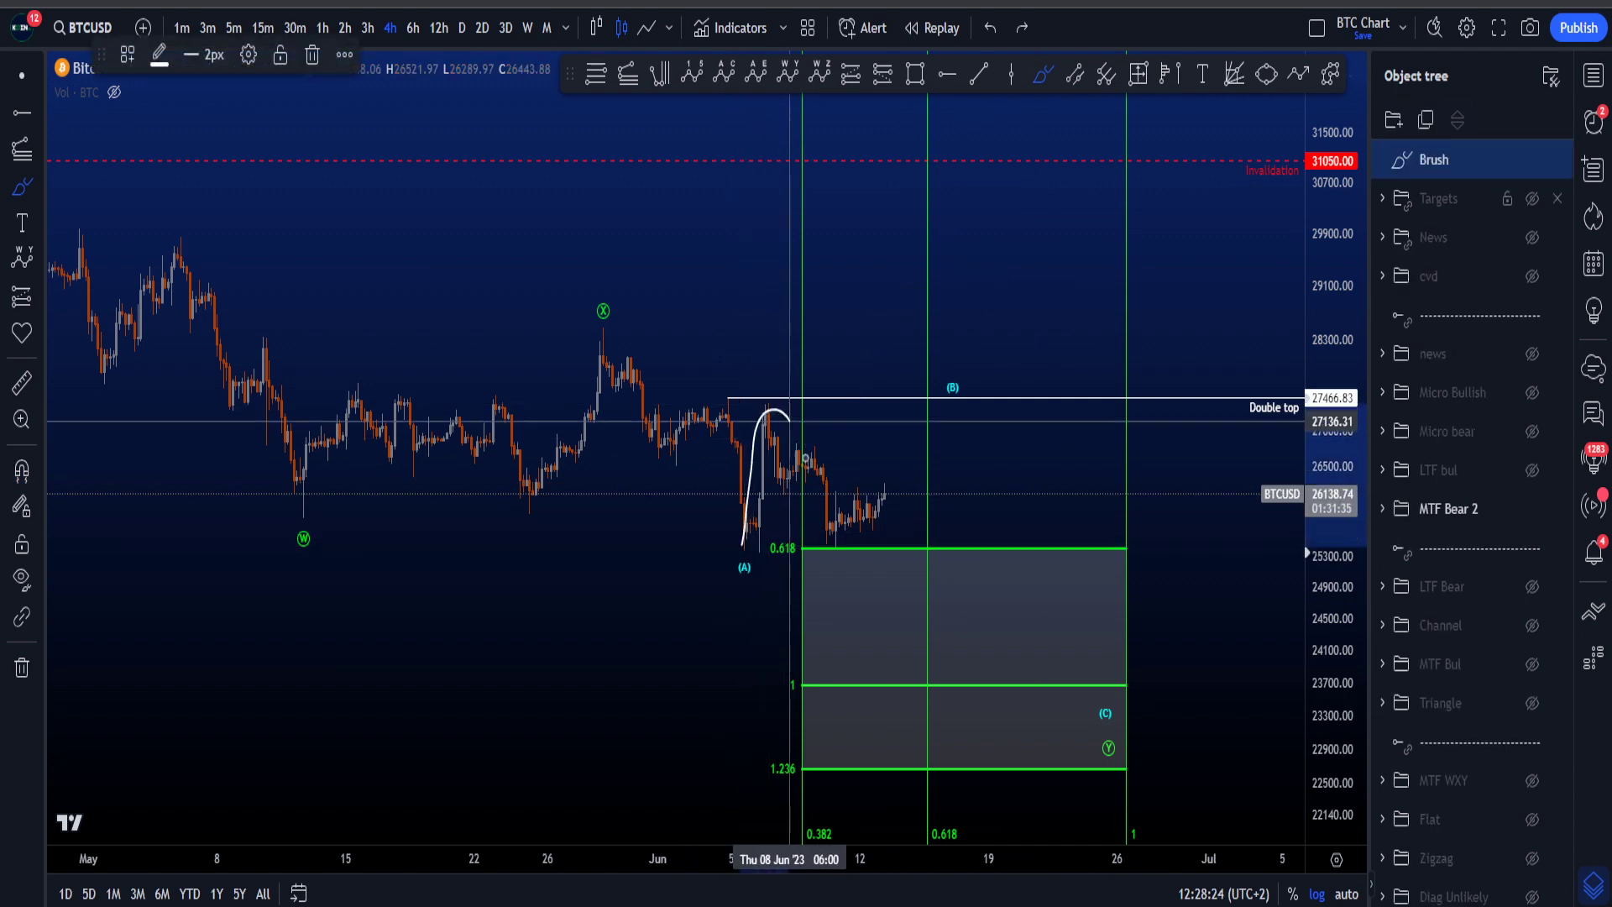
drag(802, 512, 1043, 153)
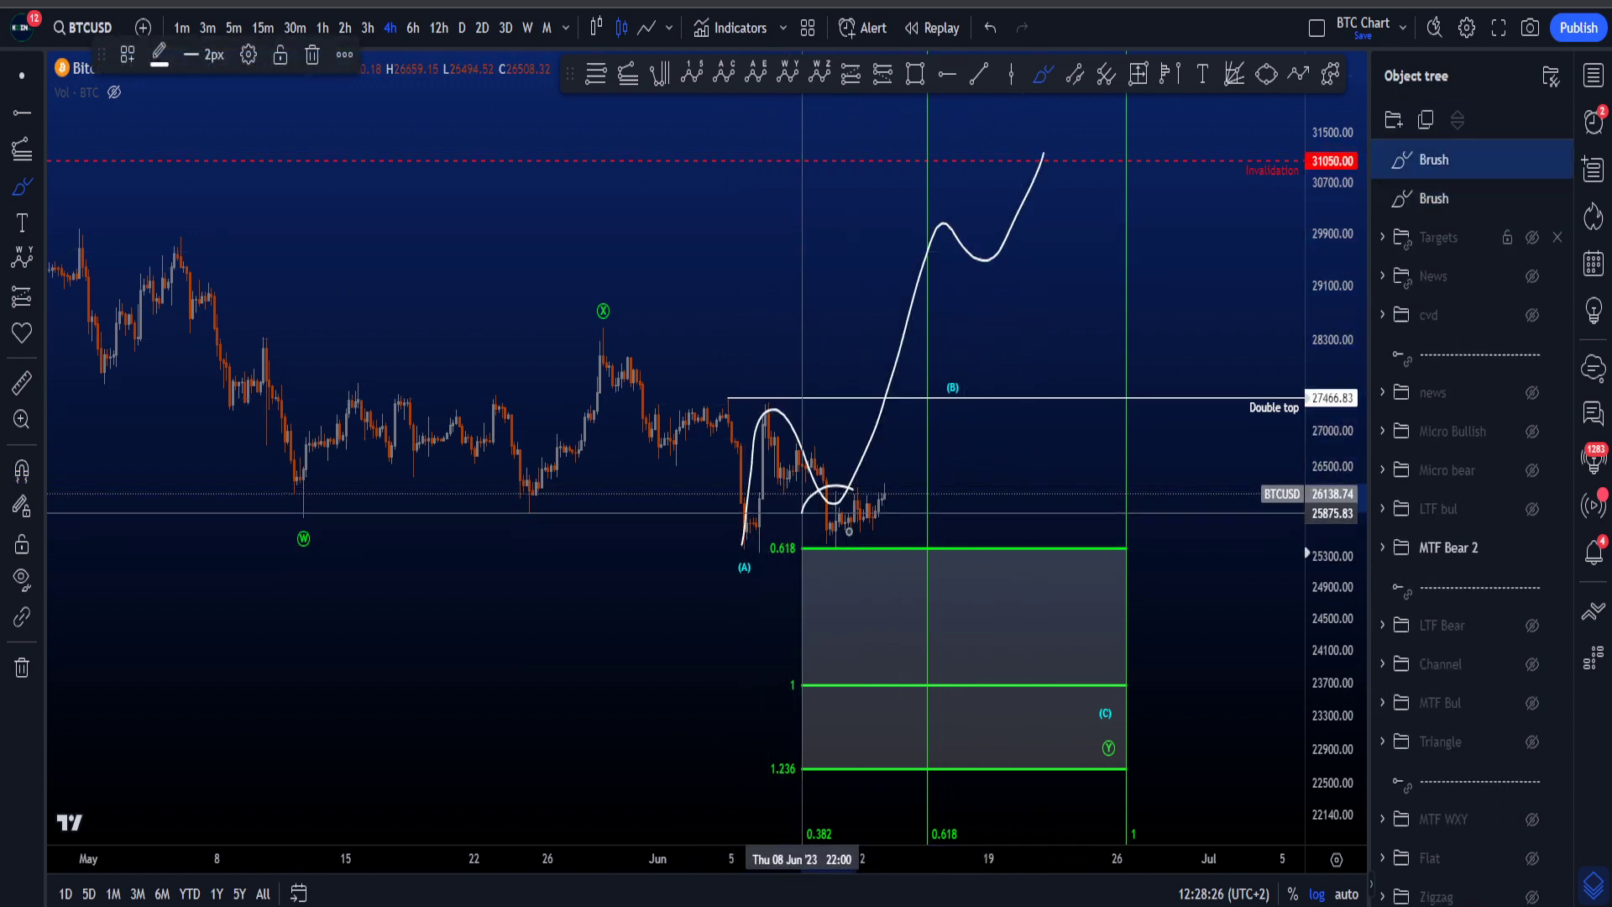
key(ctrl+z)
key(ctrl+z)
mouse_move(737, 565)
mouse_down()
mouse_move(773, 539)
mouse_move(816, 554)
mouse_move(843, 534)
mouse_up()
key(ctrl+z)
key(ctrl+z)
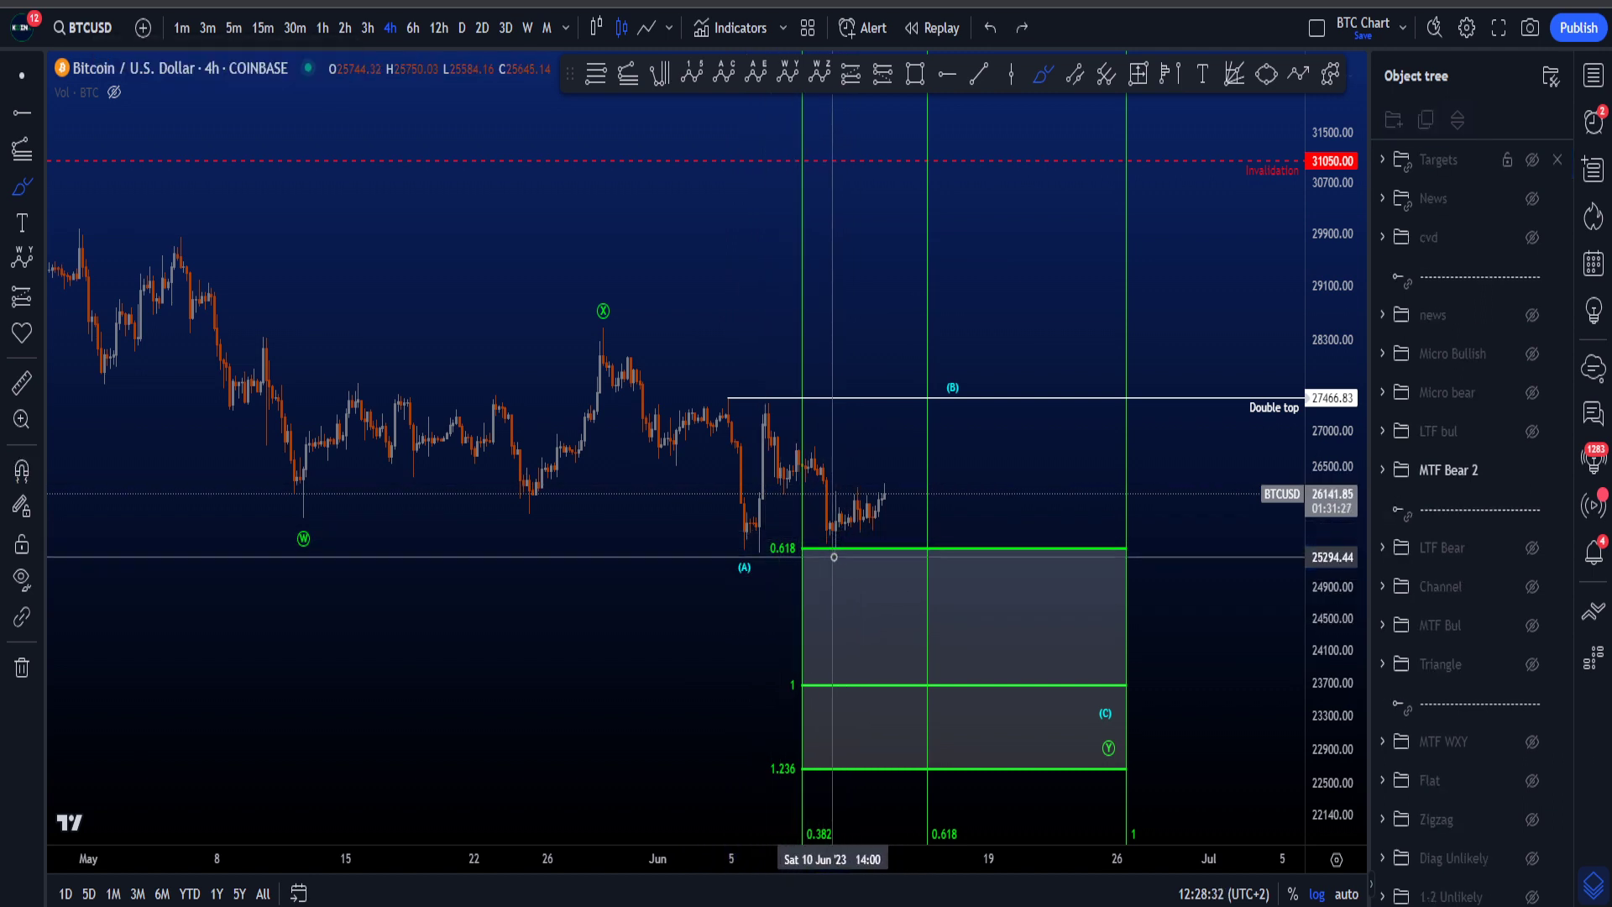
Brush the projected decline from the X high to the (C) target twice, undoing each stroke.
mouse_move(610, 334)
mouse_down()
mouse_move(724, 542)
mouse_move(995, 462)
mouse_move(1105, 712)
mouse_up()
key(ctrl+z)
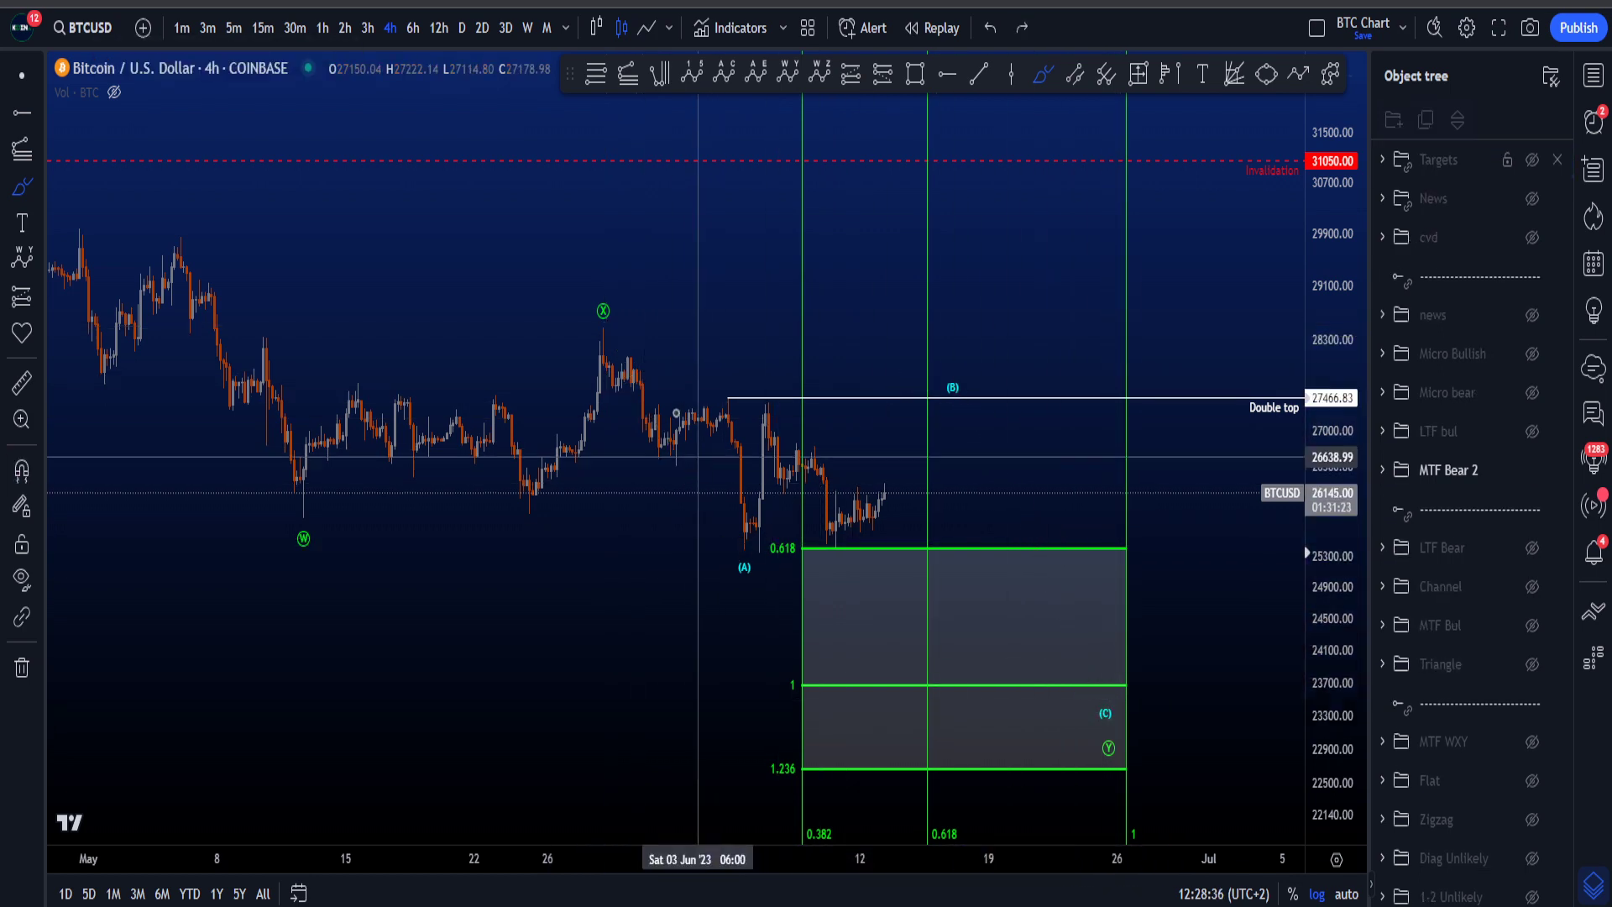
mouse_move(618, 344)
mouse_down()
mouse_move(743, 560)
mouse_move(835, 512)
mouse_move(954, 370)
mouse_move(1133, 683)
mouse_up()
key(ctrl+z)
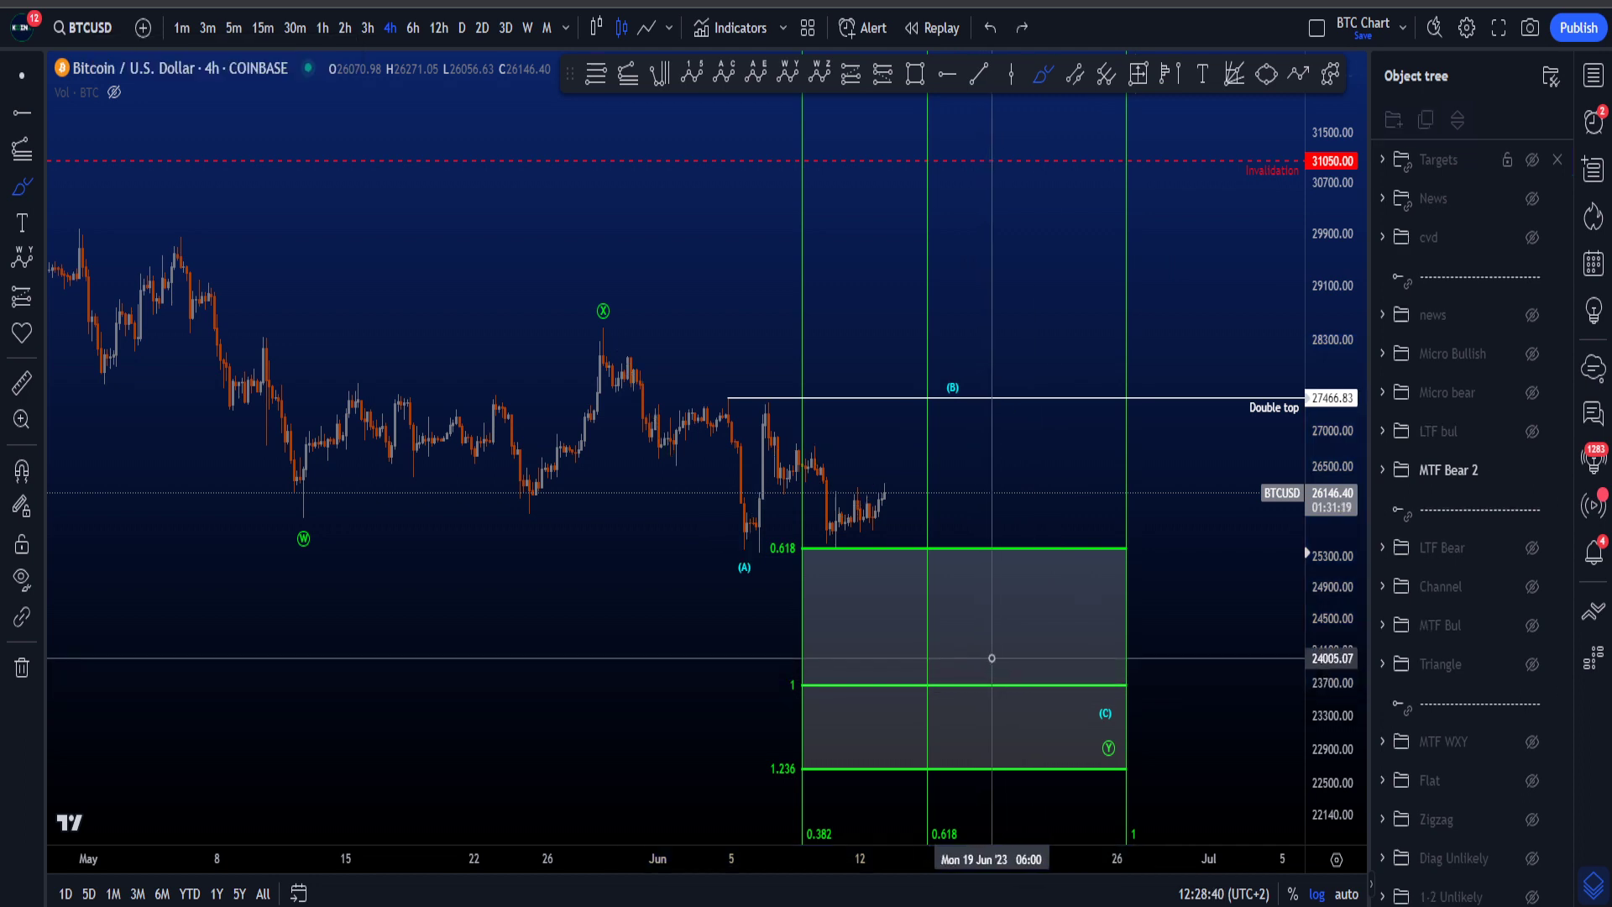
Circle the (B) label, brush the move from the (A) low towards (B), and undo both strokes.
drag(970, 377, 947, 371)
key(ctrl+z)
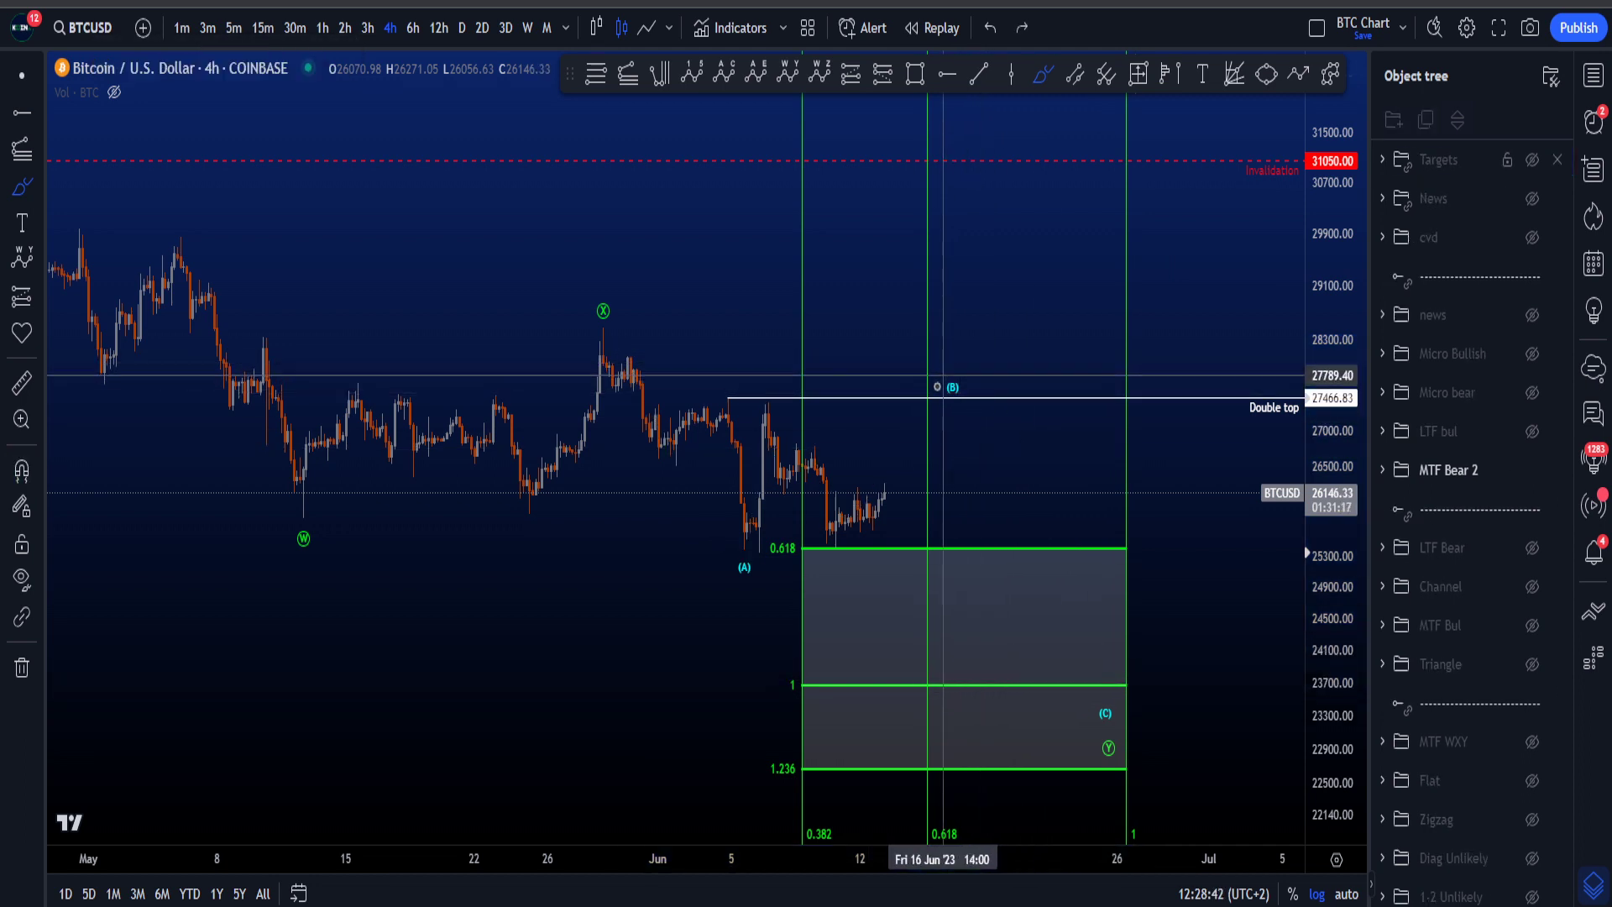
mouse_move(728, 527)
mouse_down()
mouse_move(756, 453)
mouse_move(798, 529)
mouse_move(943, 425)
mouse_up()
key(ctrl+z)
scroll(1162, 478, down, 2)
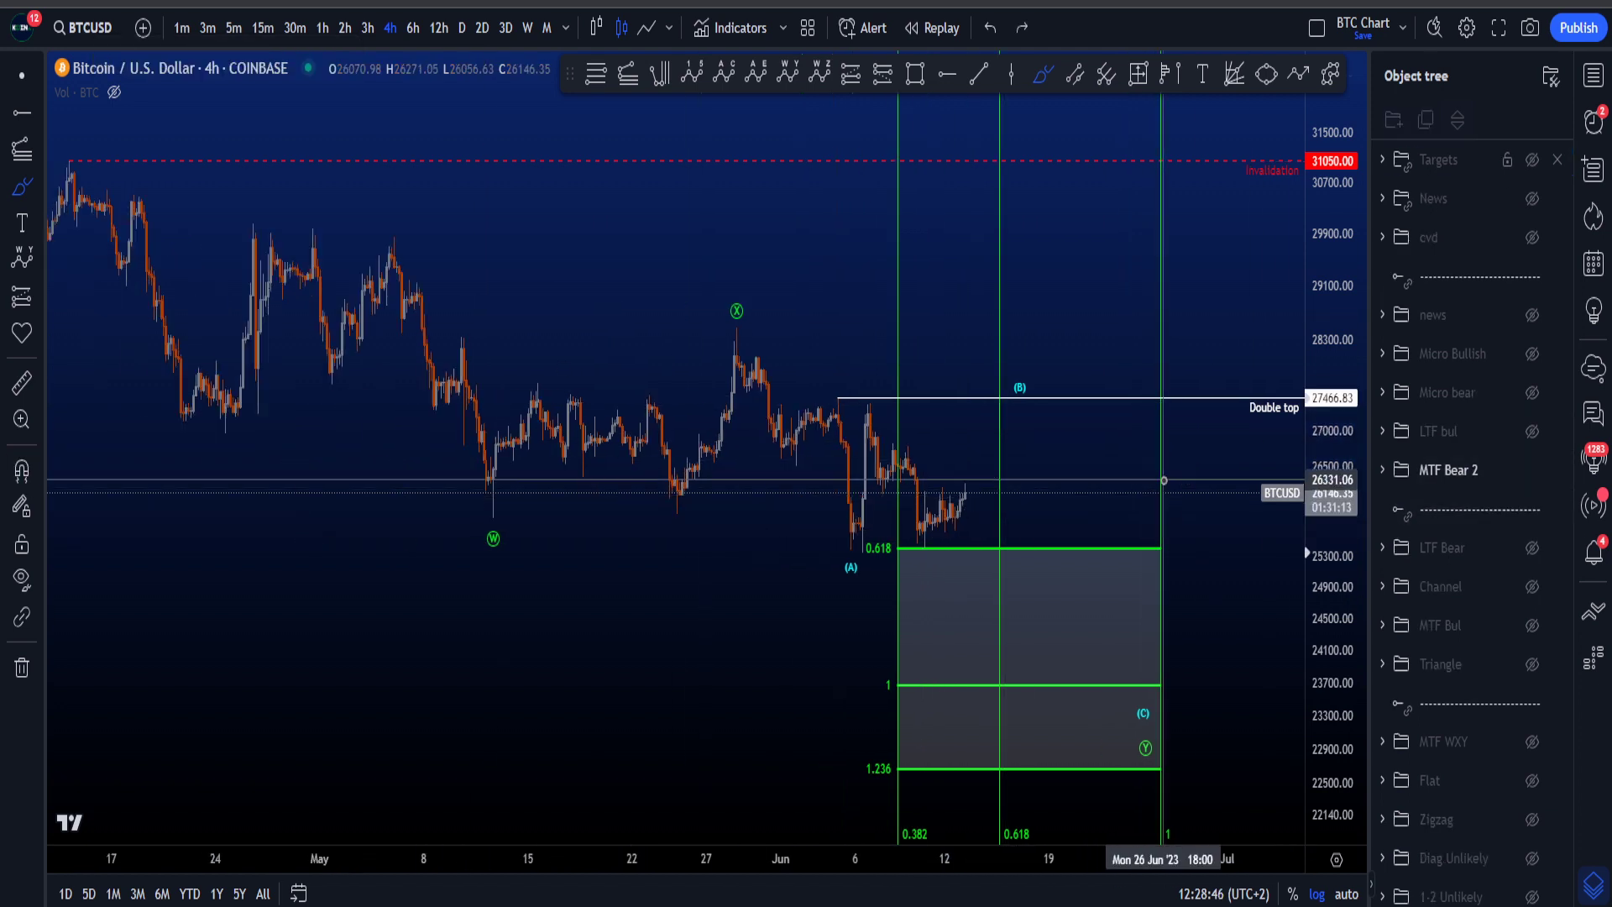
Brush around the 0.618 time line and along the date axis, mark the path into the (C) target box, and undo both strokes.
drag(1348, 443, 1343, 571)
scroll(1162, 625, right, 4)
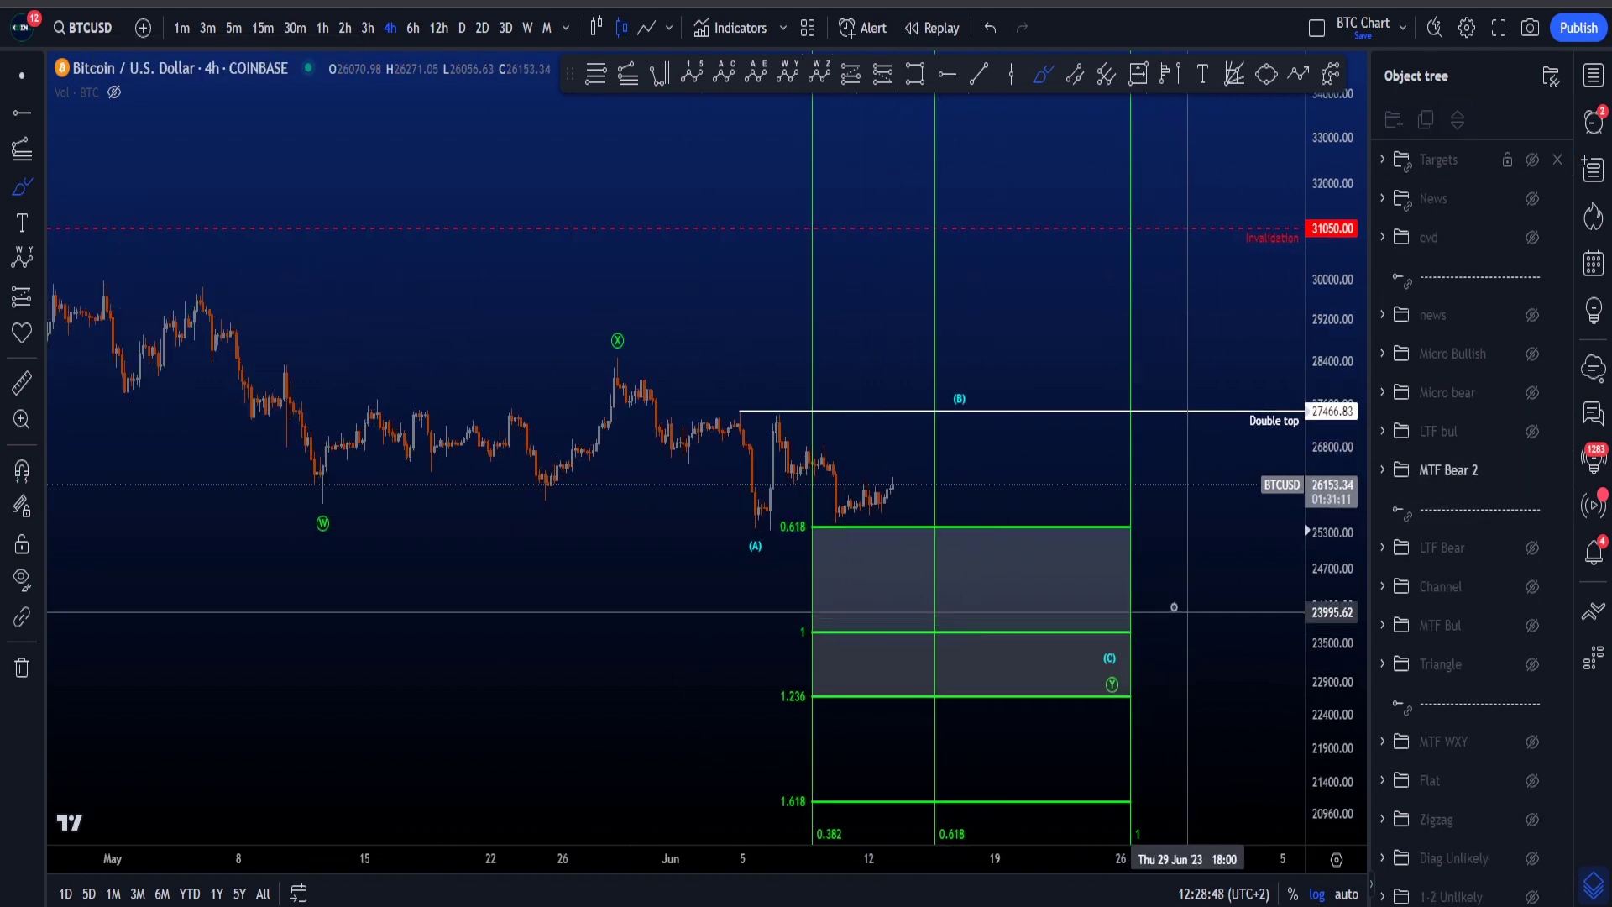
scroll(1157, 686, down, 3)
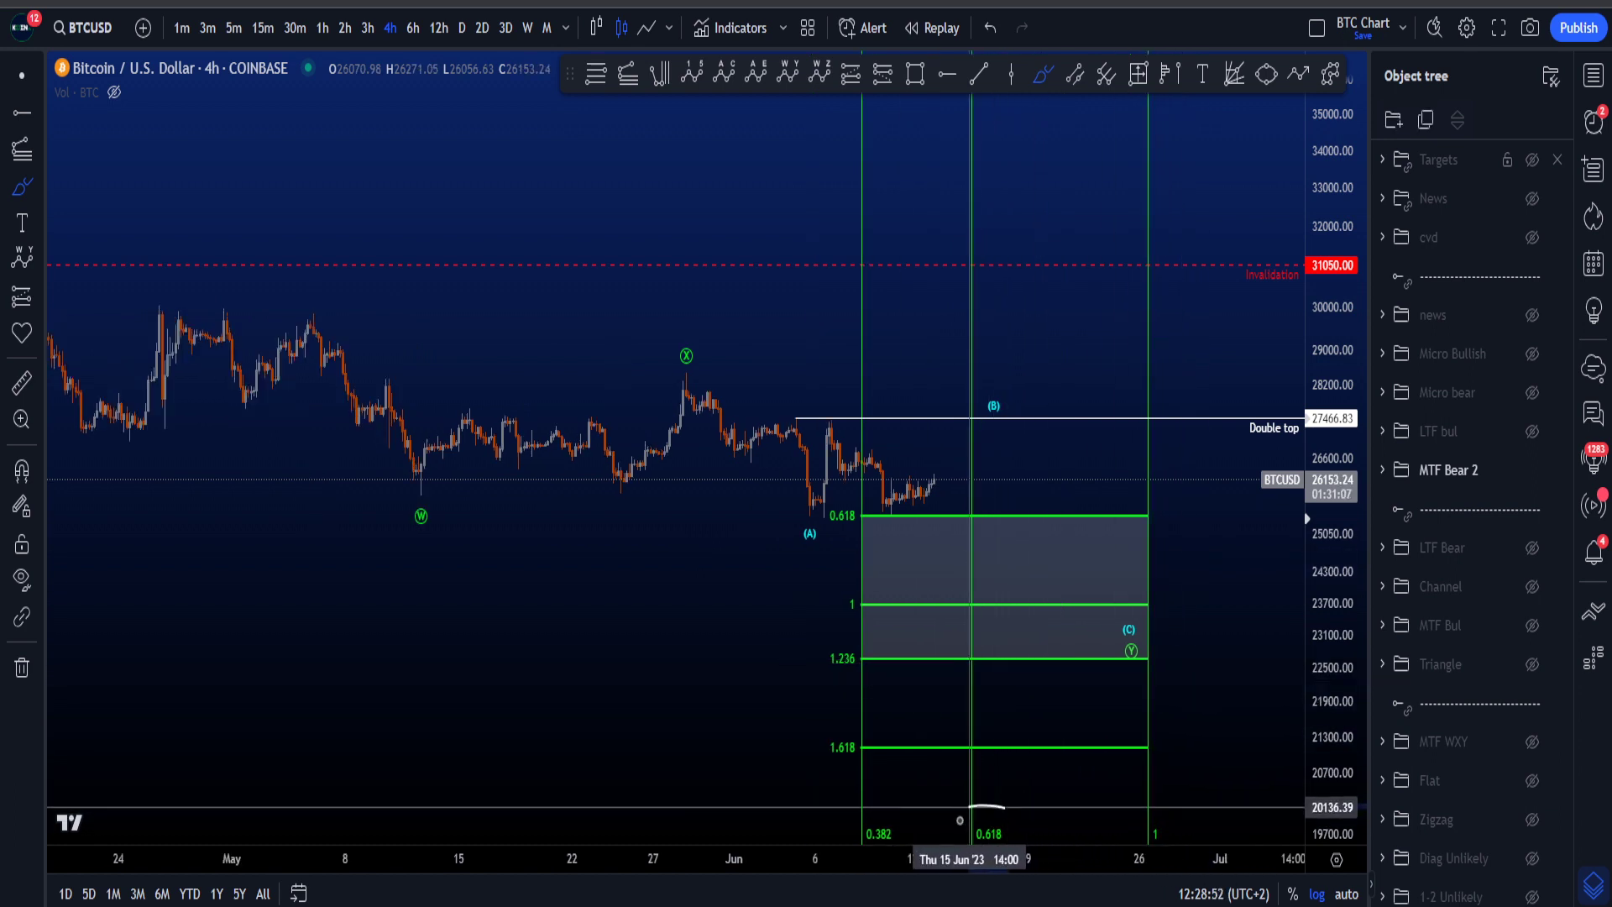
mouse_move(970, 807)
mouse_down()
mouse_move(1192, 825)
mouse_move(1261, 770)
mouse_up()
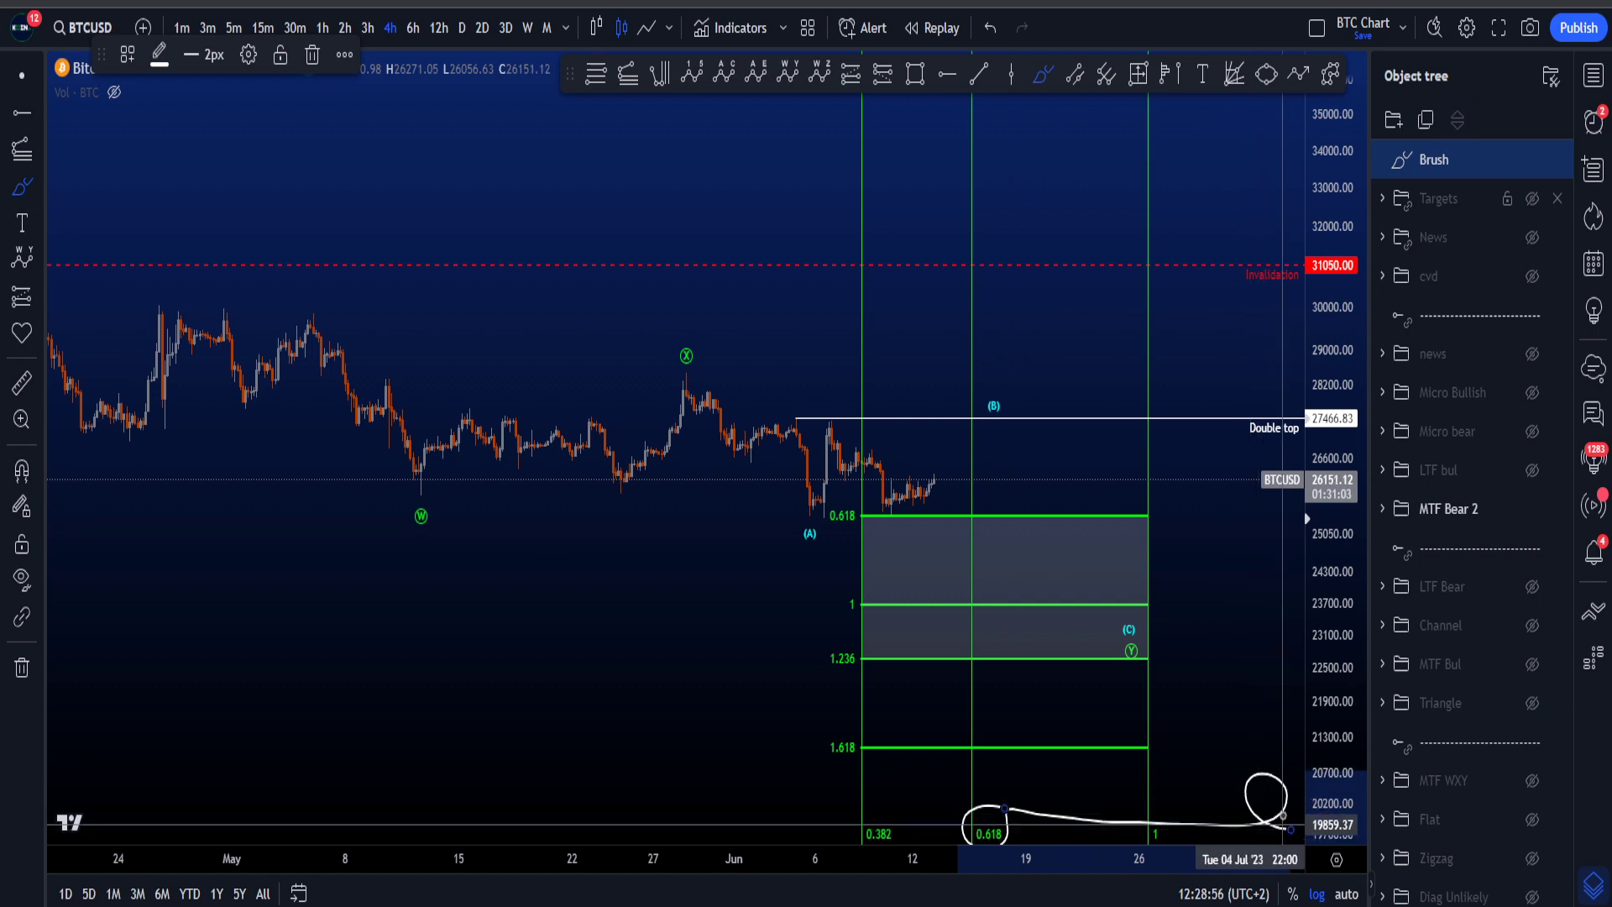
key(ctrl+z)
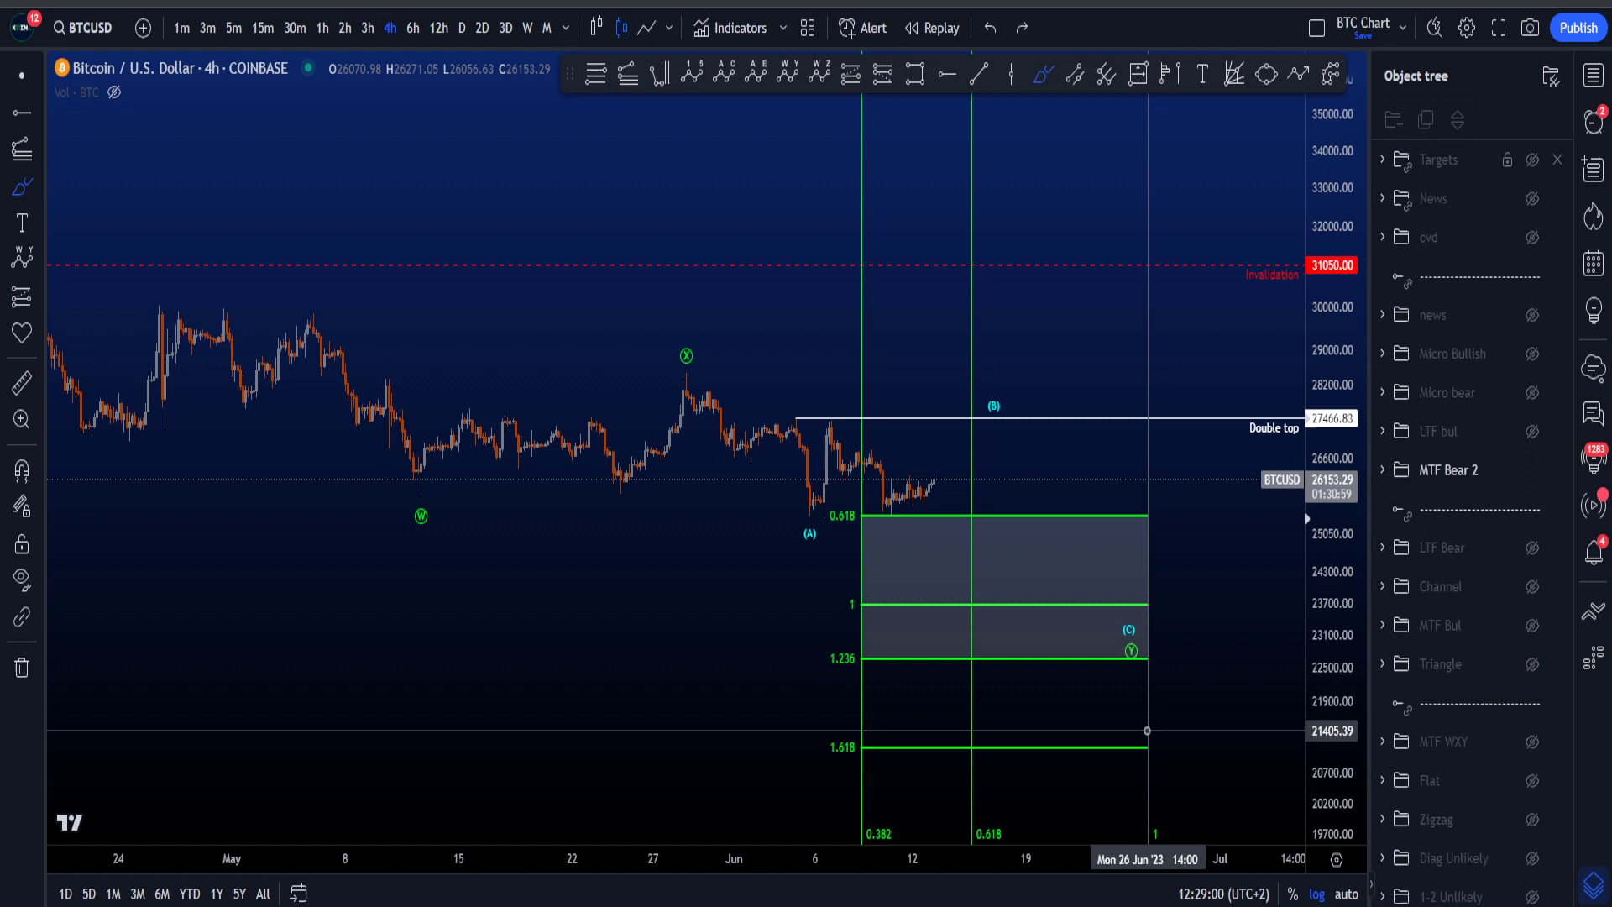
mouse_move(1138, 481)
mouse_down()
mouse_move(1050, 660)
mouse_move(1088, 658)
mouse_up()
key(ctrl+z)
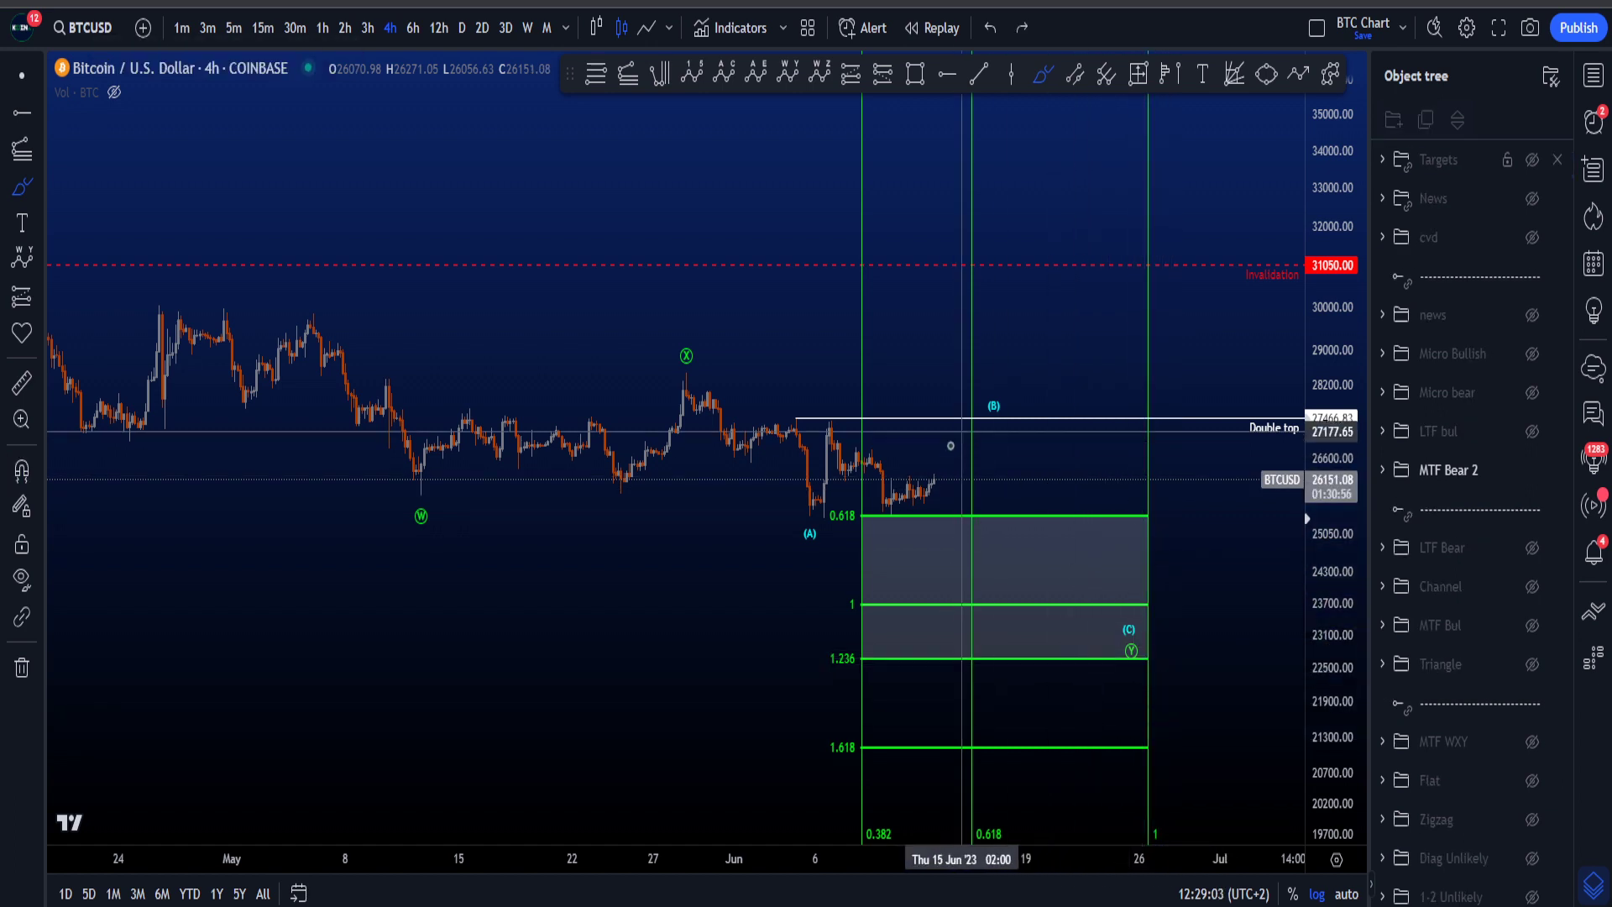
Show the Targets group and circle the (C) target area with the brush, undoing the circle.
click(1523, 163)
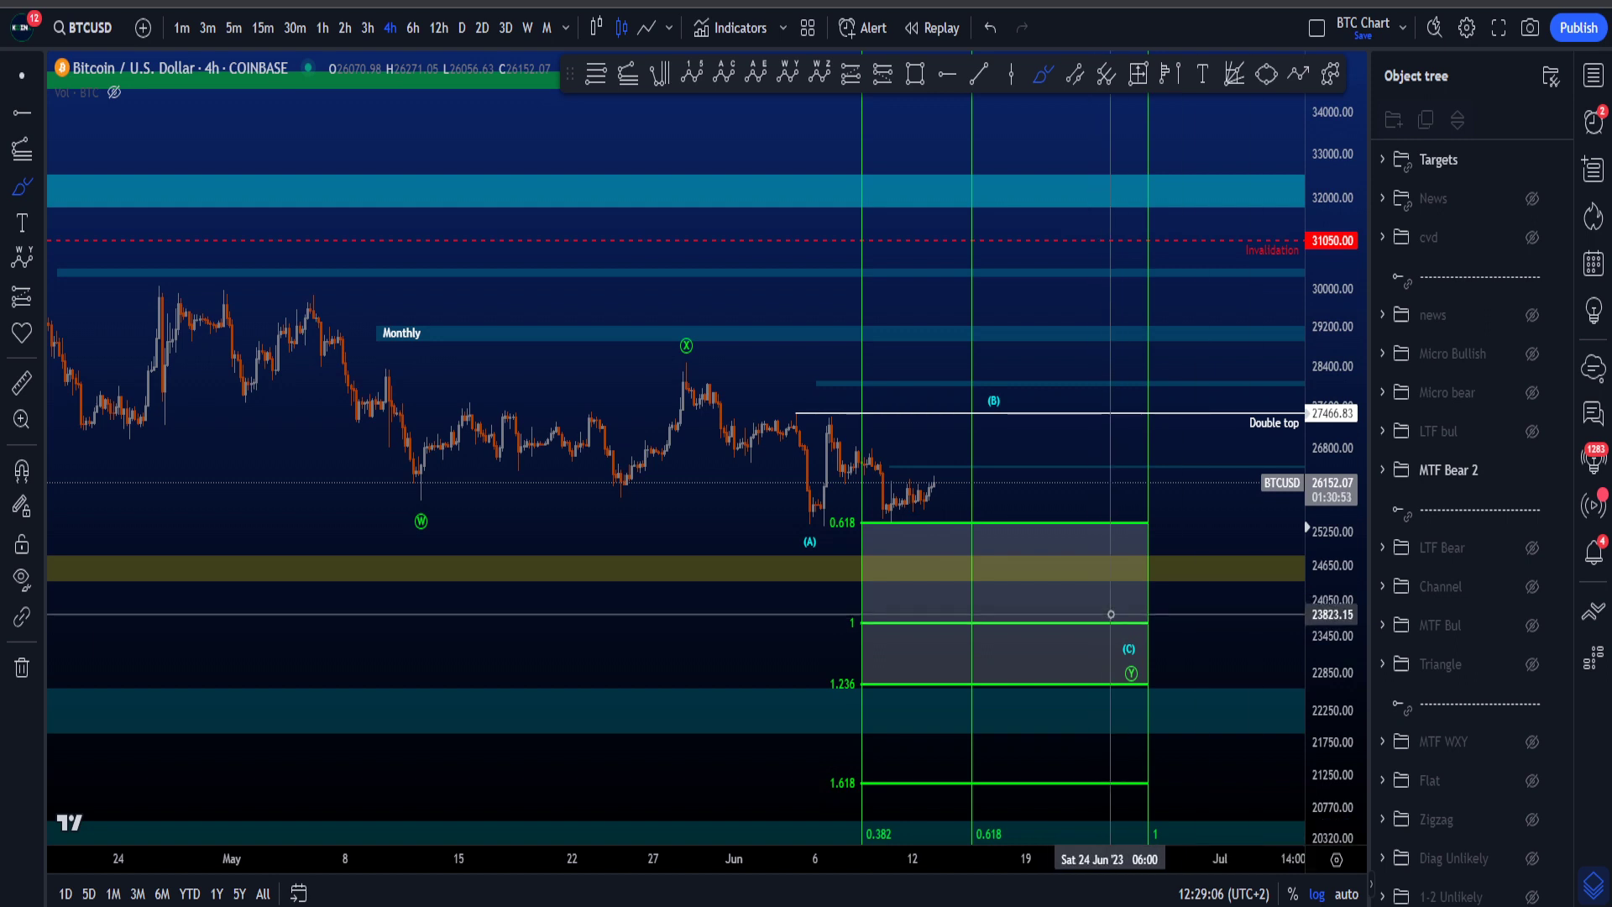
scroll(1111, 614, up, 1)
mouse_move(1083, 653)
mouse_down()
mouse_move(1034, 684)
mouse_move(1092, 660)
mouse_up()
key(ctrl+z)
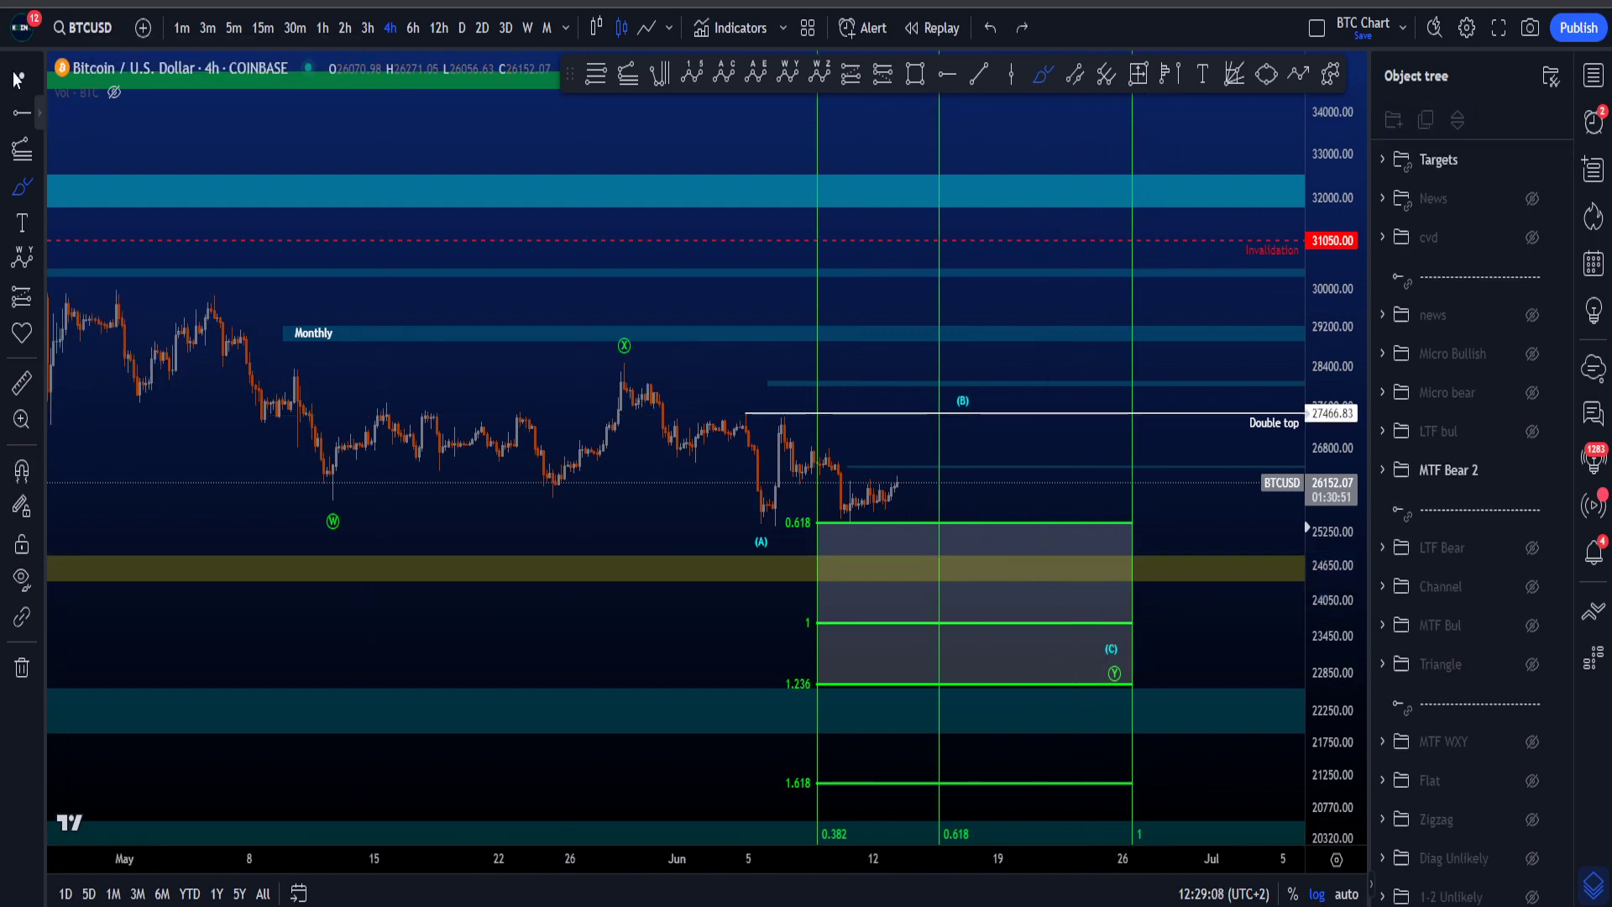
Select the yellow zone inside the target box and the teal zone beneath the 1.236 level to examine their price ranges.
click(15, 79)
click(1174, 576)
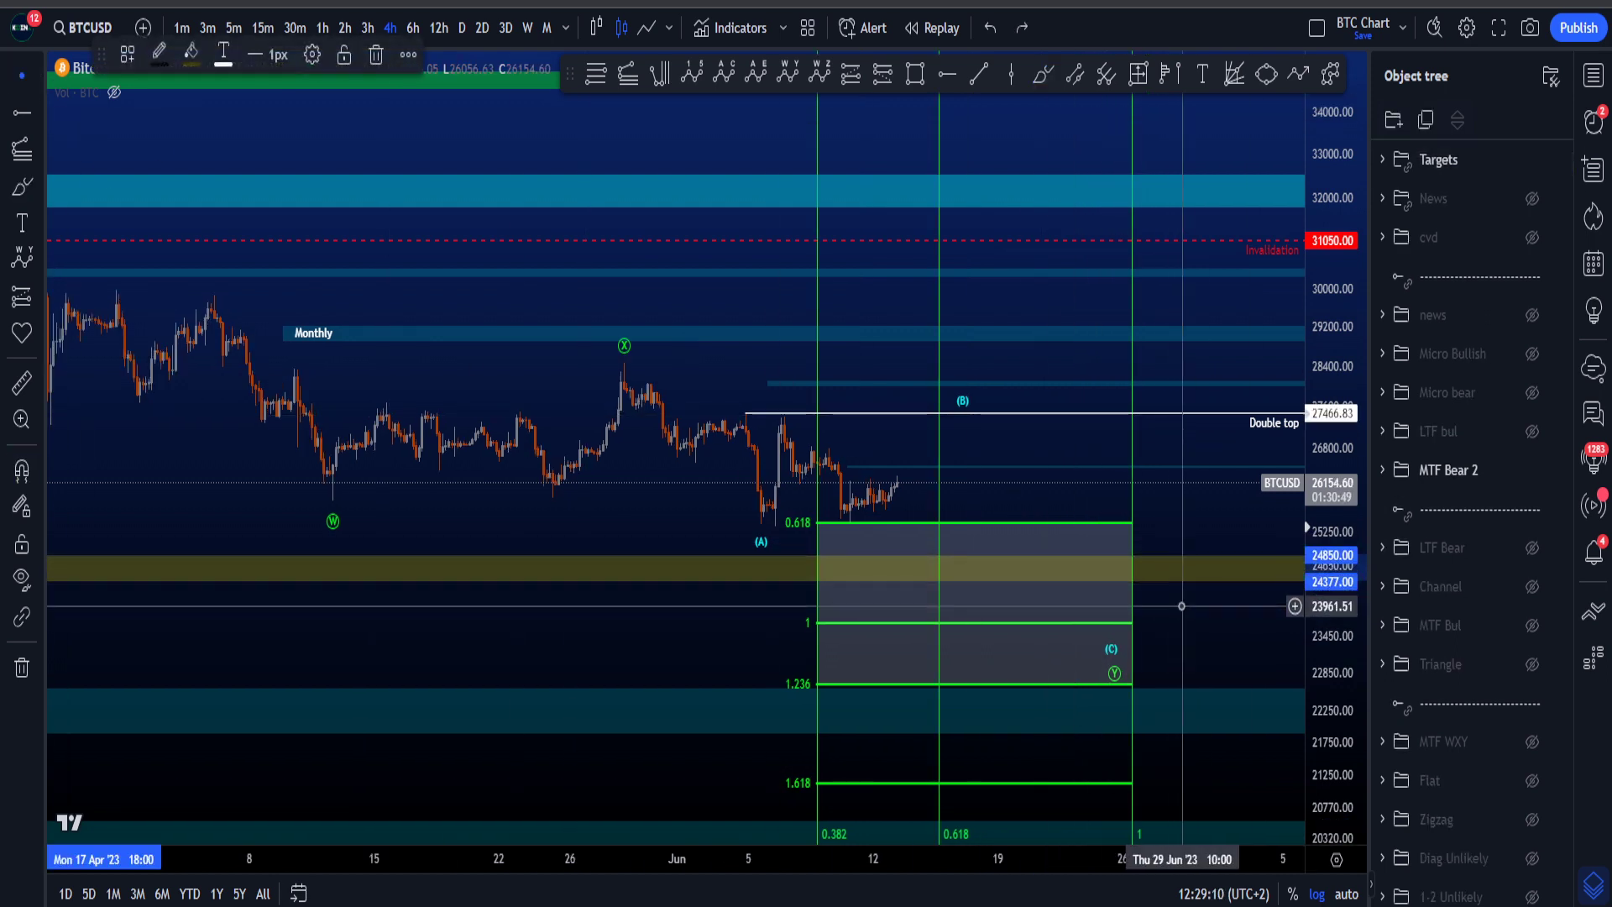
drag(1186, 660, 1149, 554)
click(1143, 648)
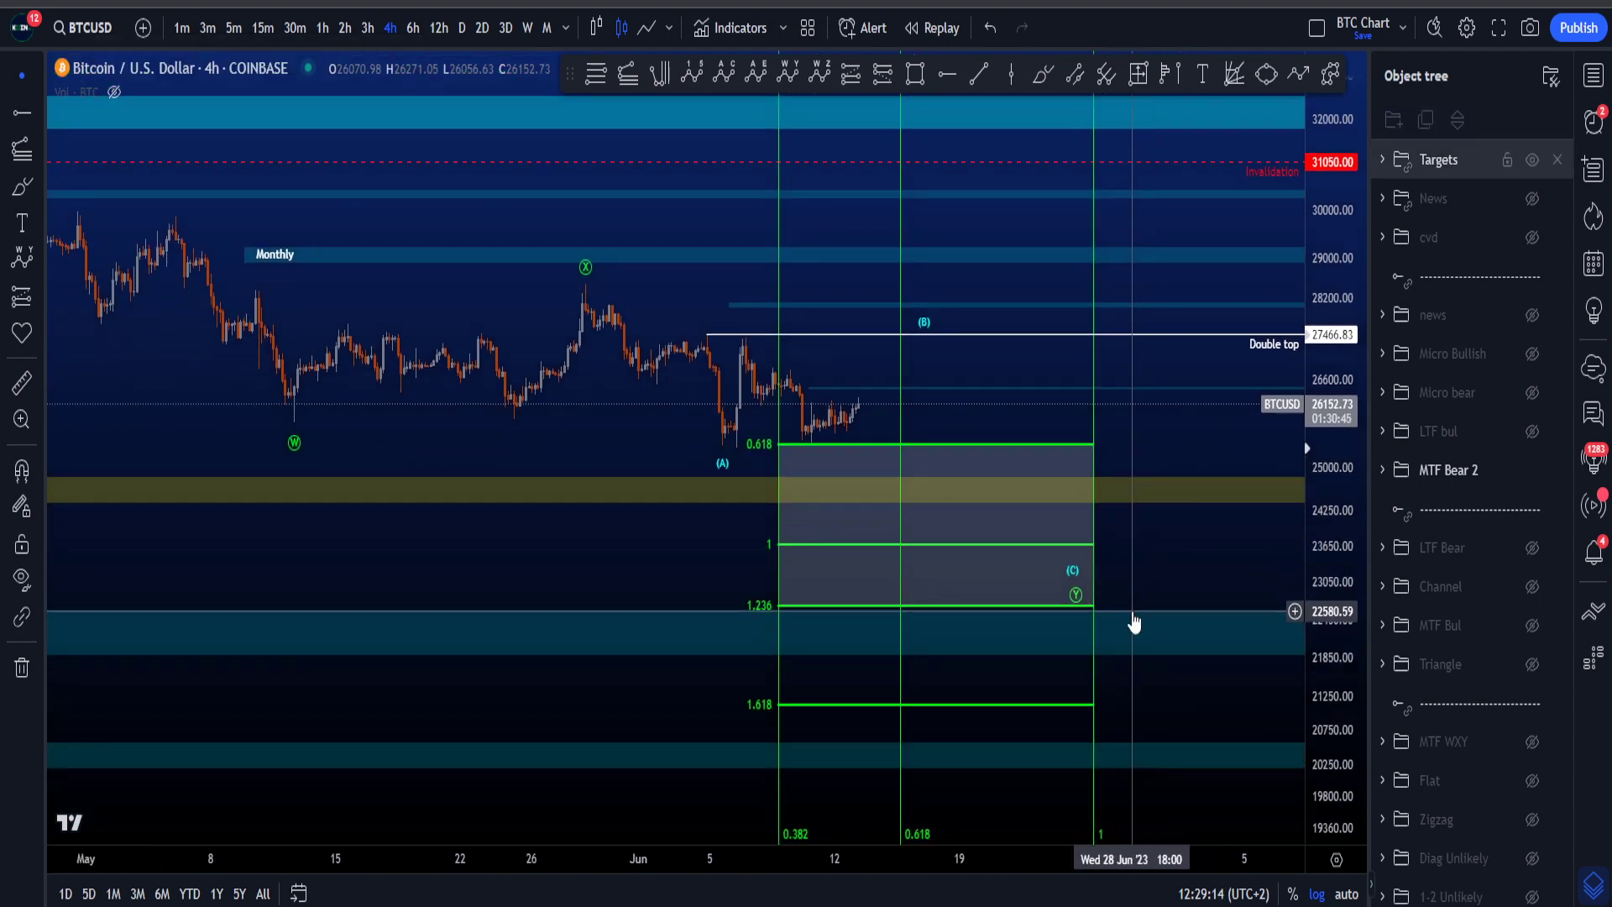
click(1135, 625)
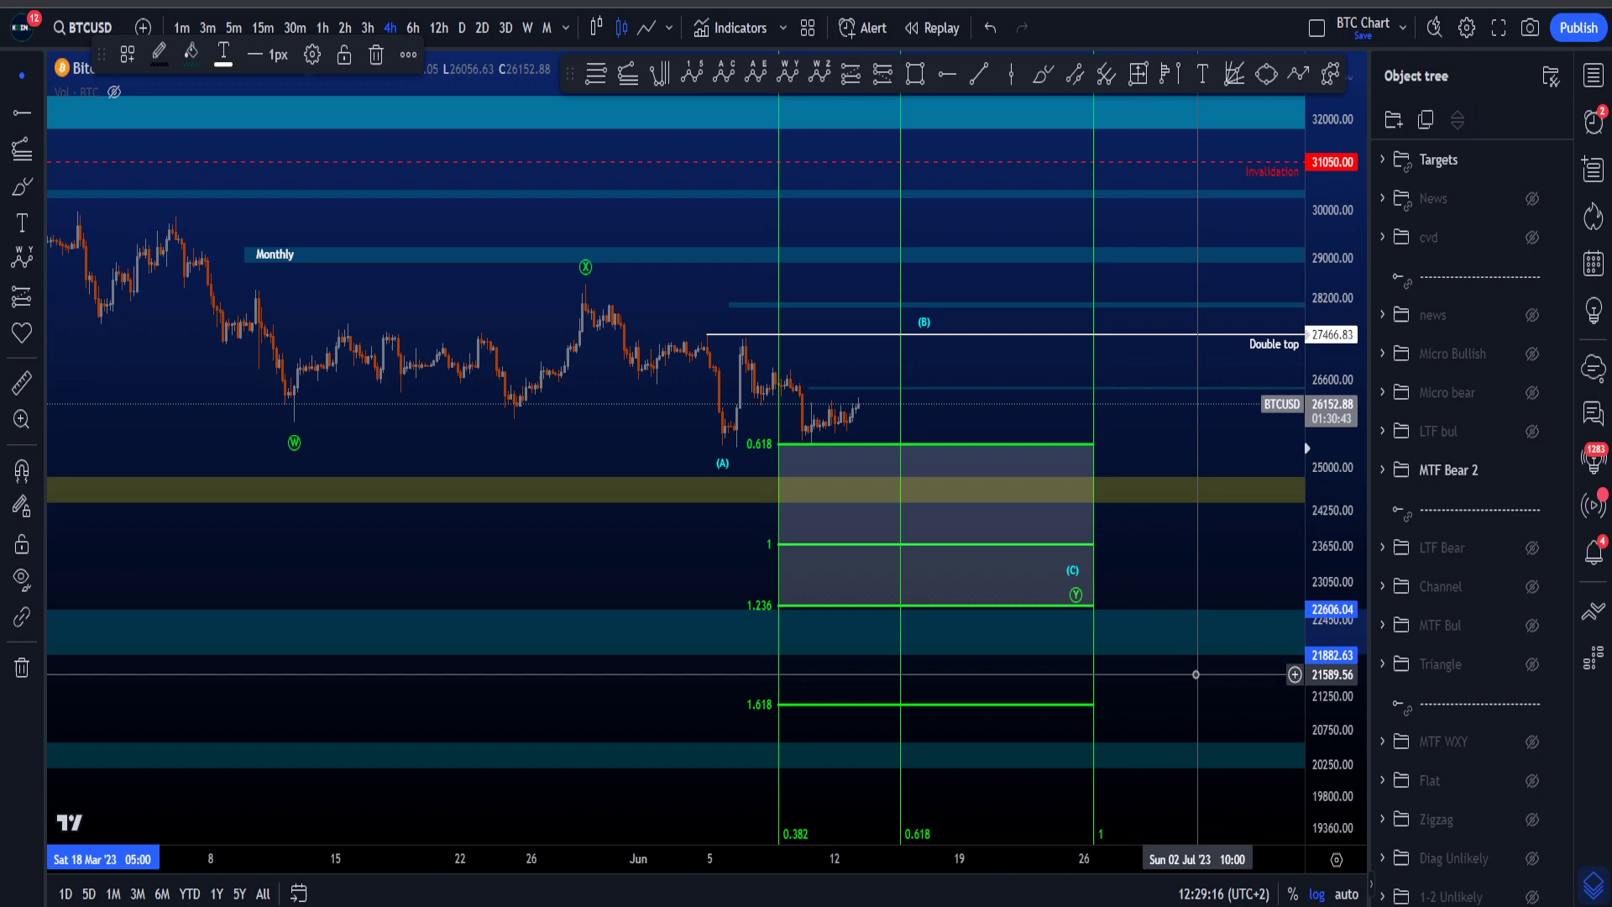
drag(1150, 540, 1197, 623)
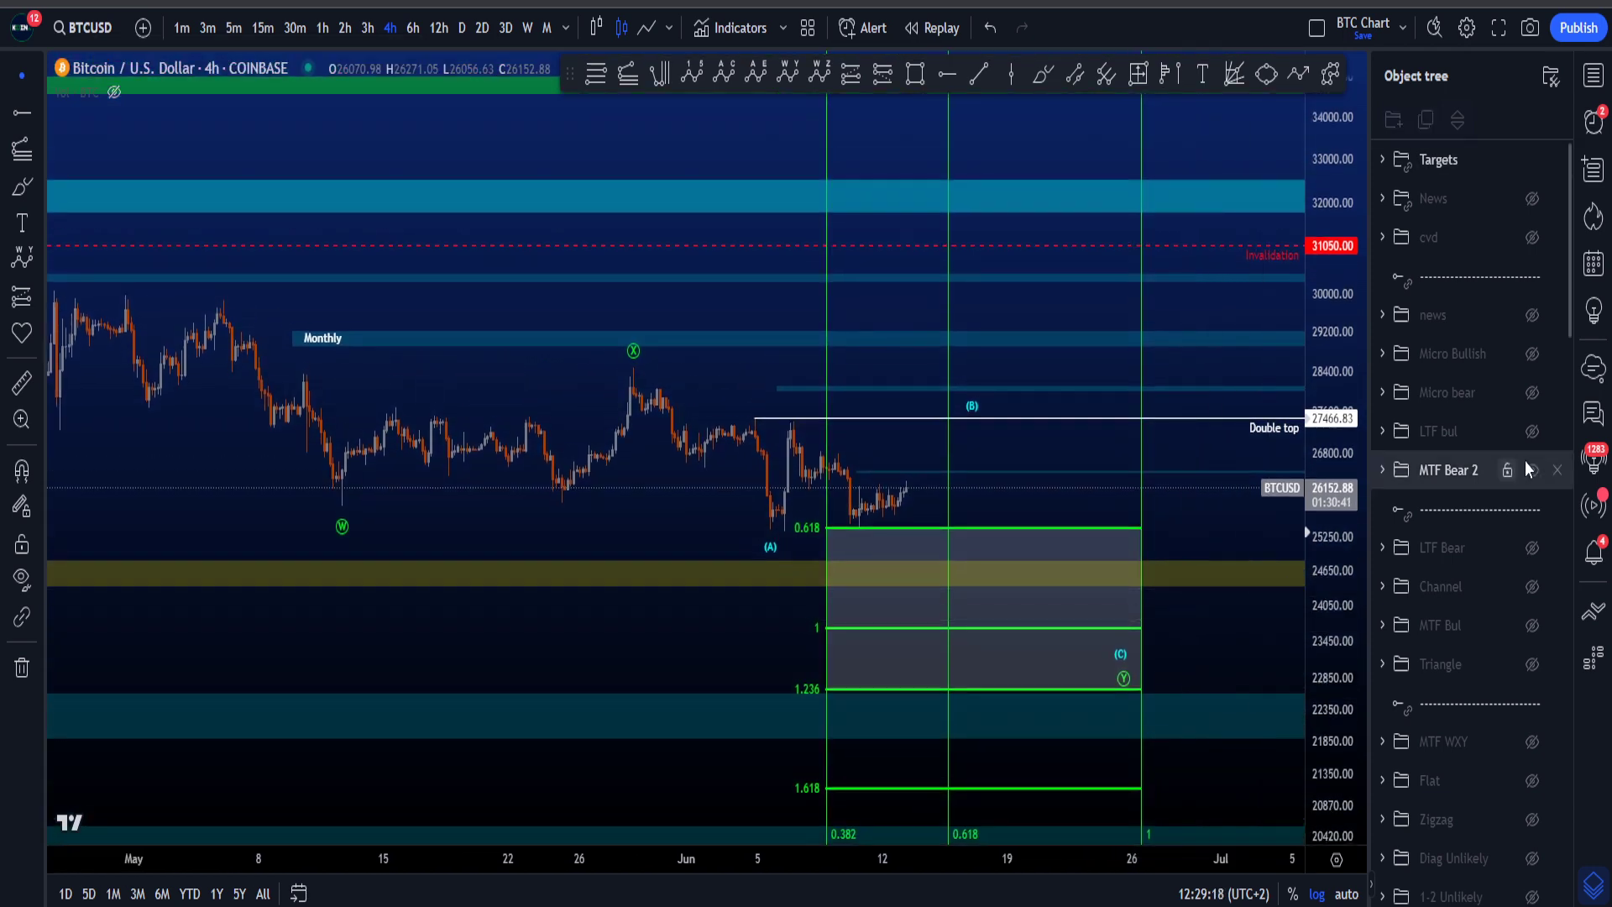
Hide the MTF Bear 2 group, show the LTF bul group, and switch the chart to the 1h timeframe.
click(1532, 470)
click(1532, 431)
click(323, 28)
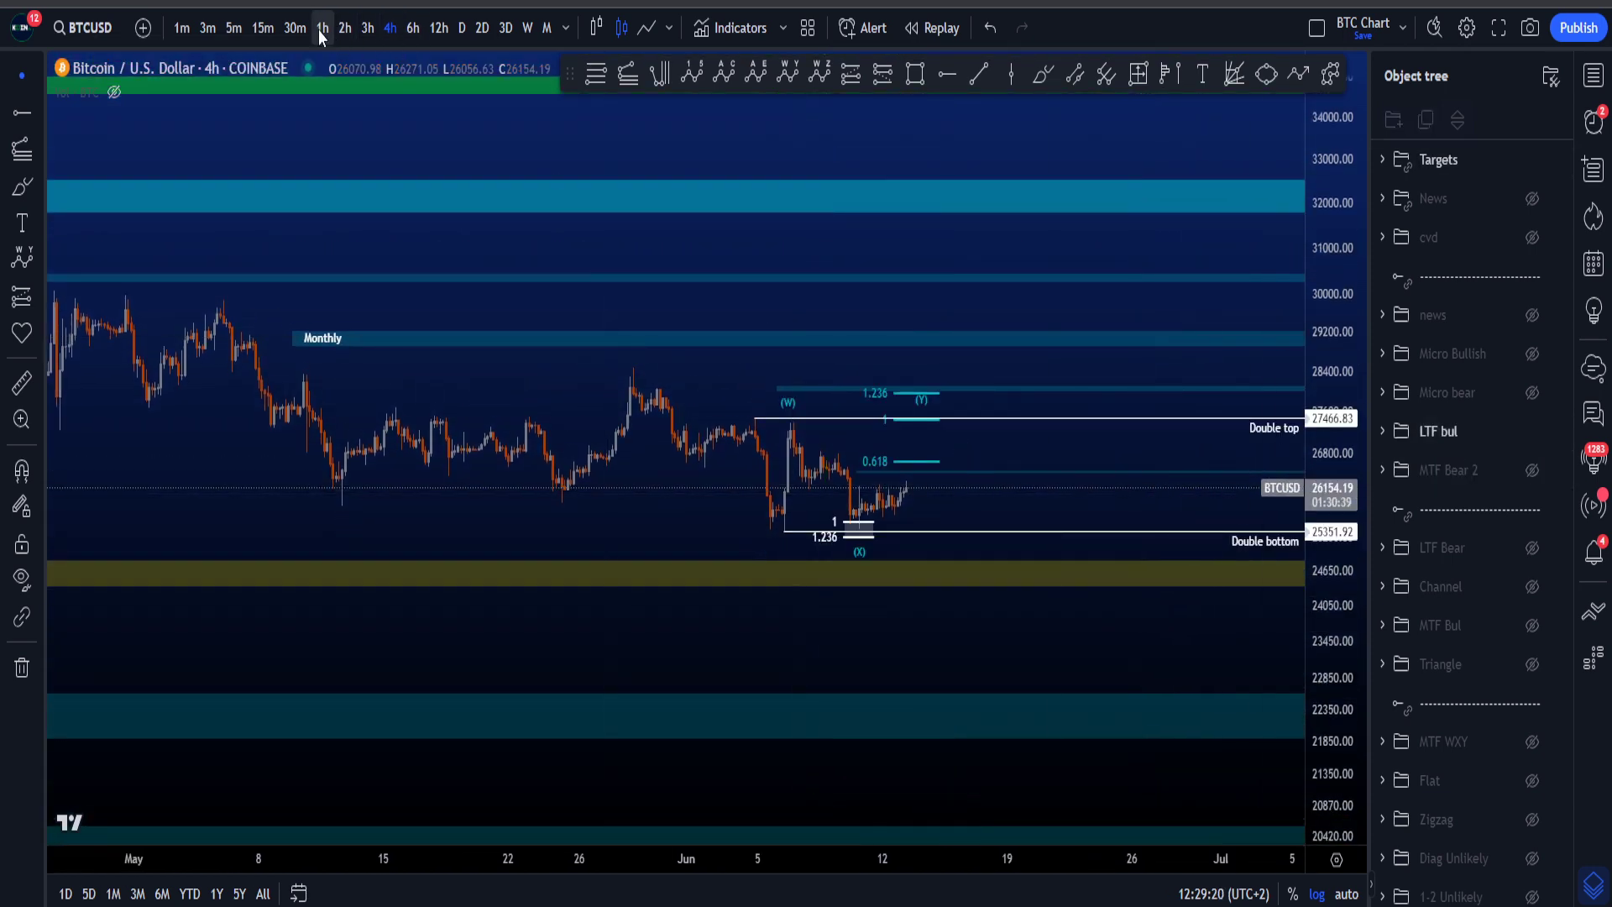
drag(1321, 686, 1314, 252)
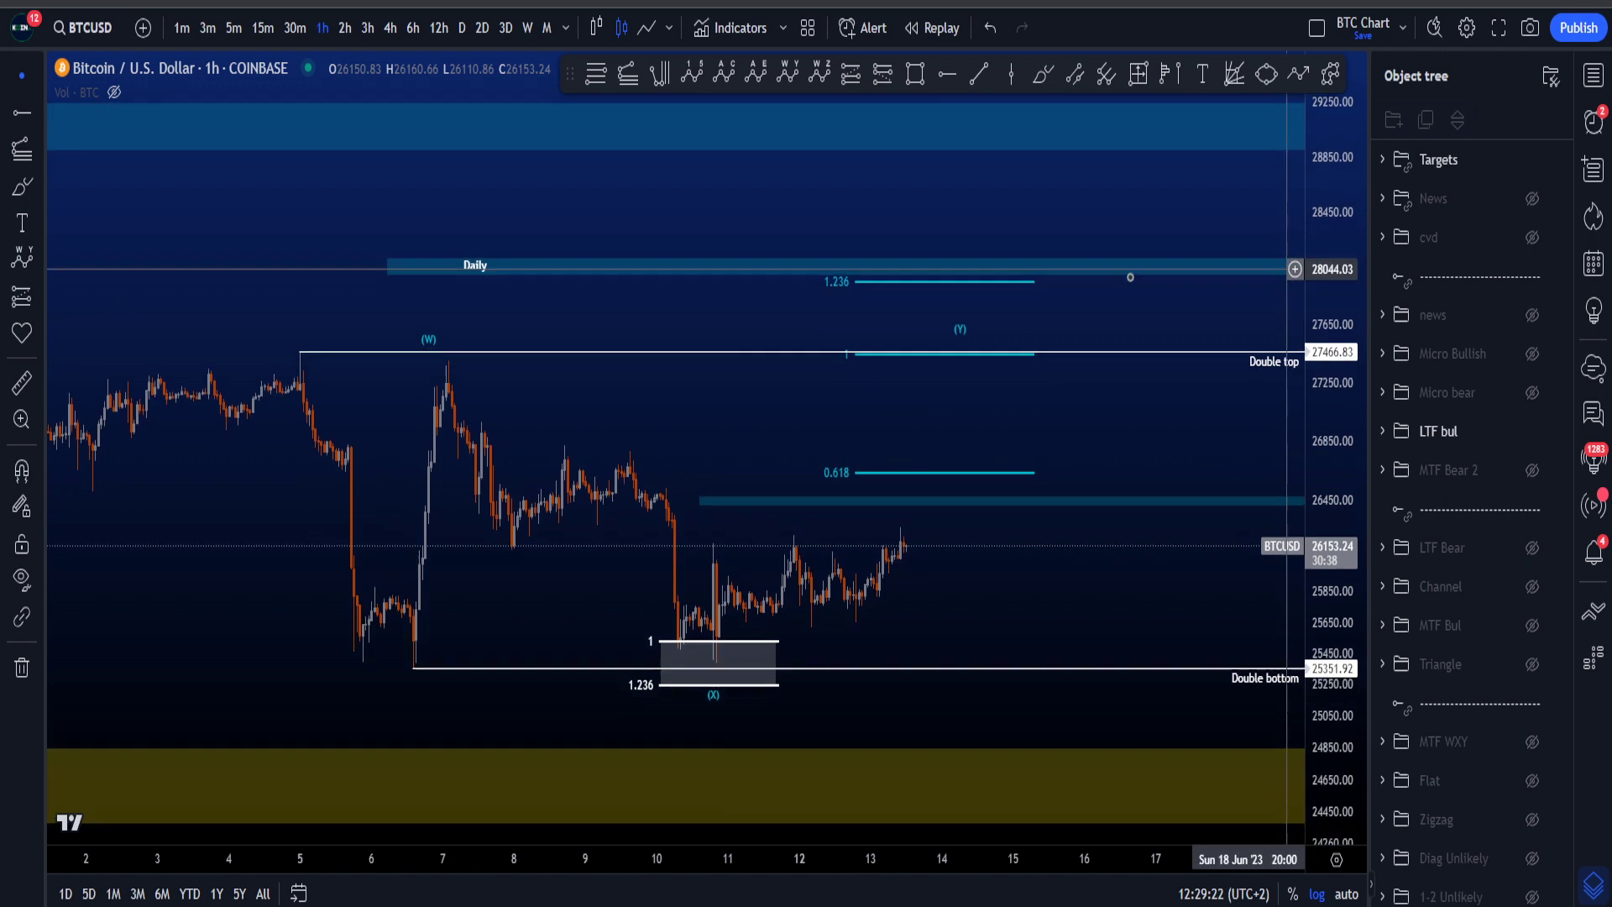
click(22, 78)
drag(1064, 576, 1055, 515)
drag(1194, 540, 1162, 542)
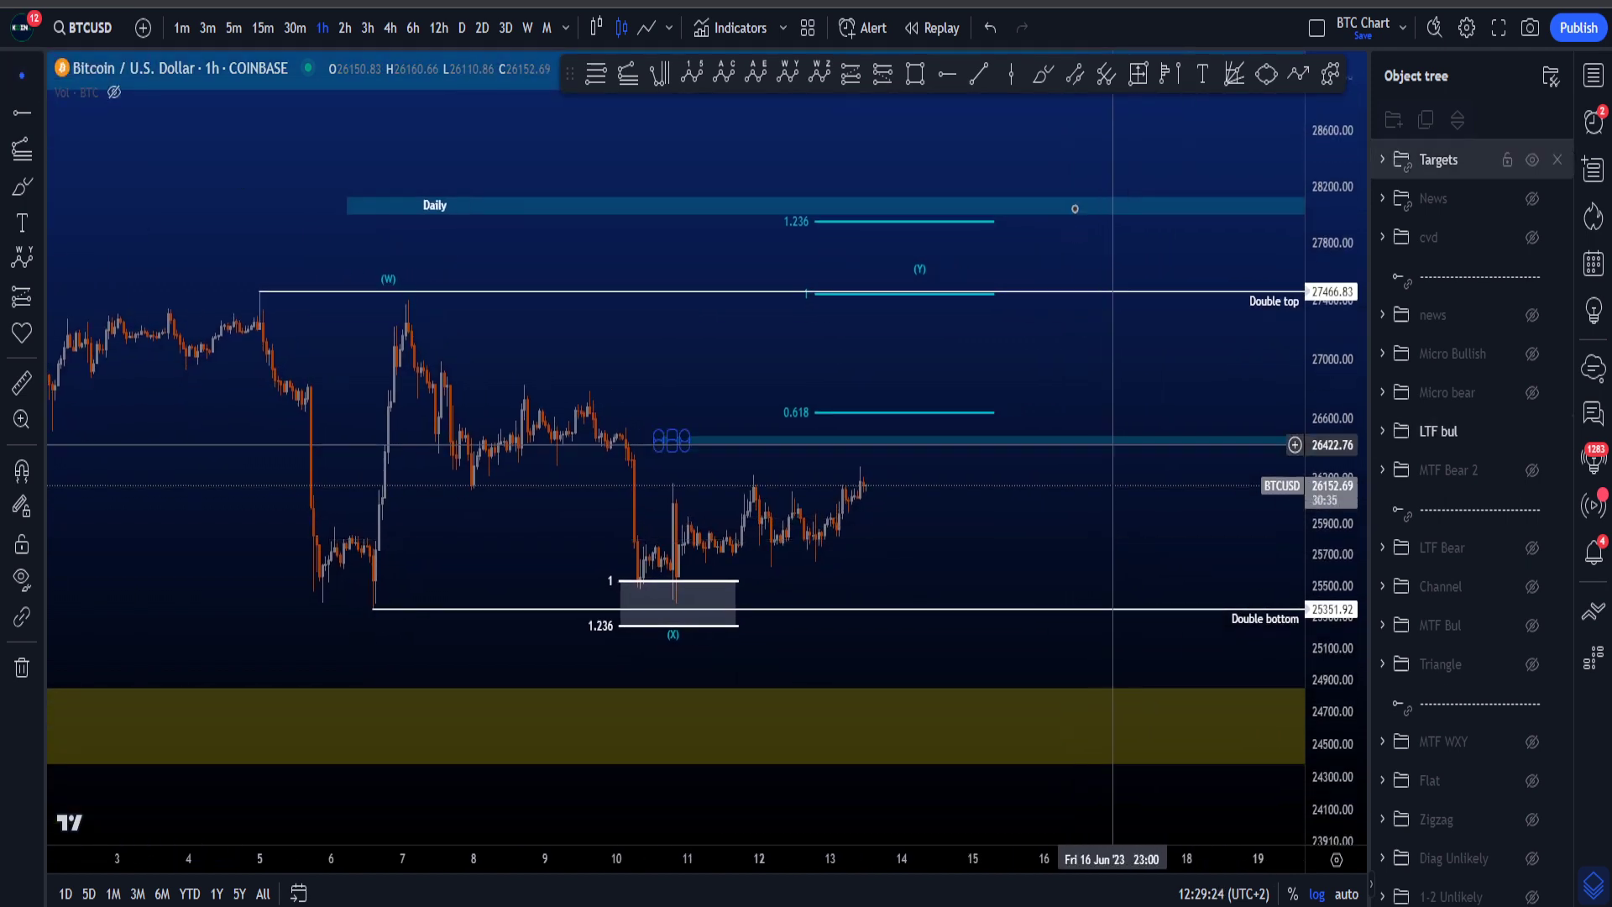
Brush a bullish path from the 5 June low to the (Y) label and the rally up to (W), undoing both strokes.
click(1045, 72)
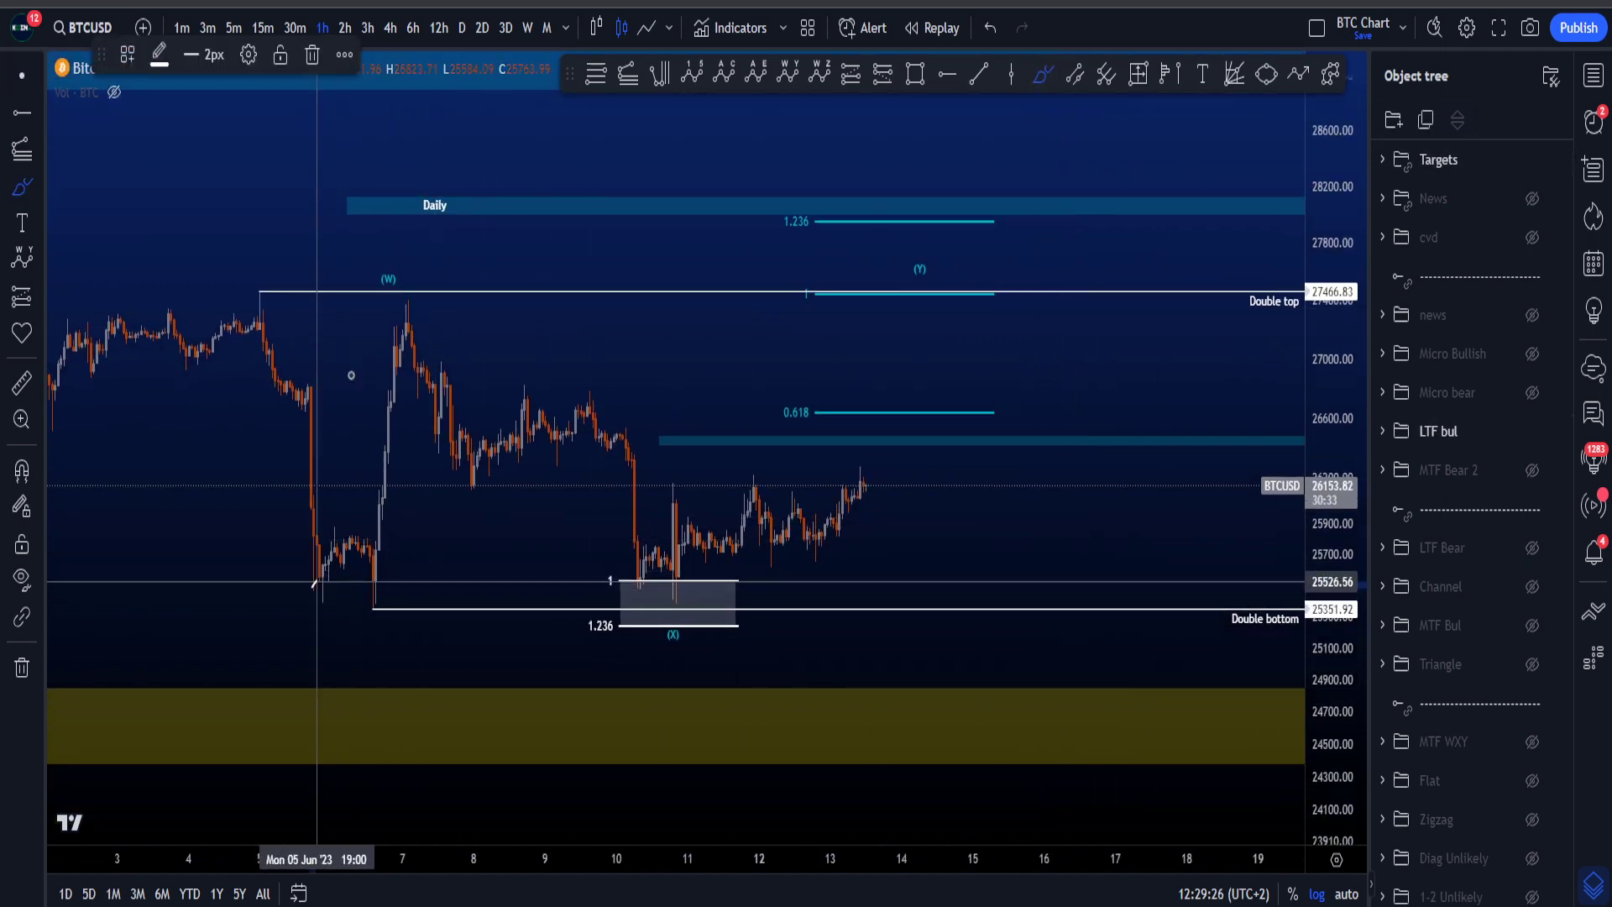
mouse_move(313, 588)
mouse_down()
mouse_move(518, 331)
mouse_move(850, 470)
mouse_move(980, 271)
mouse_up()
key(ctrl+z)
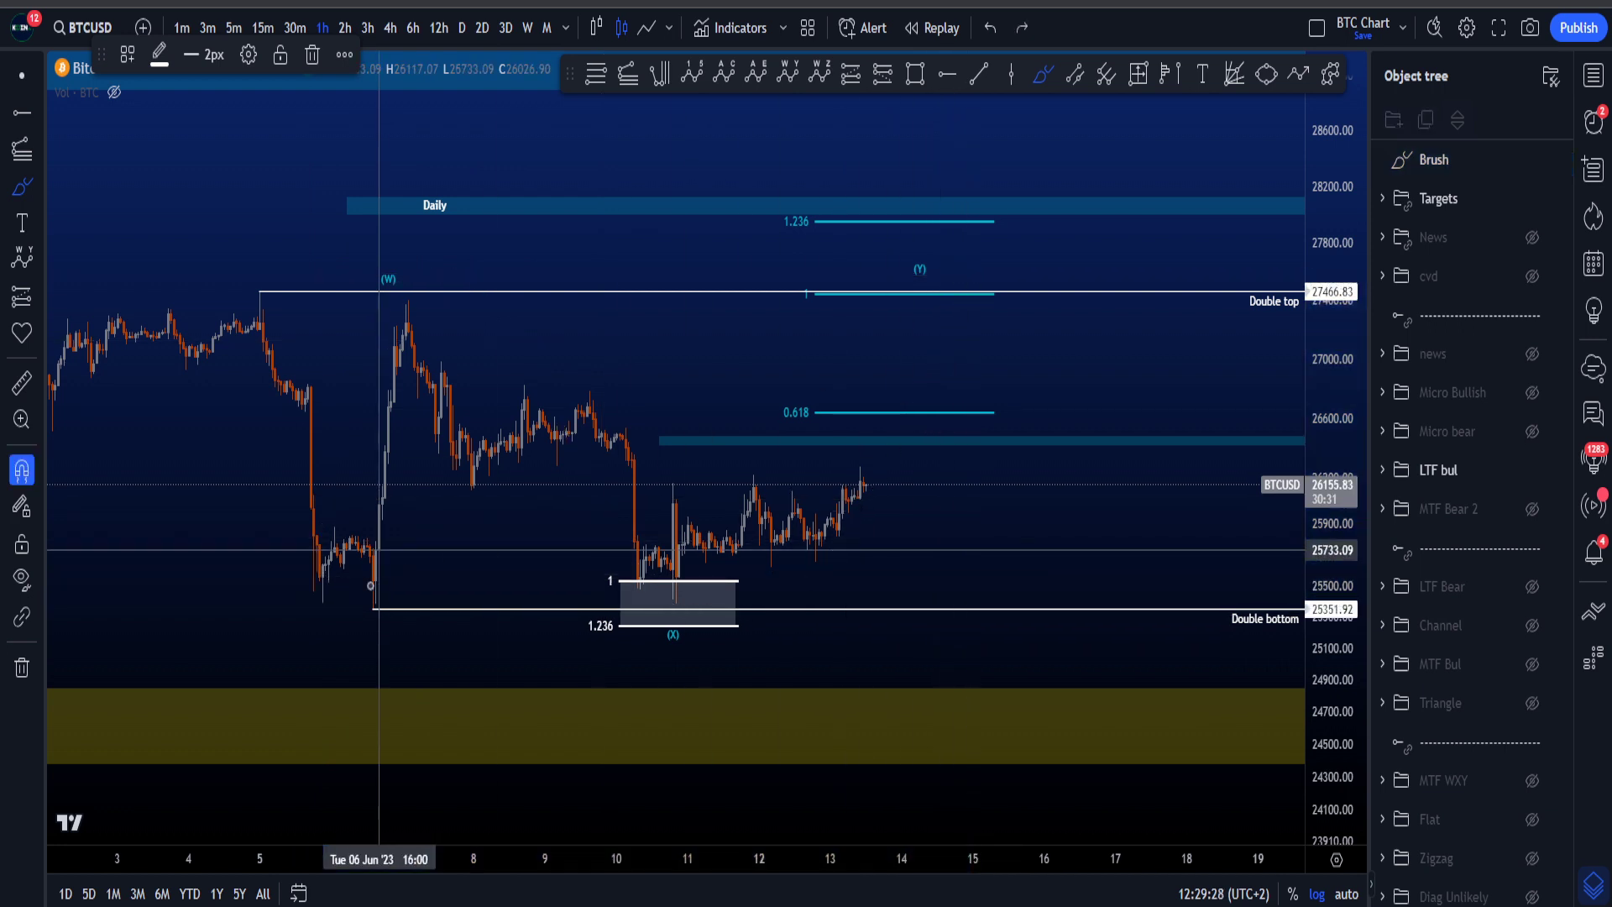
mouse_move(296, 582)
mouse_down()
mouse_move(374, 587)
mouse_move(414, 278)
mouse_up()
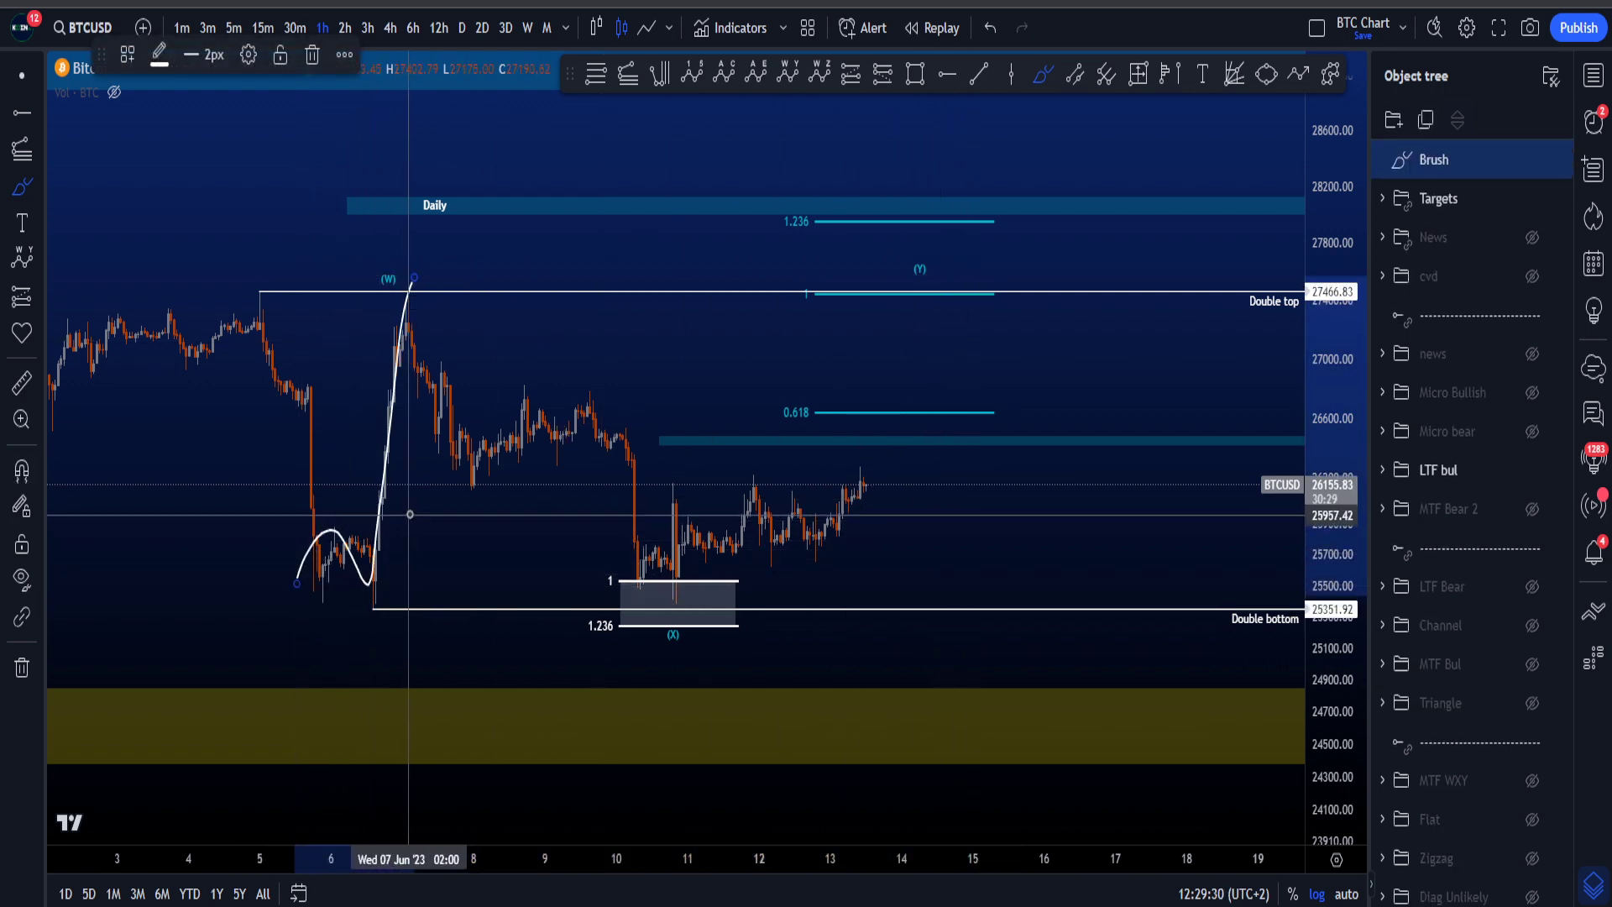
key(ctrl+z)
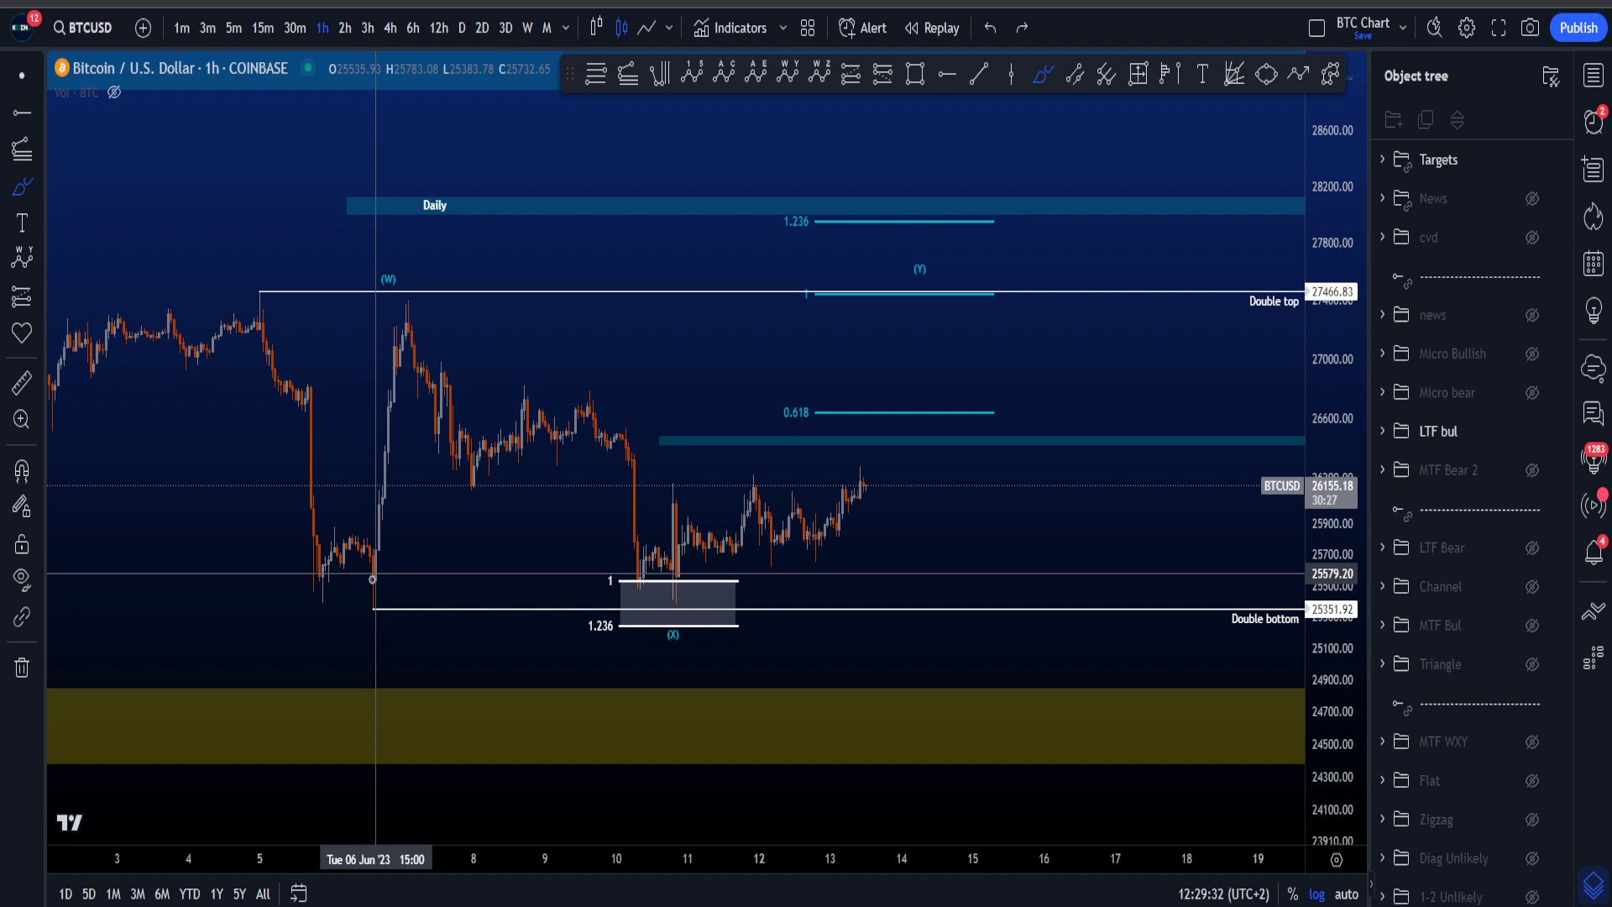
Trace the (W)-(X)-(Y) path with the brush from the 6 June low up to the double top line.
mouse_move(372, 580)
mouse_down()
mouse_move(468, 382)
mouse_move(736, 457)
mouse_move(840, 287)
mouse_up()
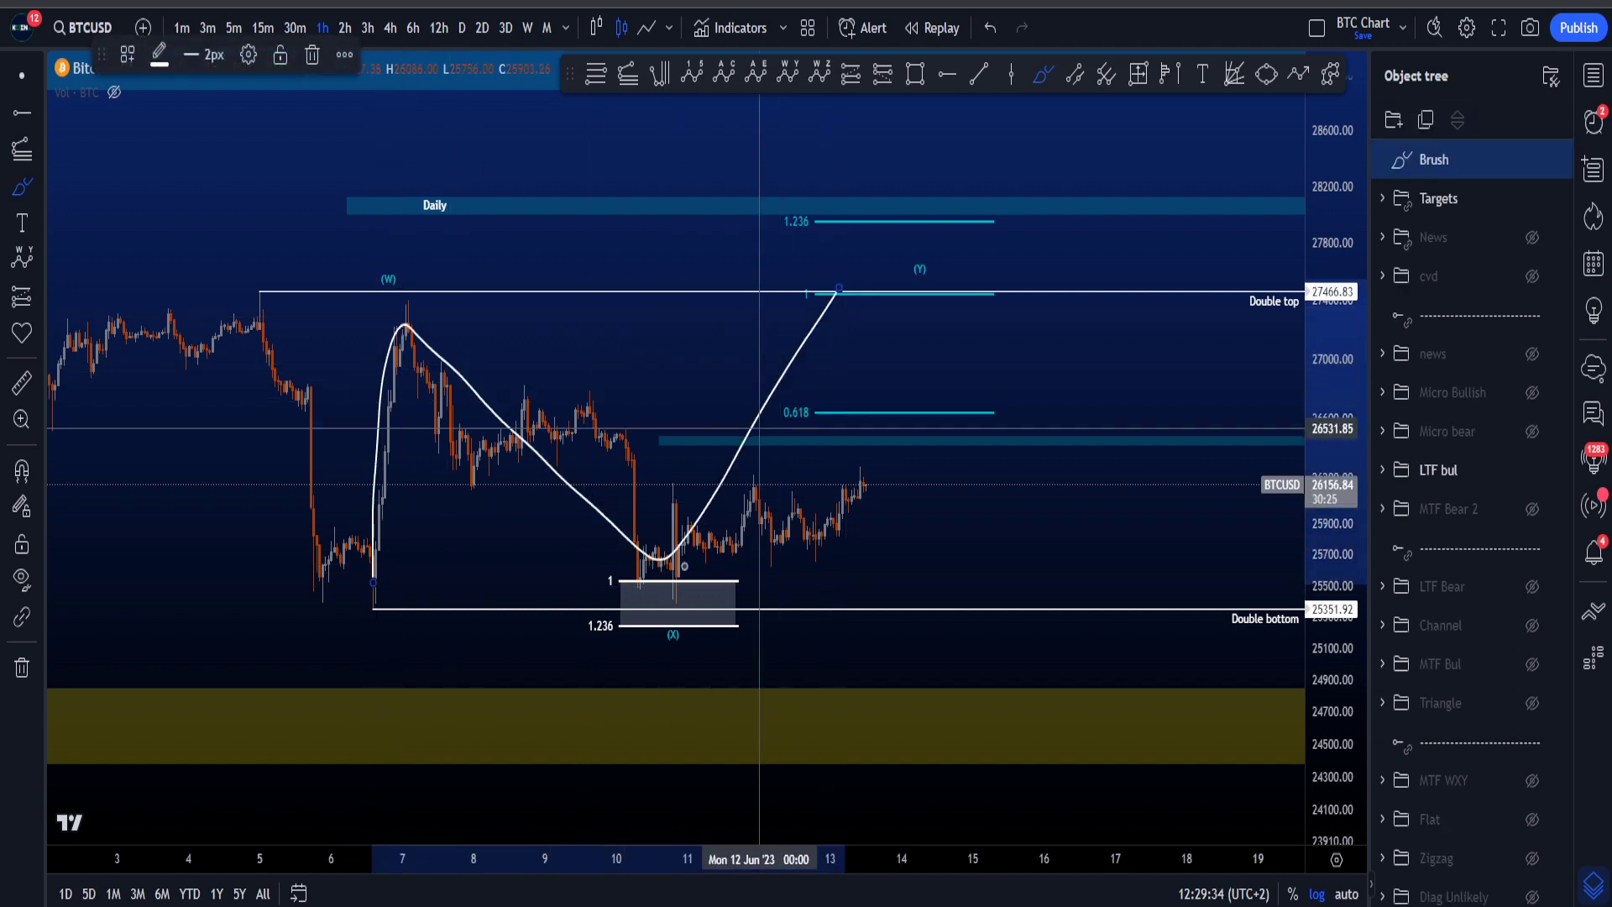
Brush marks over the lows and bullish paths up towards the double top and (Y) label, undoing them with the existing (W)-(X)-(Y) trace.
mouse_move(689, 591)
mouse_down()
mouse_move(672, 626)
mouse_move(488, 575)
mouse_up()
mouse_move(398, 601)
mouse_down()
mouse_move(364, 370)
mouse_move(828, 335)
mouse_move(858, 286)
mouse_up()
key(ctrl+z)
key(ctrl+z)
key(ctrl+z)
mouse_move(307, 579)
mouse_down()
mouse_move(369, 353)
mouse_move(432, 313)
mouse_move(865, 386)
mouse_move(924, 271)
mouse_up()
key(ctrl+z)
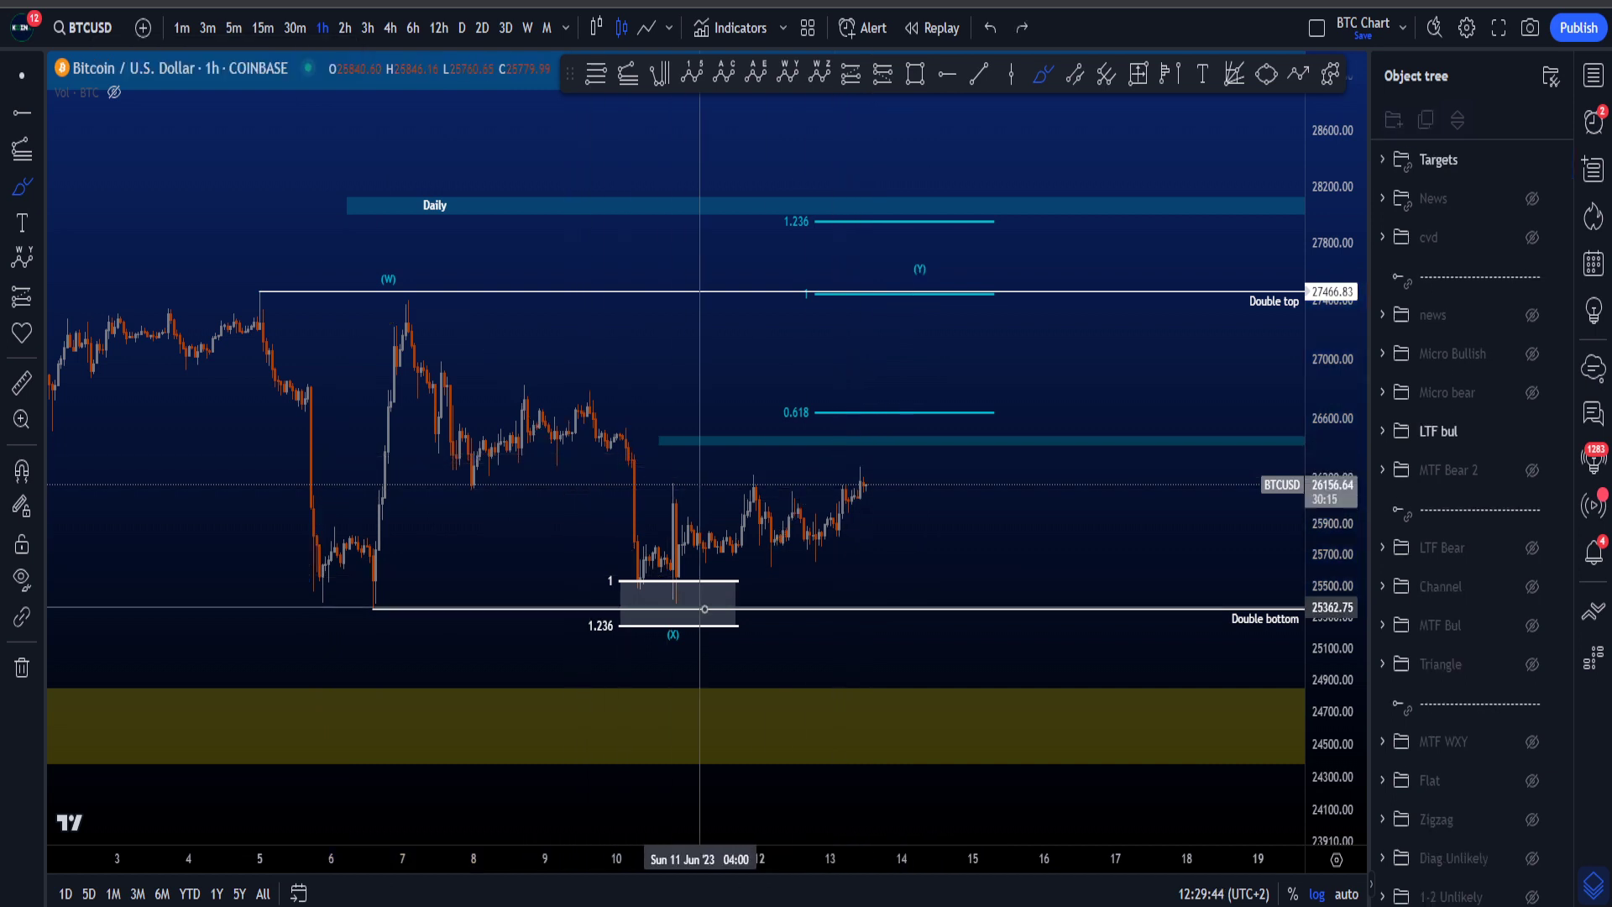
Brush over the (X) box and trace the three-leg pullback from (W) into it, undoing each stroke.
drag(641, 565, 718, 616)
key(ctrl+z)
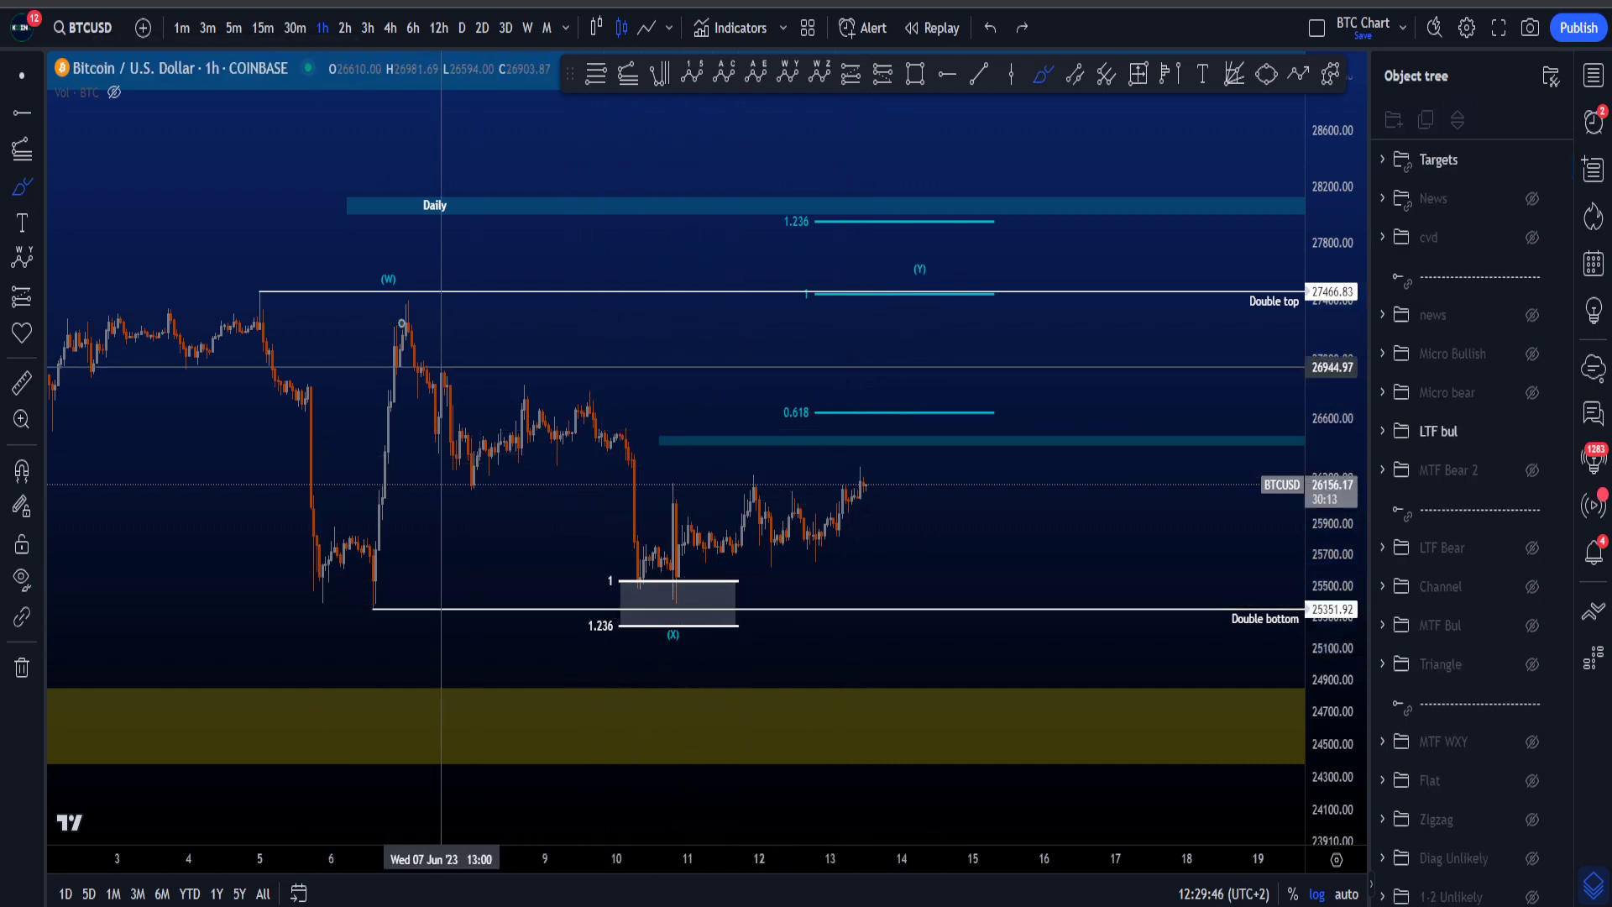
mouse_move(392, 312)
mouse_down()
mouse_move(467, 466)
mouse_move(640, 578)
mouse_up()
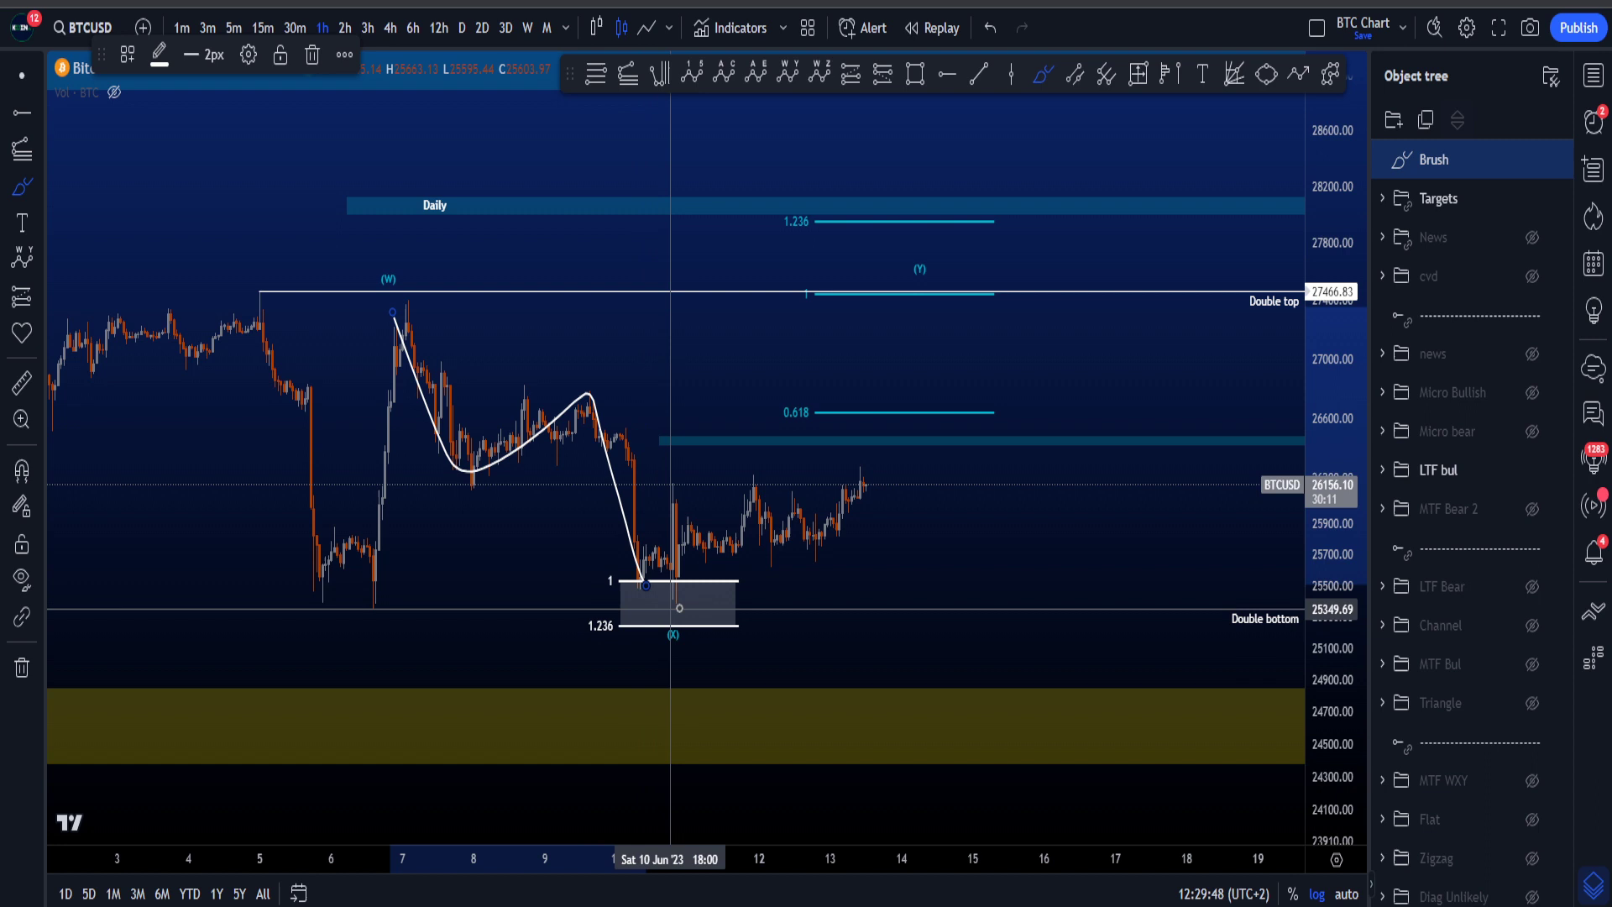
key(ctrl+z)
drag(392, 351, 618, 436)
key(ctrl+z)
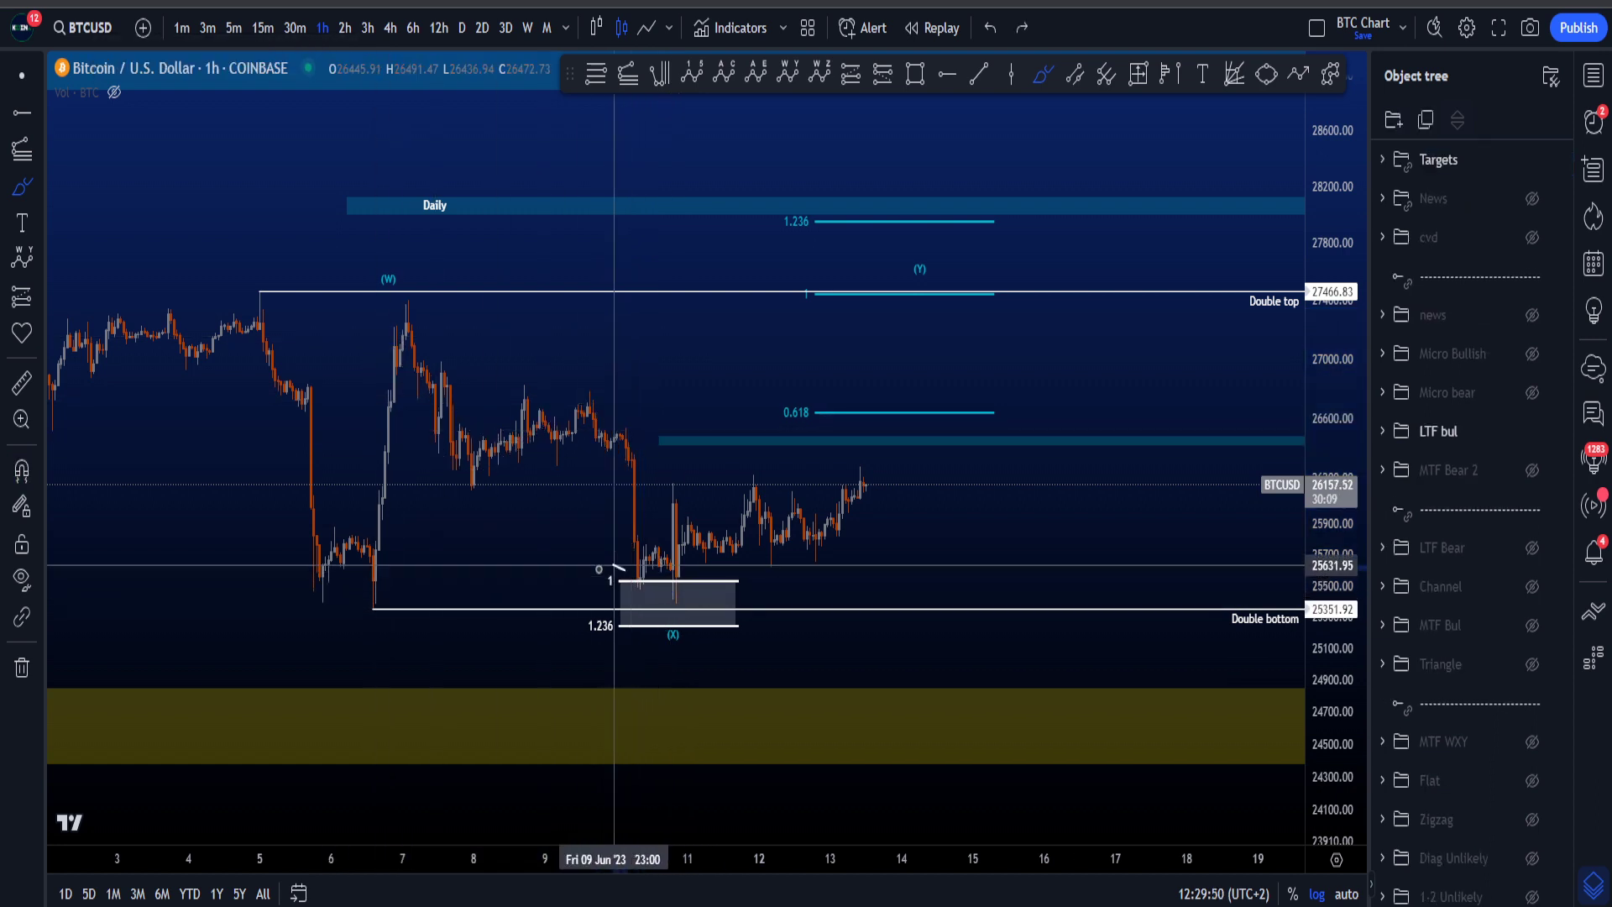
Circle the 1 and 1.236 labels of the (X) box and brush over the box, undoing both strokes.
drag(624, 570, 611, 659)
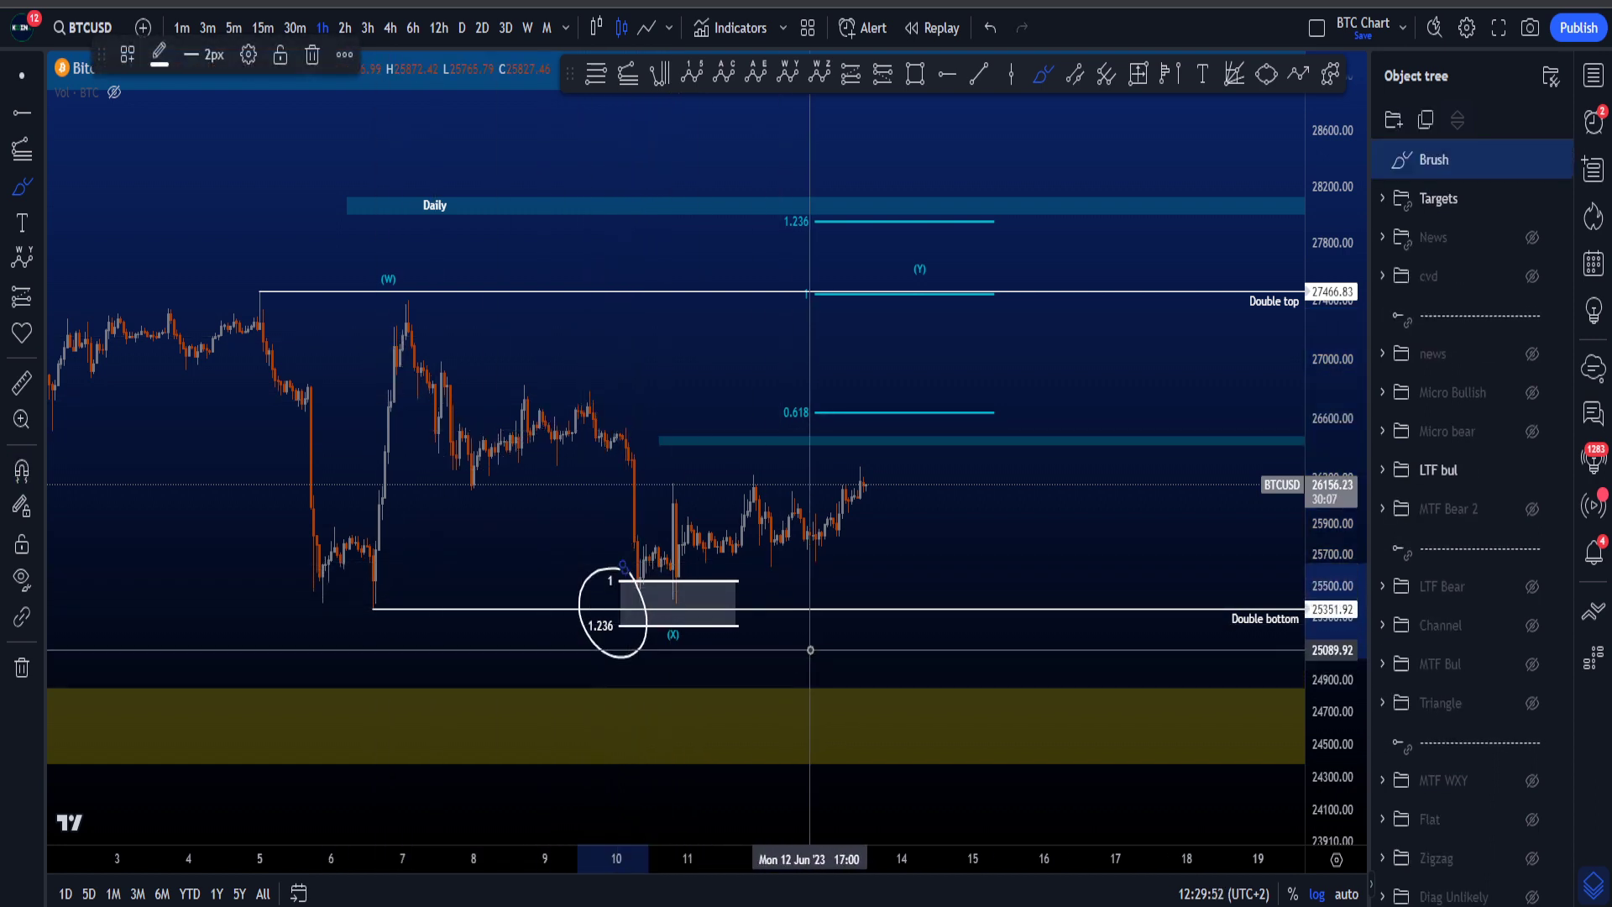
key(ctrl+z)
mouse_move(690, 578)
mouse_down()
mouse_move(594, 588)
mouse_move(750, 597)
mouse_up()
key(ctrl+z)
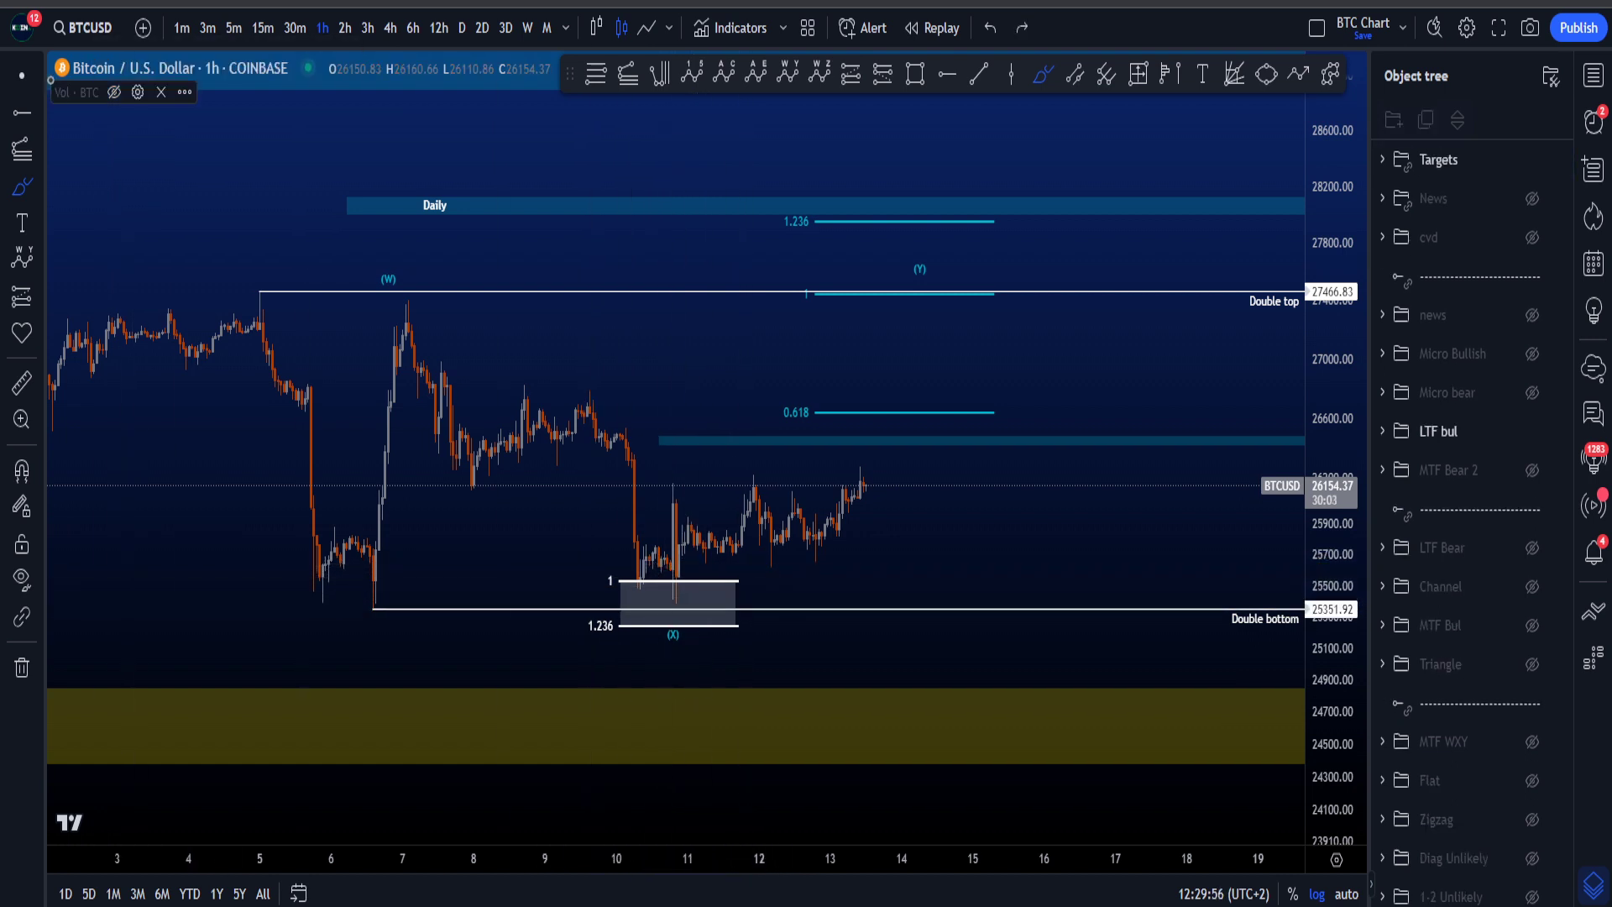
Brush a short mark at the upper edge of the (X) box and delete it.
click(22, 75)
drag(894, 632, 812, 628)
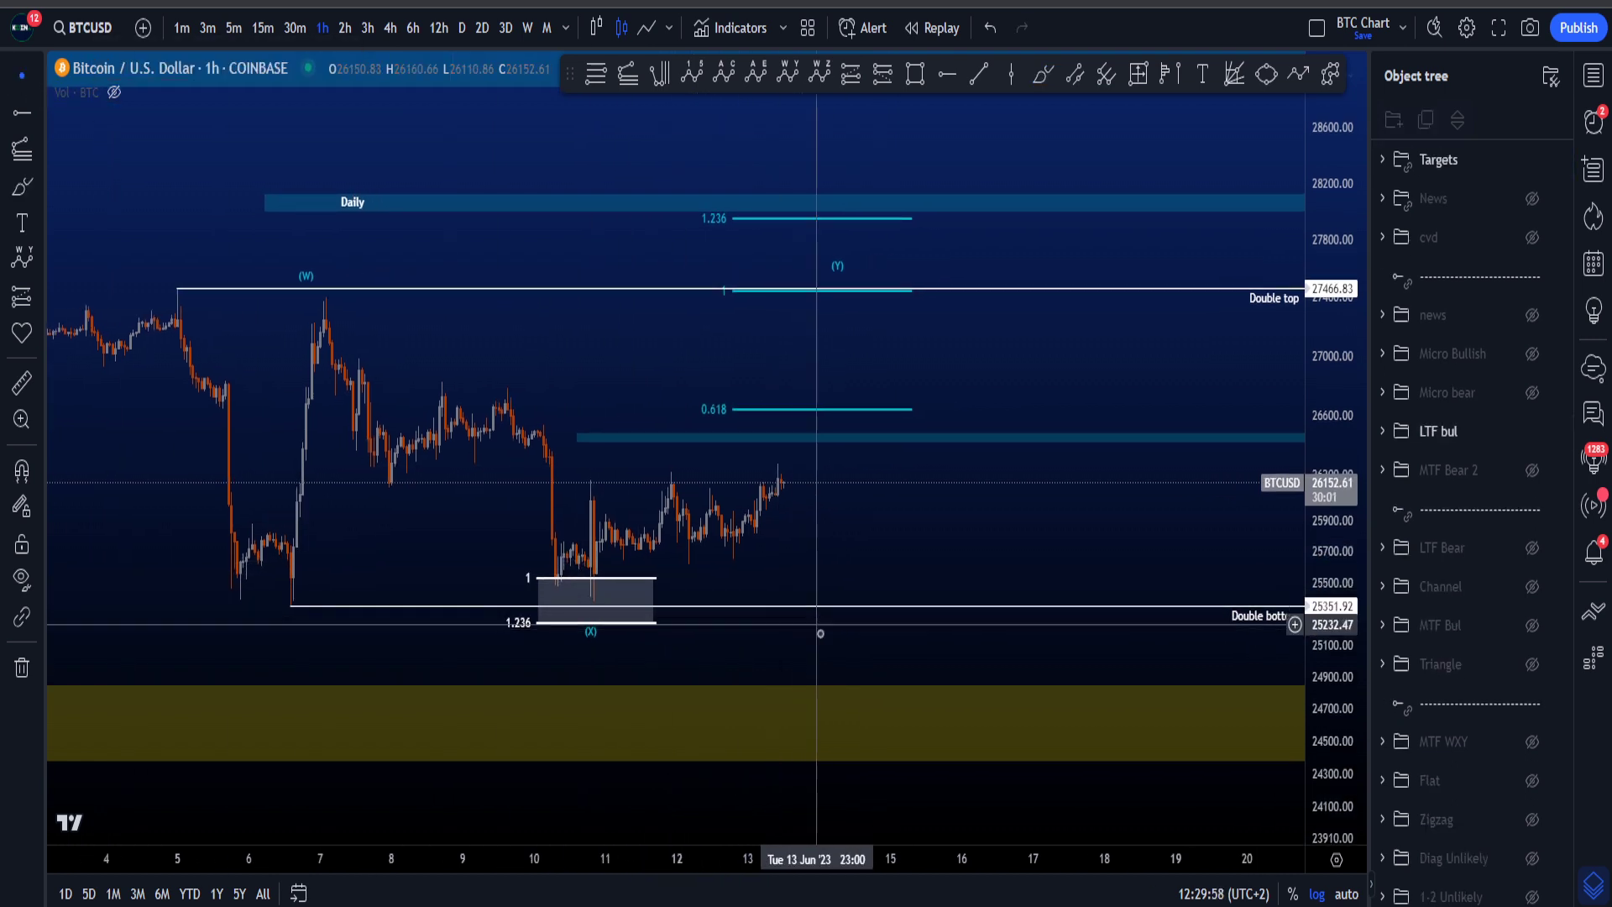
drag(918, 641, 898, 644)
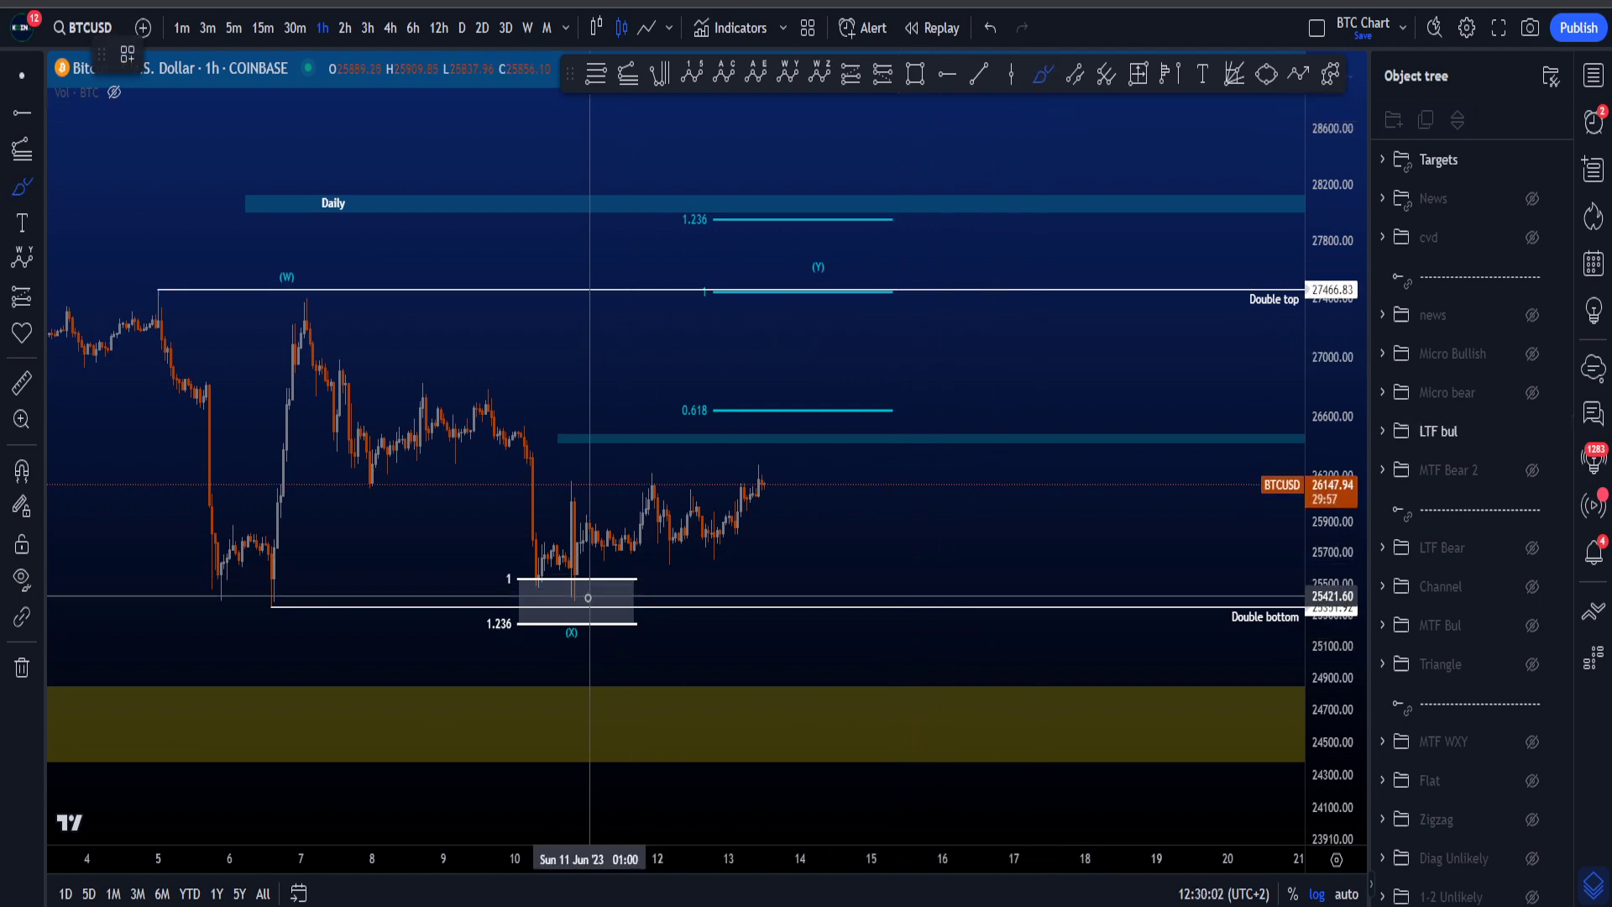
mouse_move(587, 576)
mouse_down()
mouse_move(437, 567)
mouse_move(504, 649)
mouse_move(579, 585)
mouse_up()
key(Delete)
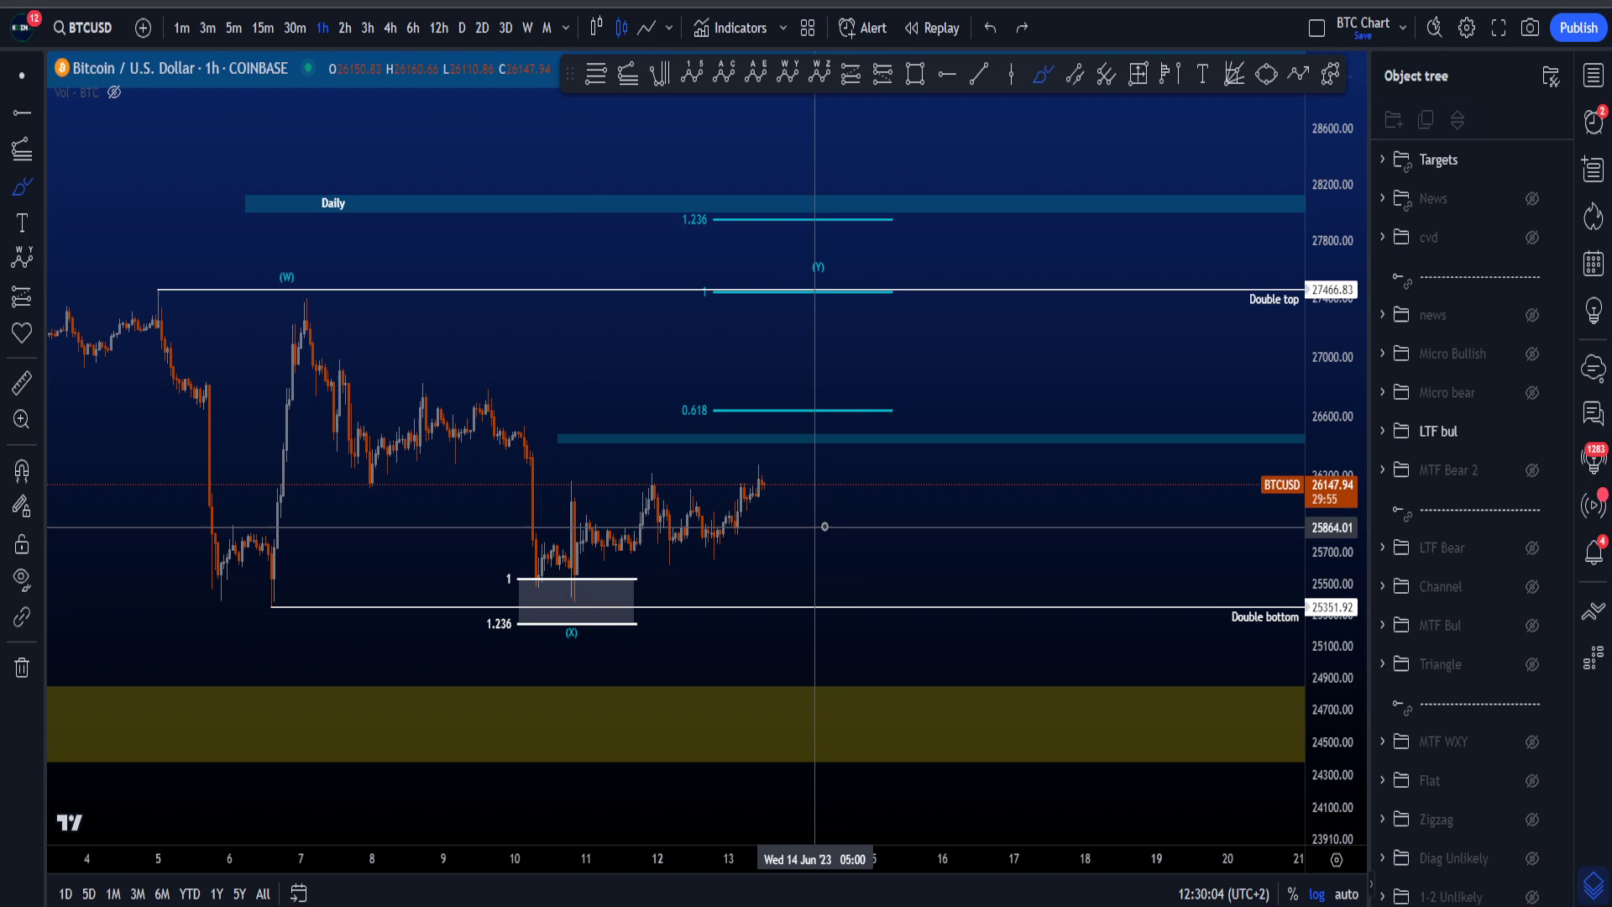
Brush a rising stroke beyond the latest candles and circle the (Y) label, undoing both.
mouse_move(818, 518)
mouse_down()
mouse_move(855, 628)
mouse_move(963, 417)
mouse_up()
key(ctrl+z)
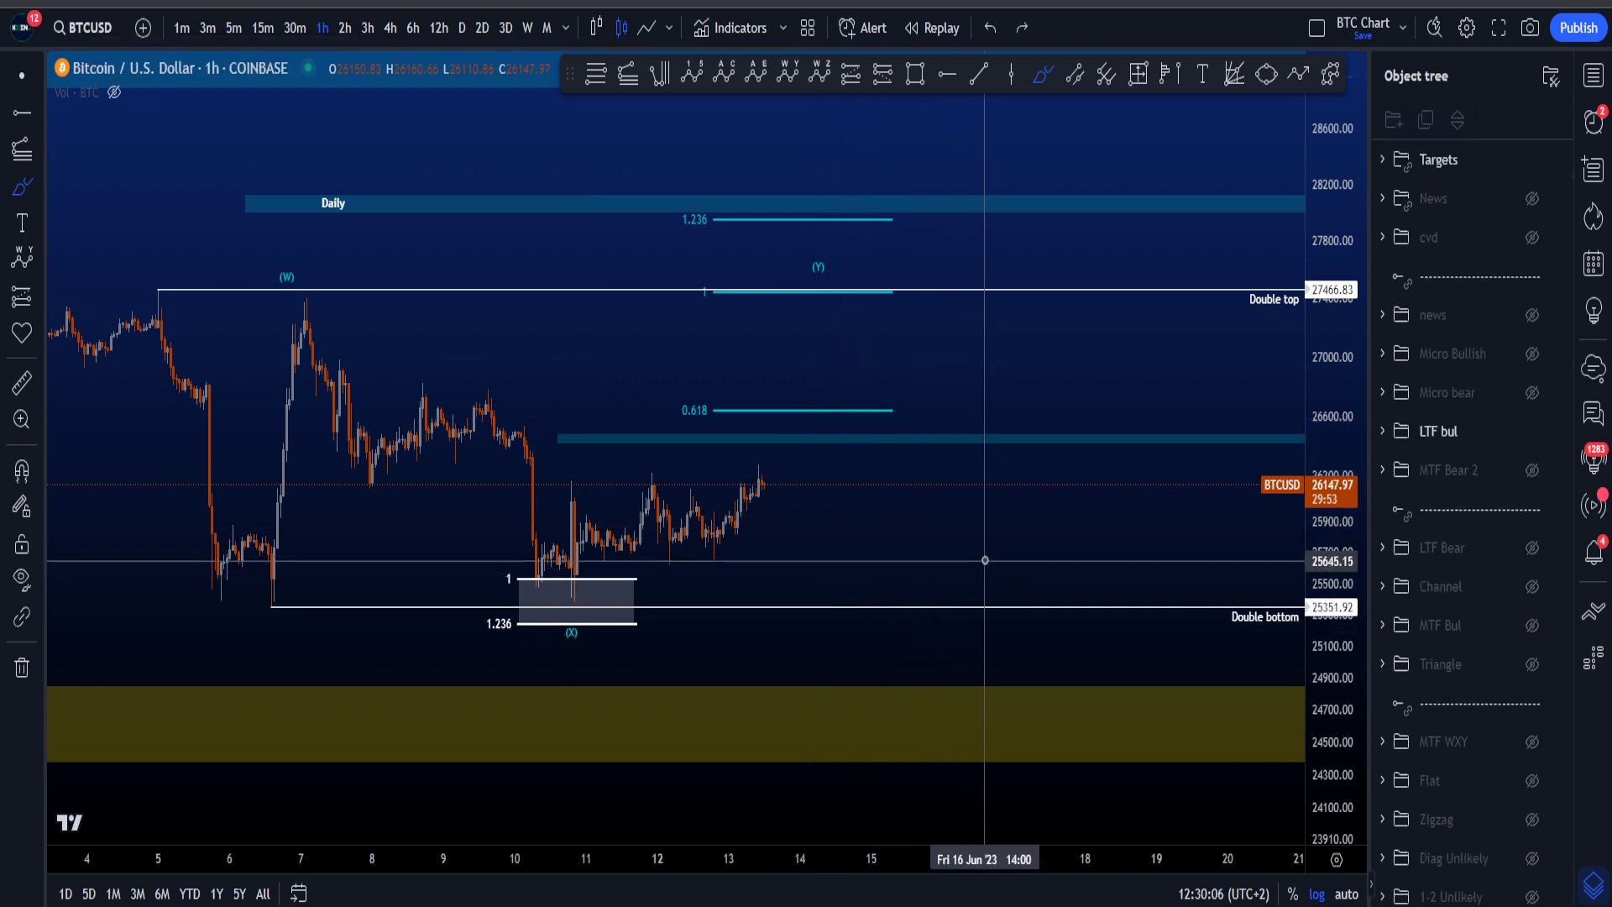
mouse_move(831, 242)
mouse_down()
mouse_move(785, 245)
mouse_move(828, 240)
mouse_up()
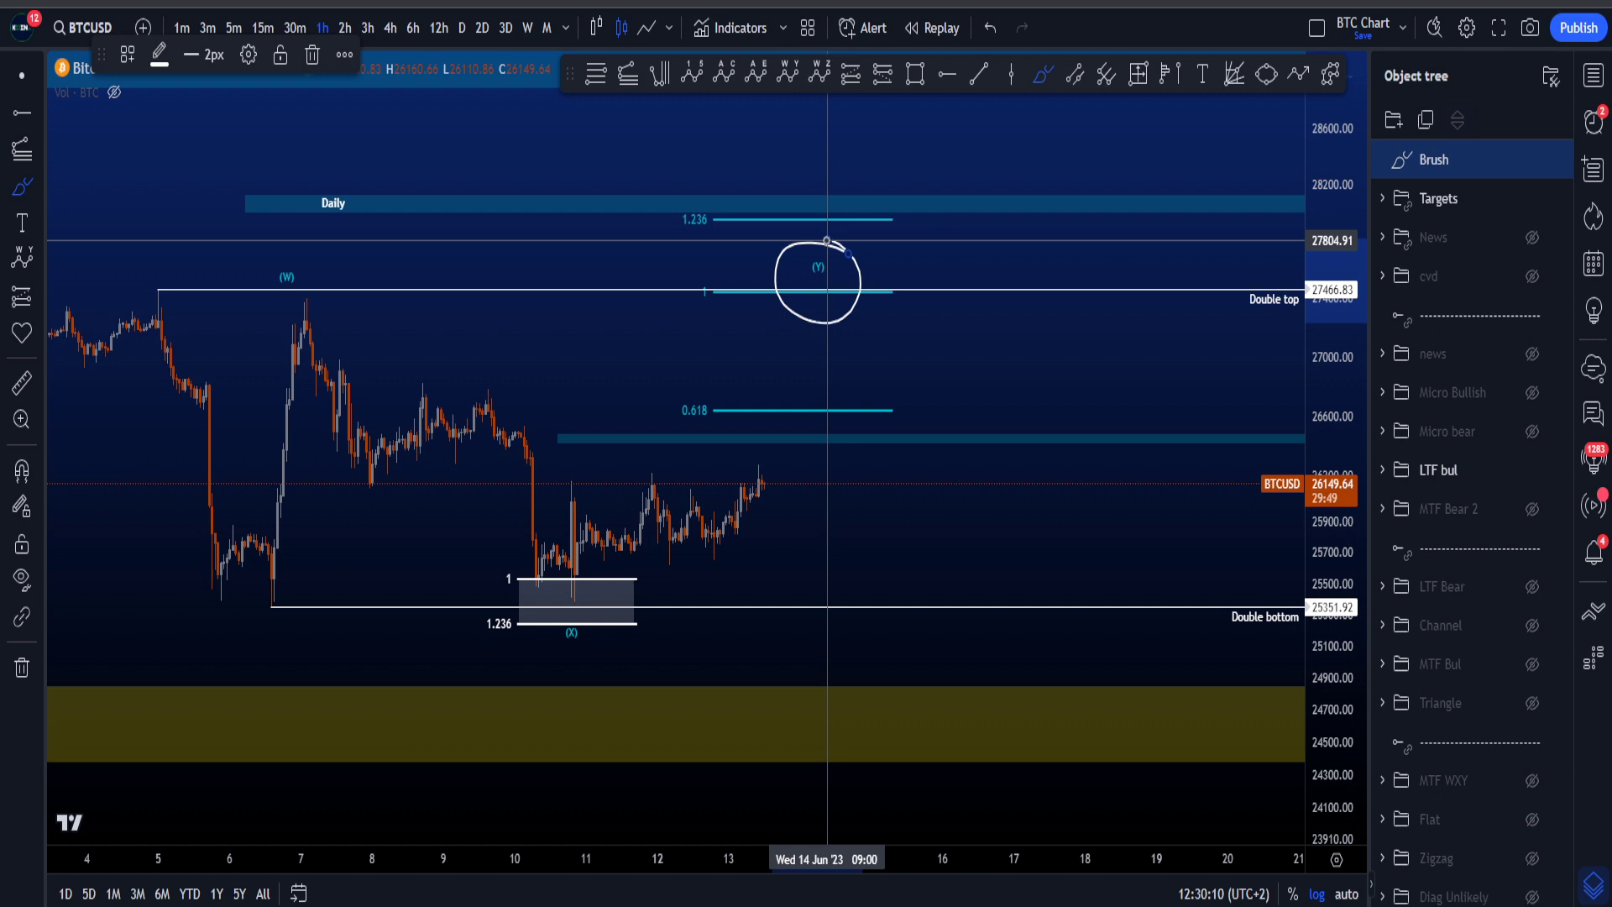
key(ctrl+z)
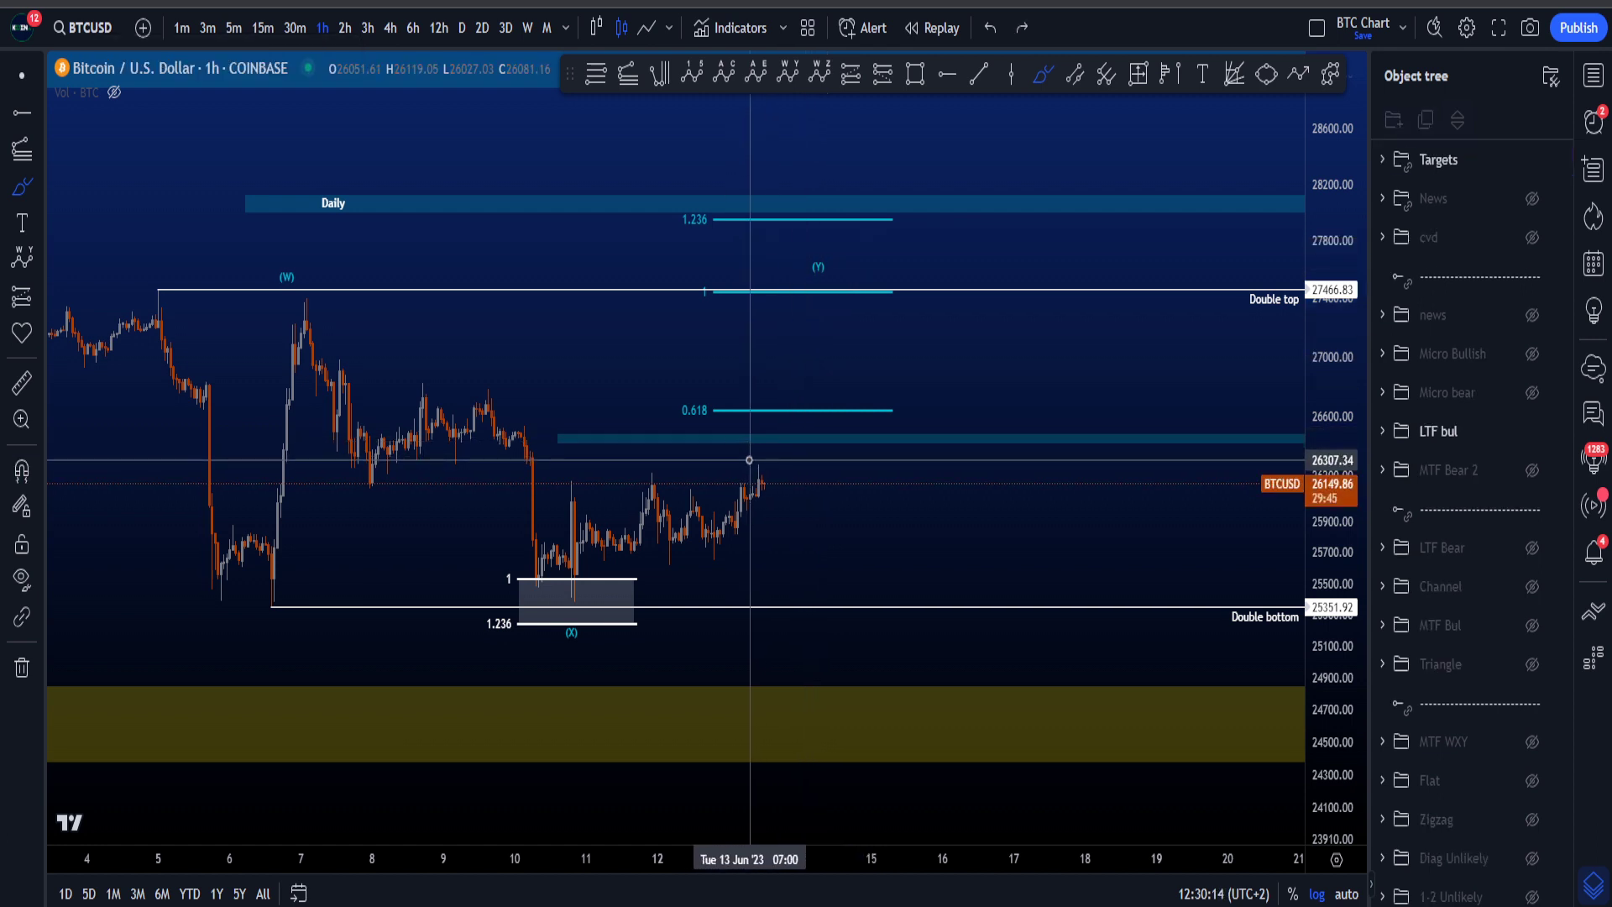
Brush a path from the (X) low to the teal zone, down into the yellow zone and above the double top, undoing the second tracing.
mouse_move(573, 590)
mouse_down()
mouse_move(705, 467)
mouse_move(766, 439)
mouse_move(799, 594)
mouse_move(848, 698)
mouse_move(929, 529)
mouse_move(997, 259)
mouse_up()
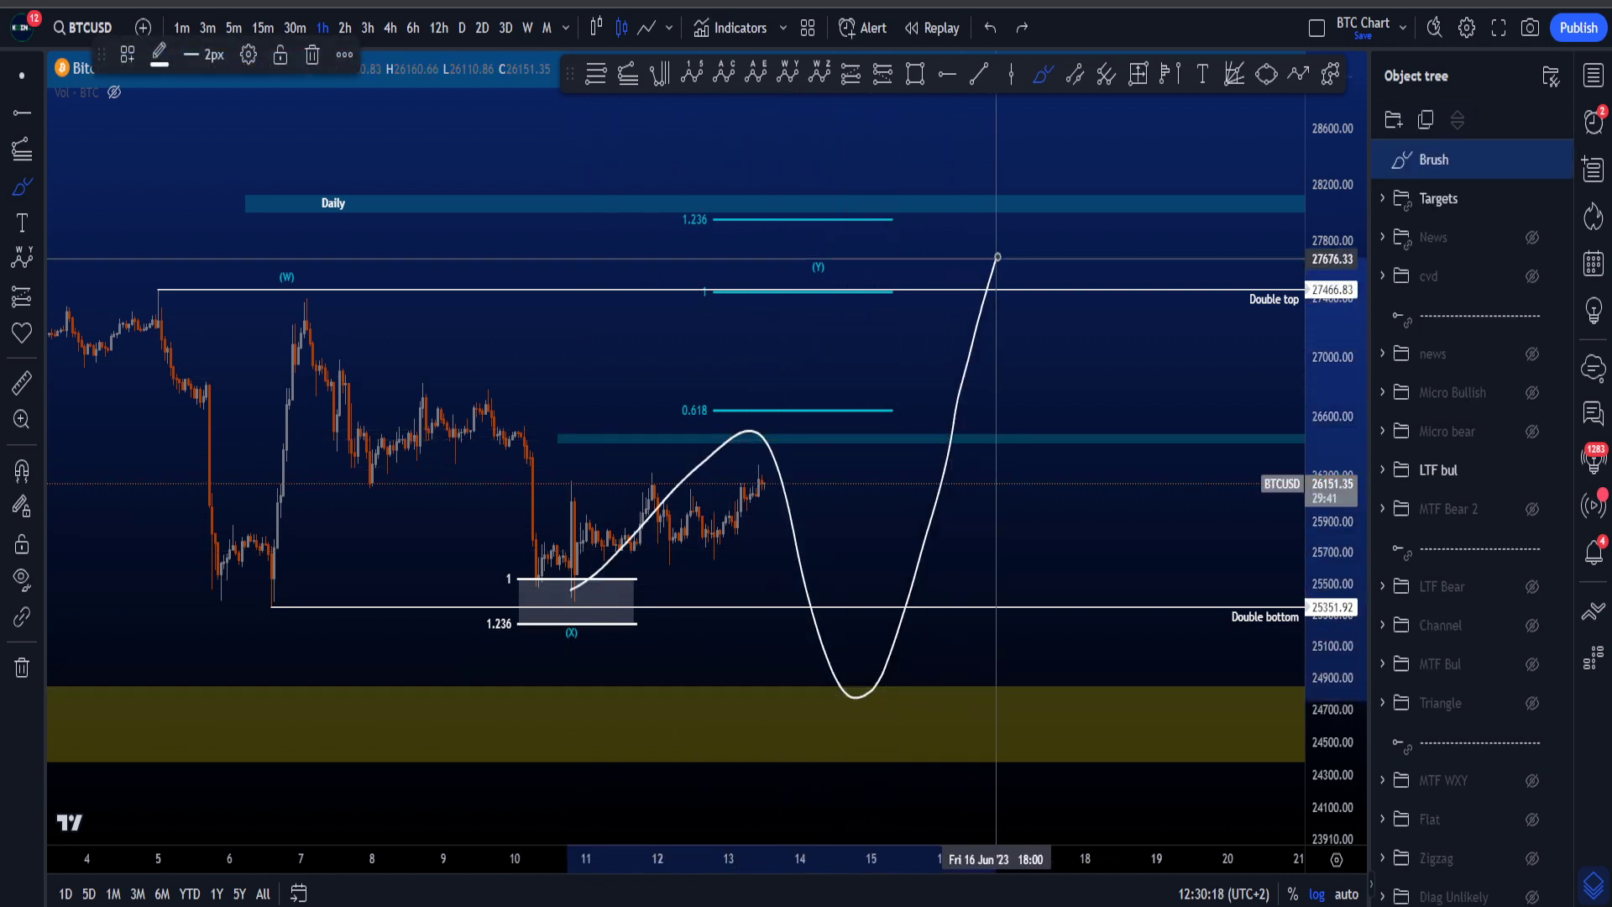
mouse_move(576, 610)
mouse_down()
mouse_move(737, 468)
mouse_move(785, 468)
mouse_move(865, 718)
mouse_move(1008, 300)
mouse_up()
key(ctrl+z)
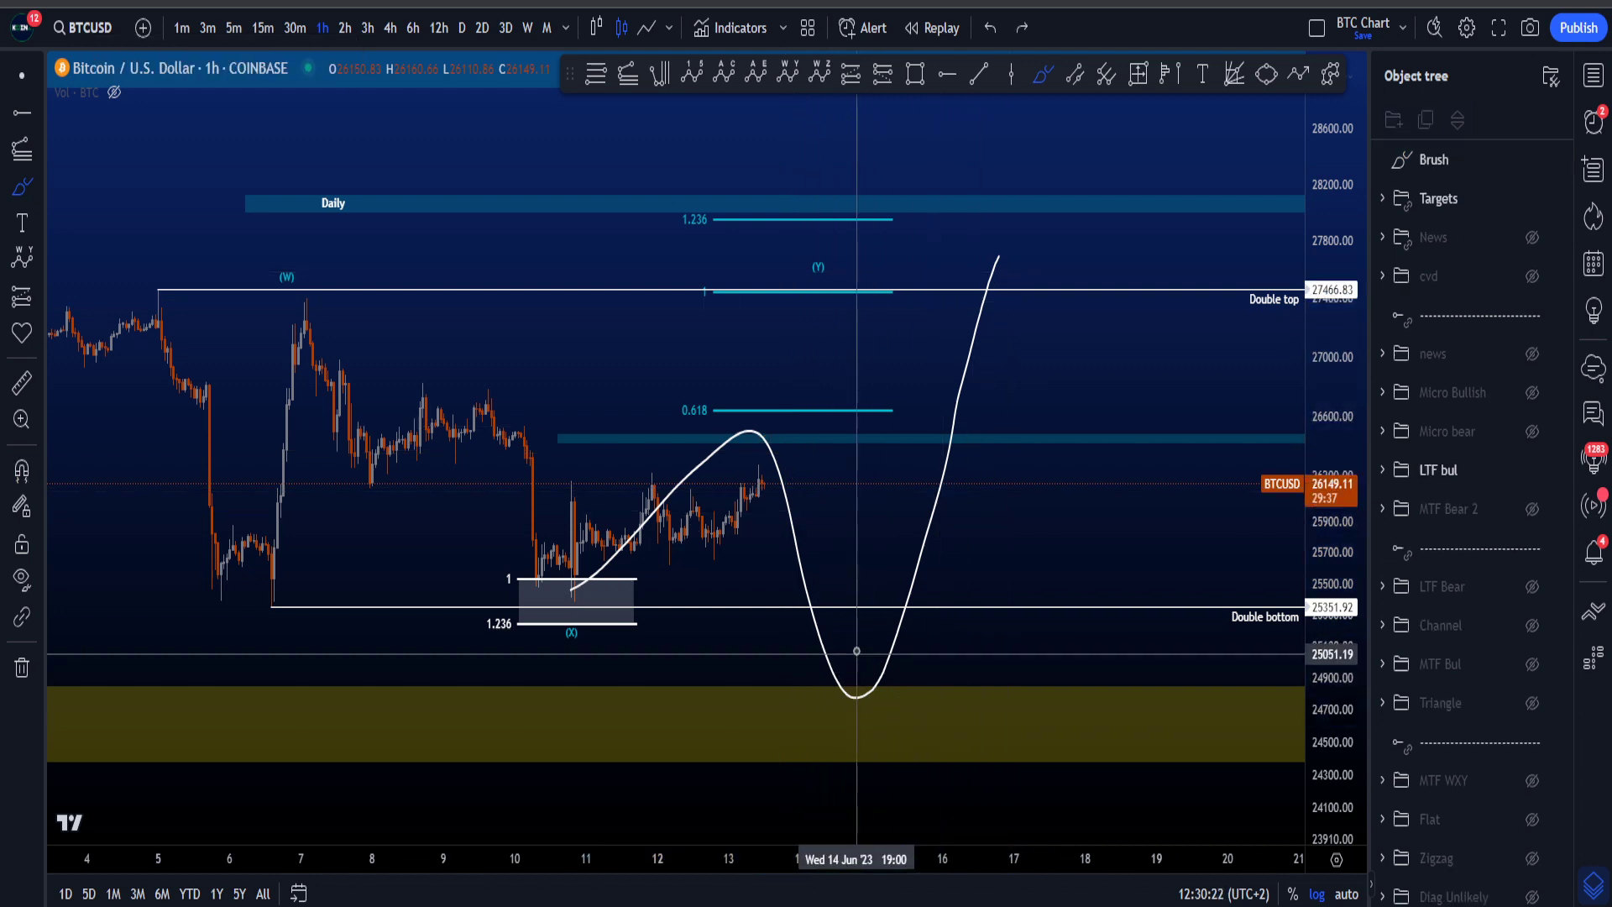
Circle the lows along the double bottom line with the brush and undo the stroke.
drag(646, 606, 586, 576)
mouse_move(343, 546)
mouse_down()
mouse_move(501, 652)
mouse_move(569, 577)
mouse_up()
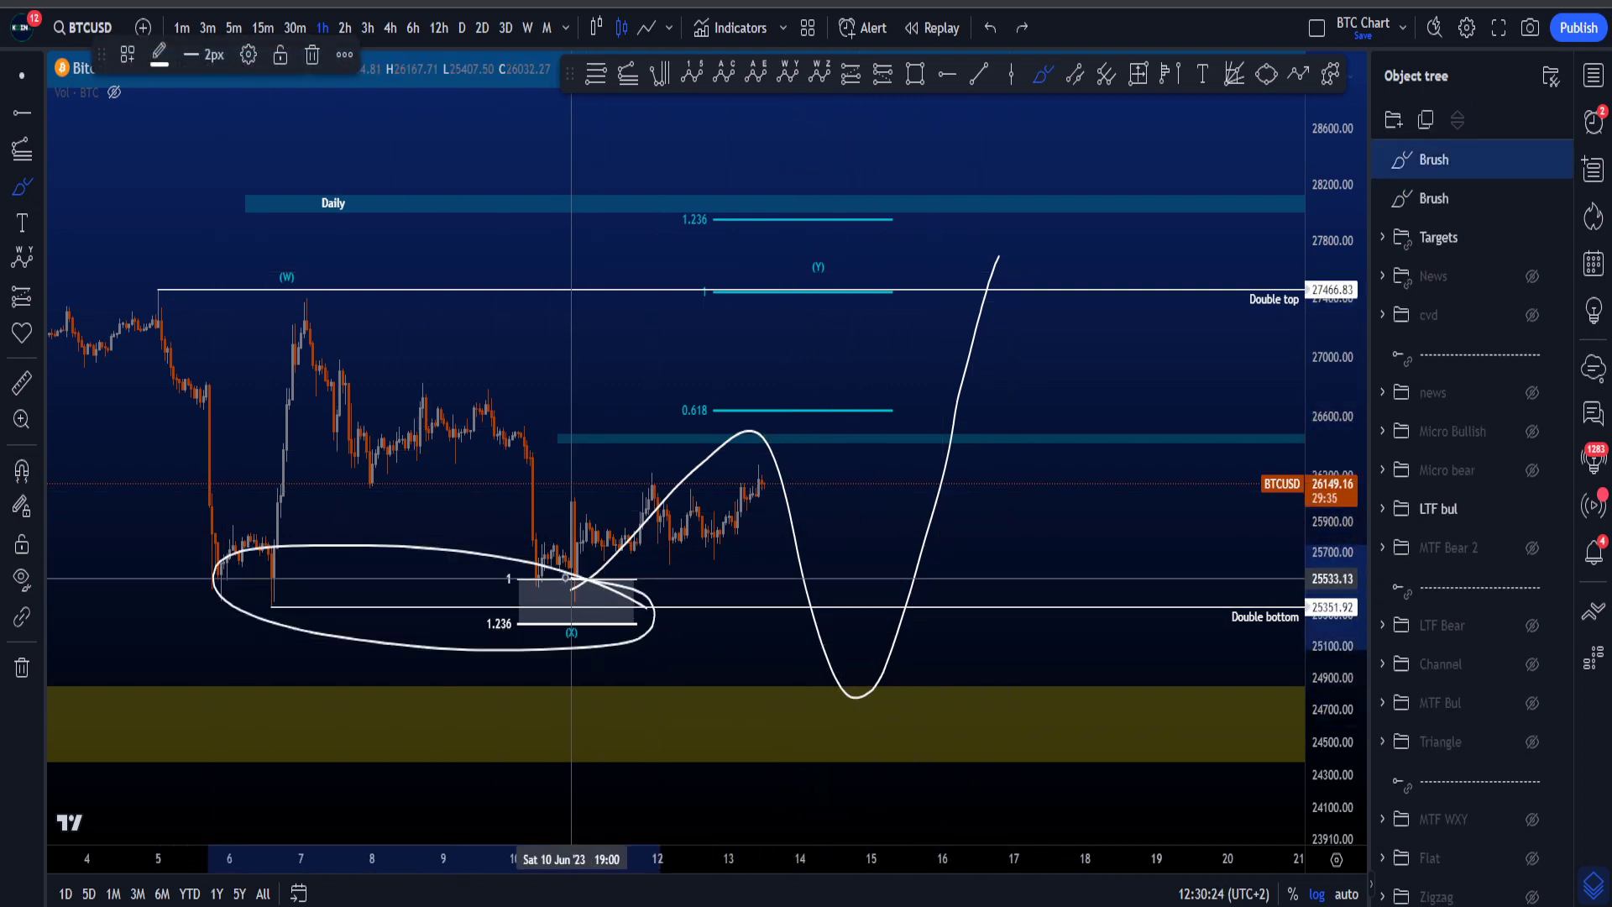
key(ctrl+z)
Brush over the projected rally from the yellow zone to the double top and loop around it, undoing all strokes including the projected path.
mouse_move(771, 679)
mouse_down()
mouse_move(839, 723)
mouse_move(848, 664)
mouse_move(960, 439)
mouse_move(997, 300)
mouse_up()
key(ctrl+z)
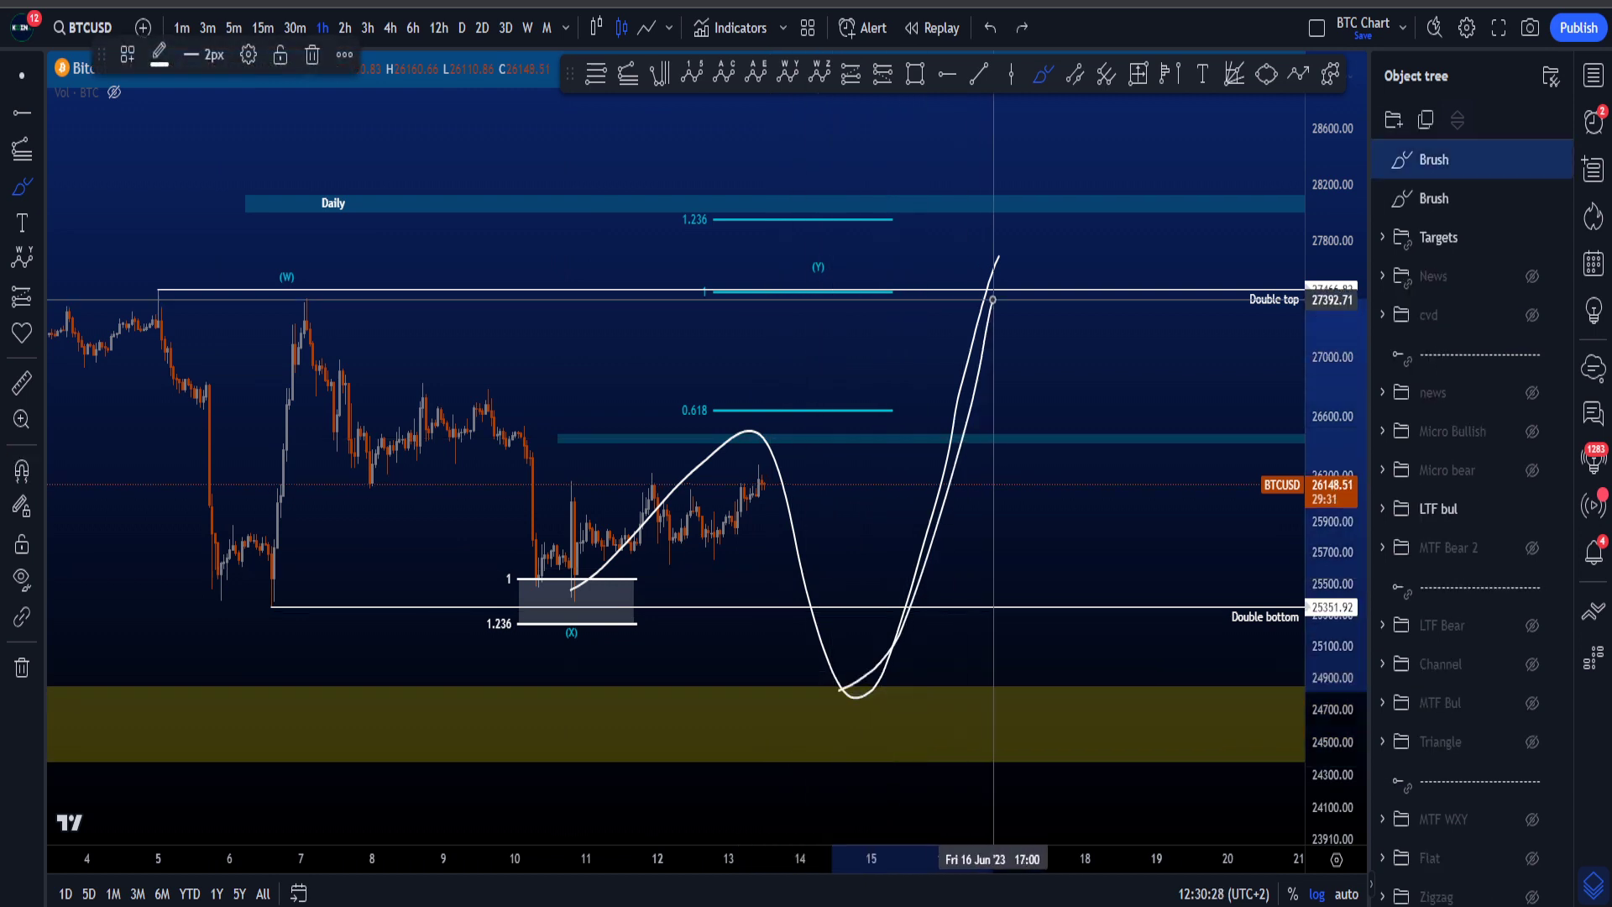
key(ctrl+z)
drag(950, 244, 921, 638)
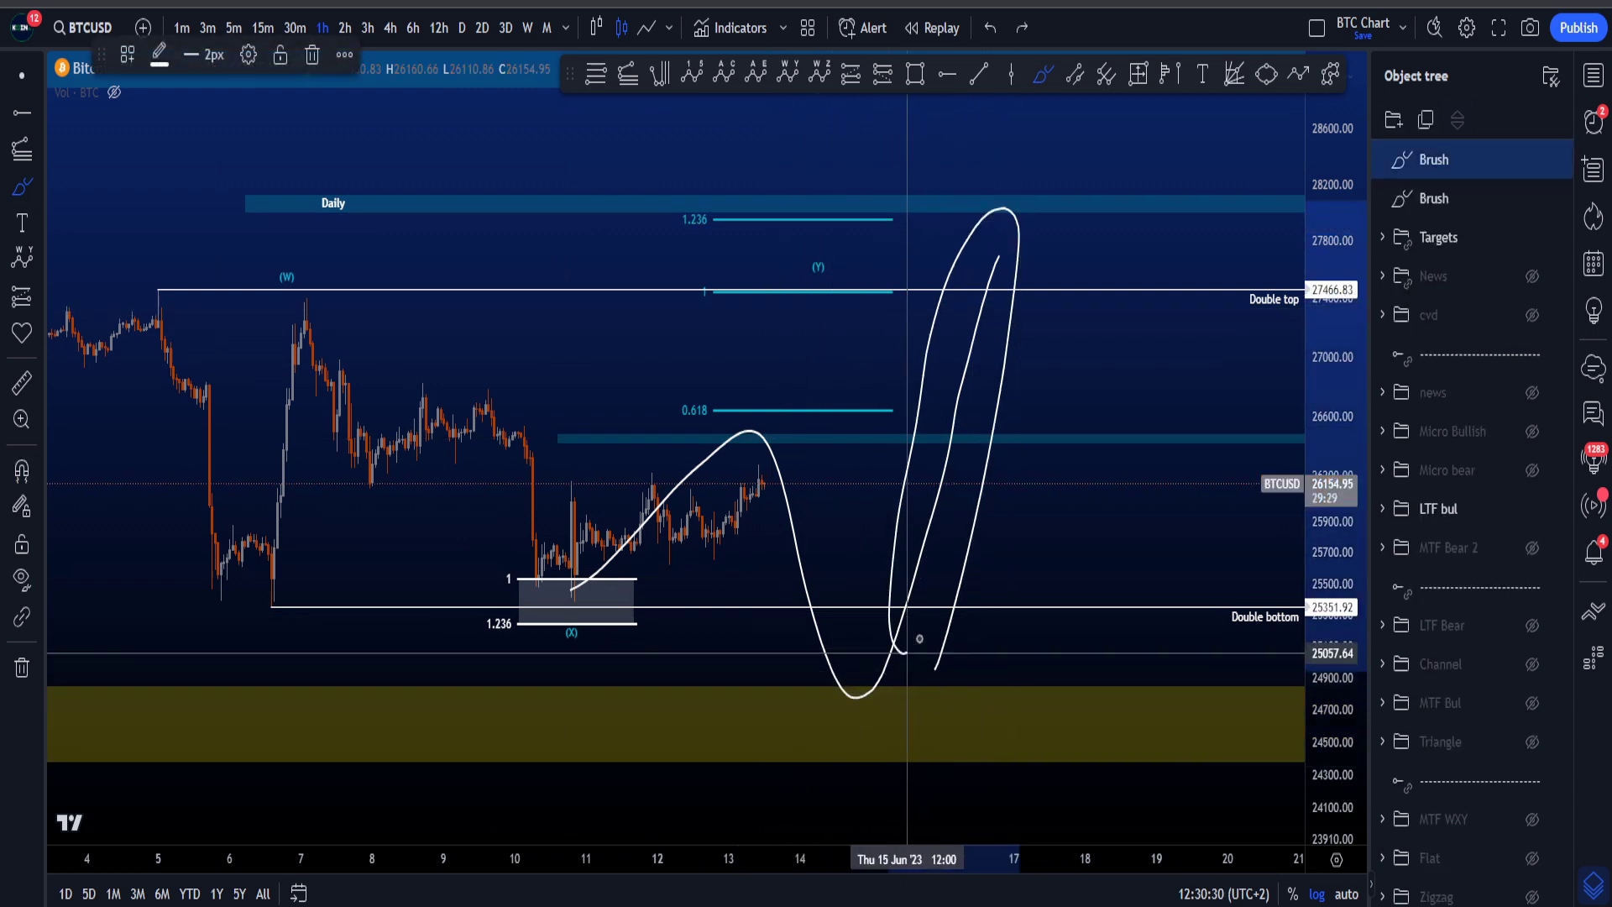
key(ctrl+z)
key(ctrl+z)
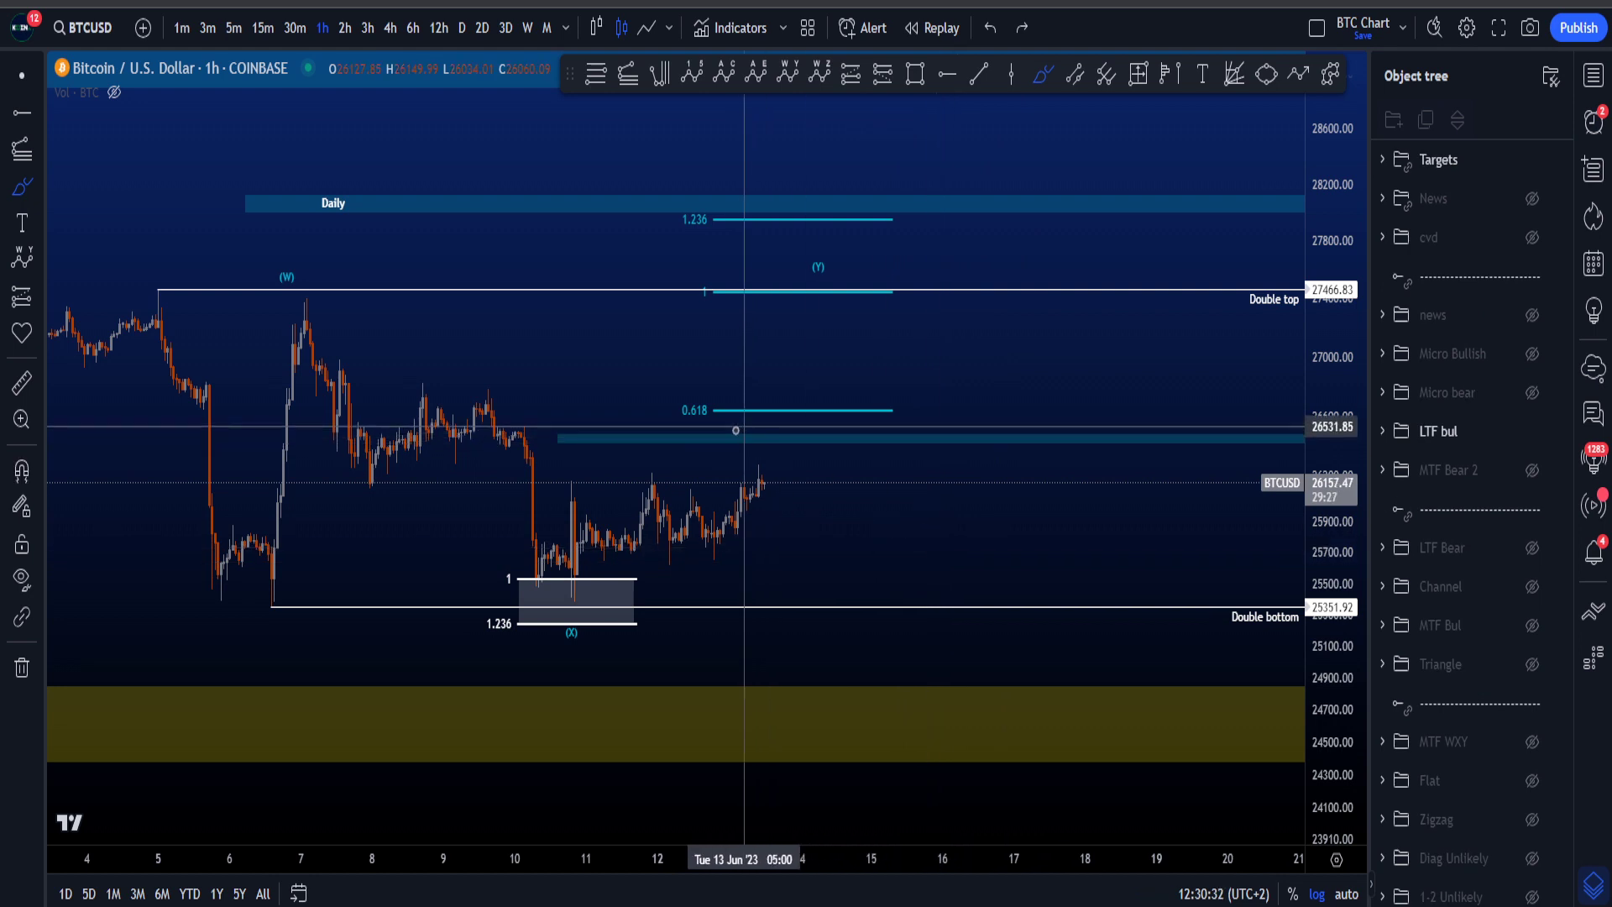
Circle the (Y) target levels from 0.618 to 1.236 and brush a mark at the 1.236 level, undoing both.
mouse_move(736, 431)
mouse_down()
mouse_move(631, 225)
mouse_move(881, 216)
mouse_move(933, 361)
mouse_move(710, 429)
mouse_up()
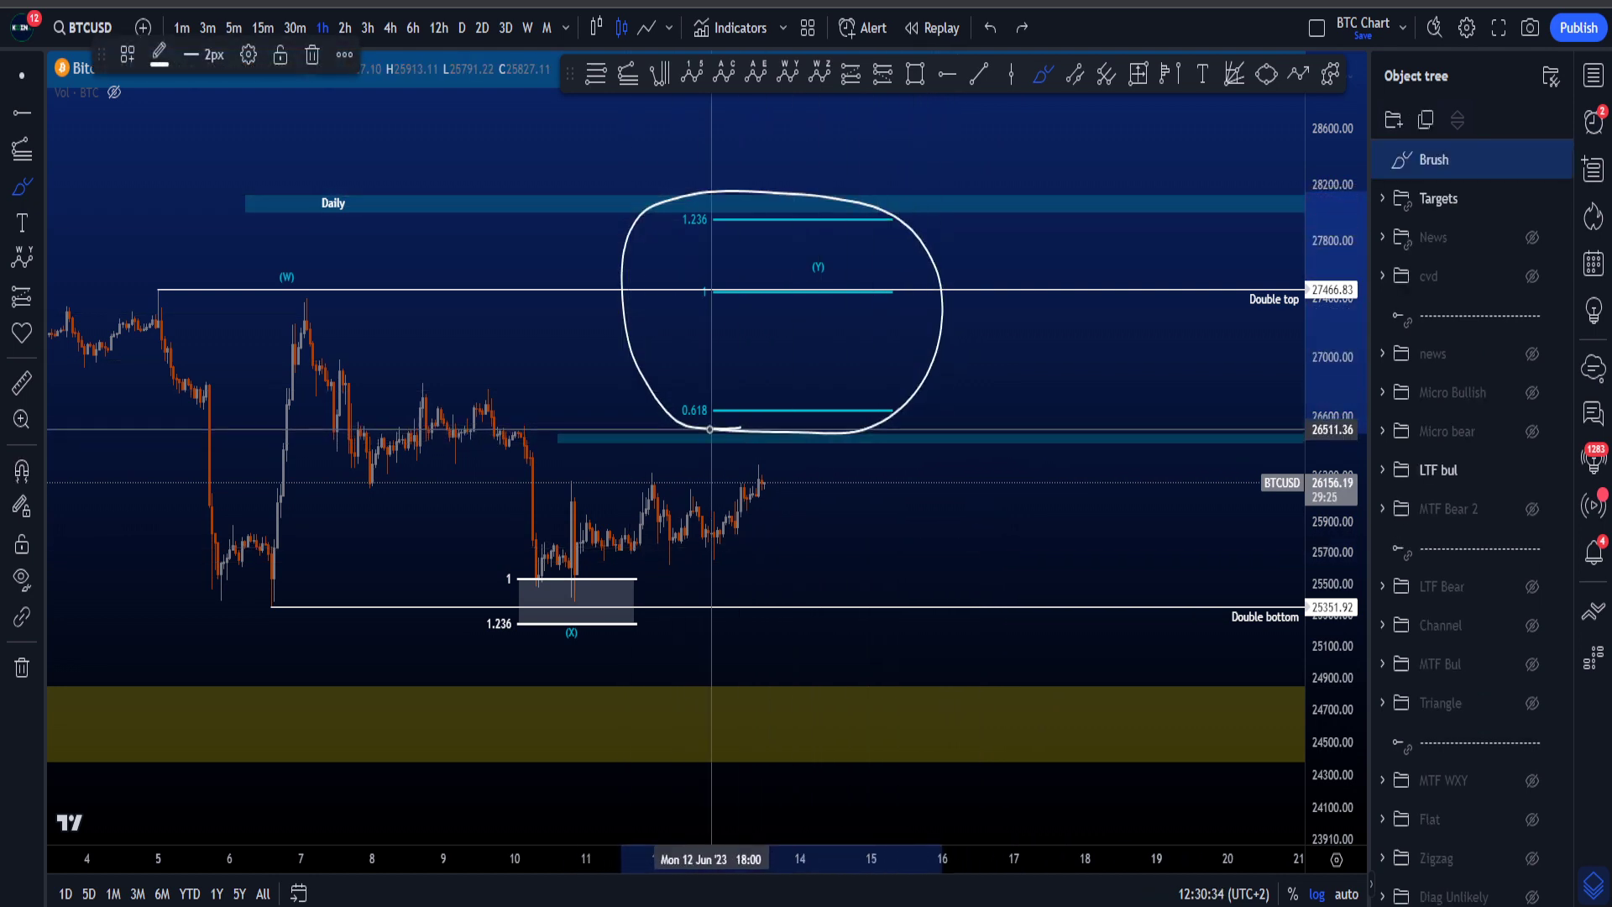
key(ctrl+z)
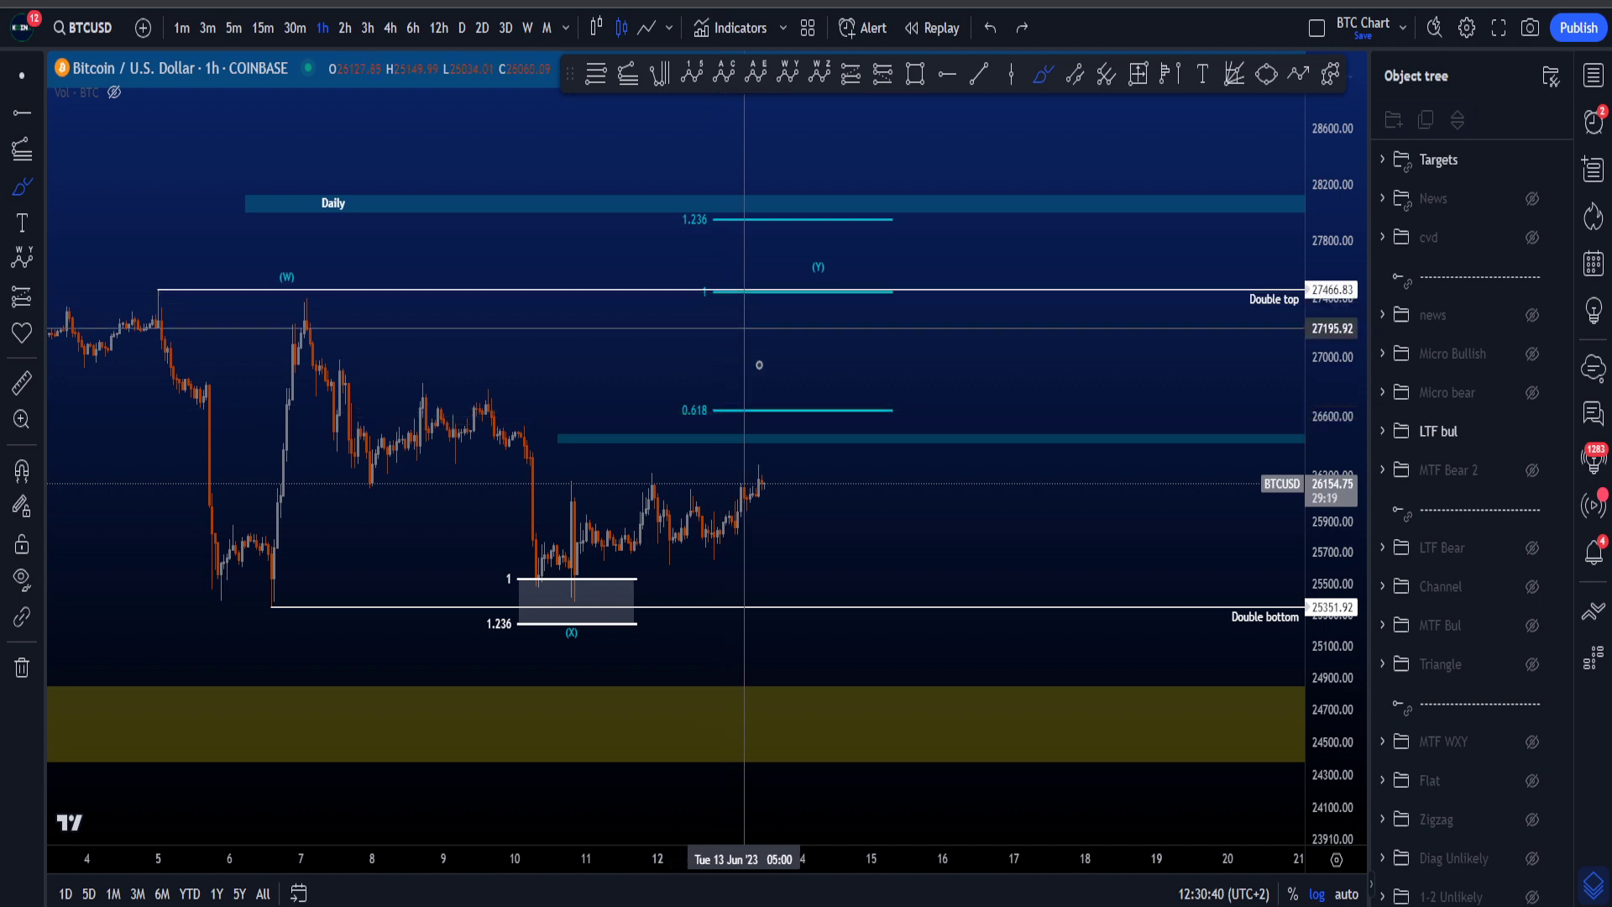
mouse_move(718, 209)
mouse_down()
mouse_move(676, 212)
mouse_move(715, 216)
mouse_up()
key(ctrl+z)
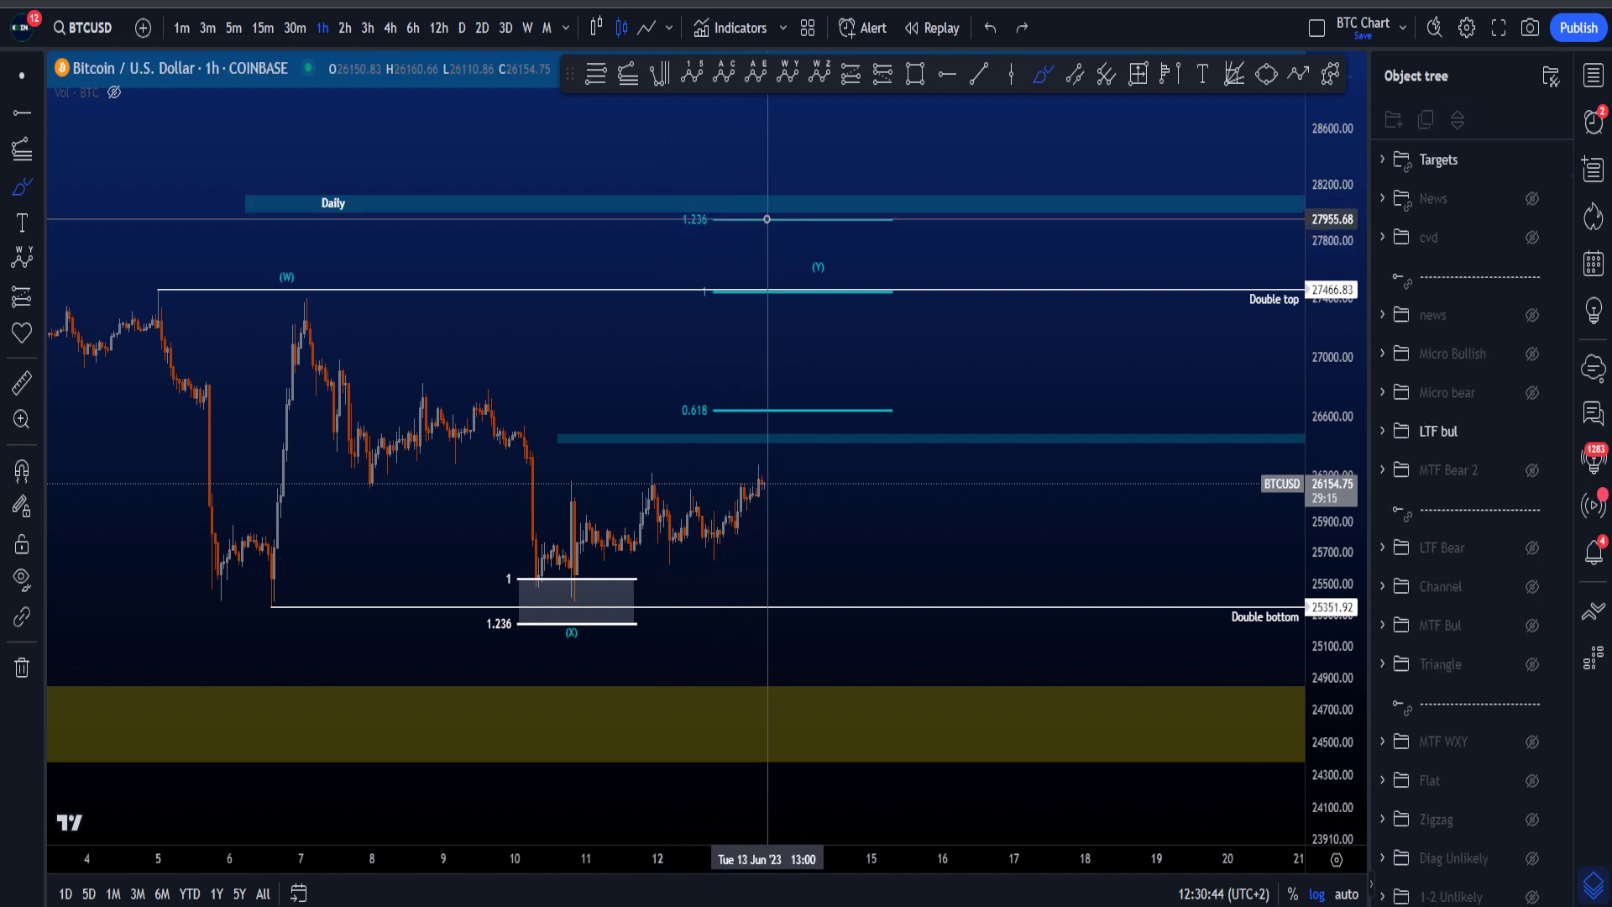
Circle the (Y) target's 1 level and its 1.236 label with the brush, undoing both strokes.
mouse_move(727, 273)
mouse_down()
mouse_move(701, 282)
mouse_move(727, 273)
mouse_up()
drag(712, 196, 718, 256)
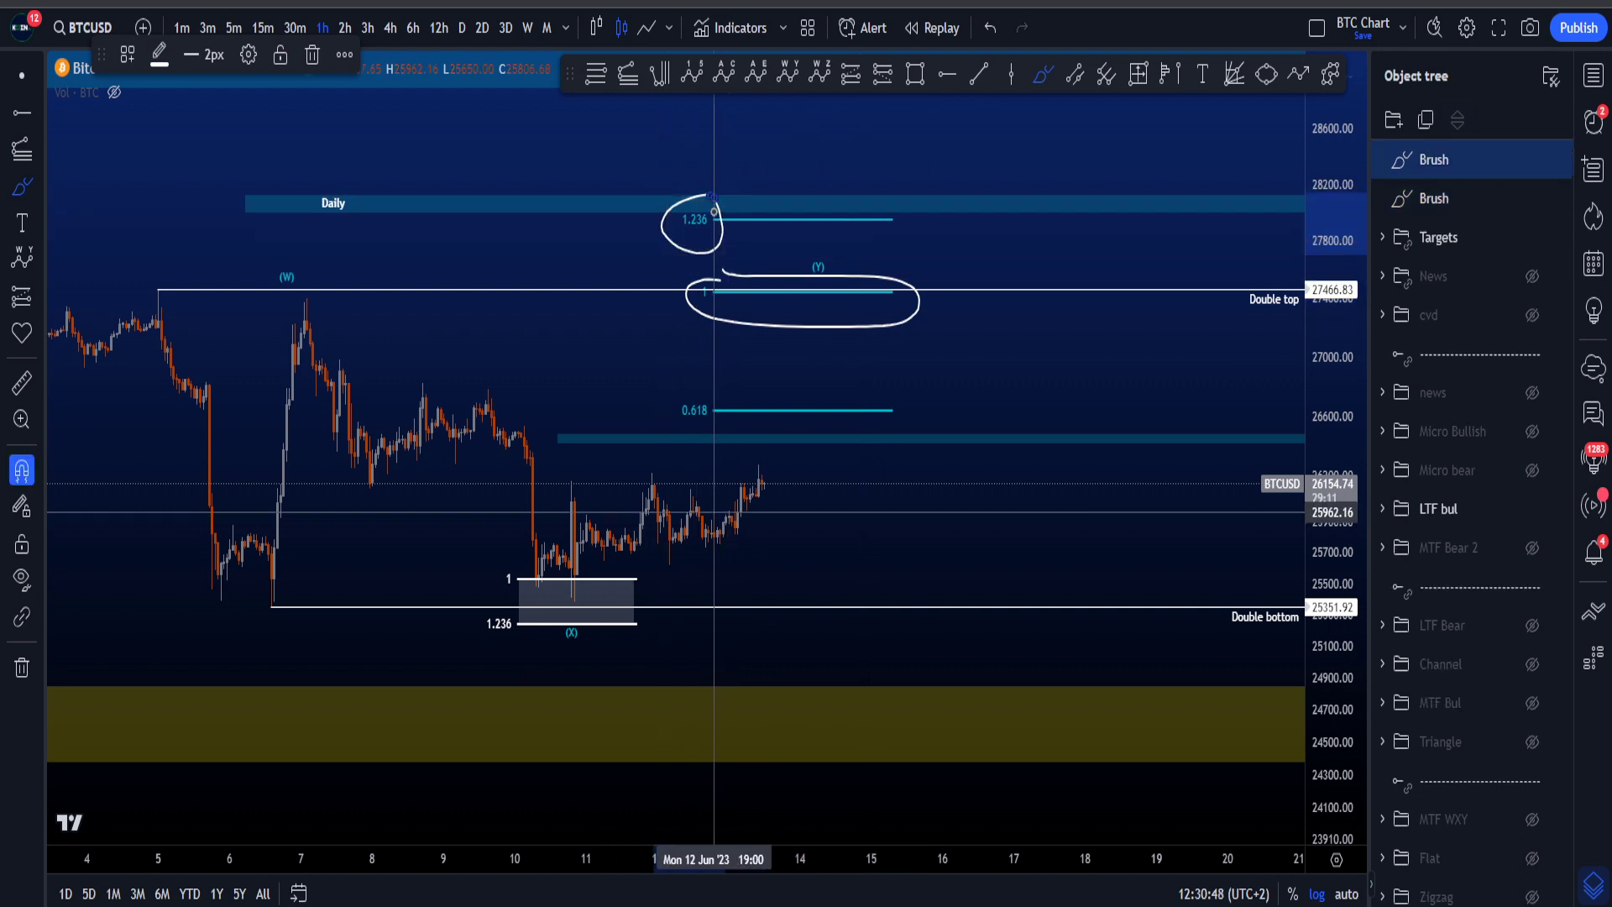
key(ctrl+z)
key(ctrl+z)
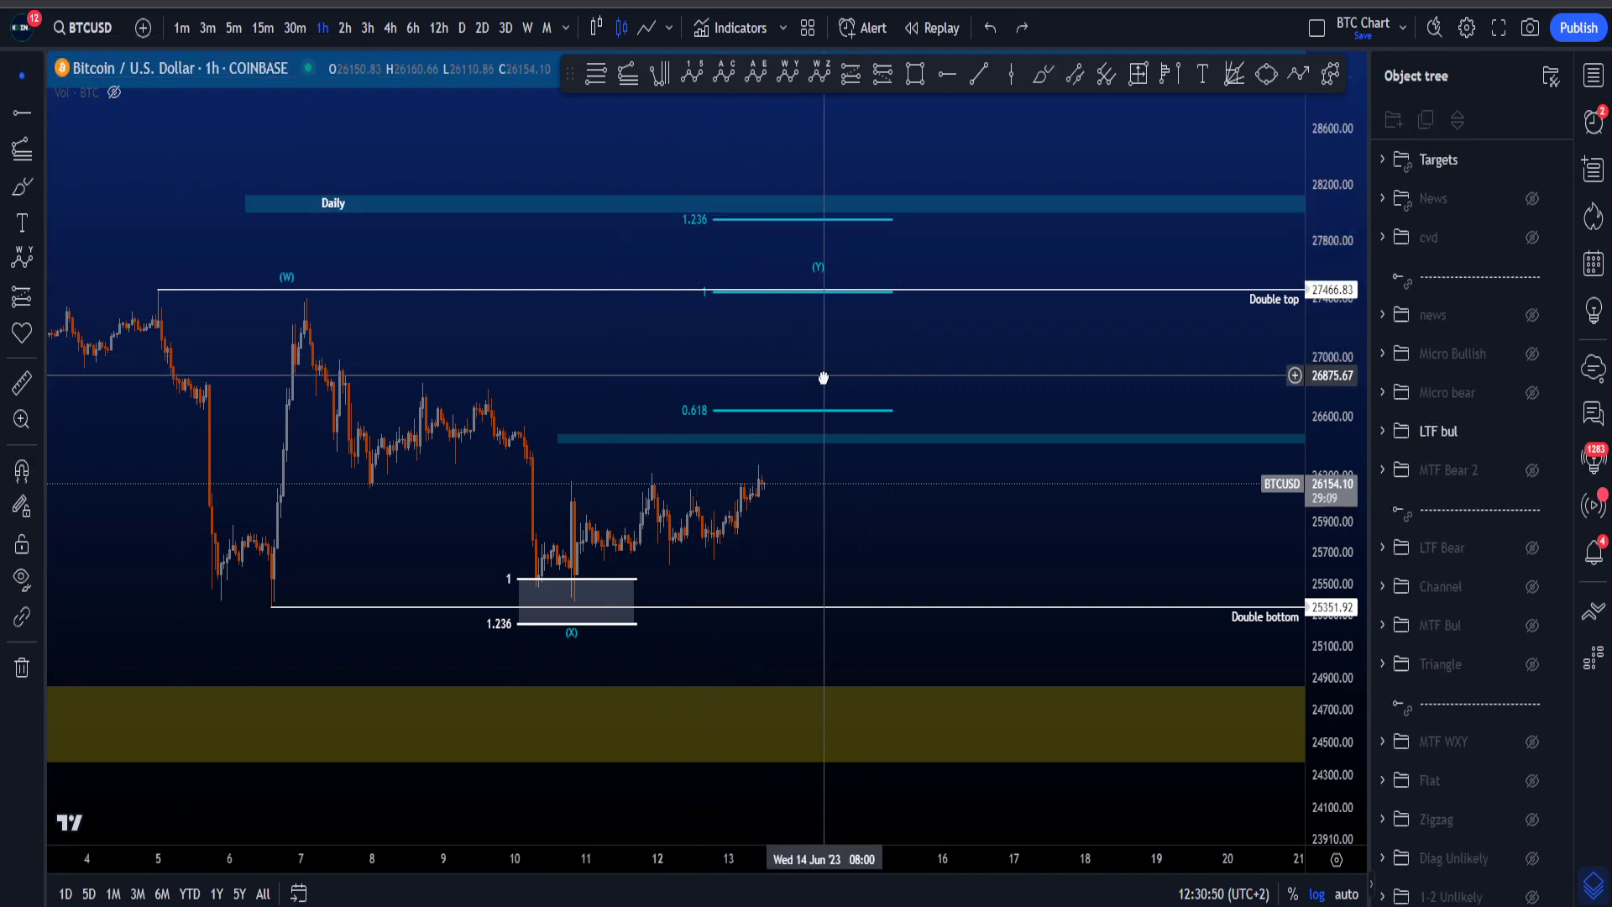
Brush marks at the double top line and around the 1.236 level below the Daily zone, undoing them and leaving the Brush tool.
drag(823, 378, 822, 410)
mouse_move(1260, 309)
mouse_down()
mouse_move(1231, 335)
mouse_move(1259, 370)
mouse_up()
key(ctrl+z)
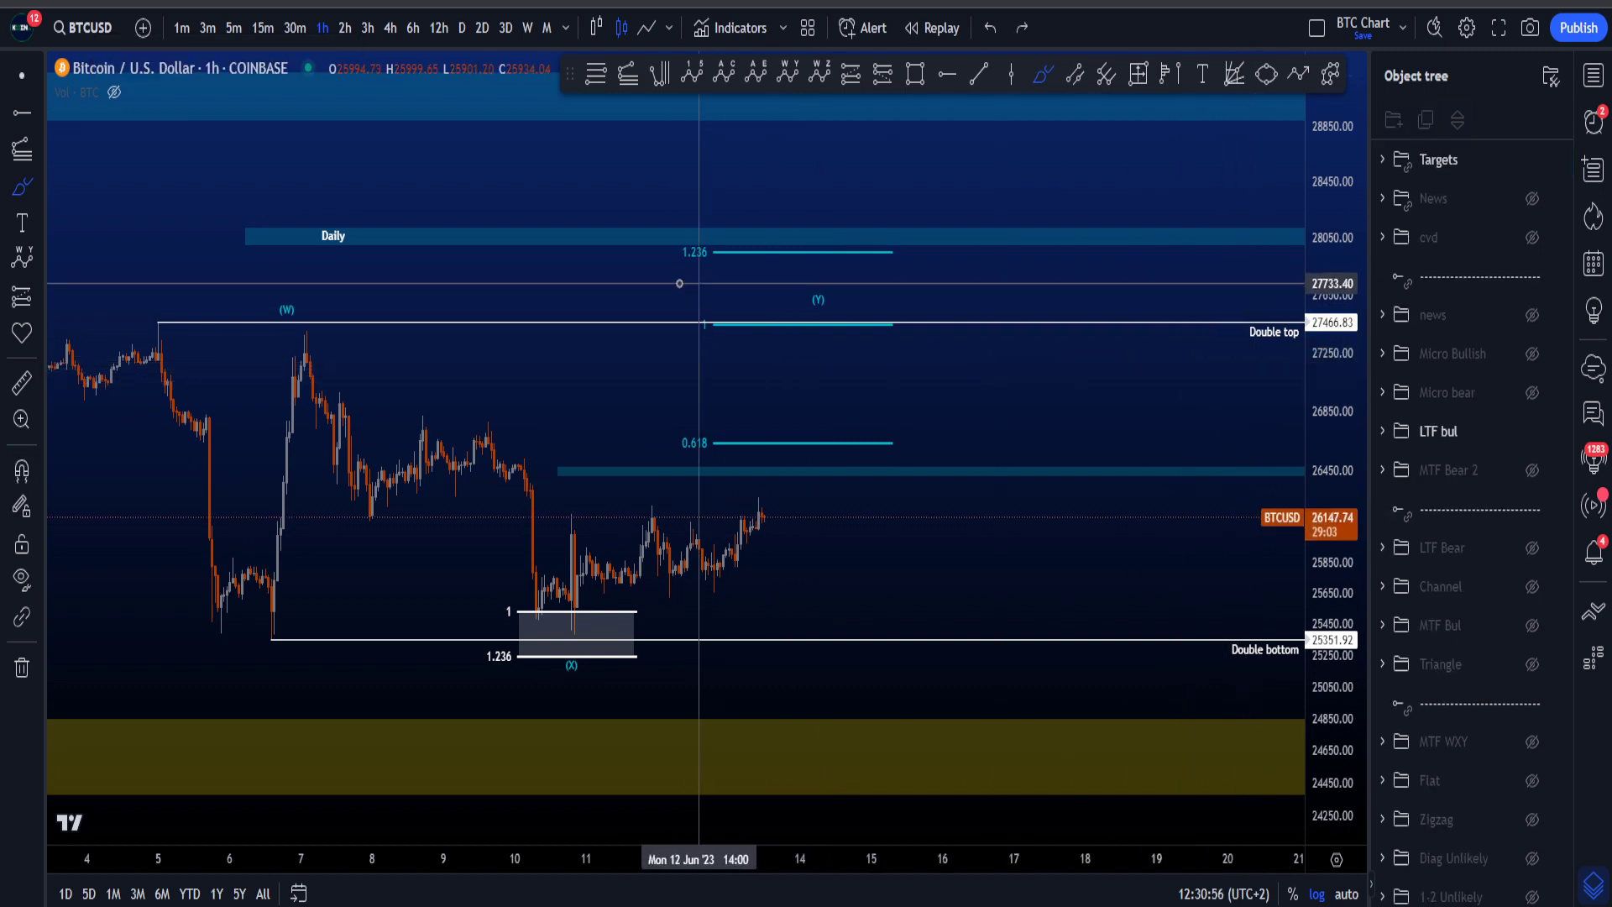
drag(740, 246, 660, 263)
key(ctrl+z)
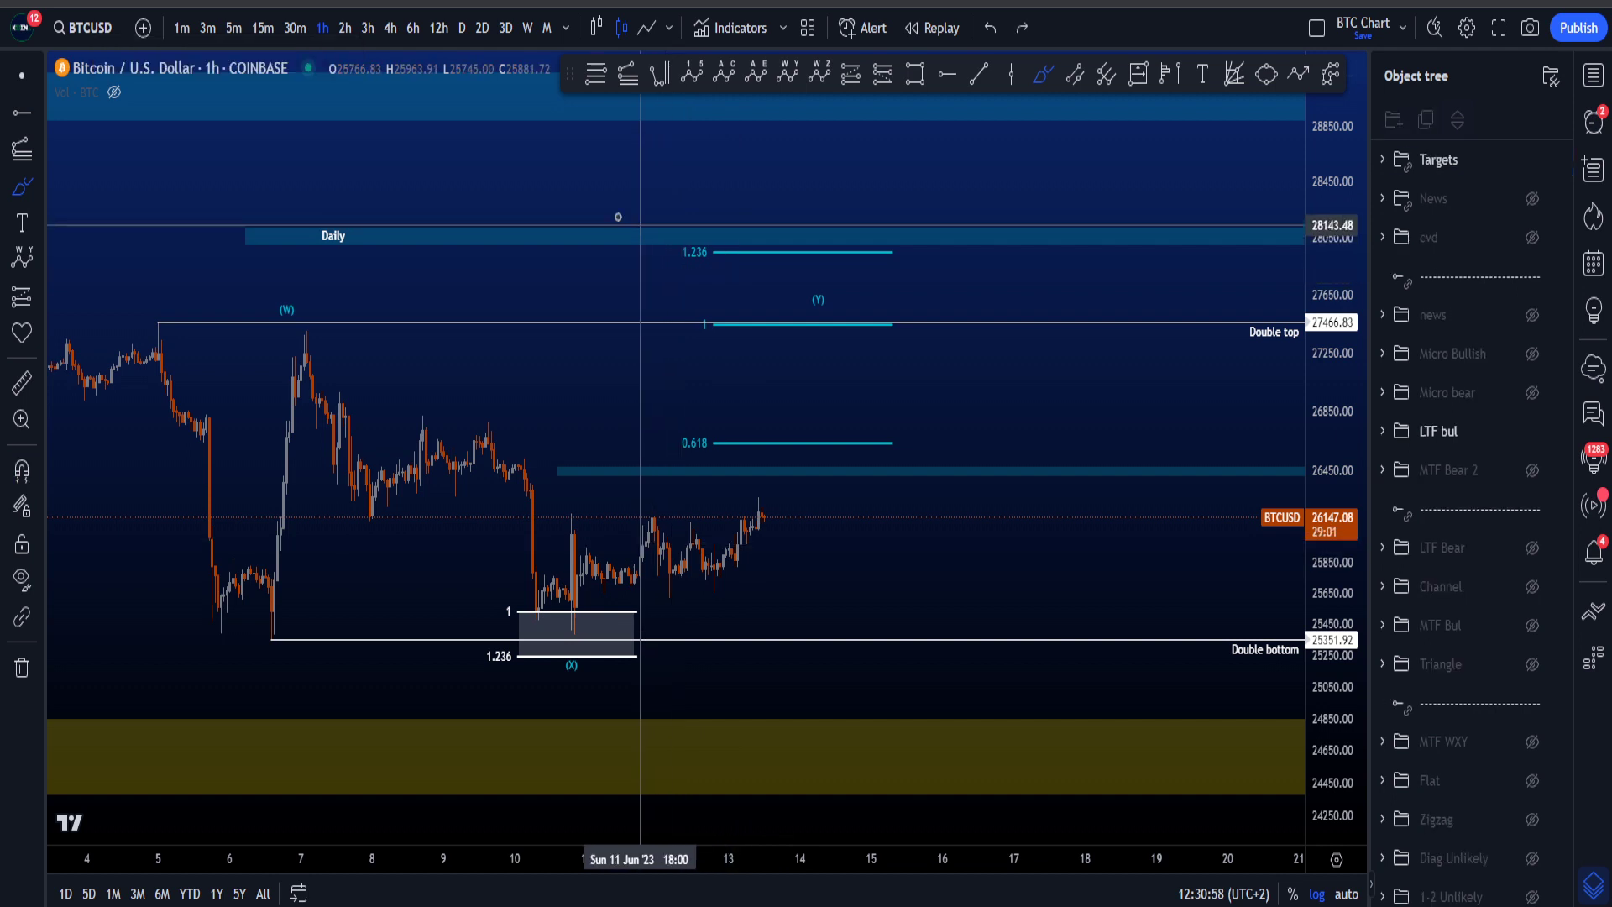
key(ctrl+y)
key(ctrl+z)
key(Escape)
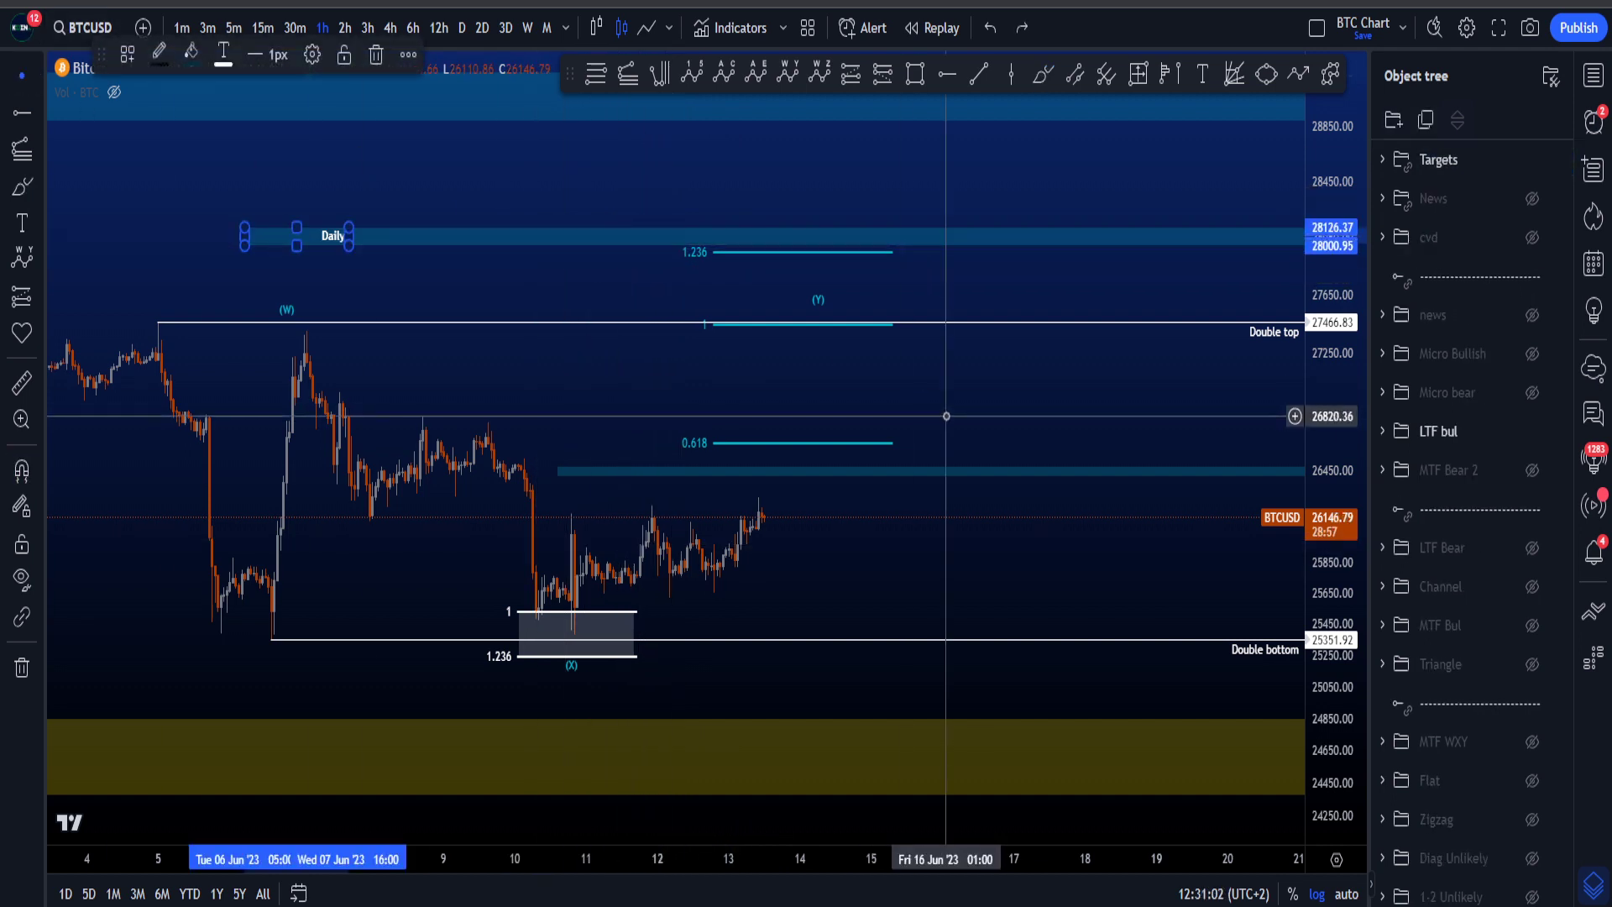
Brush a rise past the (Y) label into the Daily zone followed by a drop, and undo it.
drag(1019, 392, 978, 366)
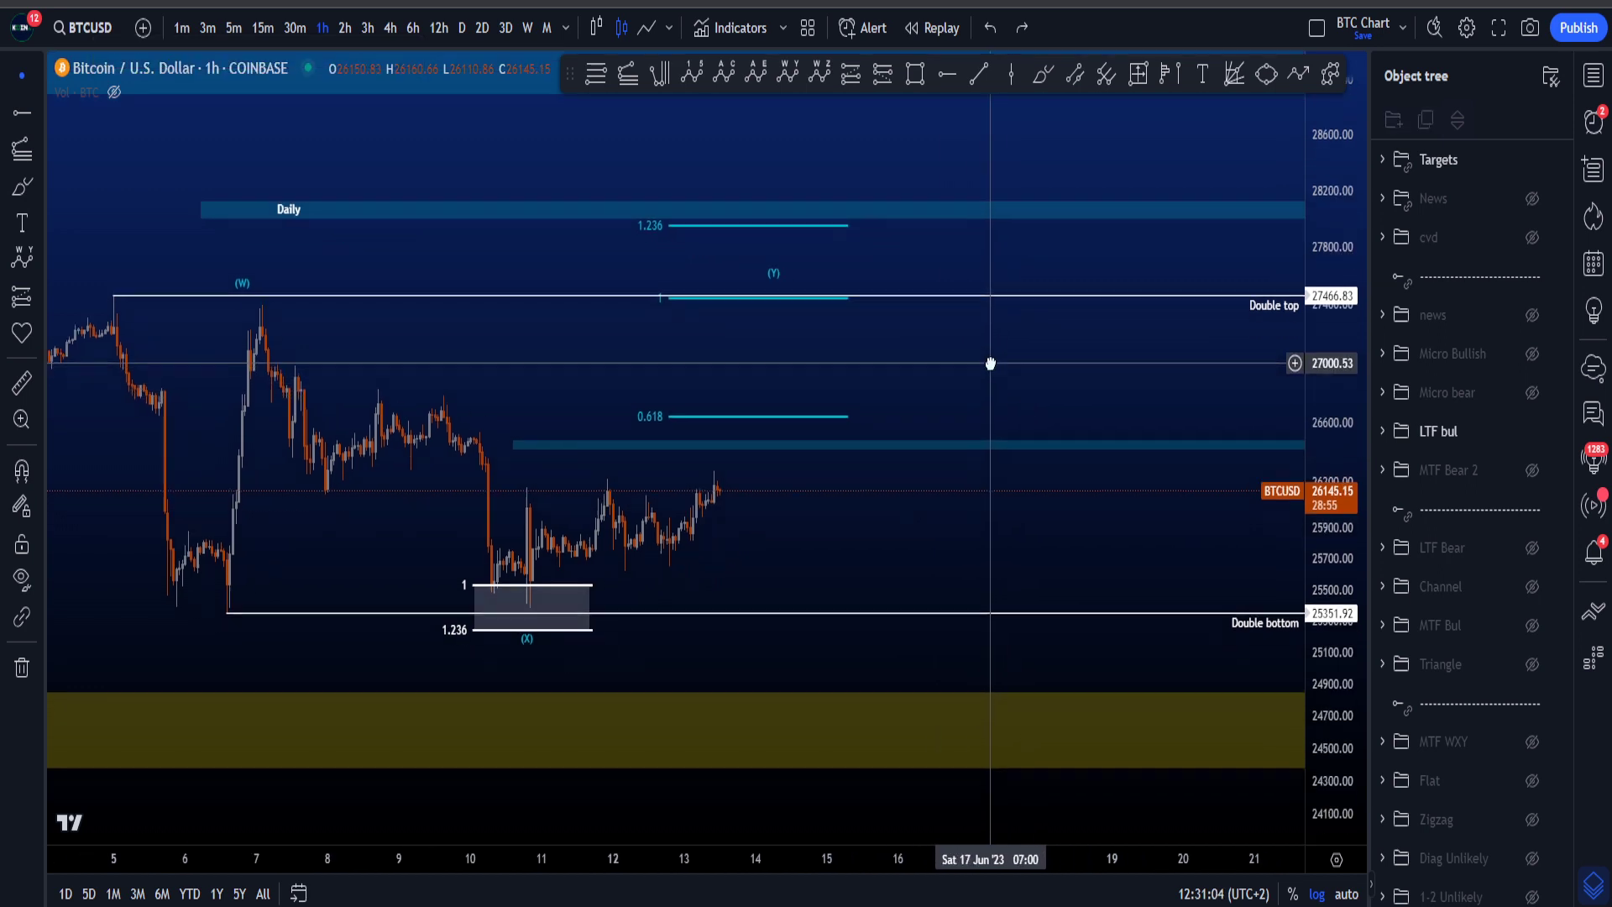
drag(740, 337, 821, 217)
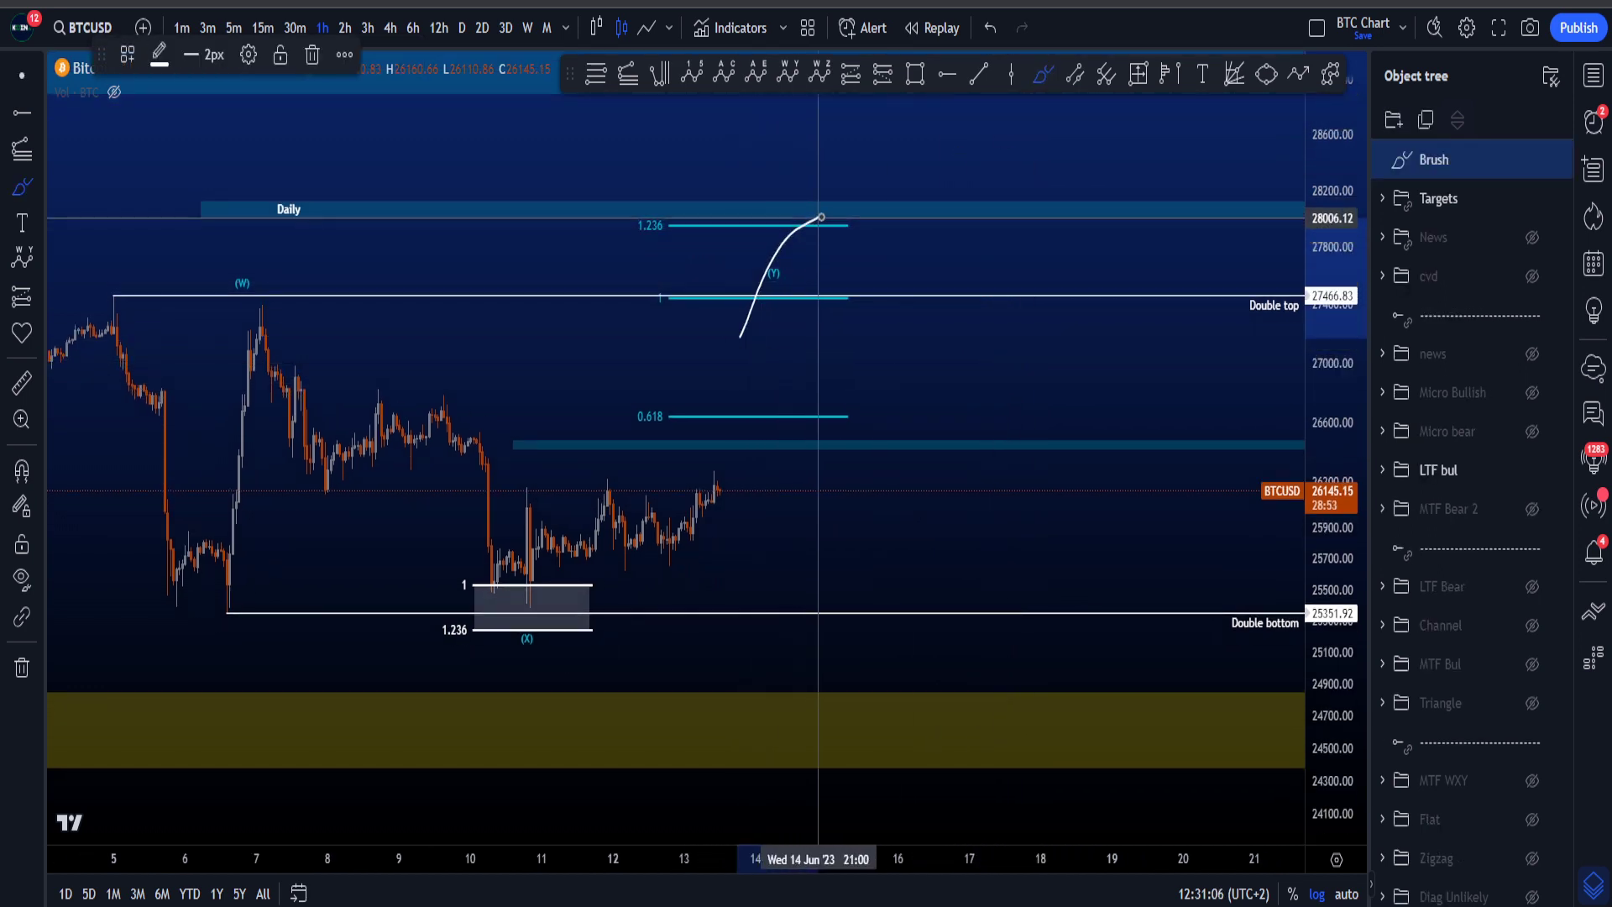
drag(868, 268, 965, 498)
key(ctrl+z)
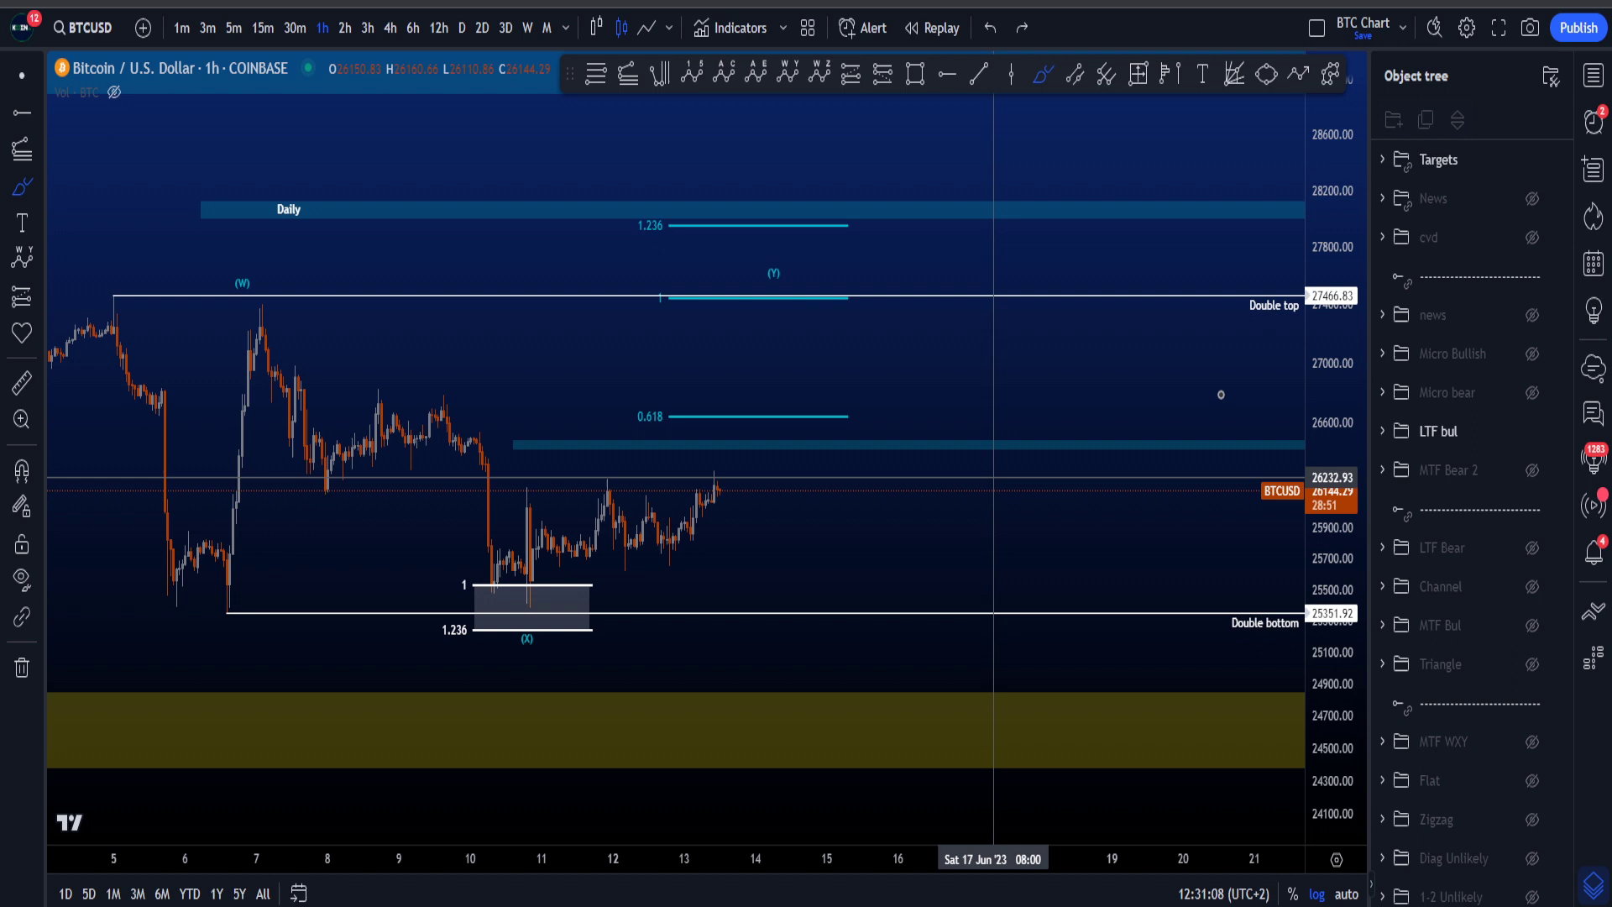
Hide the LTF bul group, show the Micro bear group, and switch the chart to the 15m timeframe.
scroll(1242, 395, down, 1)
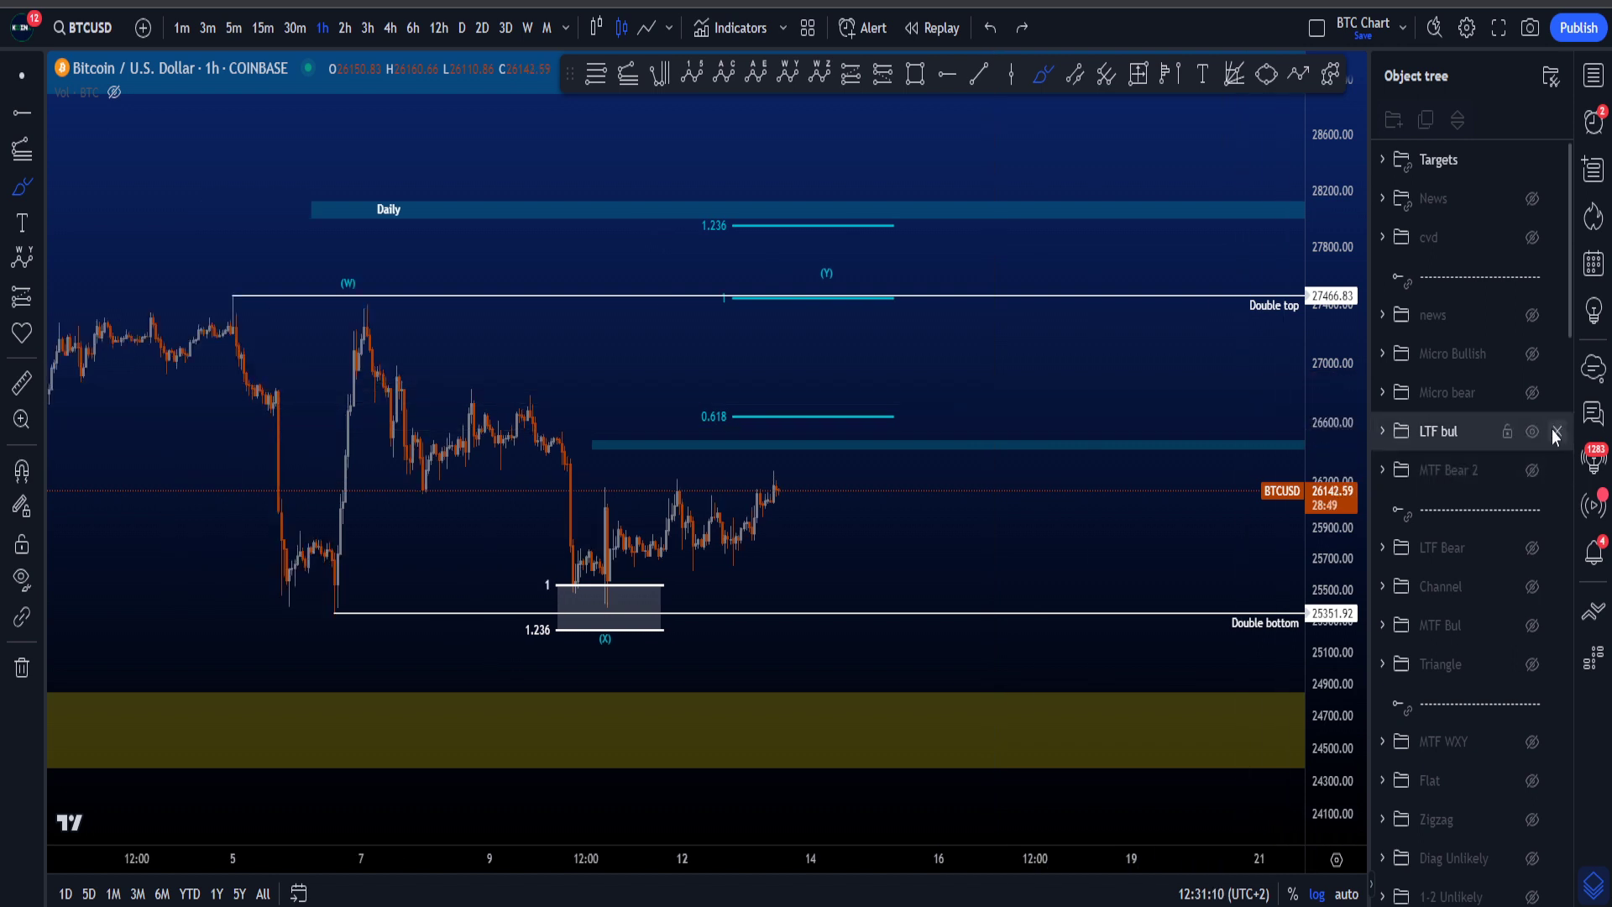
click(1530, 431)
click(1531, 395)
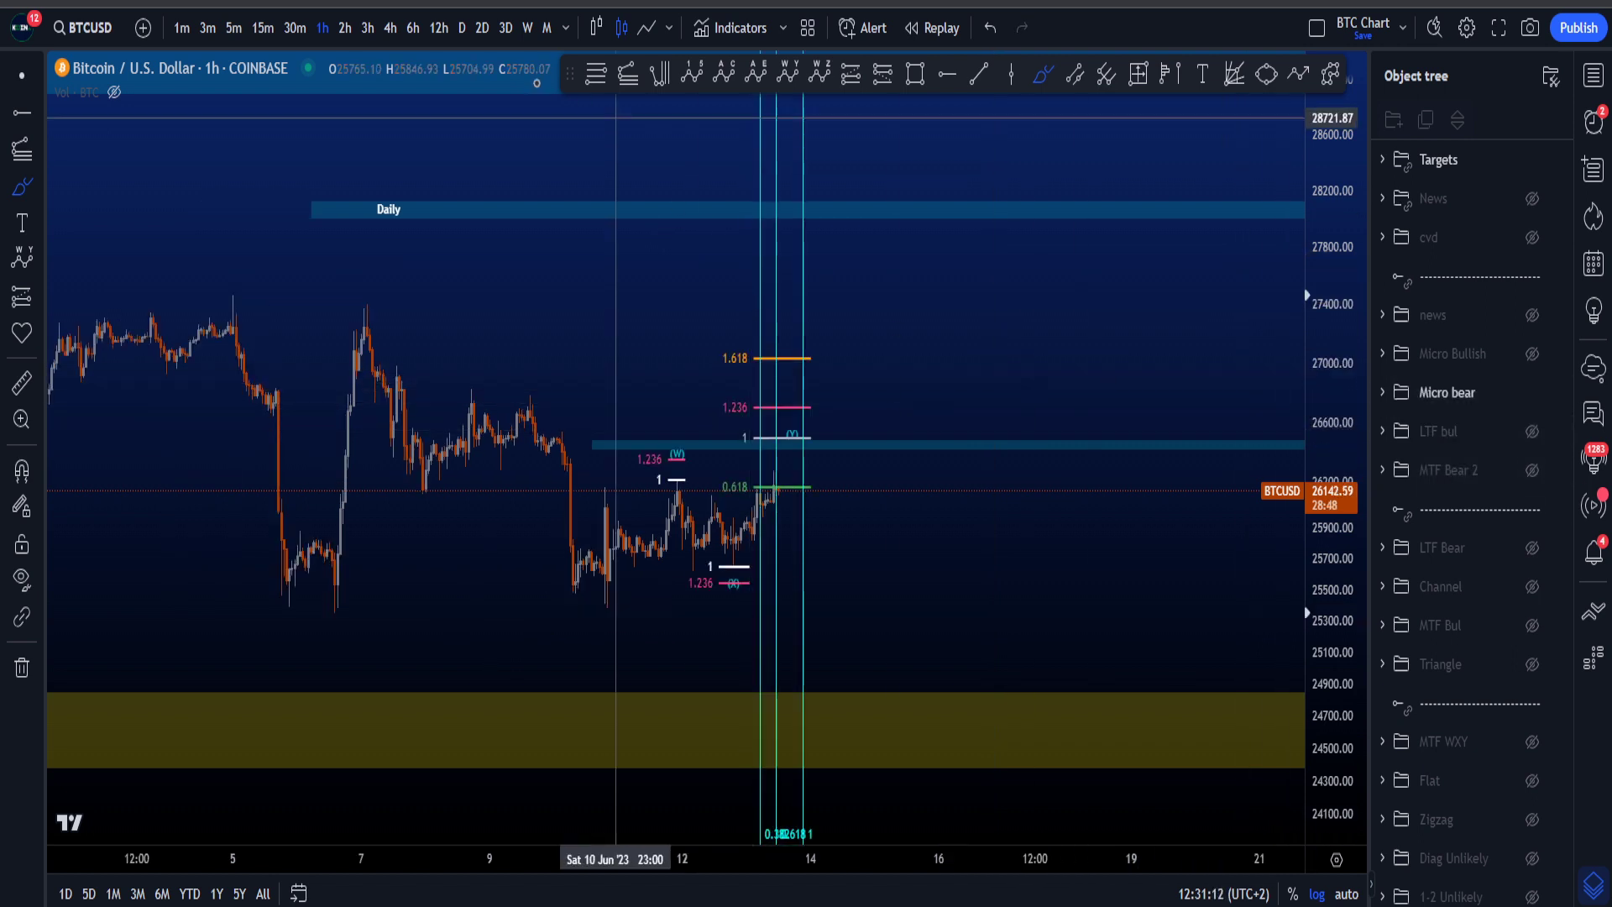
click(262, 27)
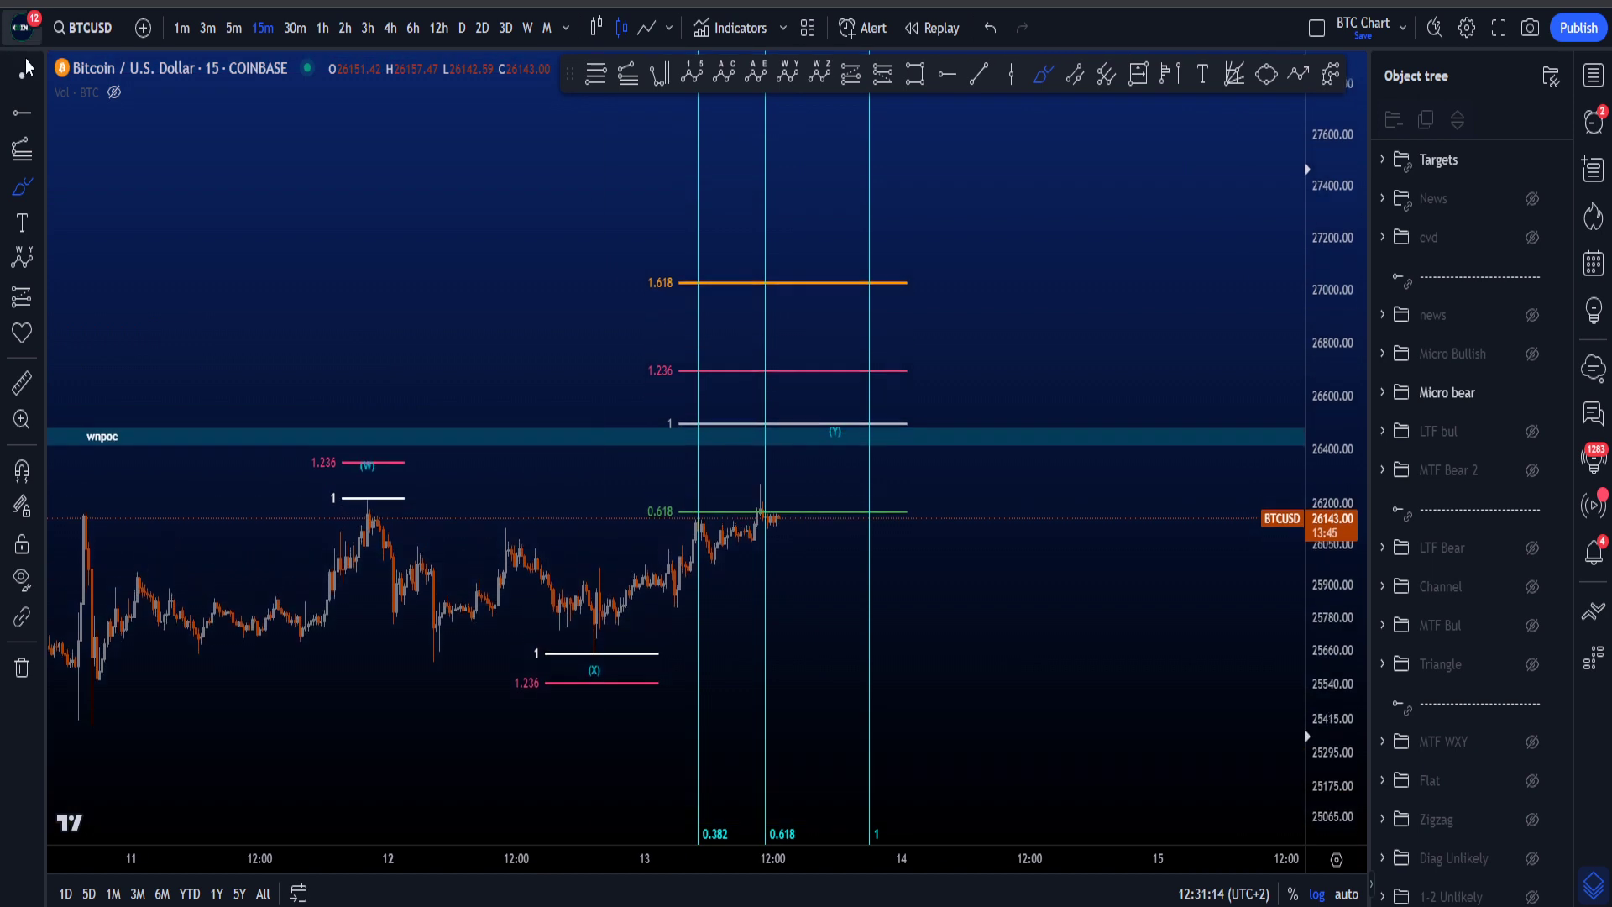
Trace the three-leg pullback from (W) down to (X) in the Micro bear count with the brush.
click(22, 75)
drag(1091, 626, 1176, 487)
scroll(1162, 509, down, 2)
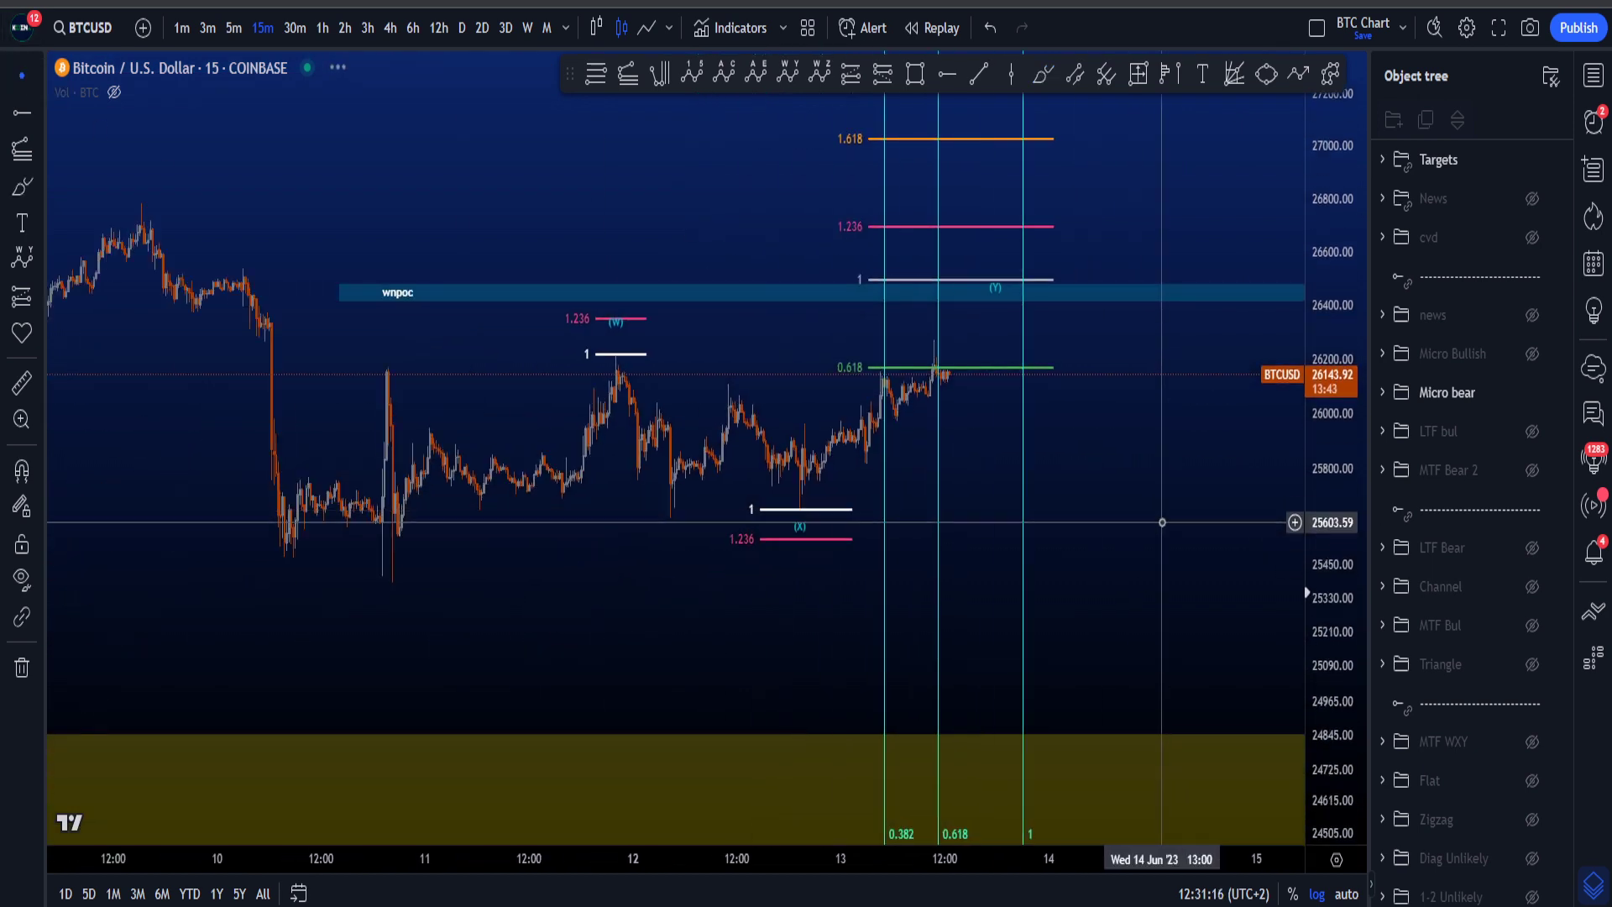
scroll(1162, 522, up, 2)
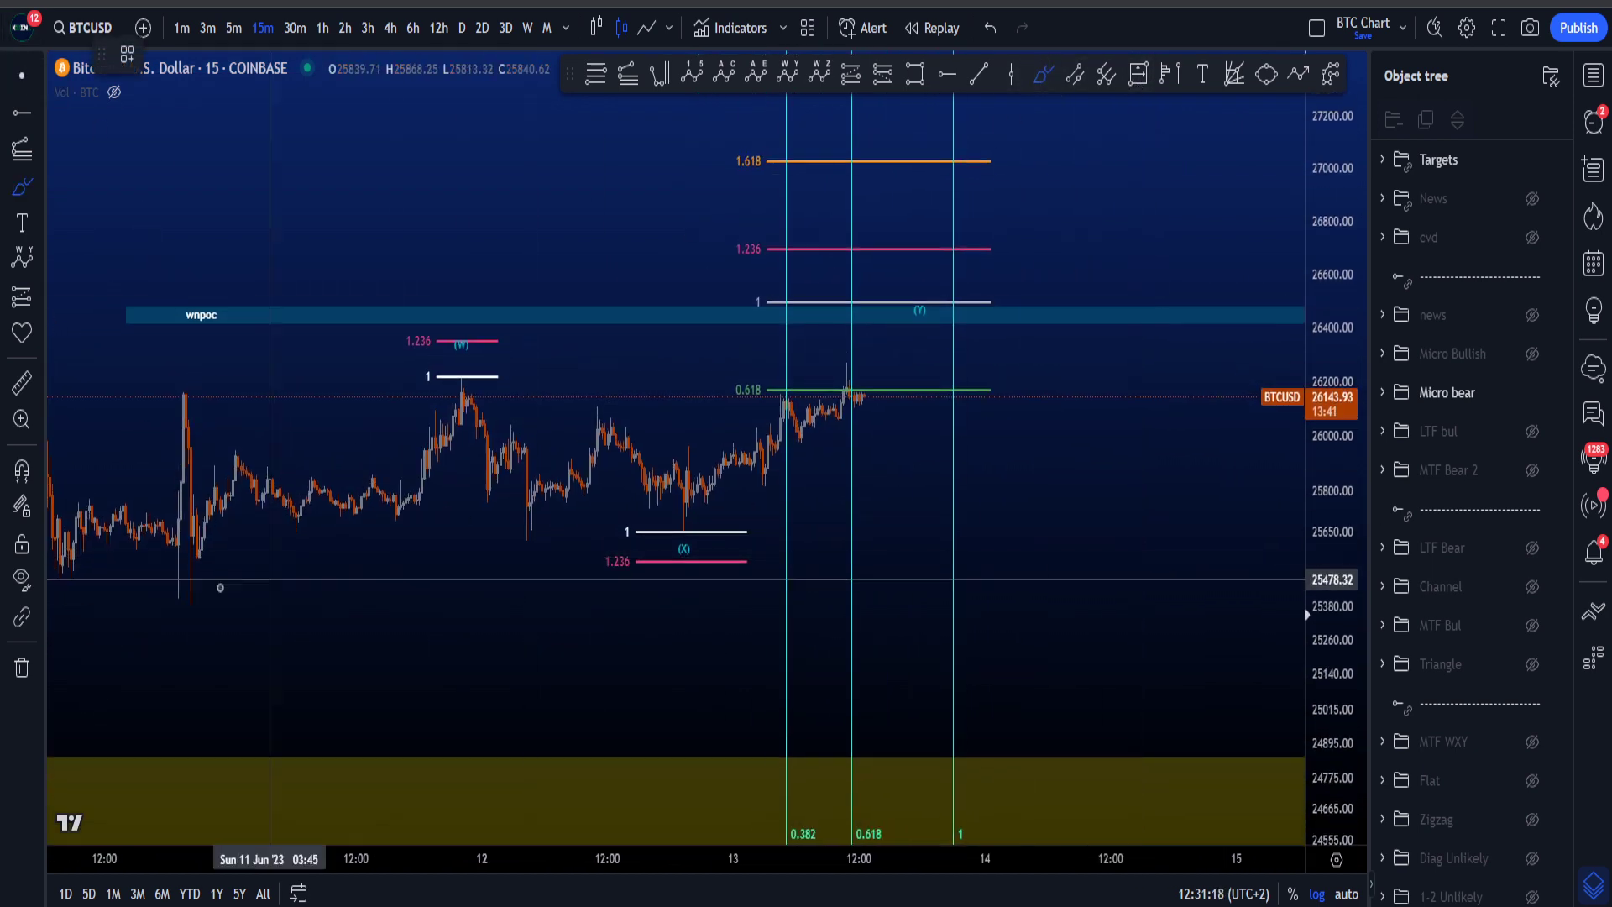
mouse_move(188, 572)
mouse_down()
mouse_move(411, 500)
mouse_move(471, 387)
mouse_move(505, 361)
mouse_move(495, 480)
mouse_move(613, 428)
mouse_move(679, 531)
mouse_up()
key(ctrl+z)
key(ctrl+z)
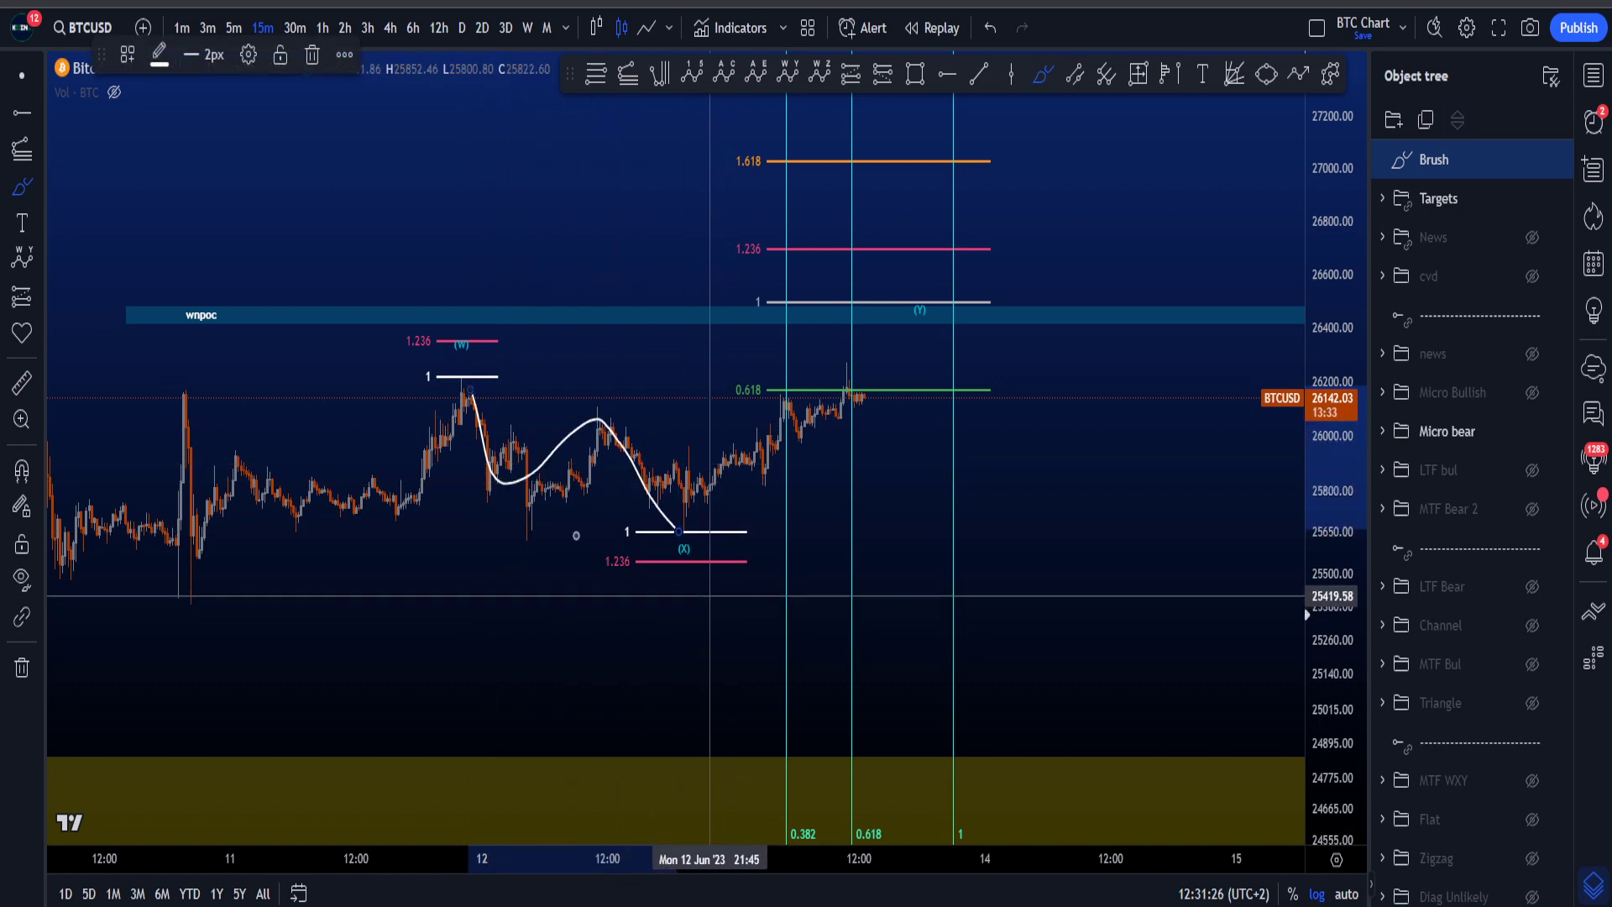
Undo the pullback trace, brush a zigzag from the (W) high to the next lower high, and undo it.
key(ctrl+z)
mouse_move(463, 382)
mouse_down()
mouse_move(491, 479)
mouse_move(596, 413)
mouse_up()
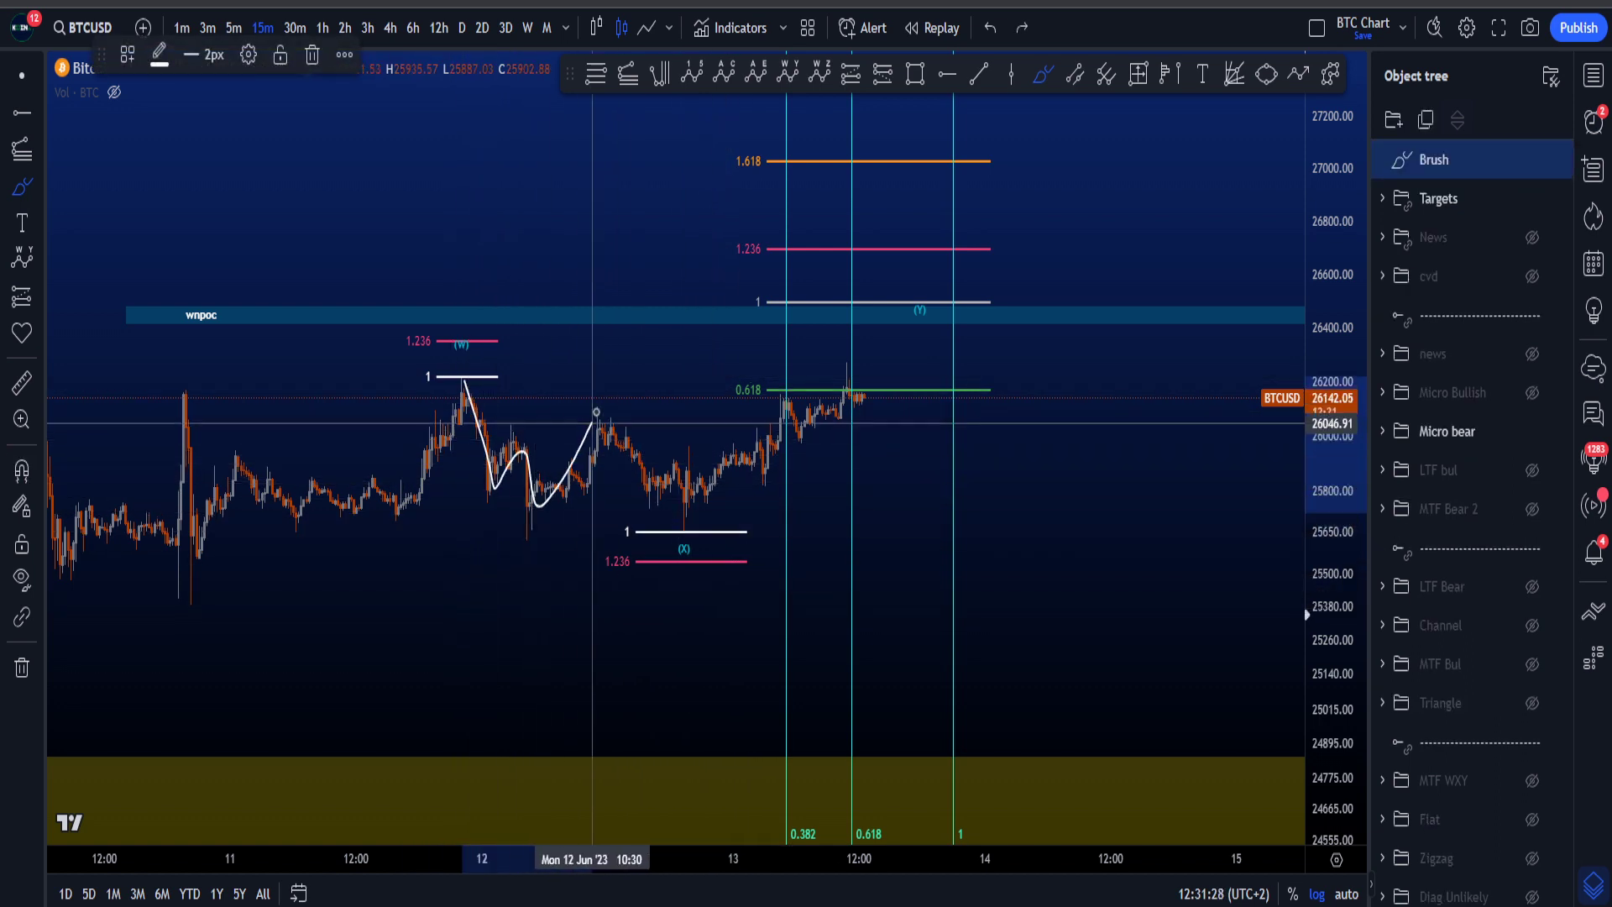
key(ctrl+z)
Circle the (X) low, brush a mark from the 0.618 level up to the (Y) area, and undo both strokes.
drag(670, 519, 693, 531)
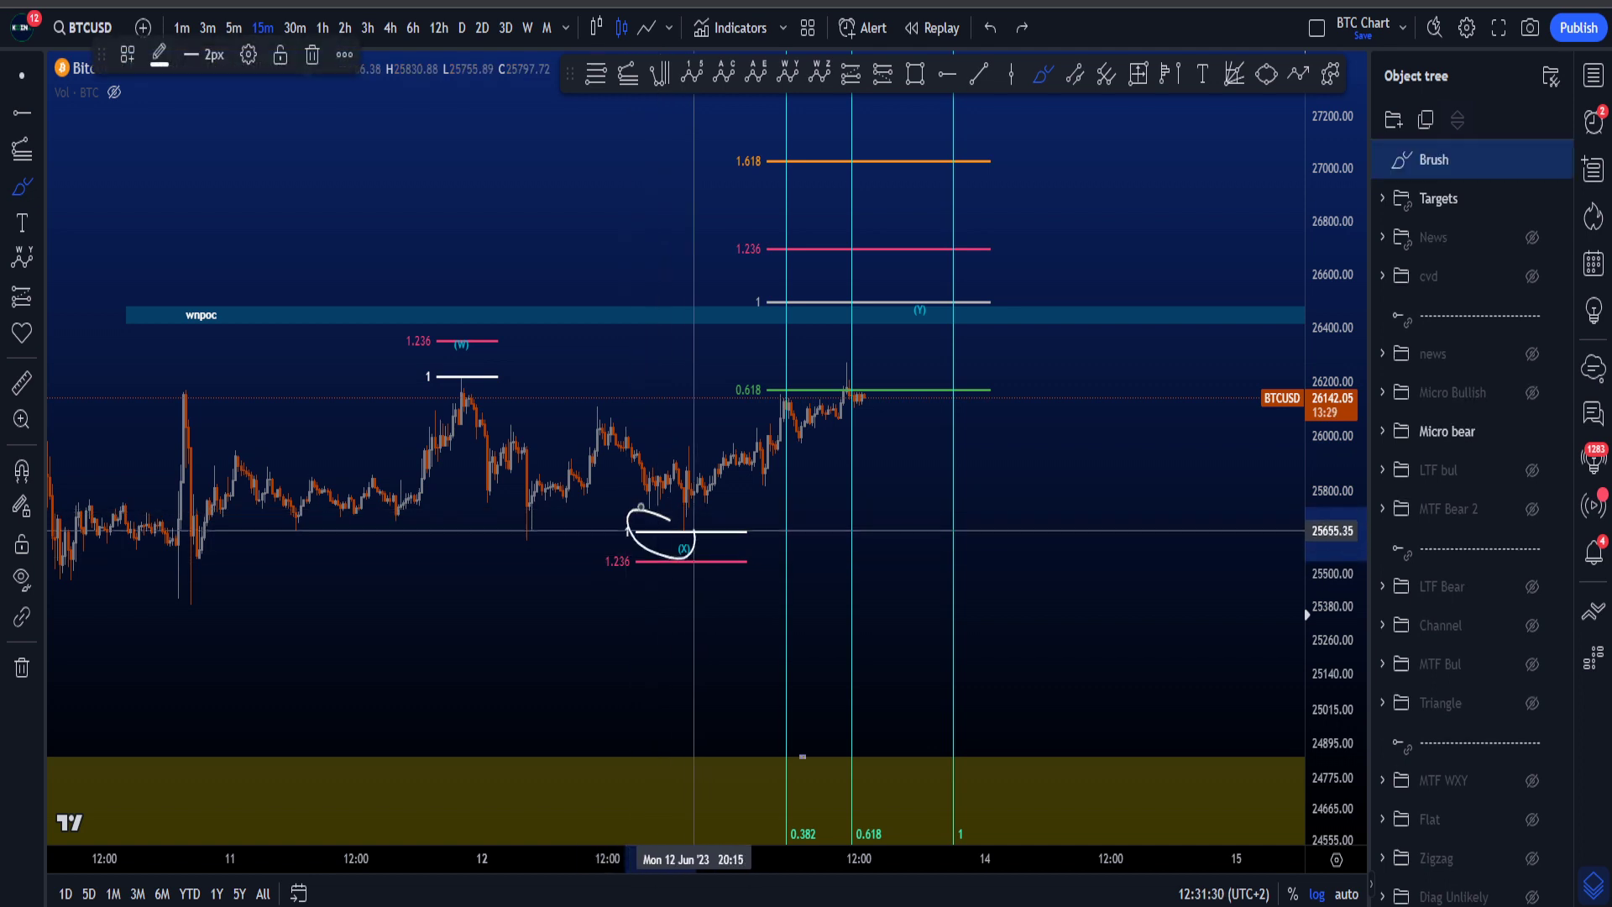
key(ctrl+z)
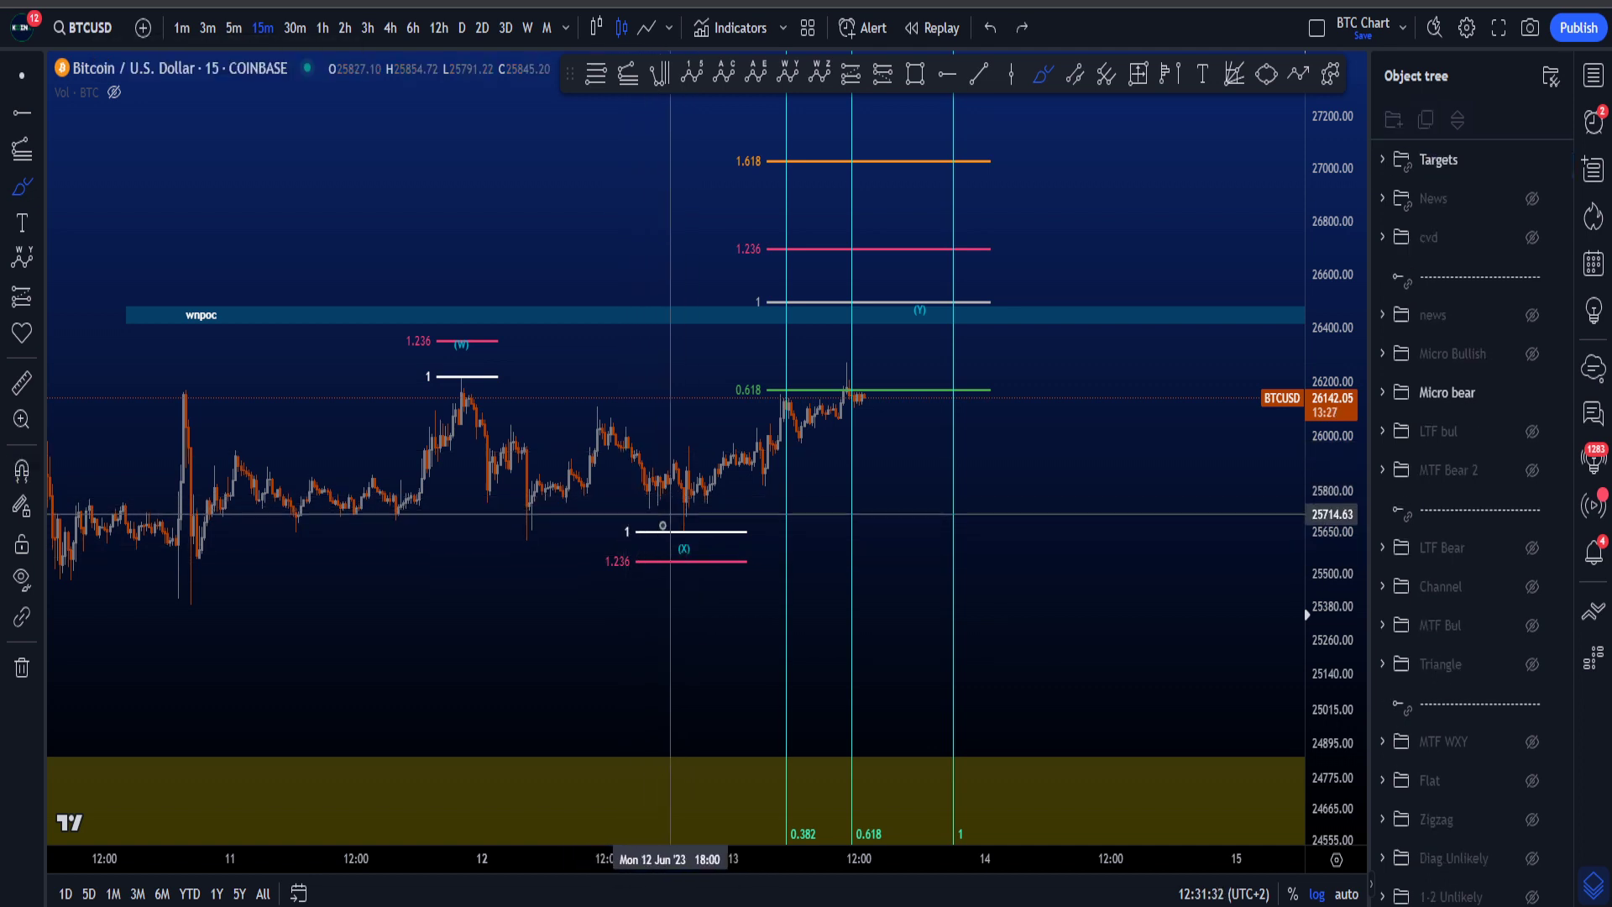
drag(894, 386, 954, 306)
key(ctrl+z)
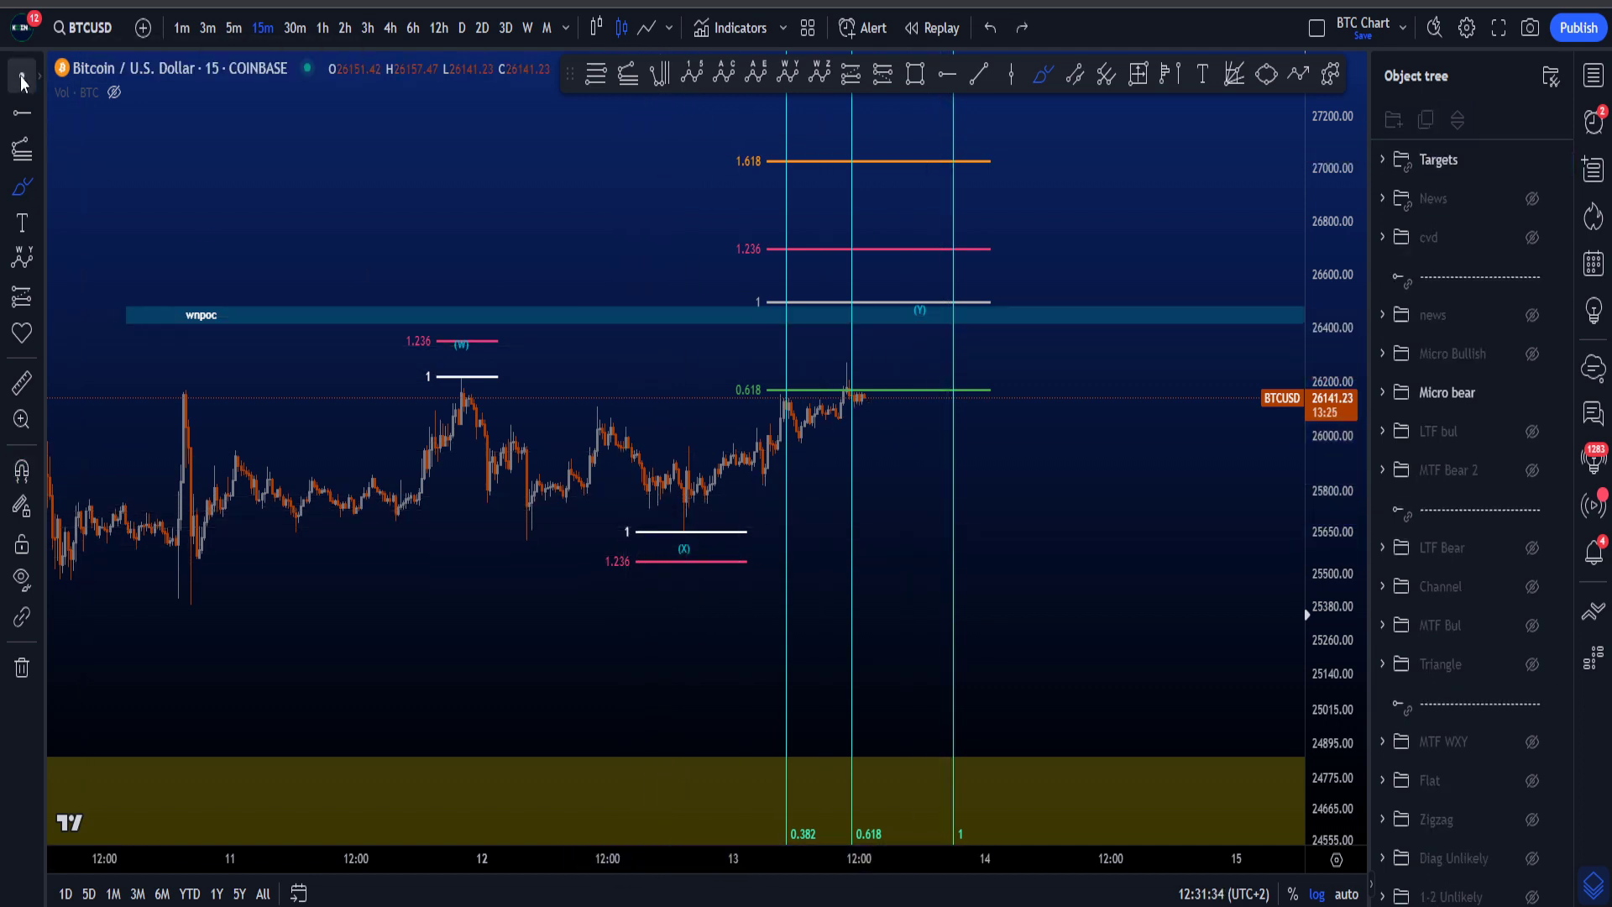
Stretch the price scale, brush the choppy rise from the (X) low up to the 0.618 level, and undo the stroke.
drag(1159, 533, 1088, 535)
click(1042, 79)
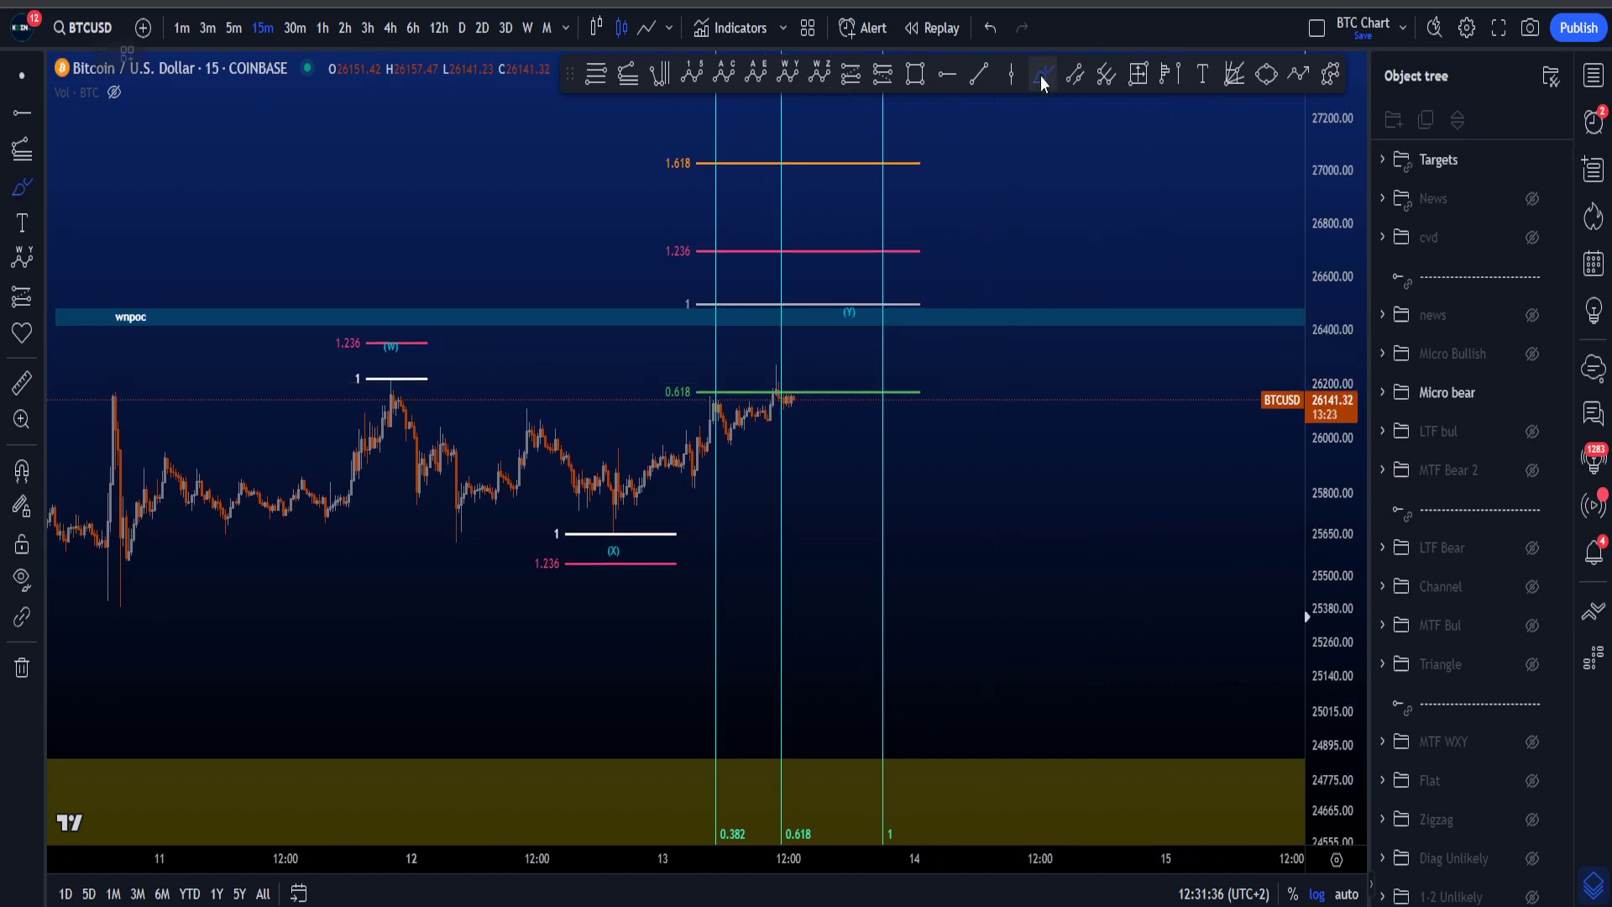
scroll(878, 286, down, 1)
scroll(879, 291, up, 1)
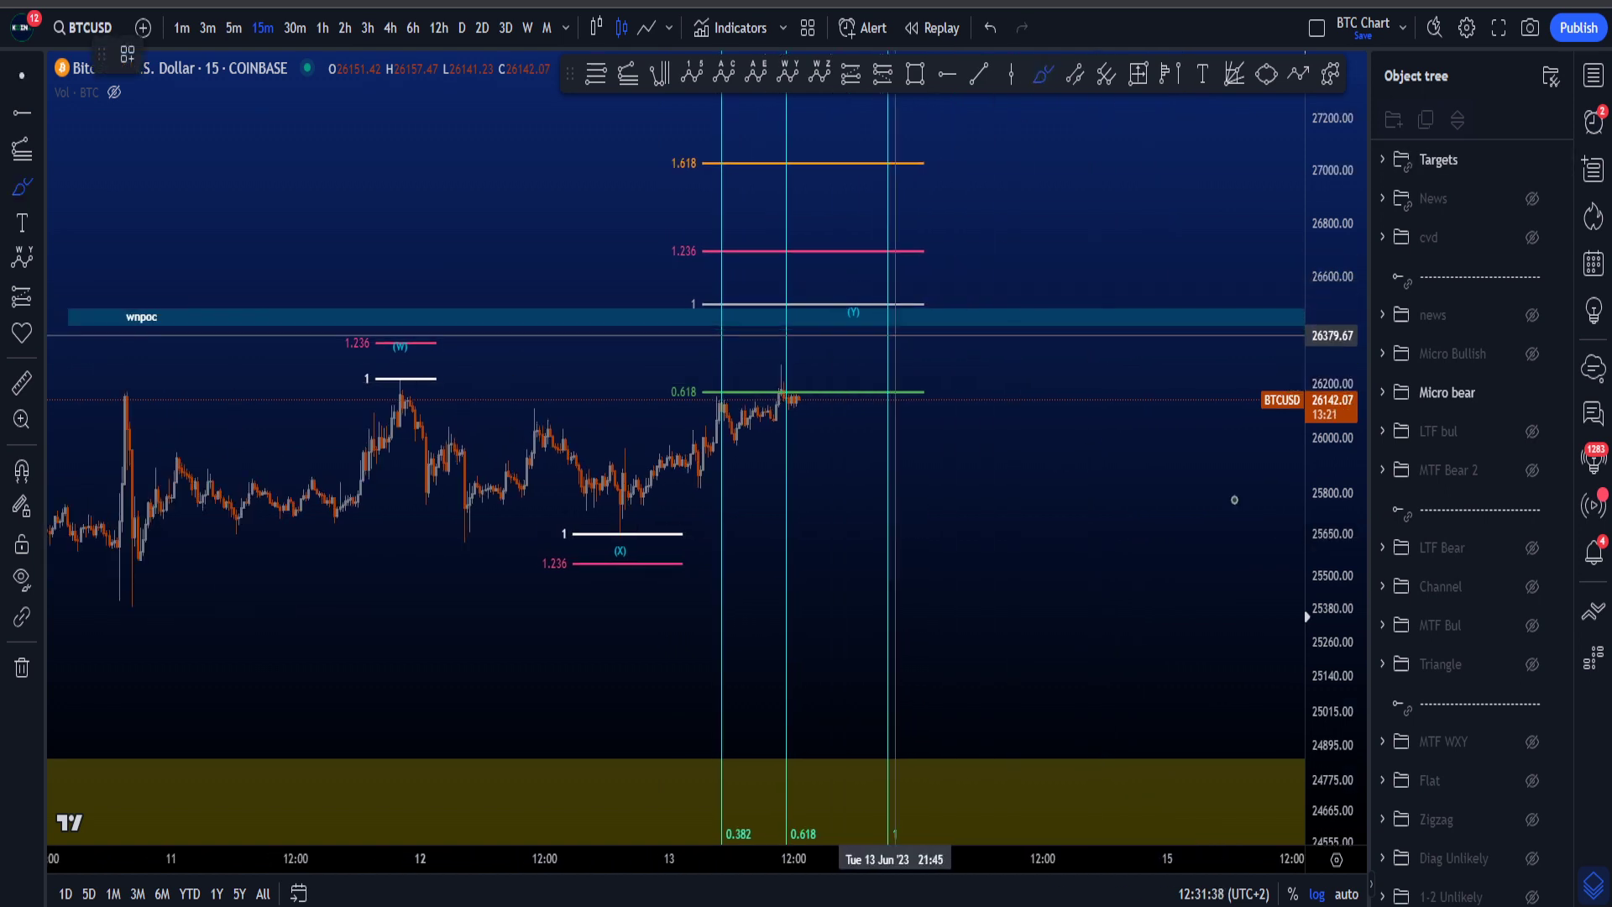
drag(1325, 543, 1322, 388)
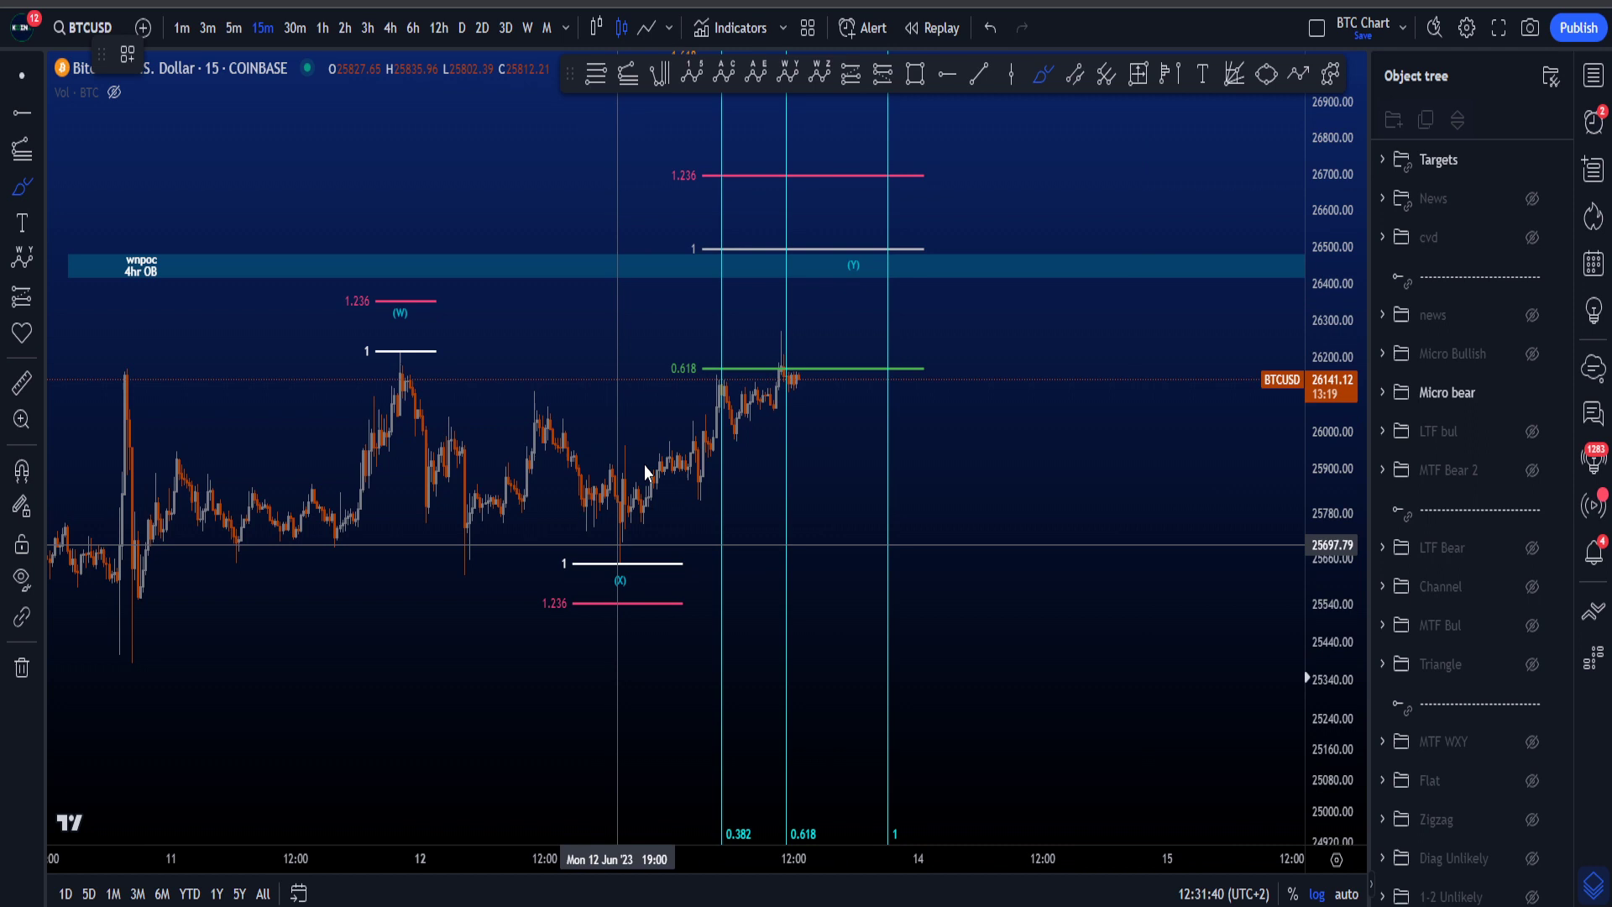
drag(618, 542, 687, 429)
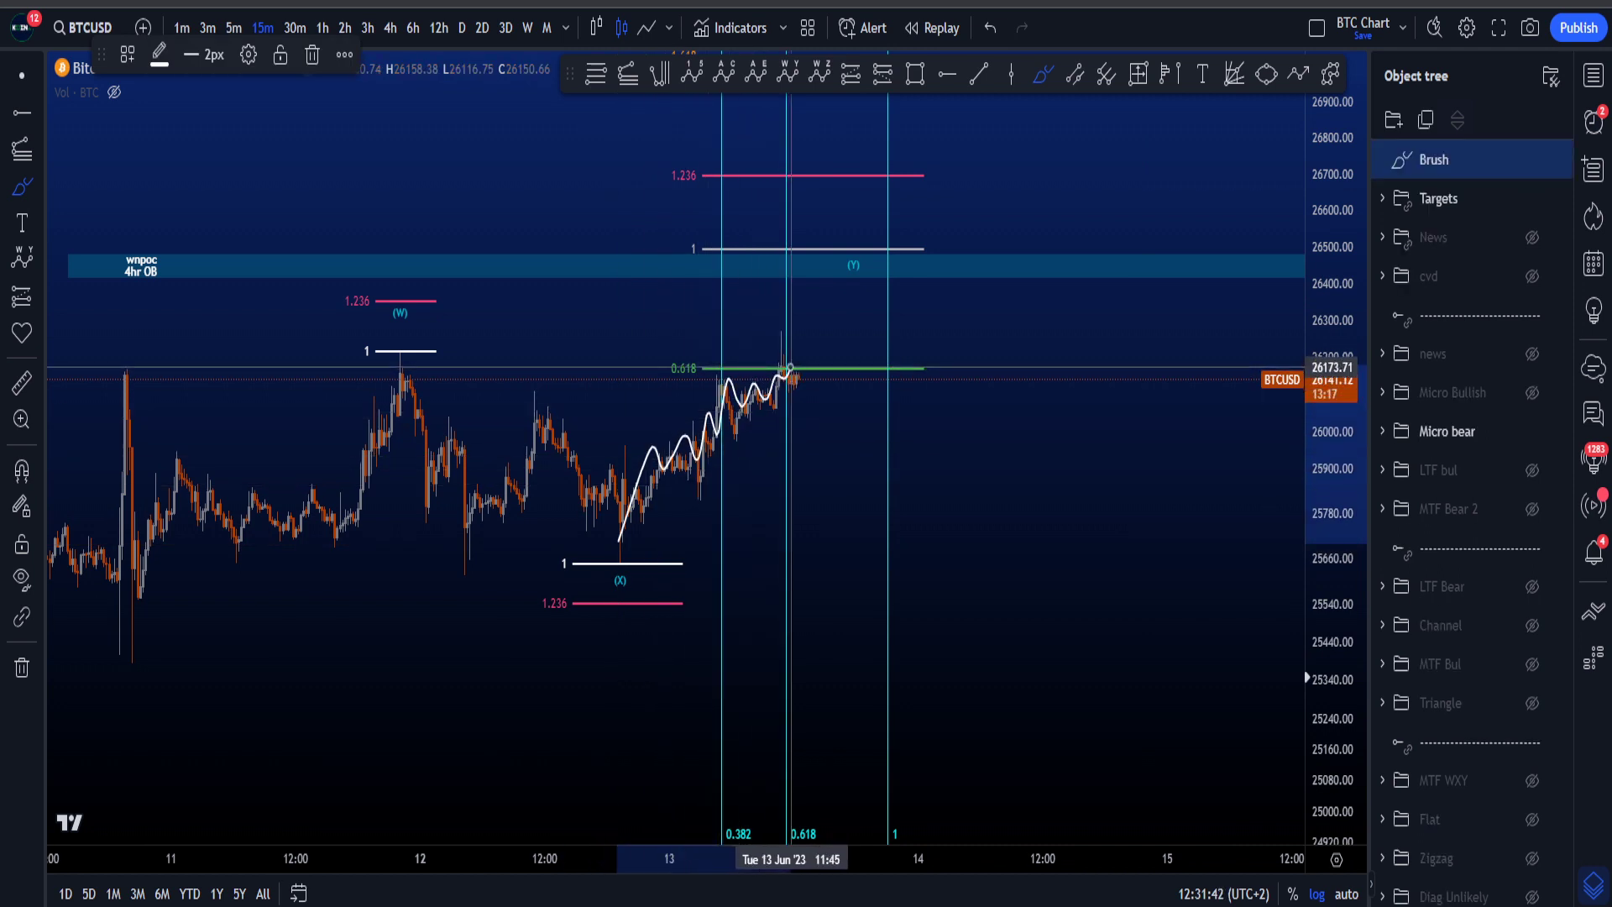
key(ctrl+z)
key(ctrl+y)
key(ctrl+z)
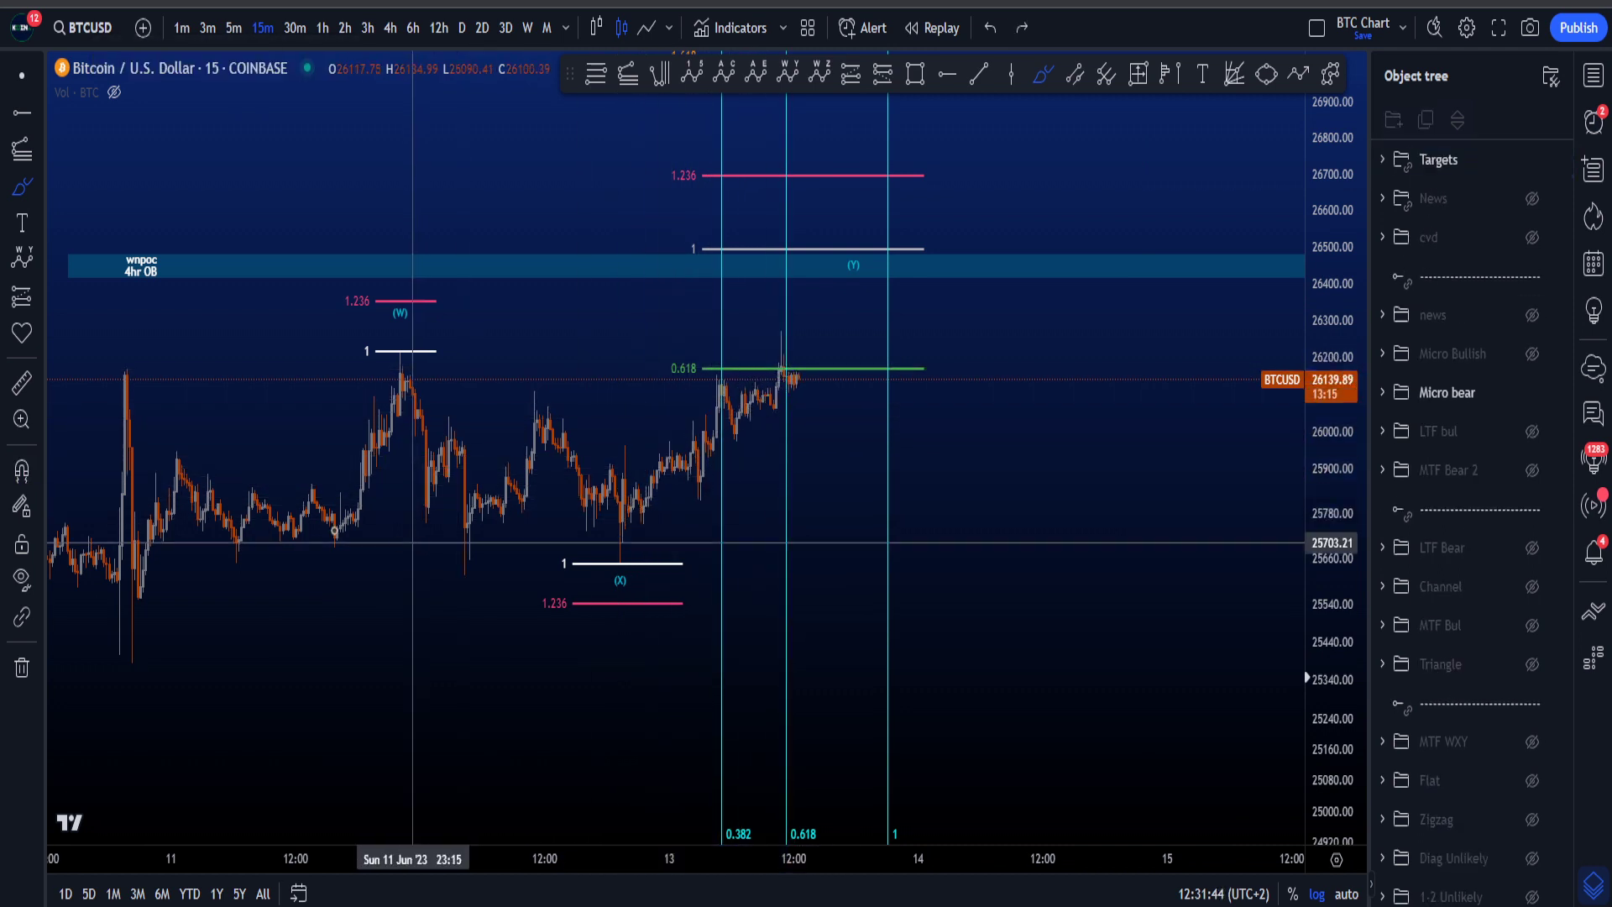
Brush the path from the spike low before 11 June across to the (X) low, and undo it.
mouse_move(125, 610)
mouse_down()
mouse_move(252, 503)
mouse_move(364, 451)
mouse_move(406, 383)
mouse_move(453, 508)
mouse_move(546, 419)
mouse_move(628, 576)
mouse_up()
key(ctrl+z)
key(ctrl+z)
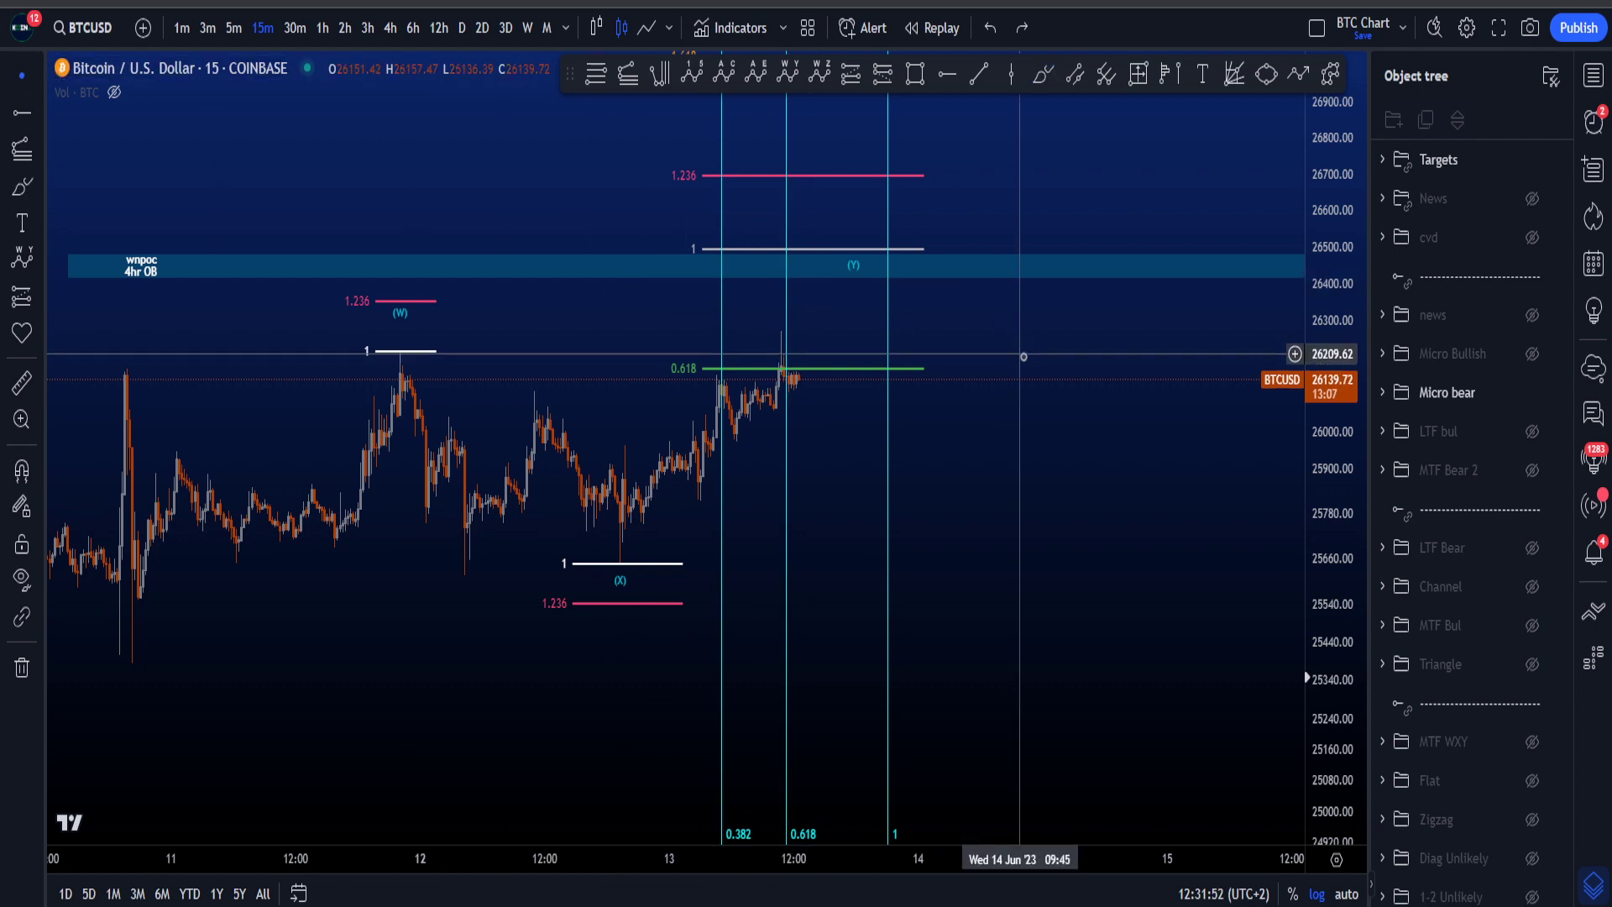
Brush the overlapping waves running up to and around the 0.618 level, and undo the stroke.
drag(1332, 407, 1330, 410)
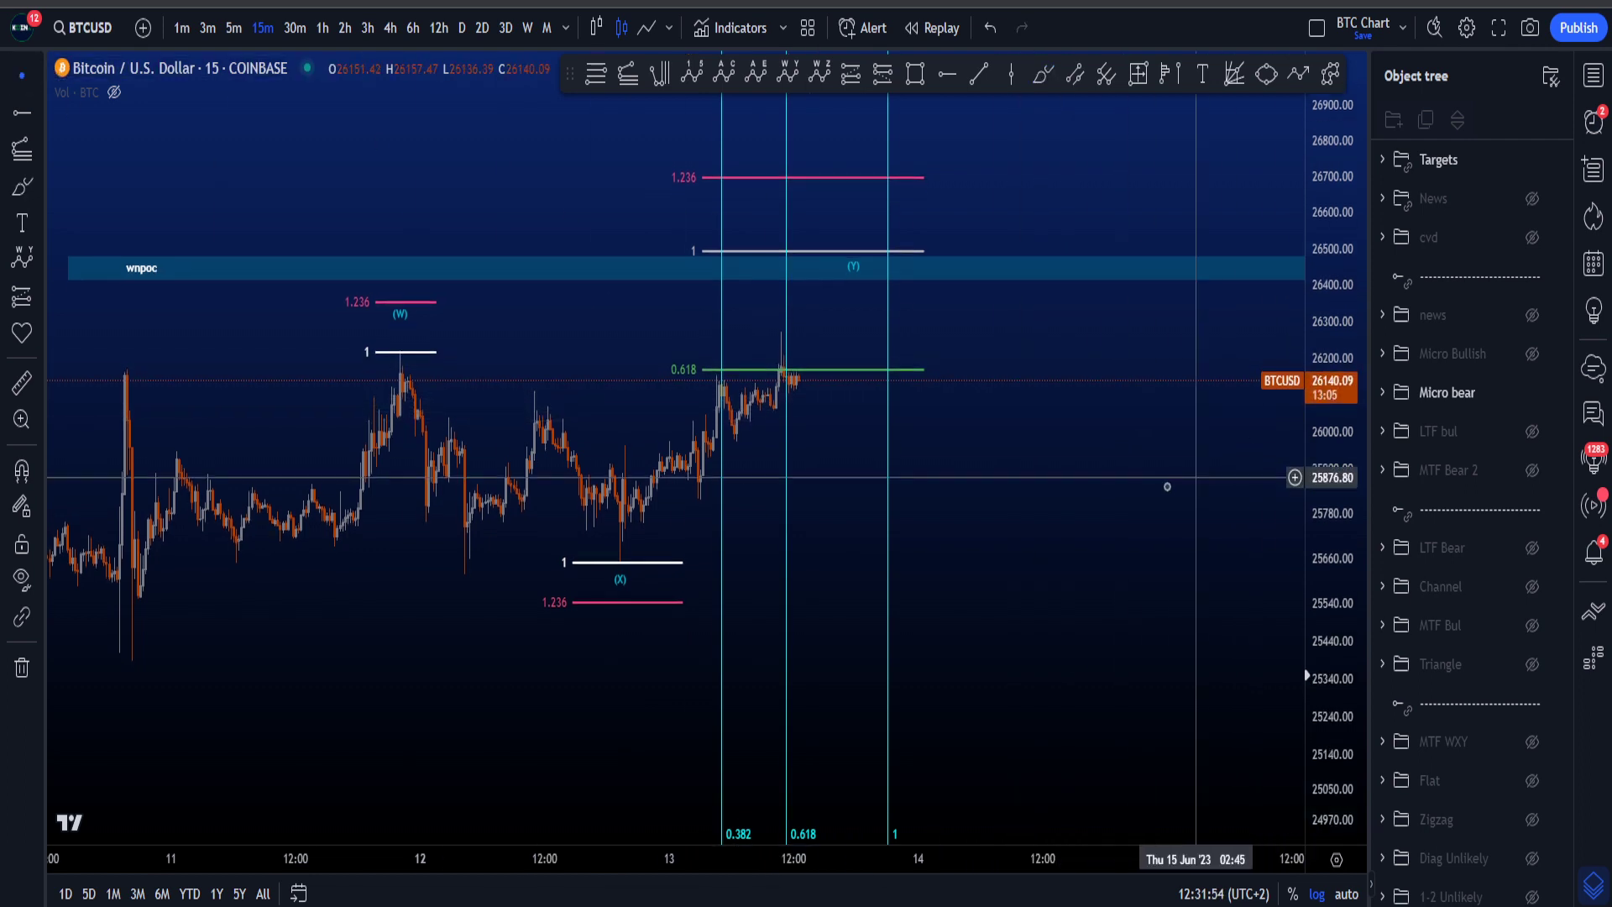
drag(1165, 486, 1154, 487)
drag(695, 445, 816, 383)
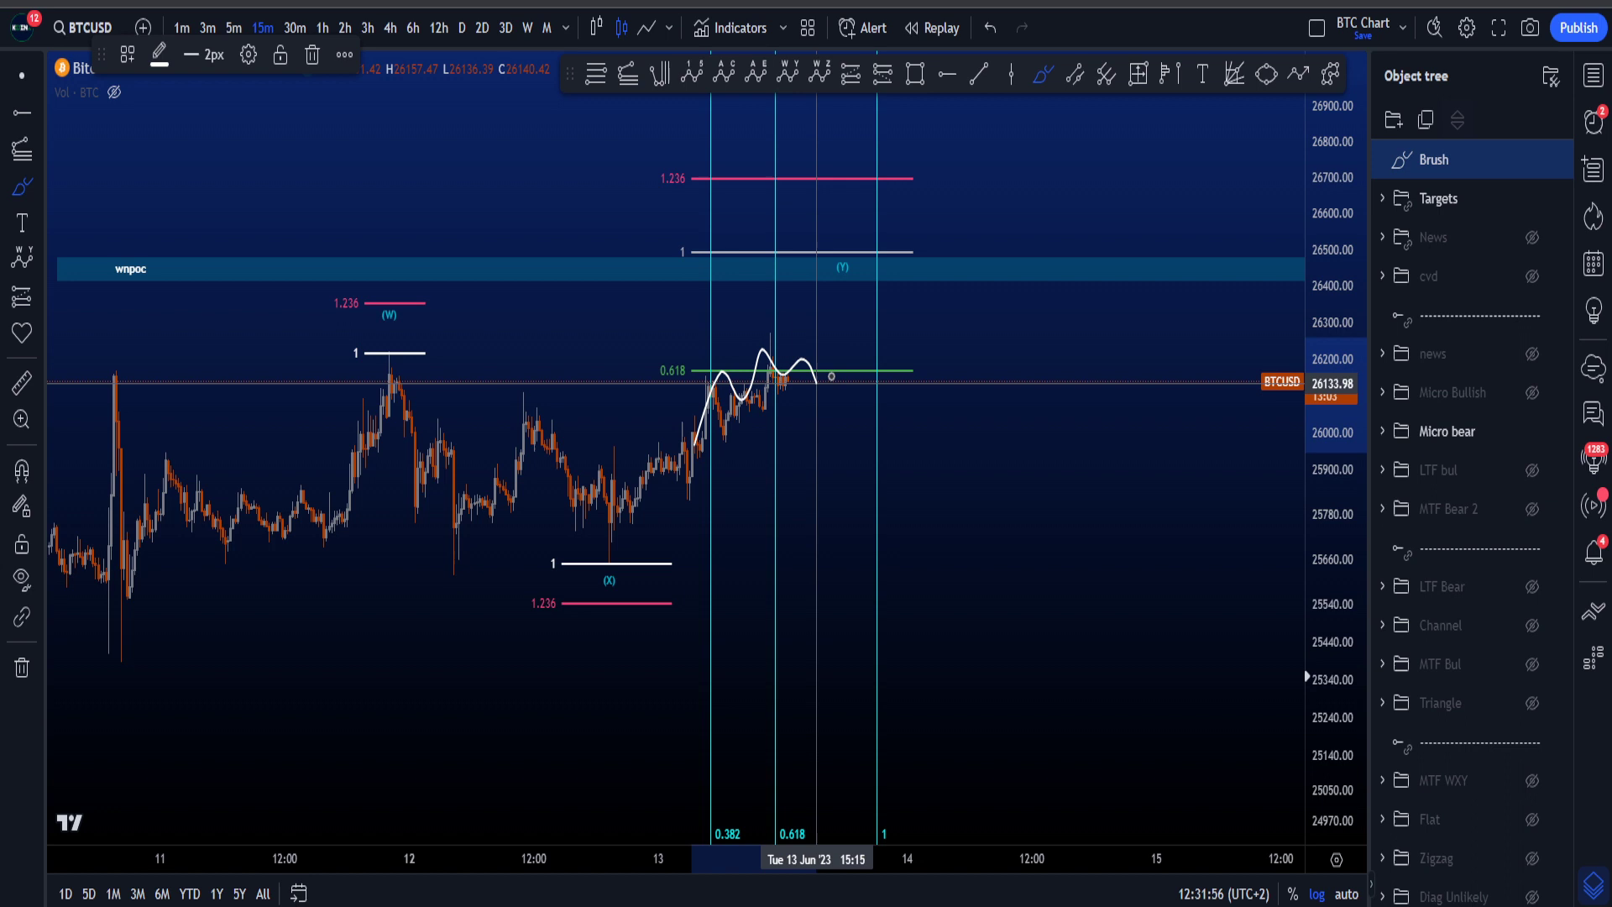
key(ctrl+z)
Brush a projected rise from the current price past the 1.236 level above the wnpoc zone, and undo it.
drag(1156, 588, 1131, 644)
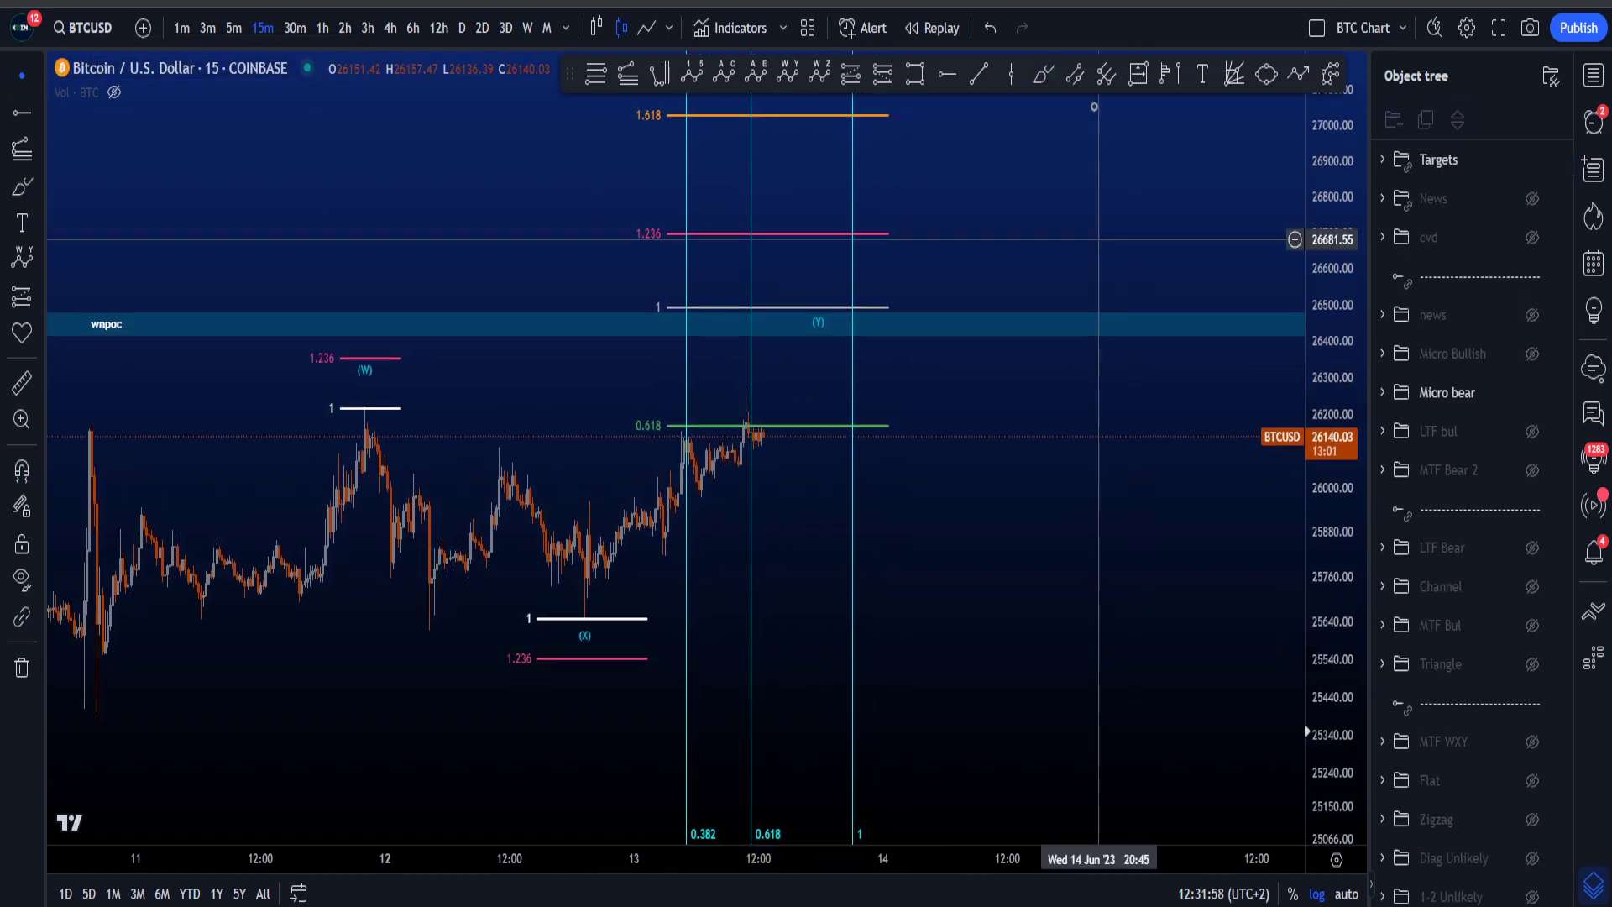
click(1040, 79)
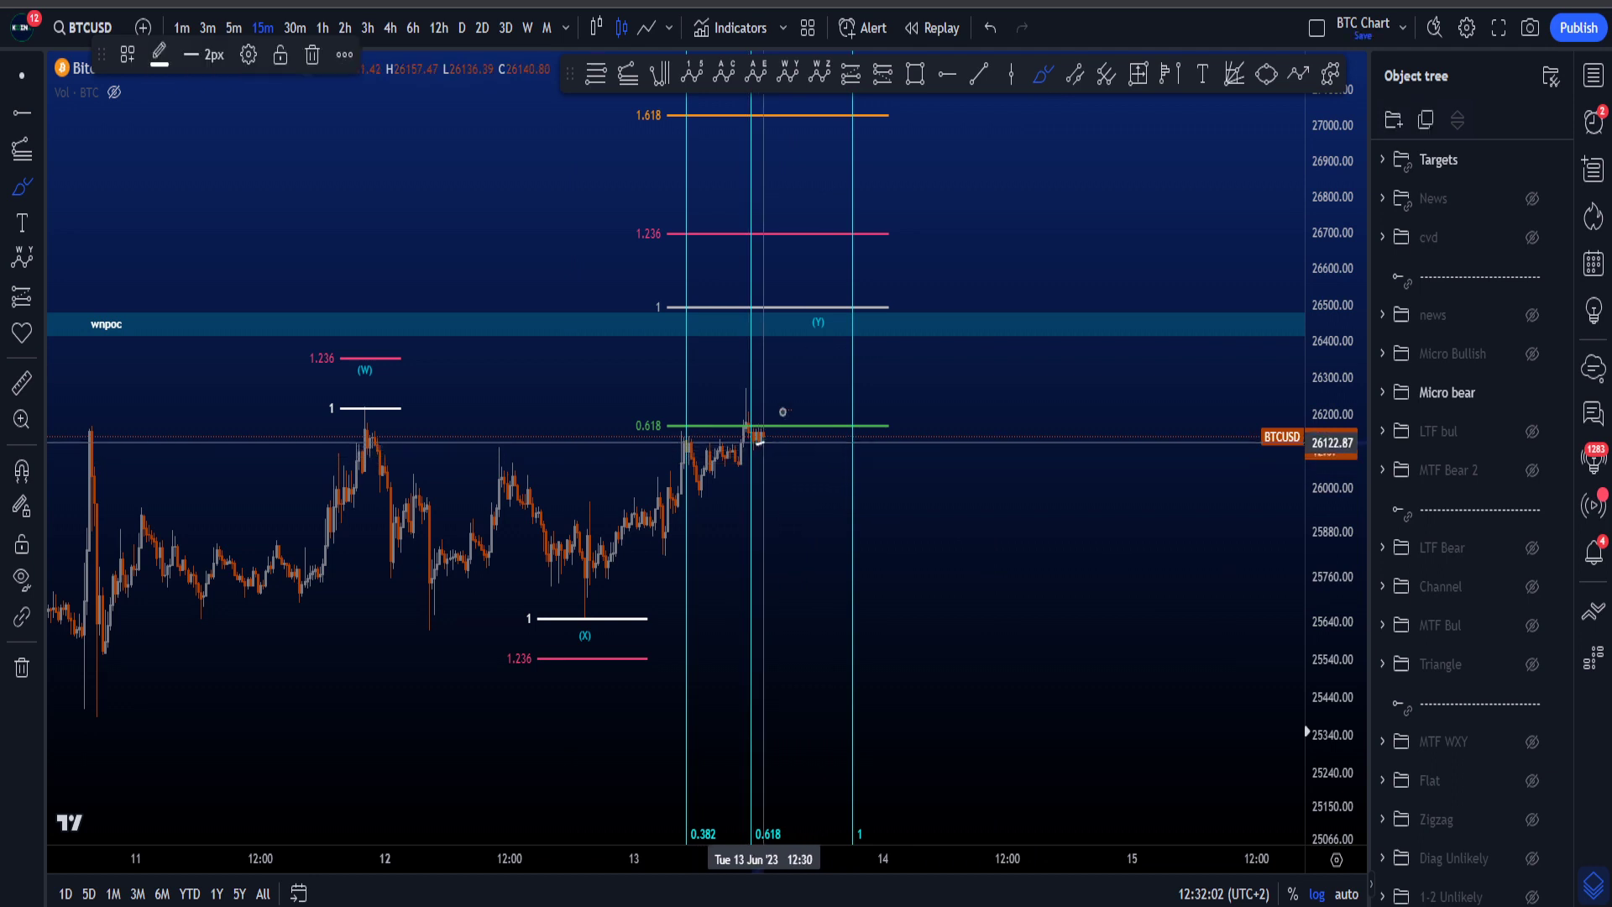
drag(763, 441, 845, 162)
key(ctrl+z)
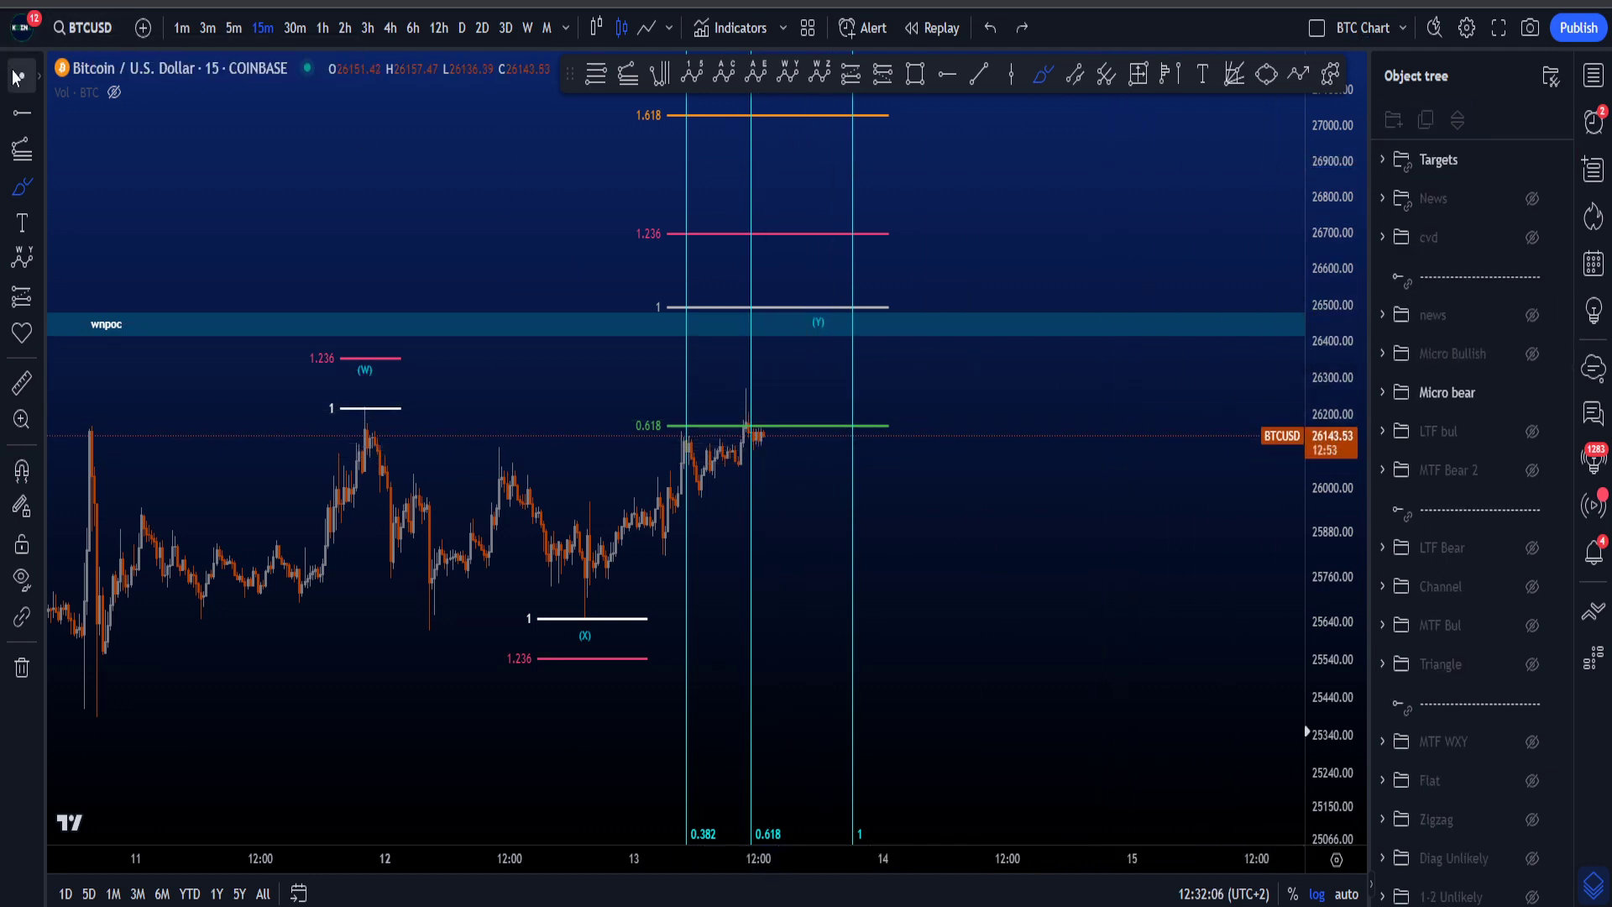
Circle the 0.618 price level label with the brush and delete the circle.
drag(1142, 558, 1154, 552)
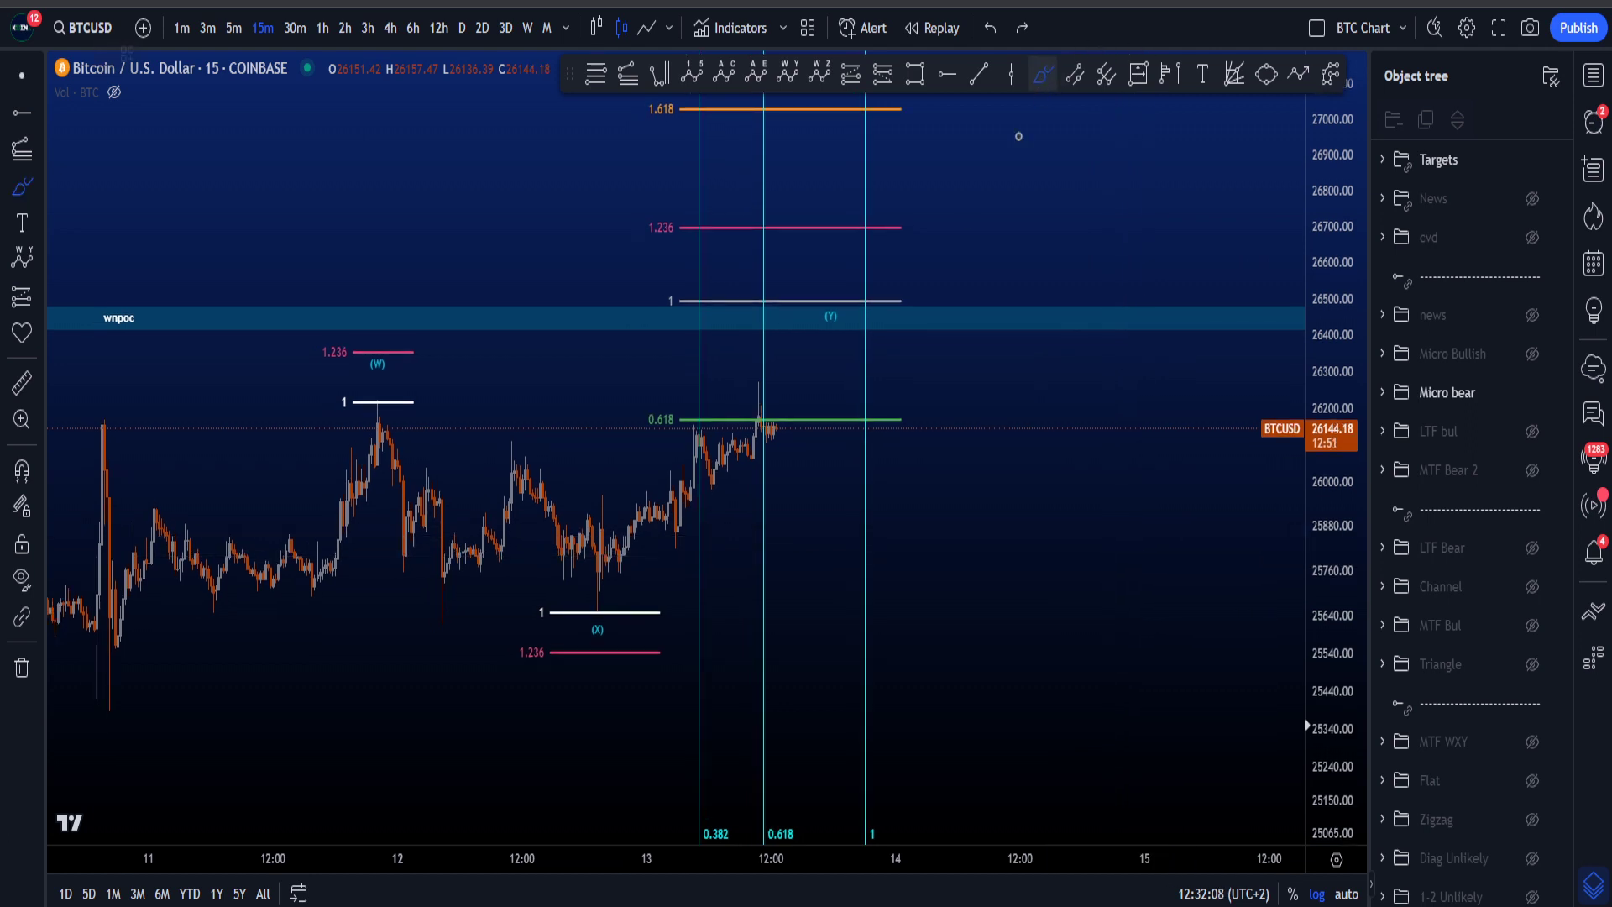
drag(646, 403, 663, 401)
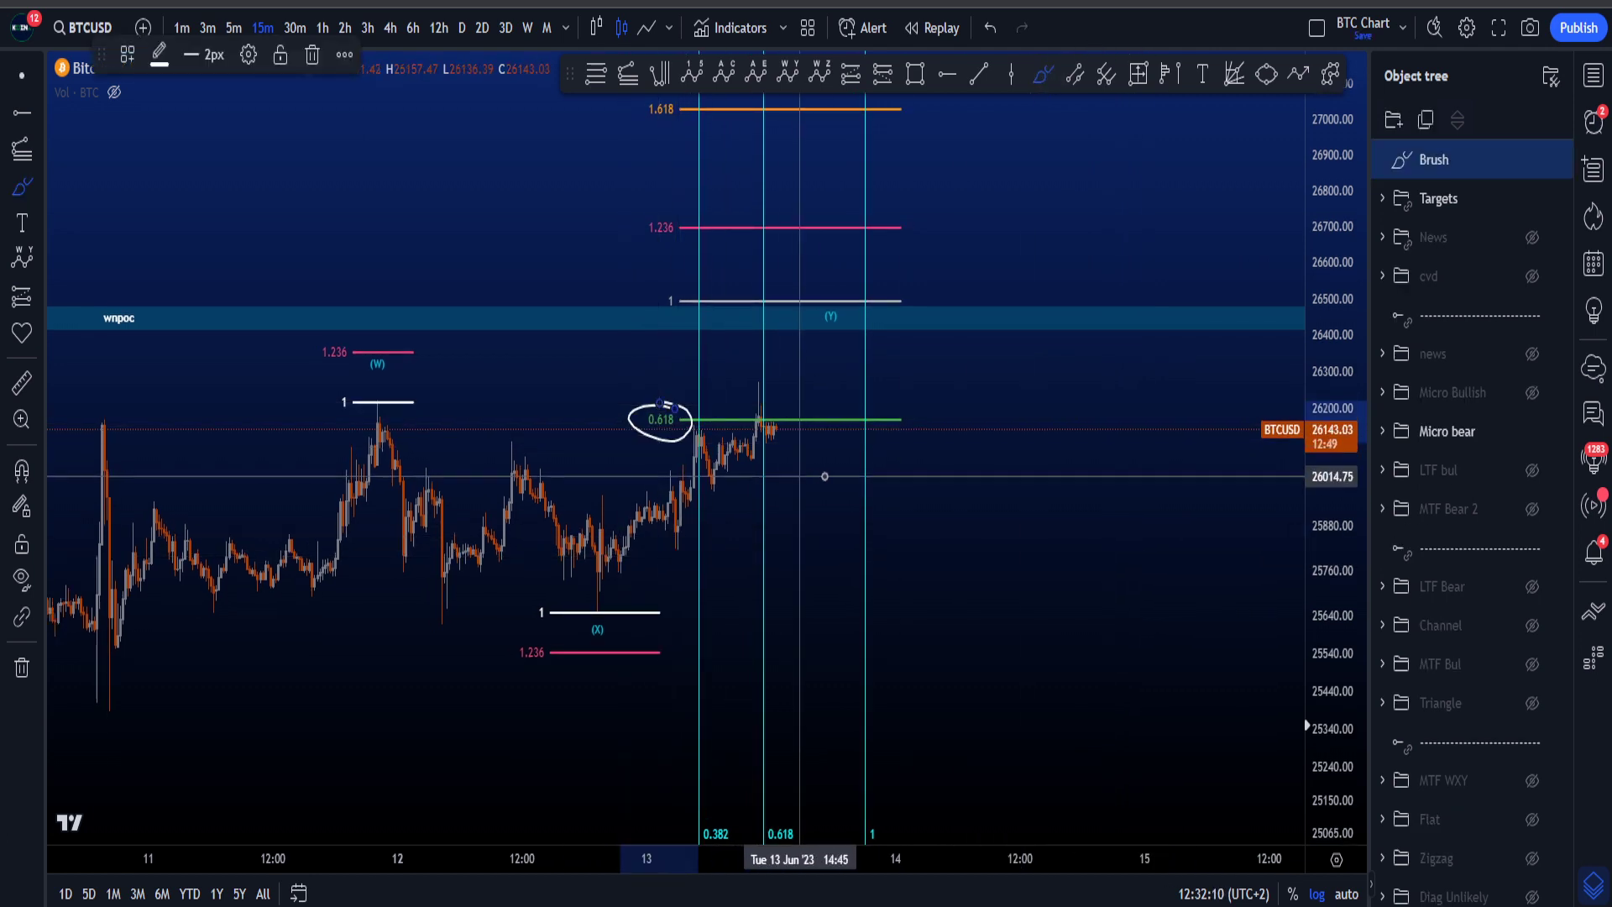
key(Delete)
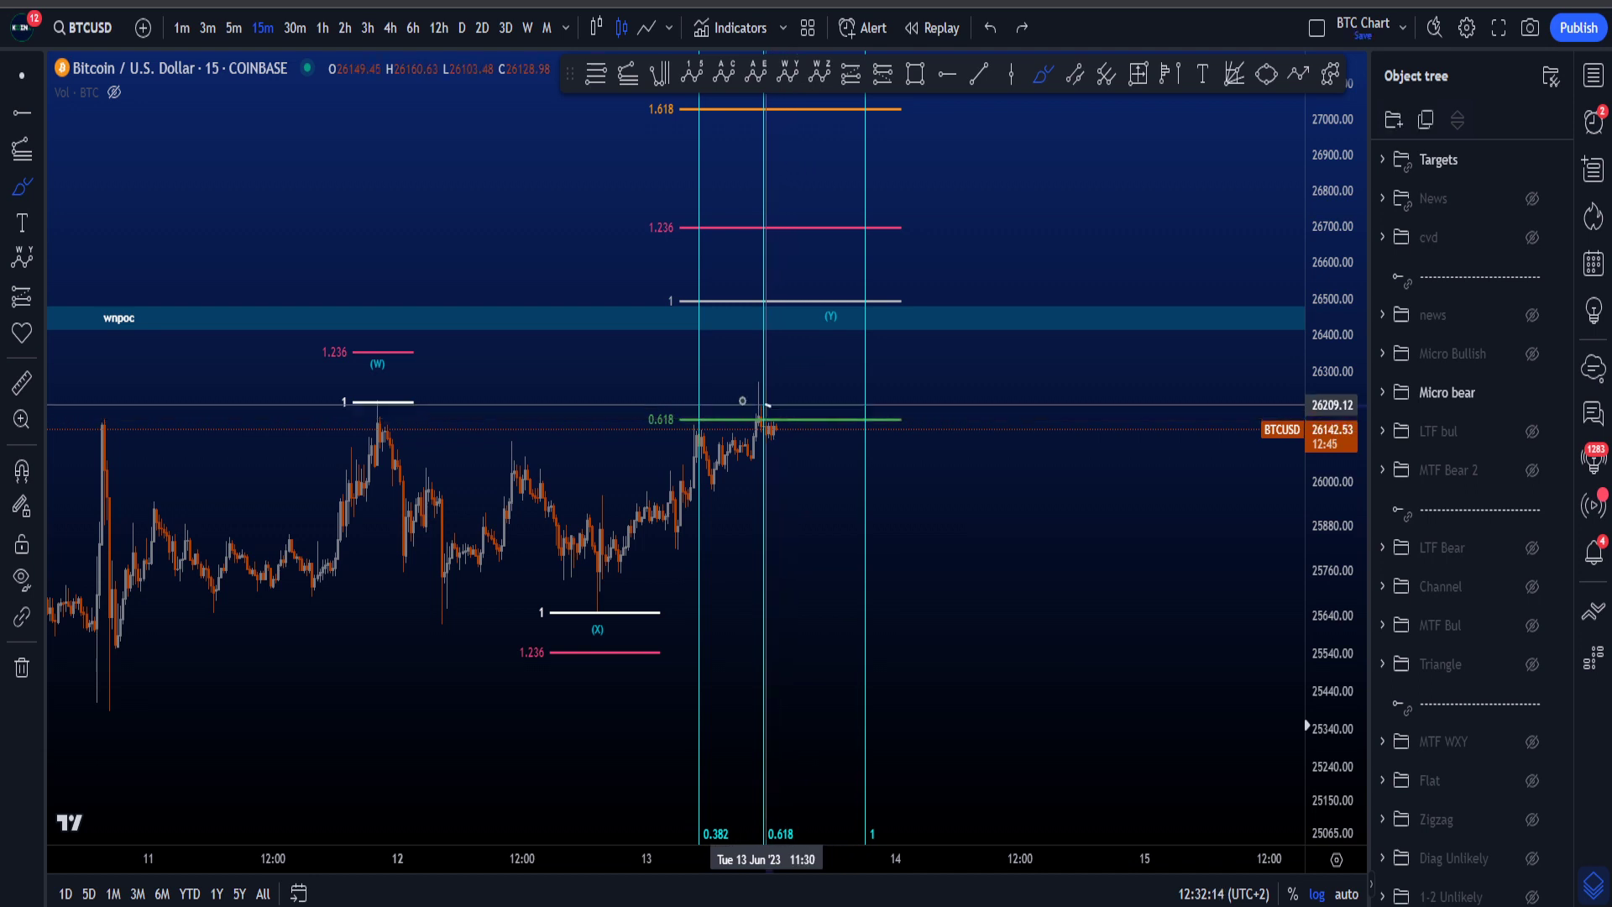
Circle the latest candles at the 0.618 level and the candles just above the (X) low, undoing both marks.
drag(767, 405, 750, 405)
key(ctrl+z)
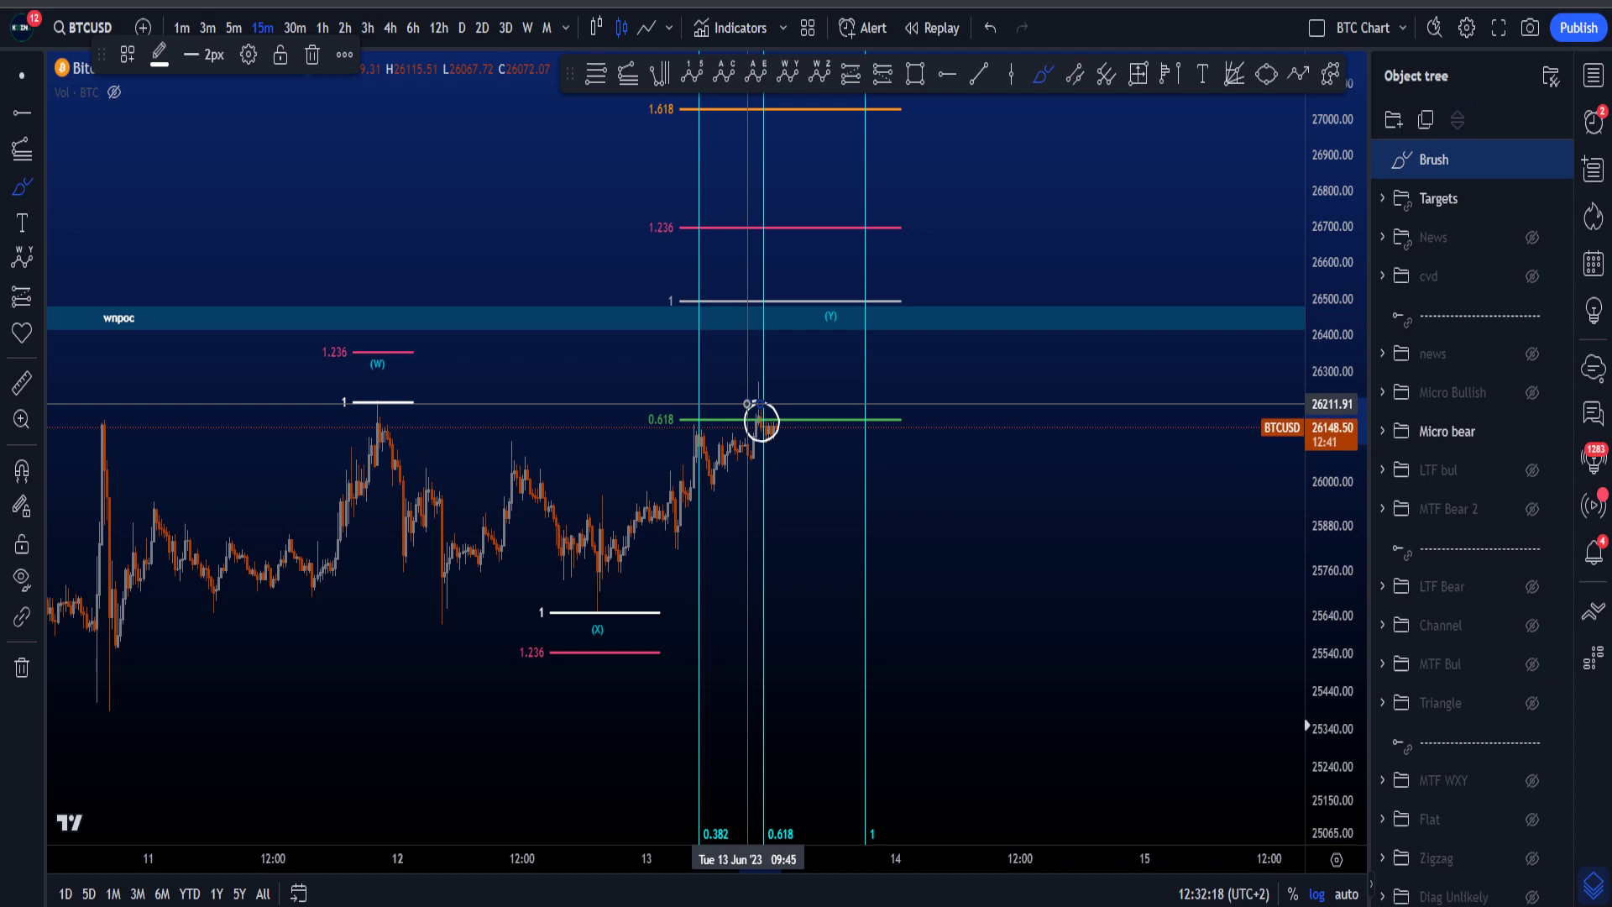
key(ctrl+z)
mouse_move(601, 578)
mouse_down()
mouse_move(820, 378)
mouse_move(605, 571)
mouse_up()
key(ctrl+z)
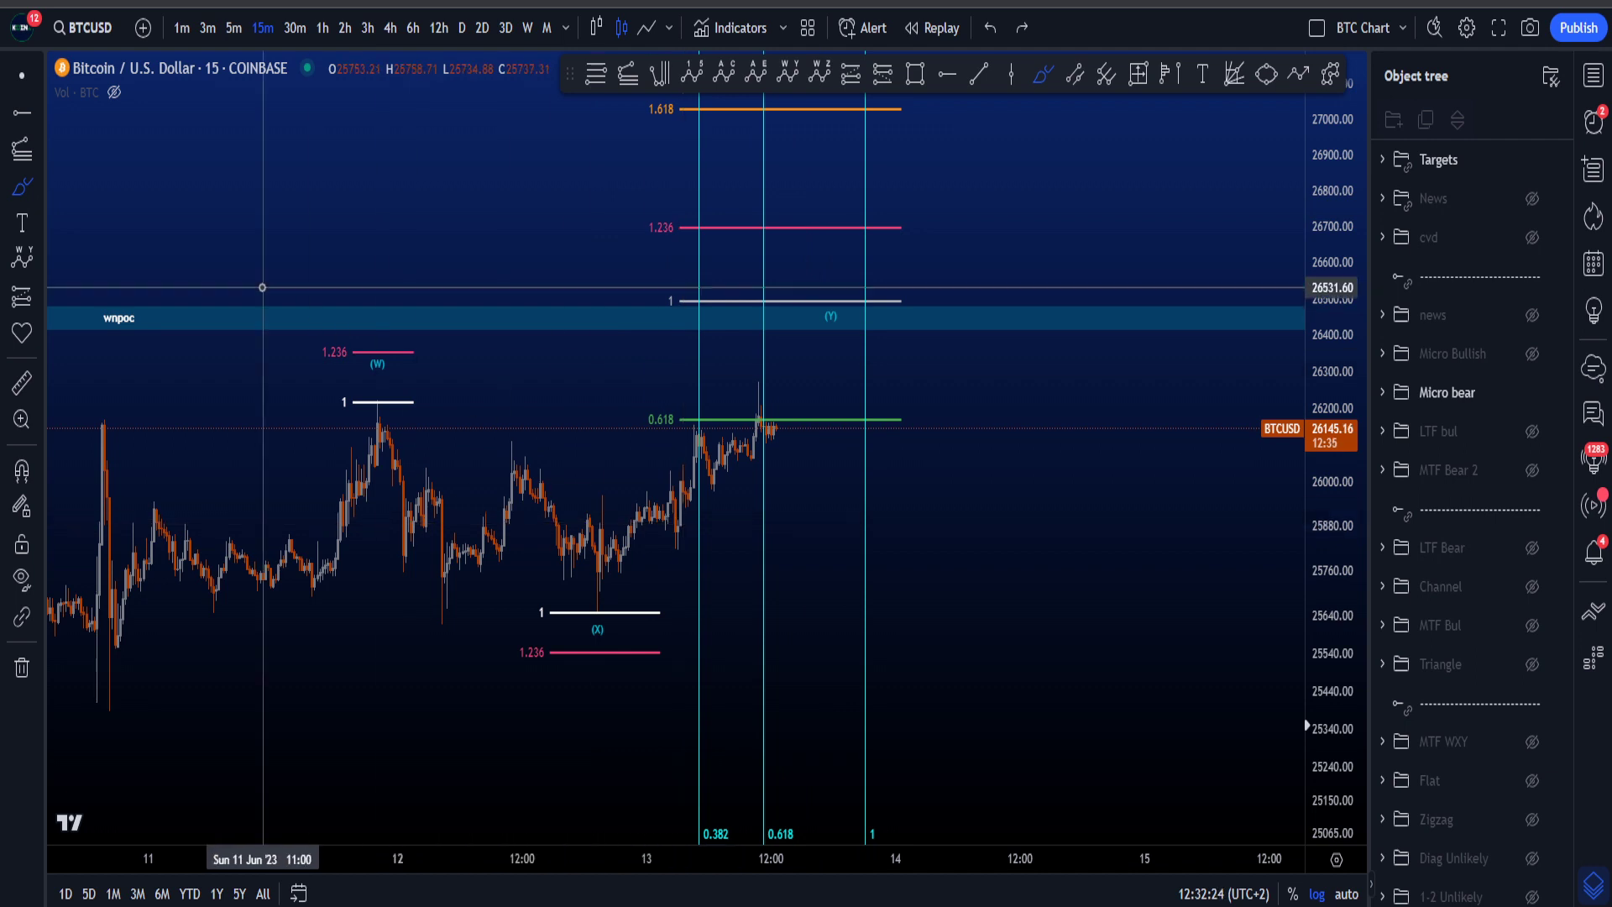
Circle the latest peak at the 0.618 price level and the 0.618 time line label, undoing both circles.
click(22, 77)
drag(955, 595, 962, 571)
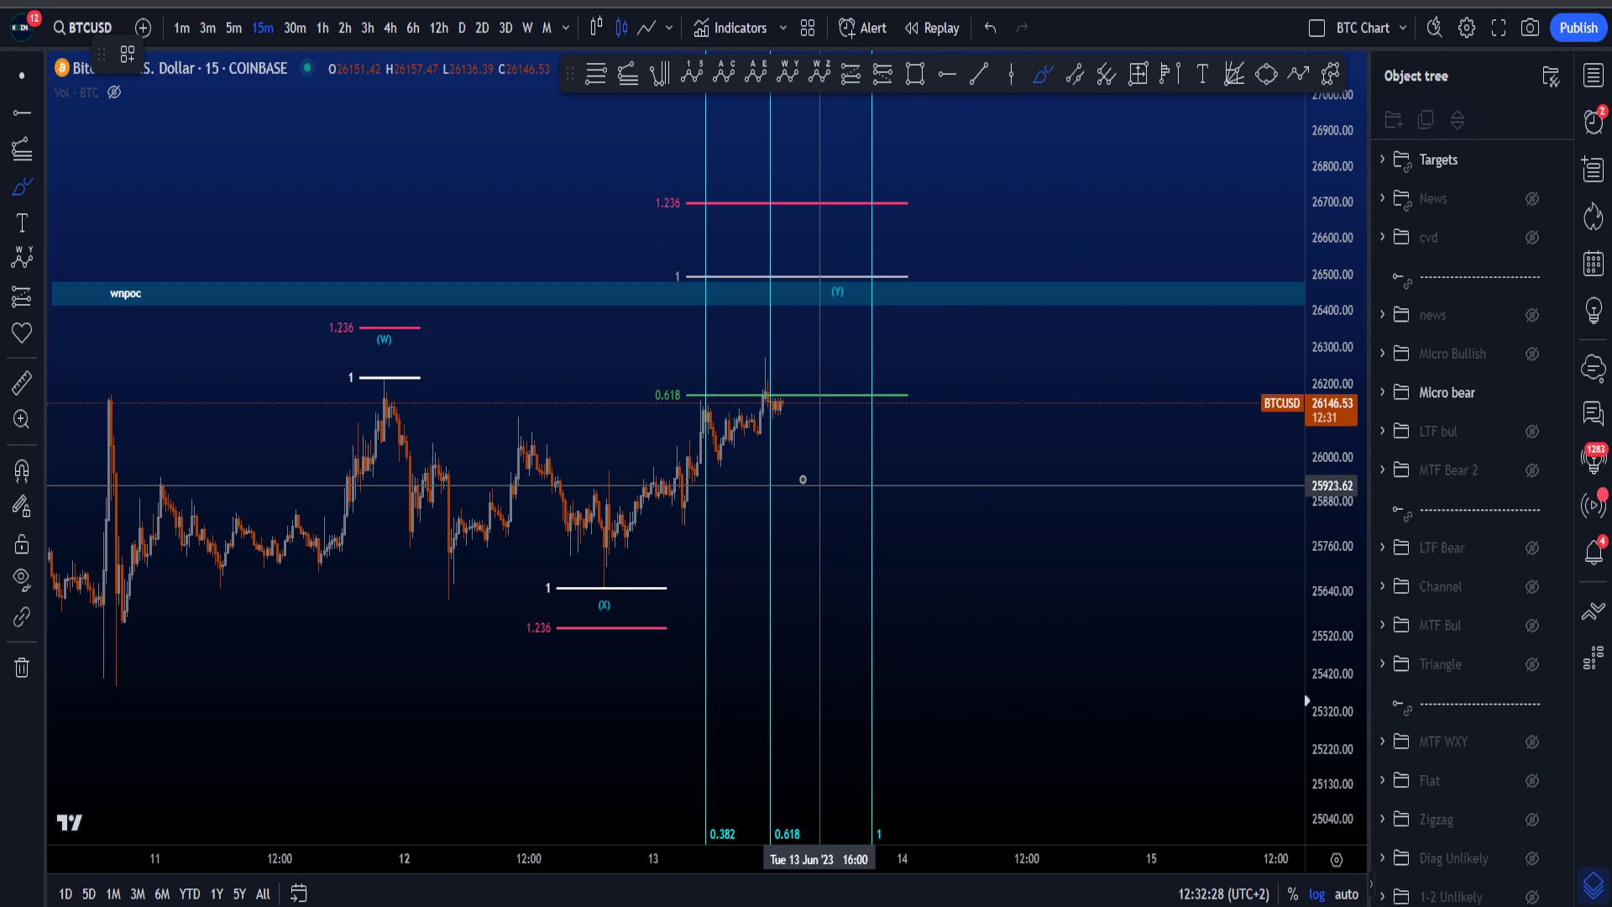
mouse_move(774, 375)
mouse_down()
mouse_move(759, 357)
mouse_move(765, 376)
mouse_up()
key(ctrl+z)
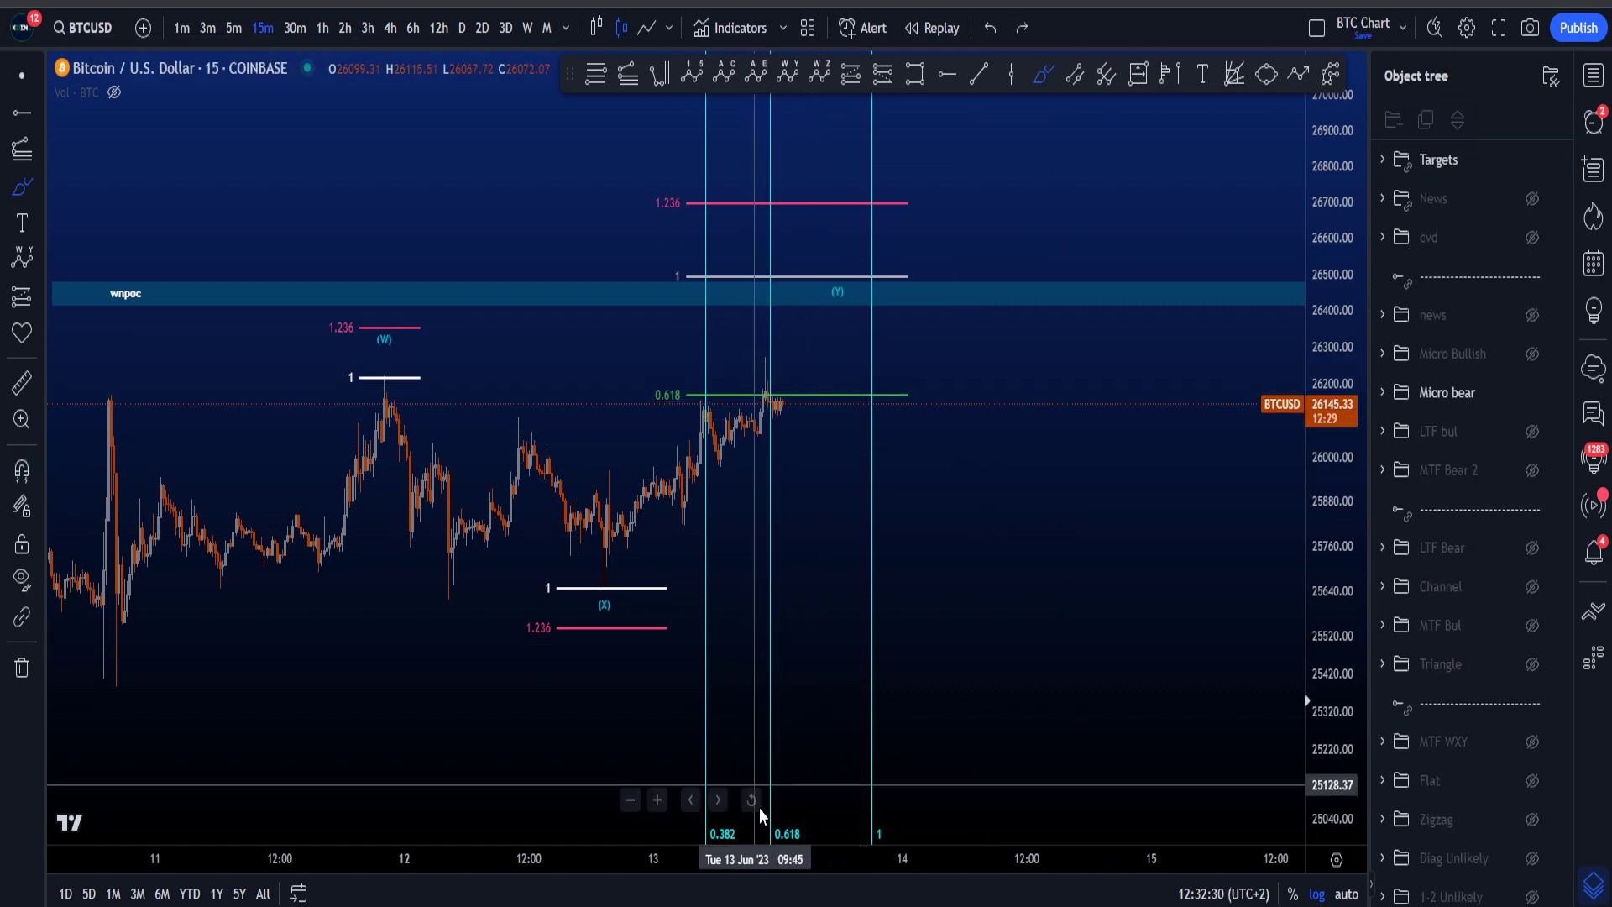
mouse_move(801, 814)
mouse_down()
mouse_move(793, 843)
mouse_move(775, 803)
mouse_up()
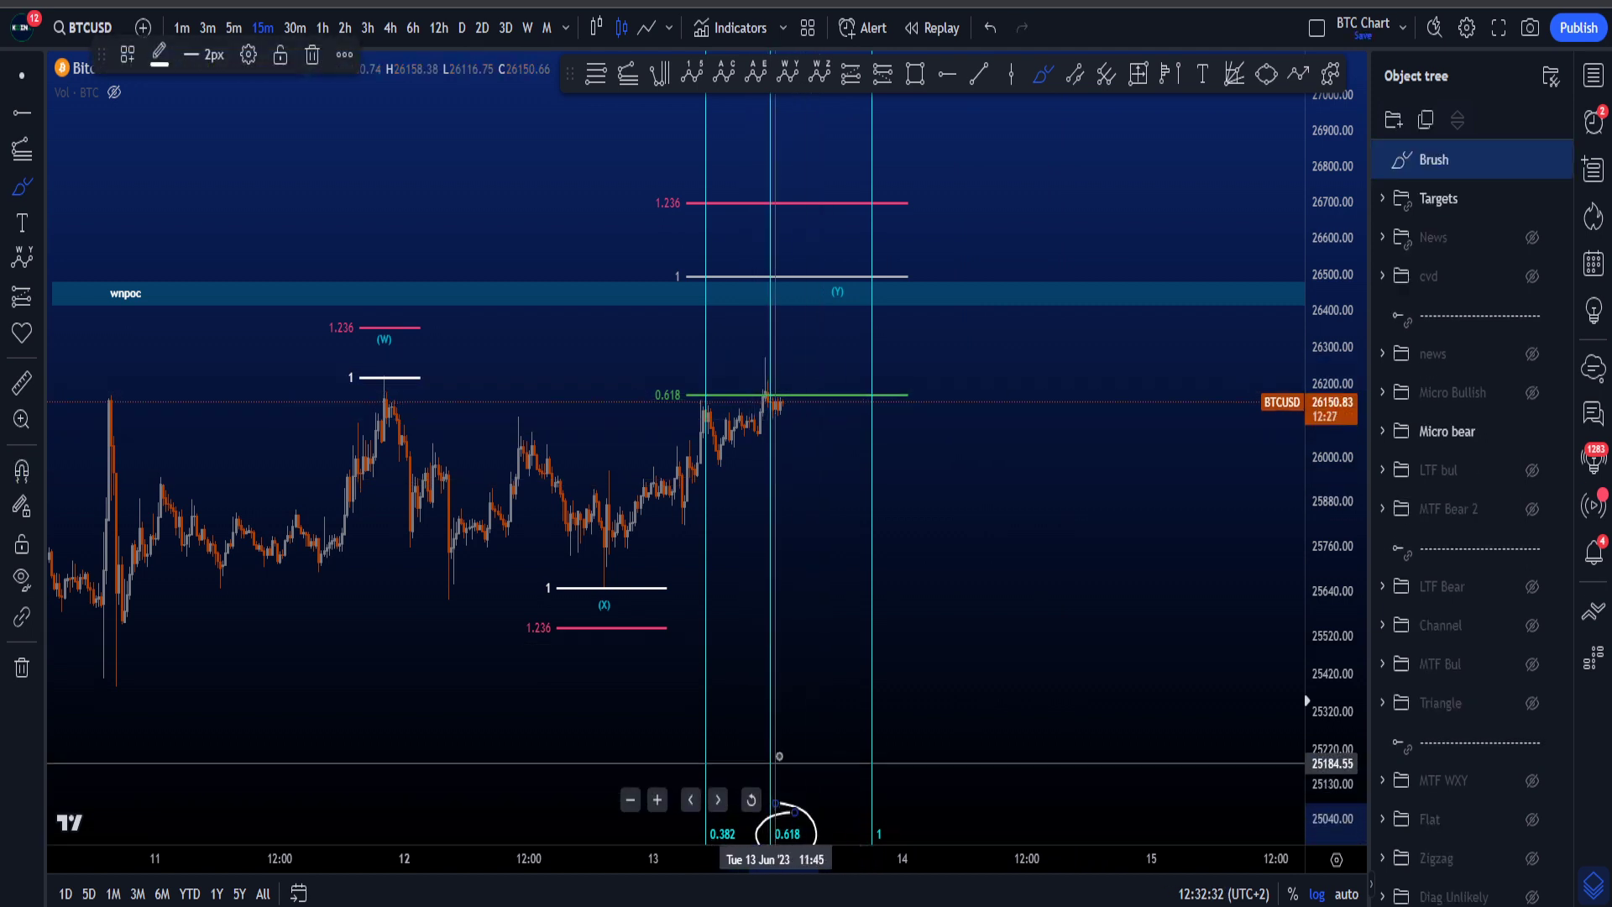
key(ctrl+z)
Brush the first leg up to (W), its span to (X), and an equal rise from (X) towards (Y), undoing the strokes.
mouse_move(121, 665)
mouse_down()
mouse_move(378, 379)
mouse_move(631, 617)
mouse_move(604, 585)
mouse_up()
drag(120, 625, 408, 402)
key(ctrl+z)
key(ctrl+z)
drag(606, 575, 858, 315)
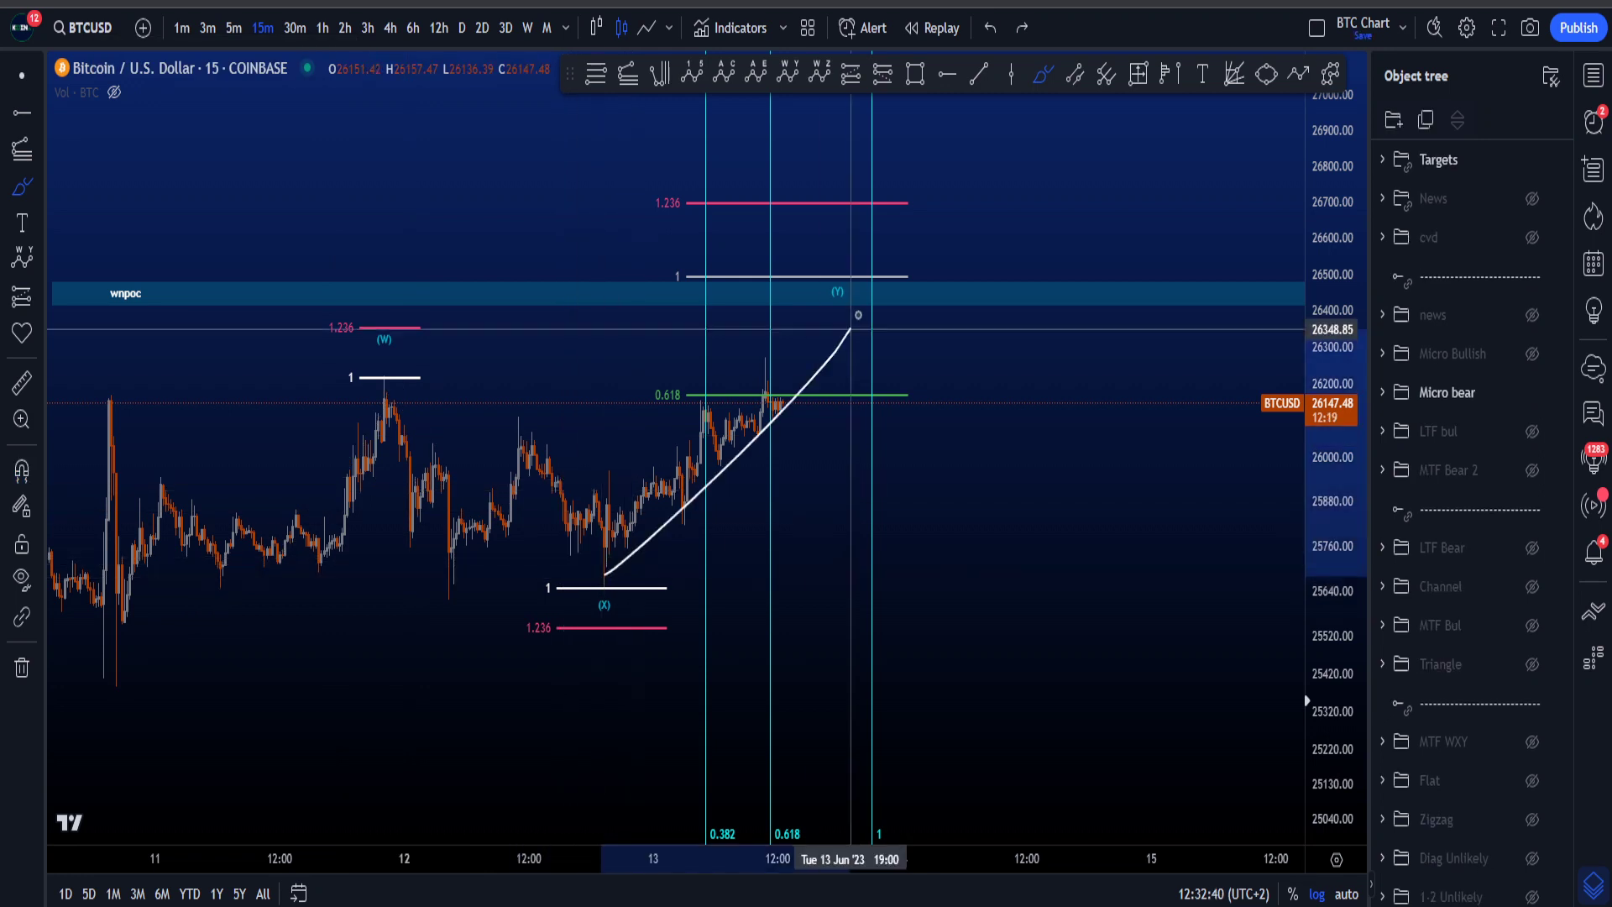
key(ctrl+z)
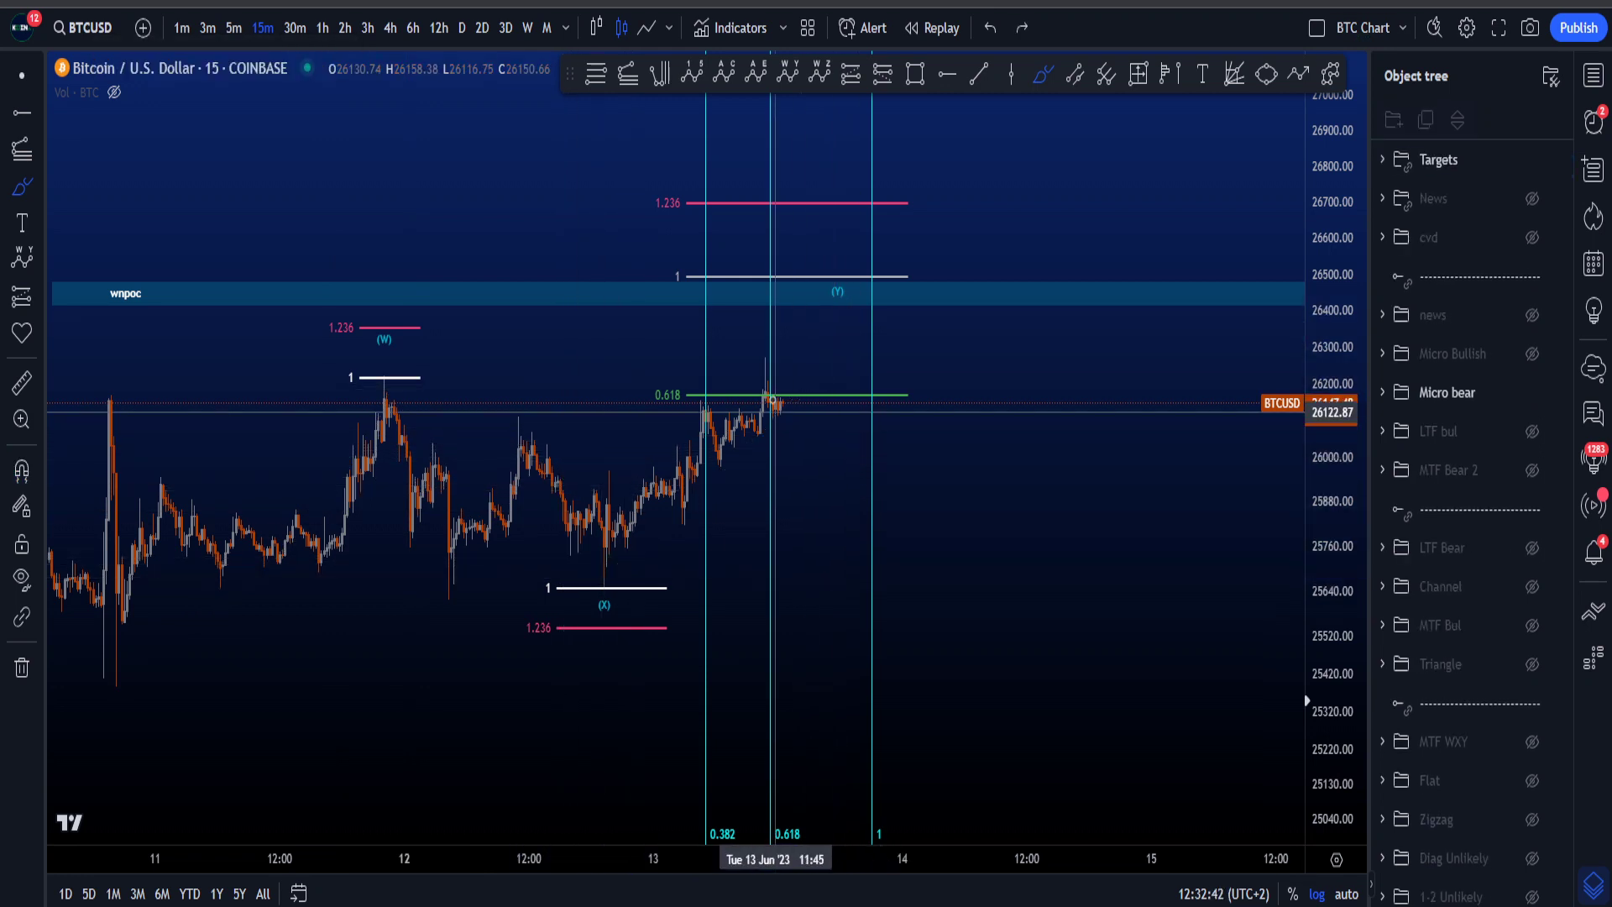
Brush a box between the 0.618 and 1 time lines, then marks beside it and in the wnpoc zone, undoing each.
mouse_move(770, 411)
mouse_down()
mouse_move(777, 353)
mouse_move(890, 340)
mouse_move(880, 480)
mouse_move(766, 454)
mouse_up()
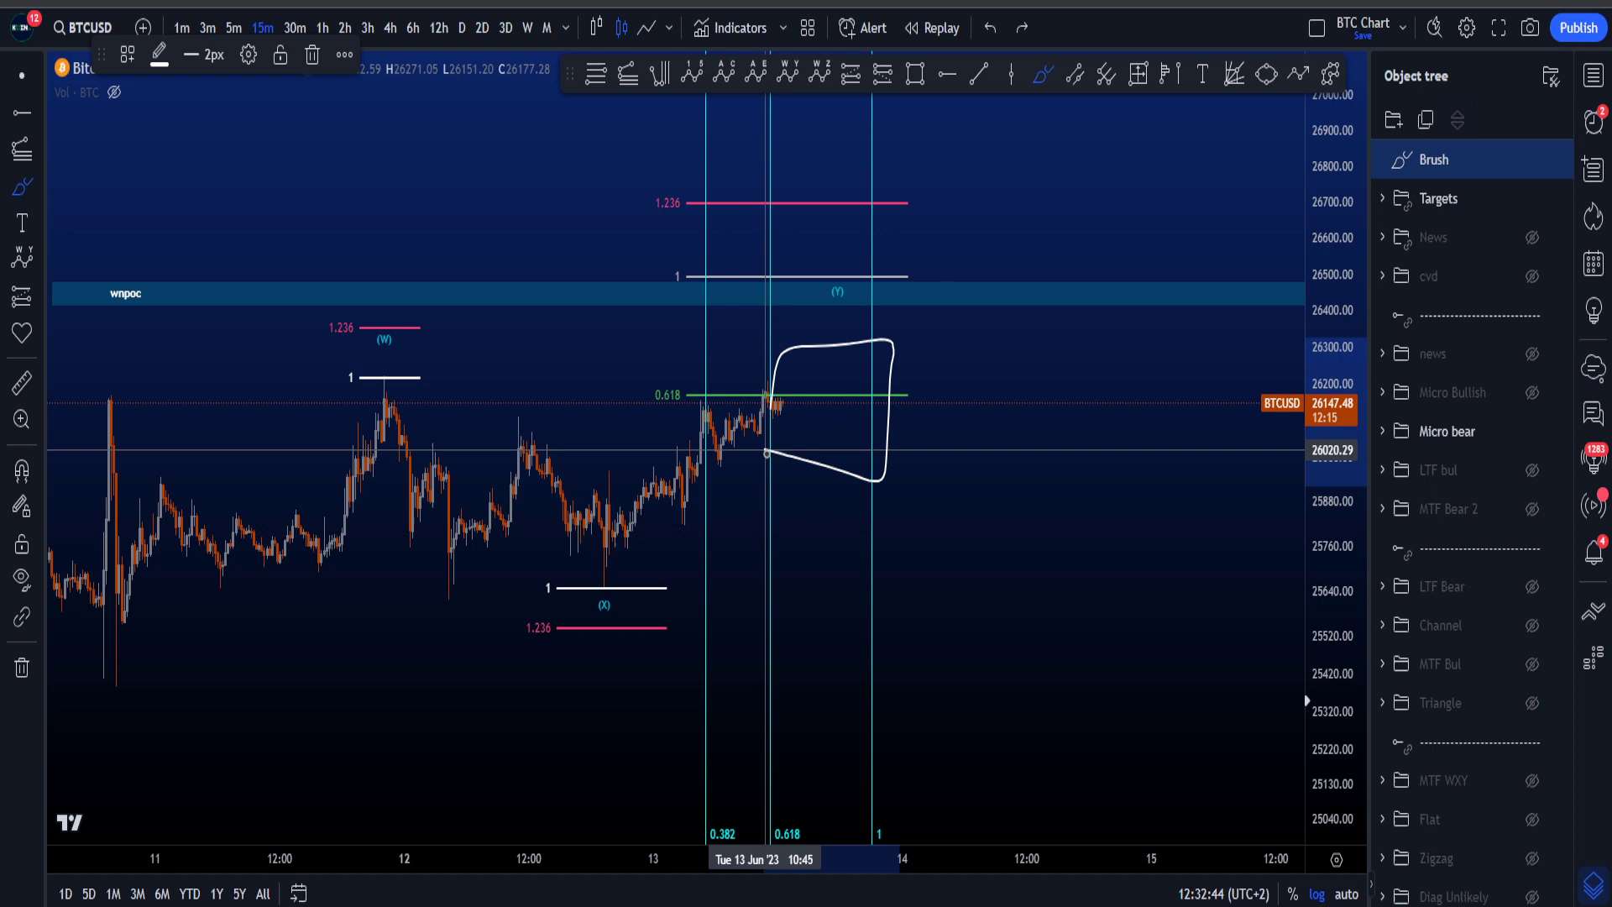
key(ctrl+z)
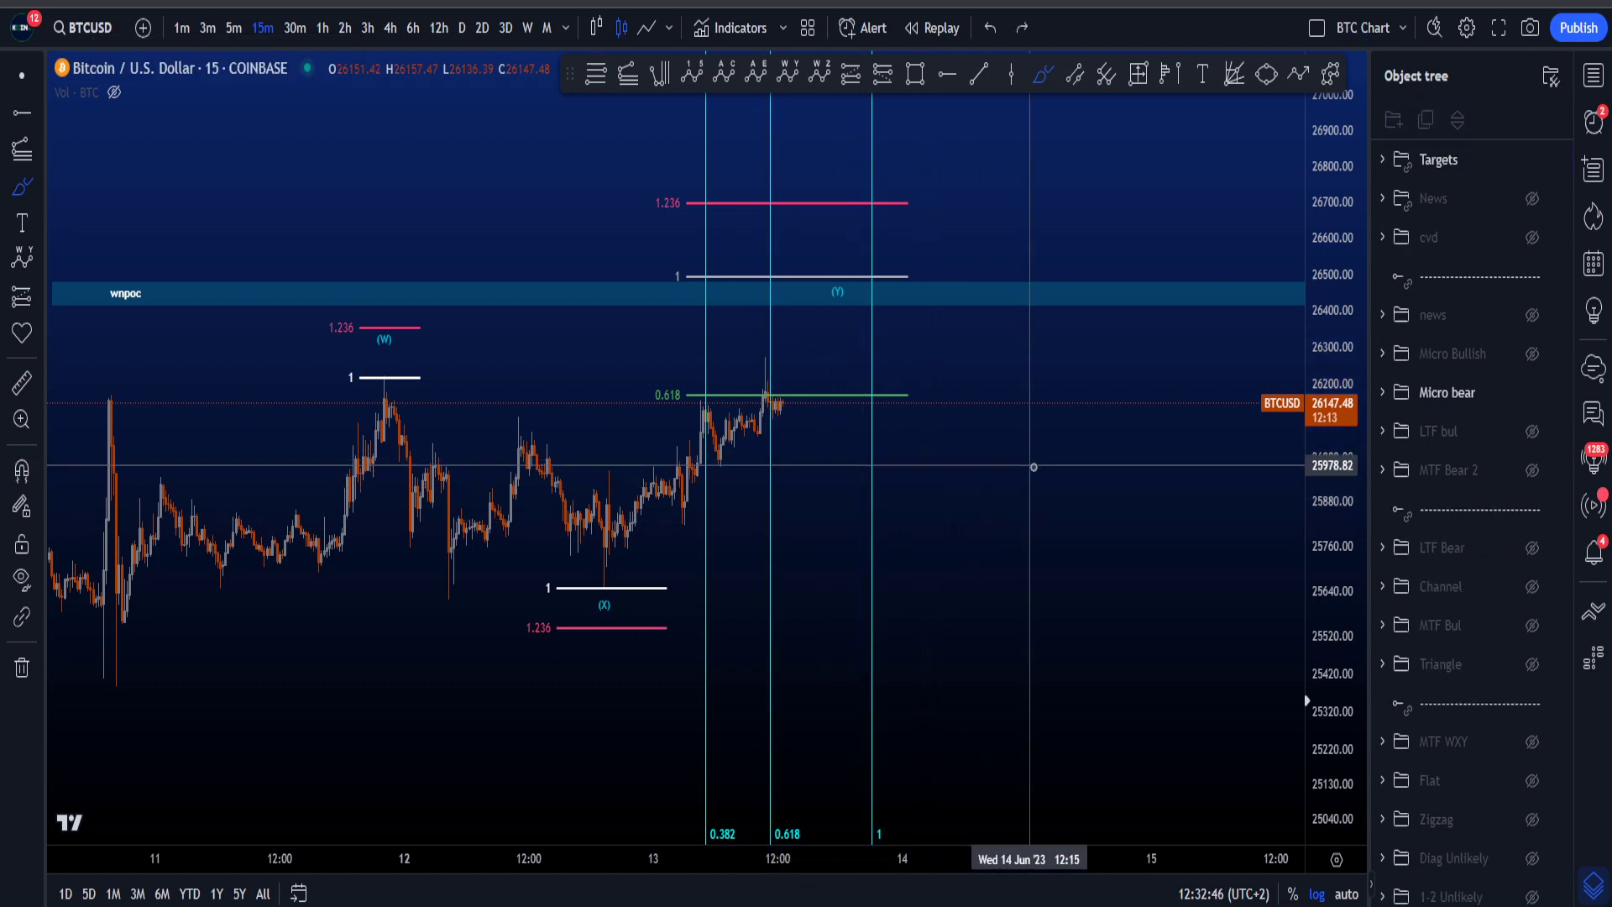
mouse_move(1031, 462)
mouse_down()
mouse_move(955, 495)
mouse_move(991, 466)
mouse_up()
key(ctrl+z)
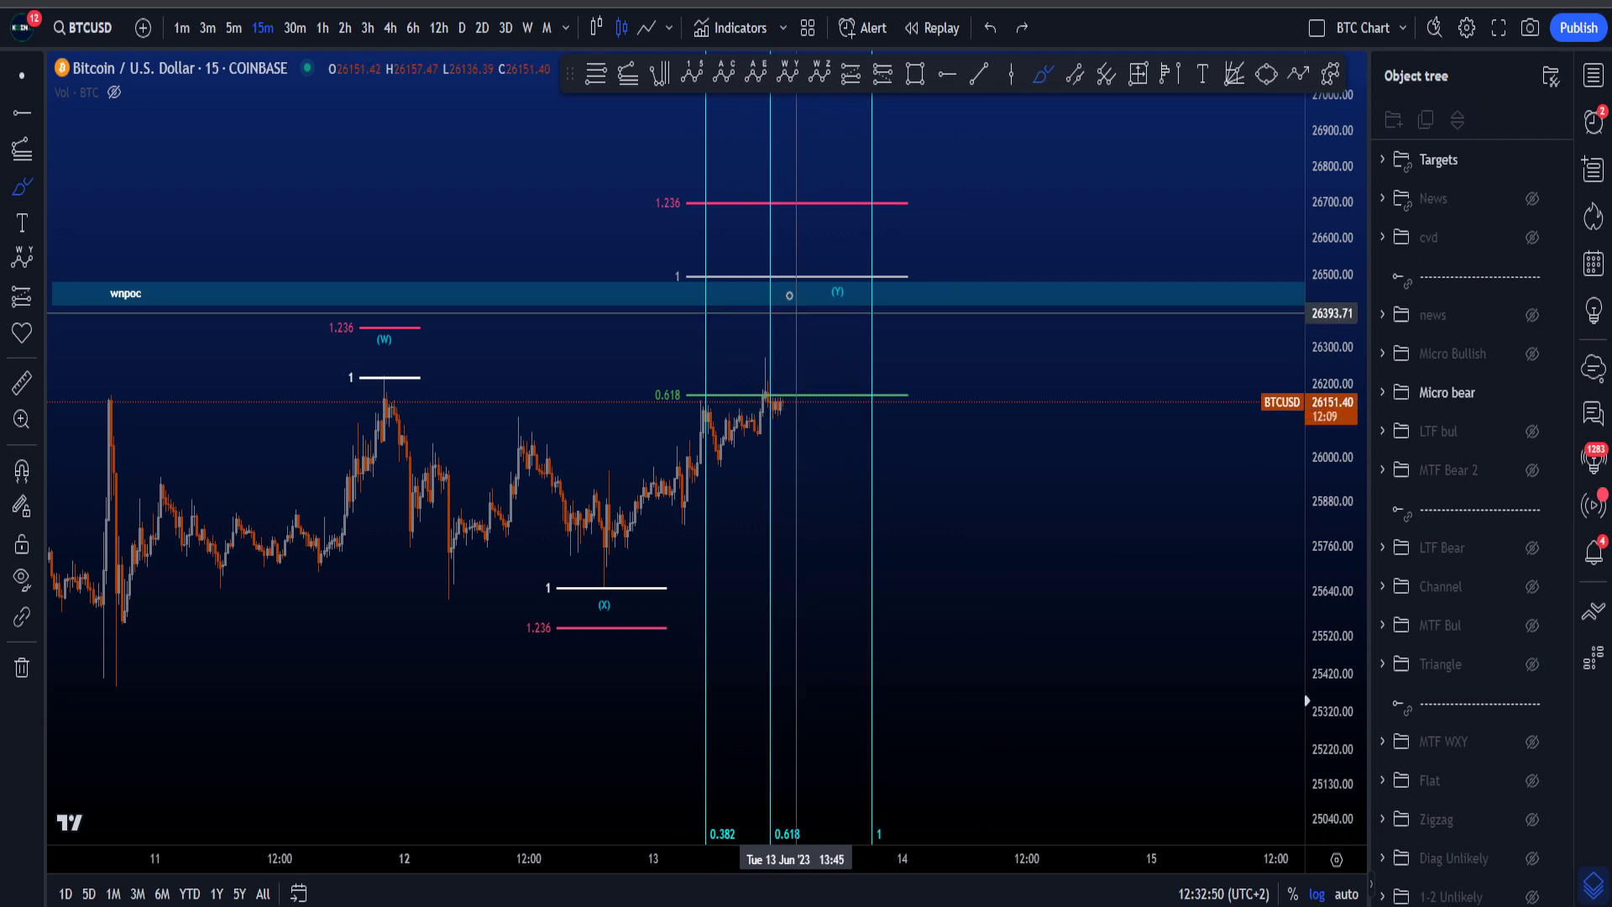
drag(773, 281, 806, 312)
key(ctrl+z)
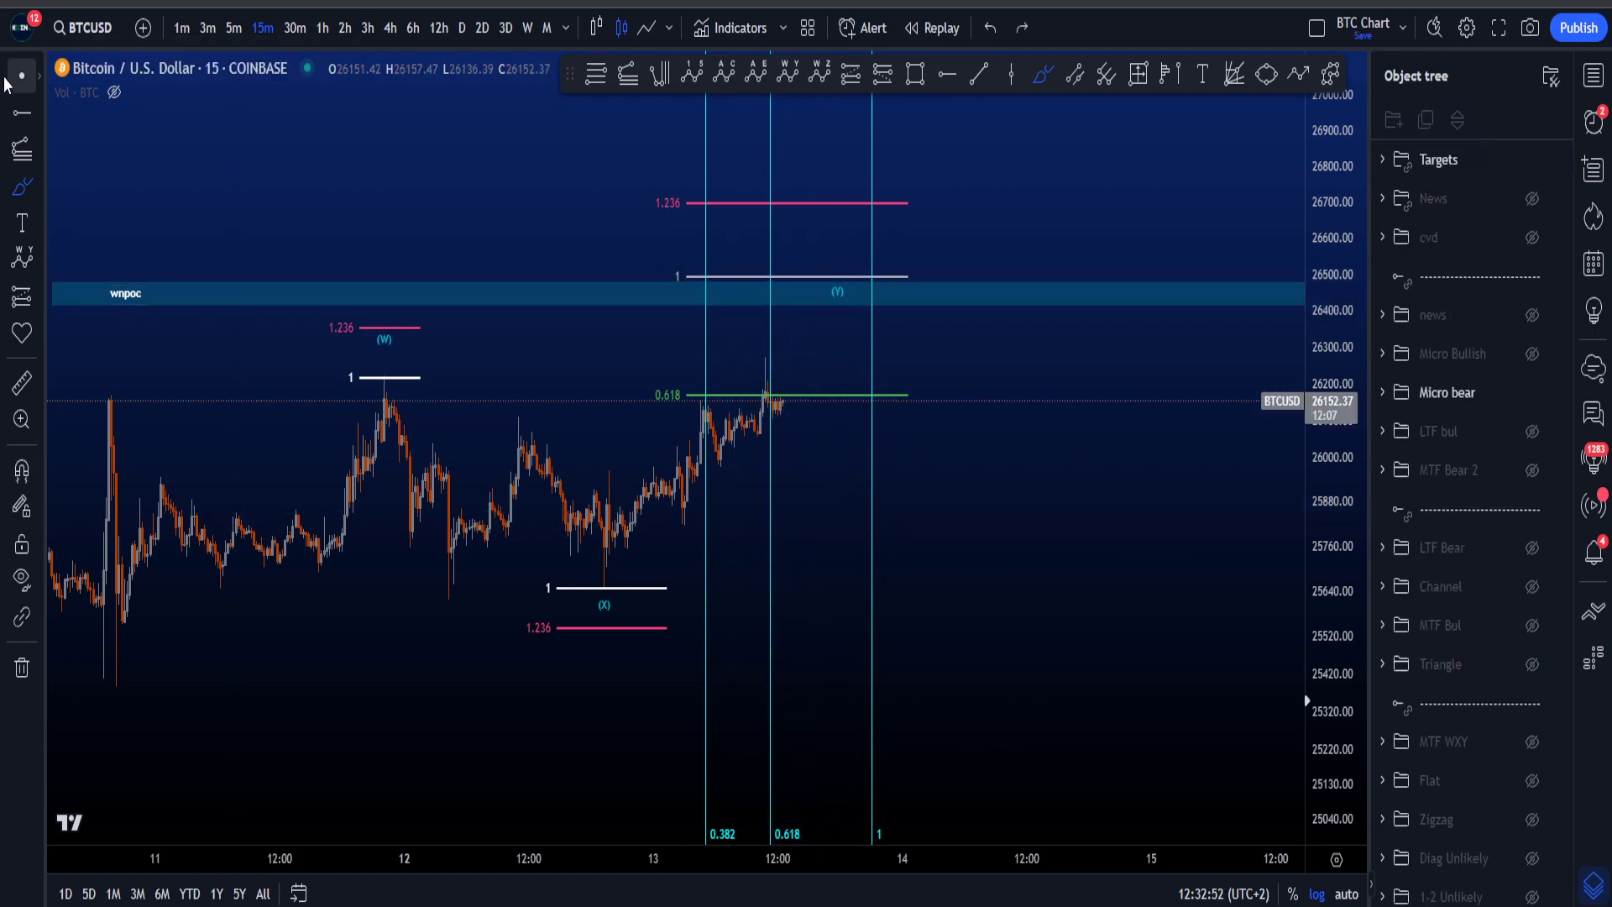
Place a horizontal ray at 26265.19 from the start of the sharp 10 June drop and brush a loop around the drop below it.
drag(1023, 498, 1082, 536)
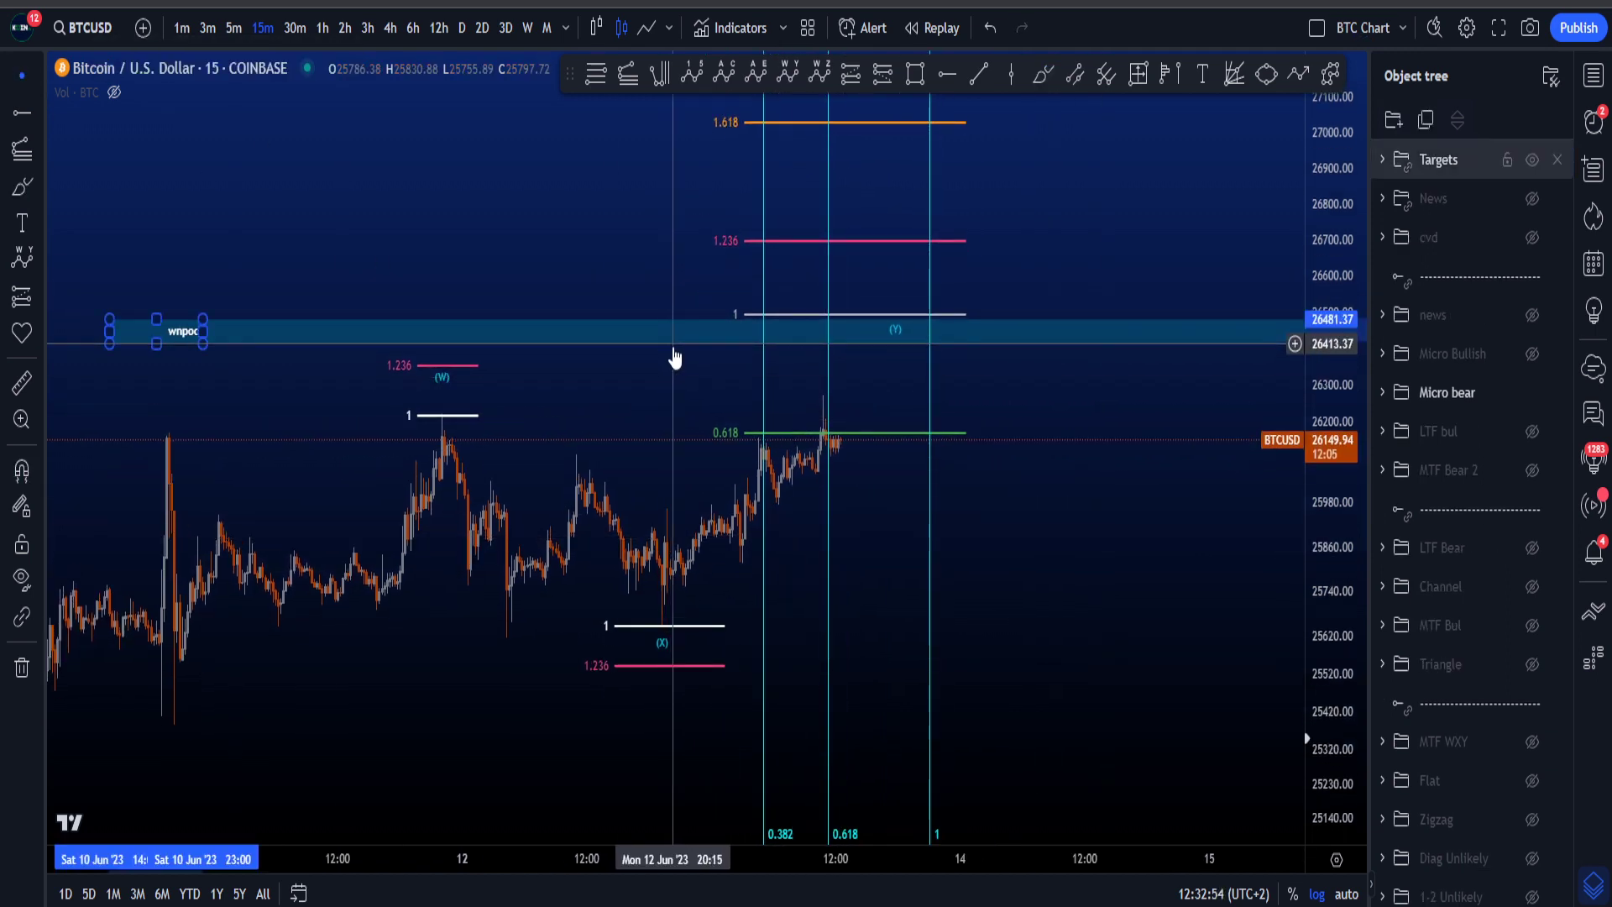
scroll(1150, 600, down, 2)
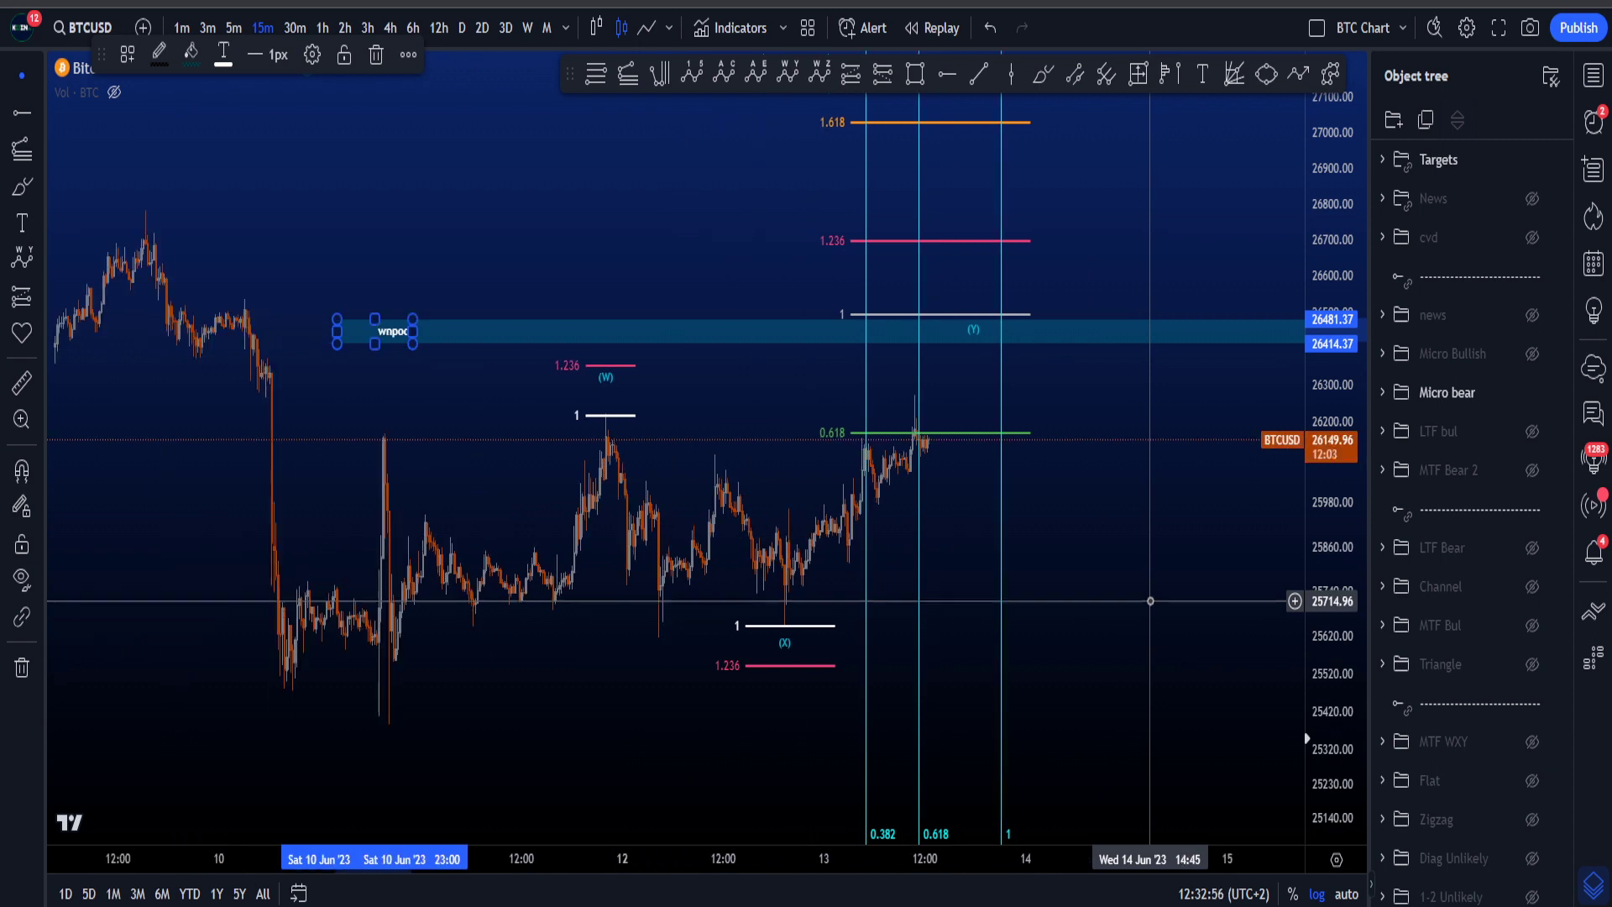
click(949, 75)
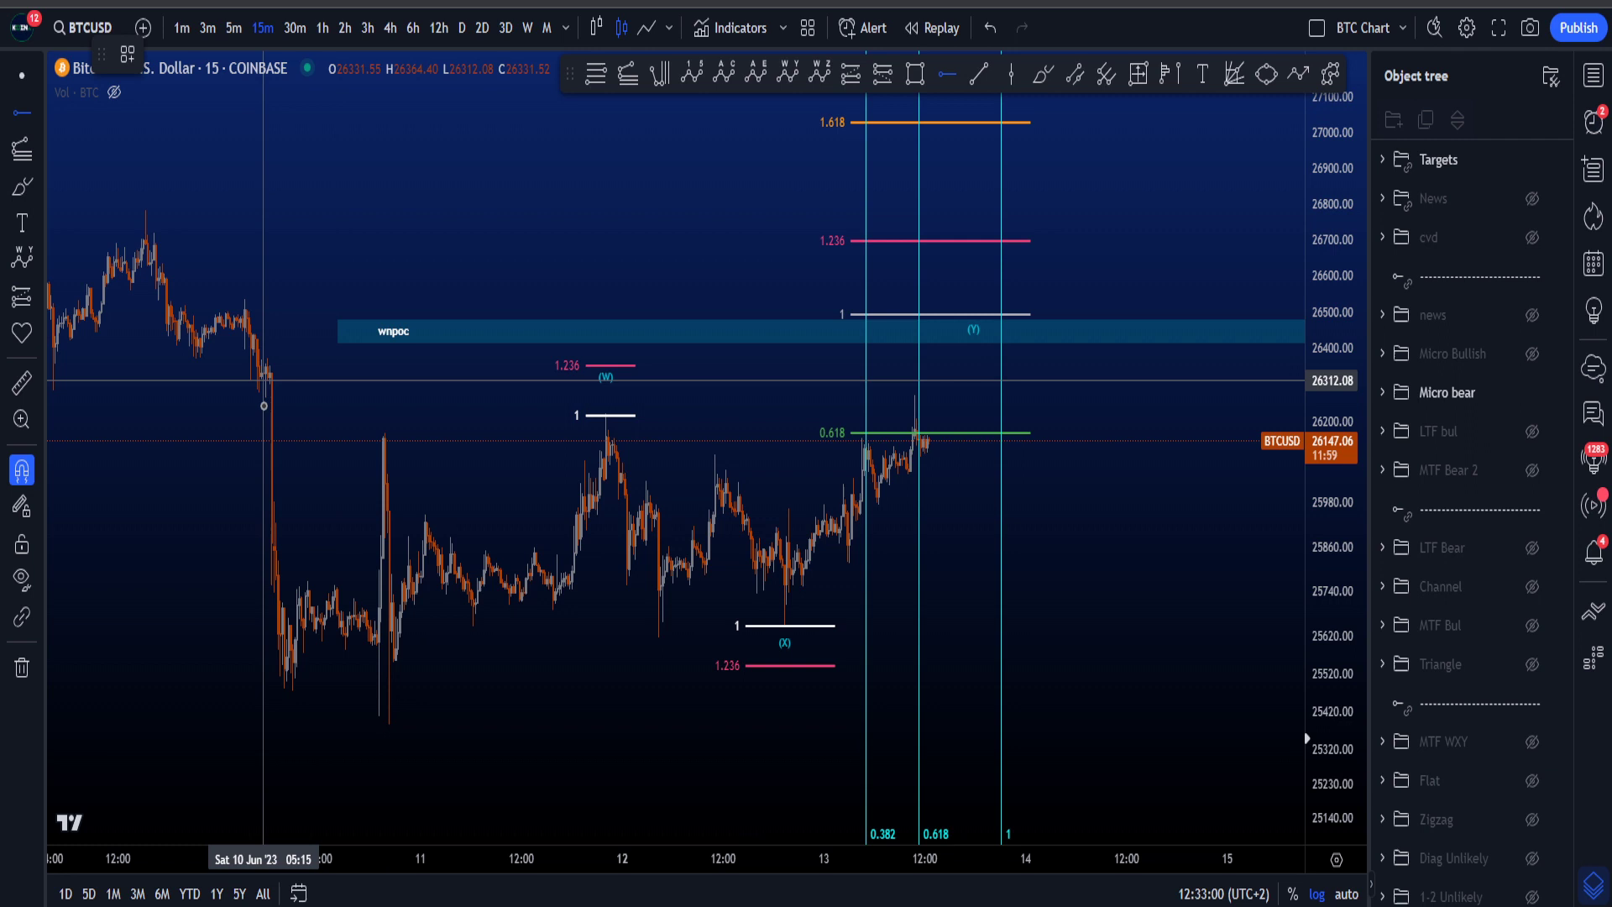
click(265, 398)
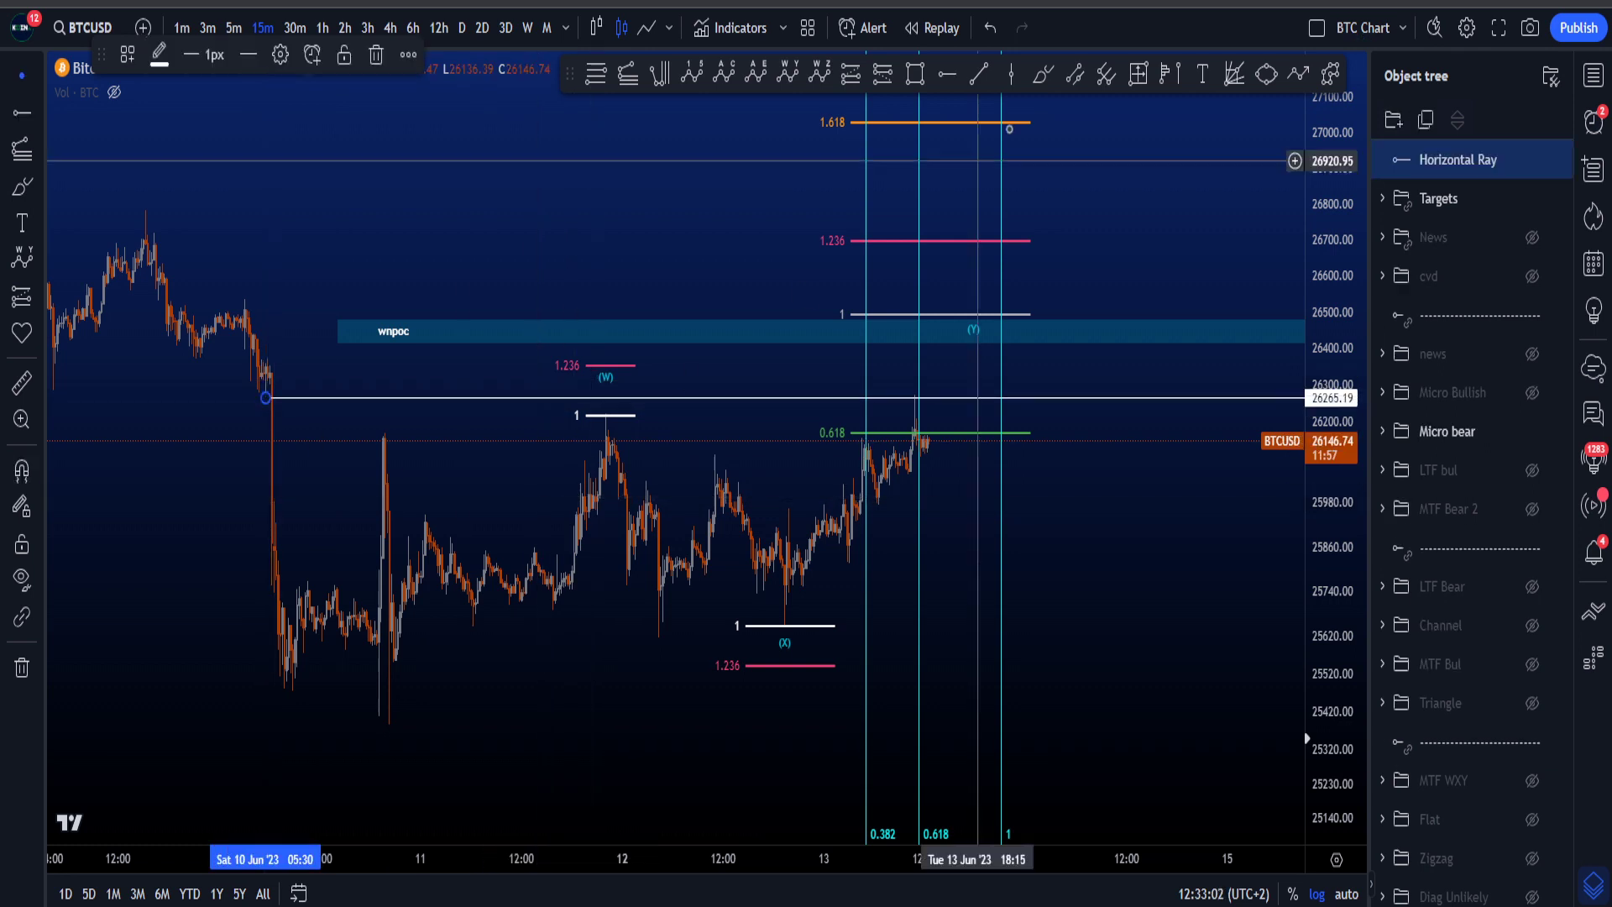
click(1042, 77)
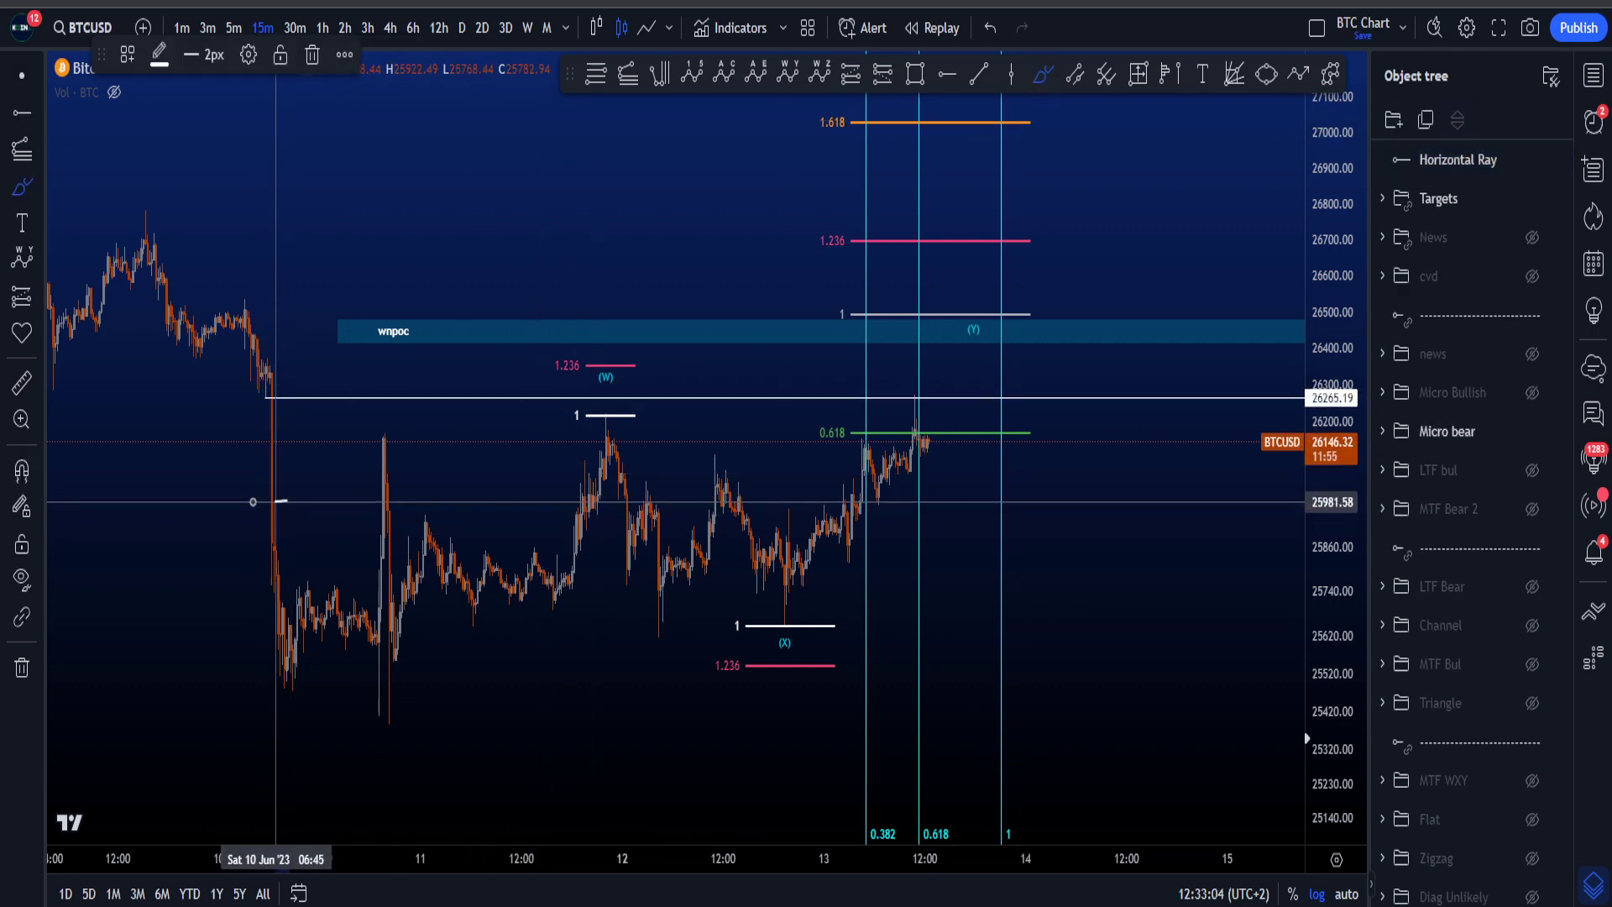
drag(252, 501, 250, 399)
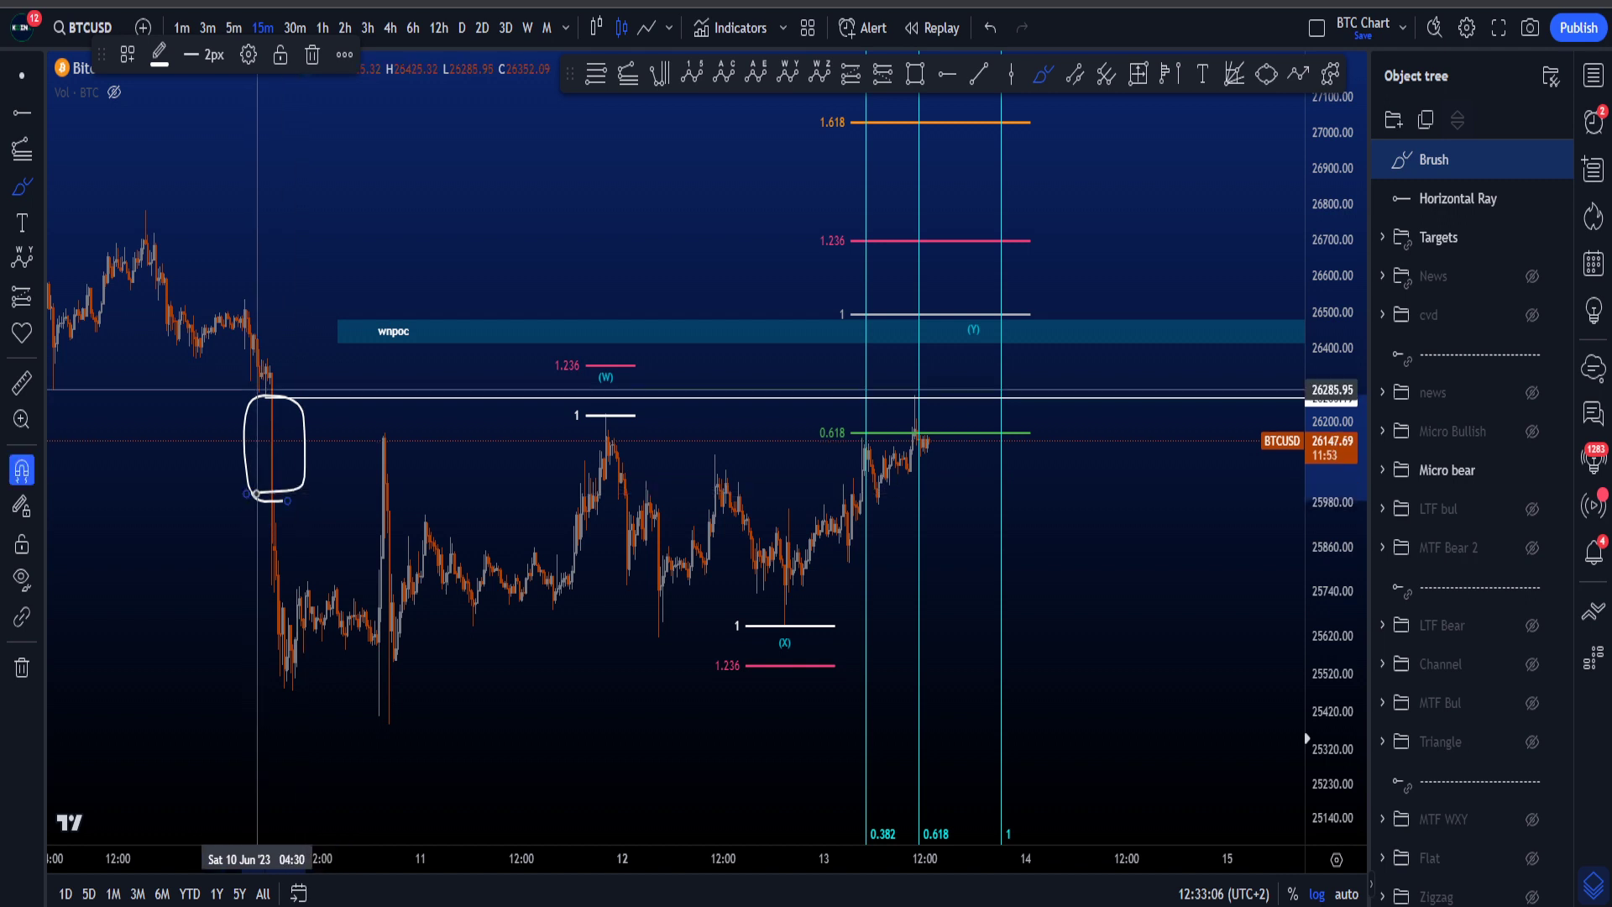
Undo the loop, then brush links from the 10 June spike to (W) and along the ray to the latest peak, undoing each stroke.
key(ctrl+z)
mouse_move(385, 420)
mouse_down()
mouse_move(384, 453)
mouse_move(612, 431)
mouse_up()
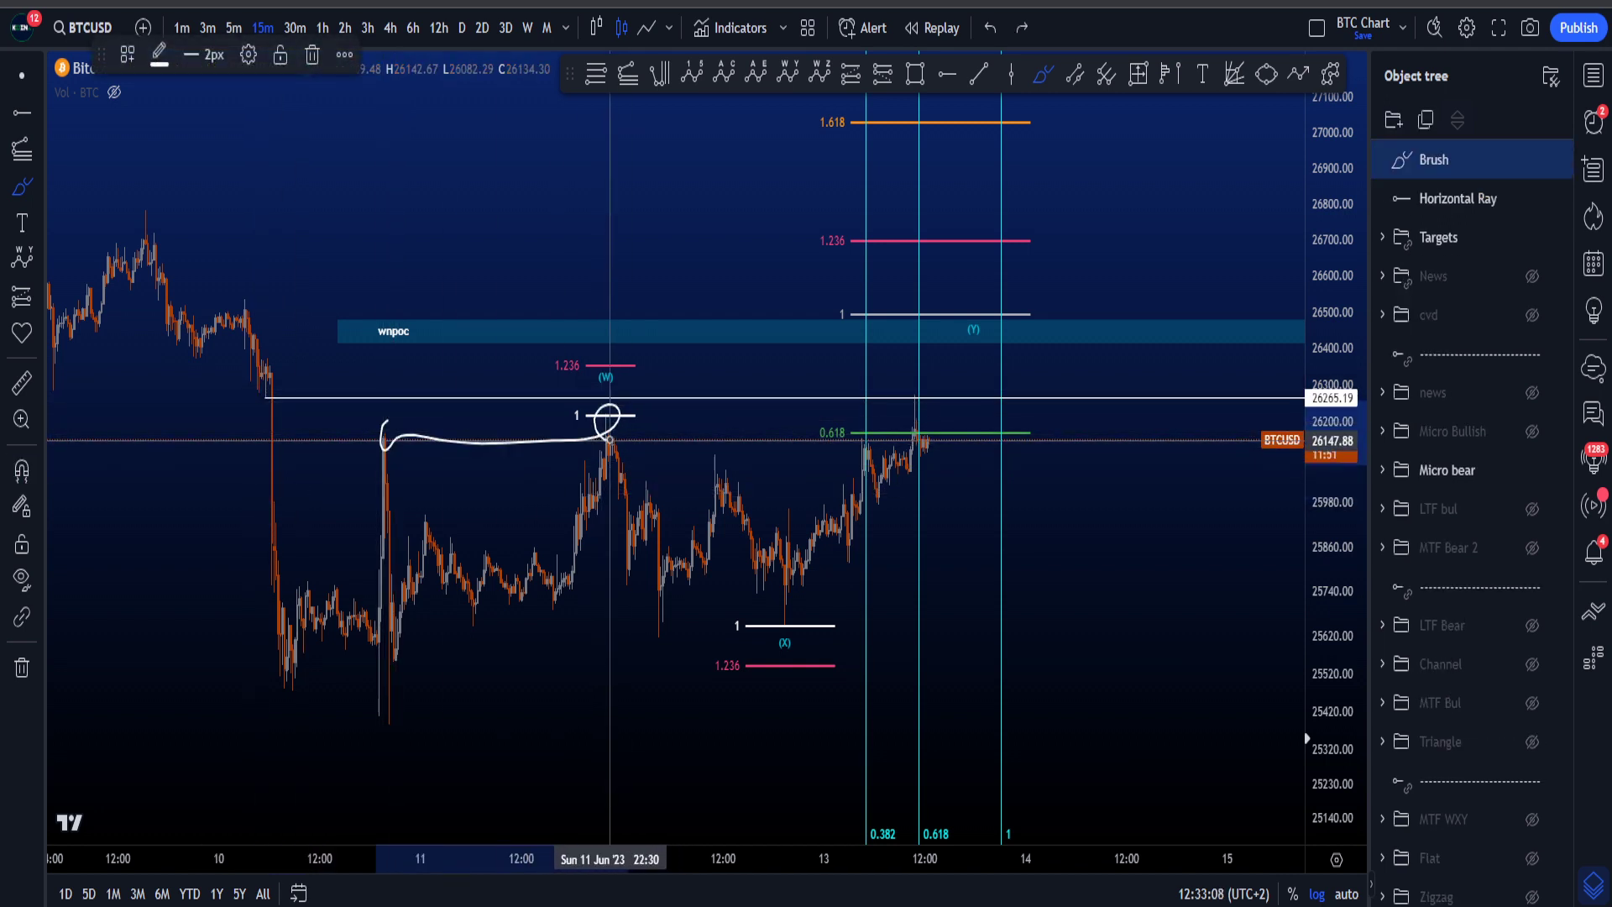
key(ctrl+z)
mouse_move(271, 384)
mouse_down()
mouse_move(256, 396)
mouse_move(890, 417)
mouse_move(898, 388)
mouse_up()
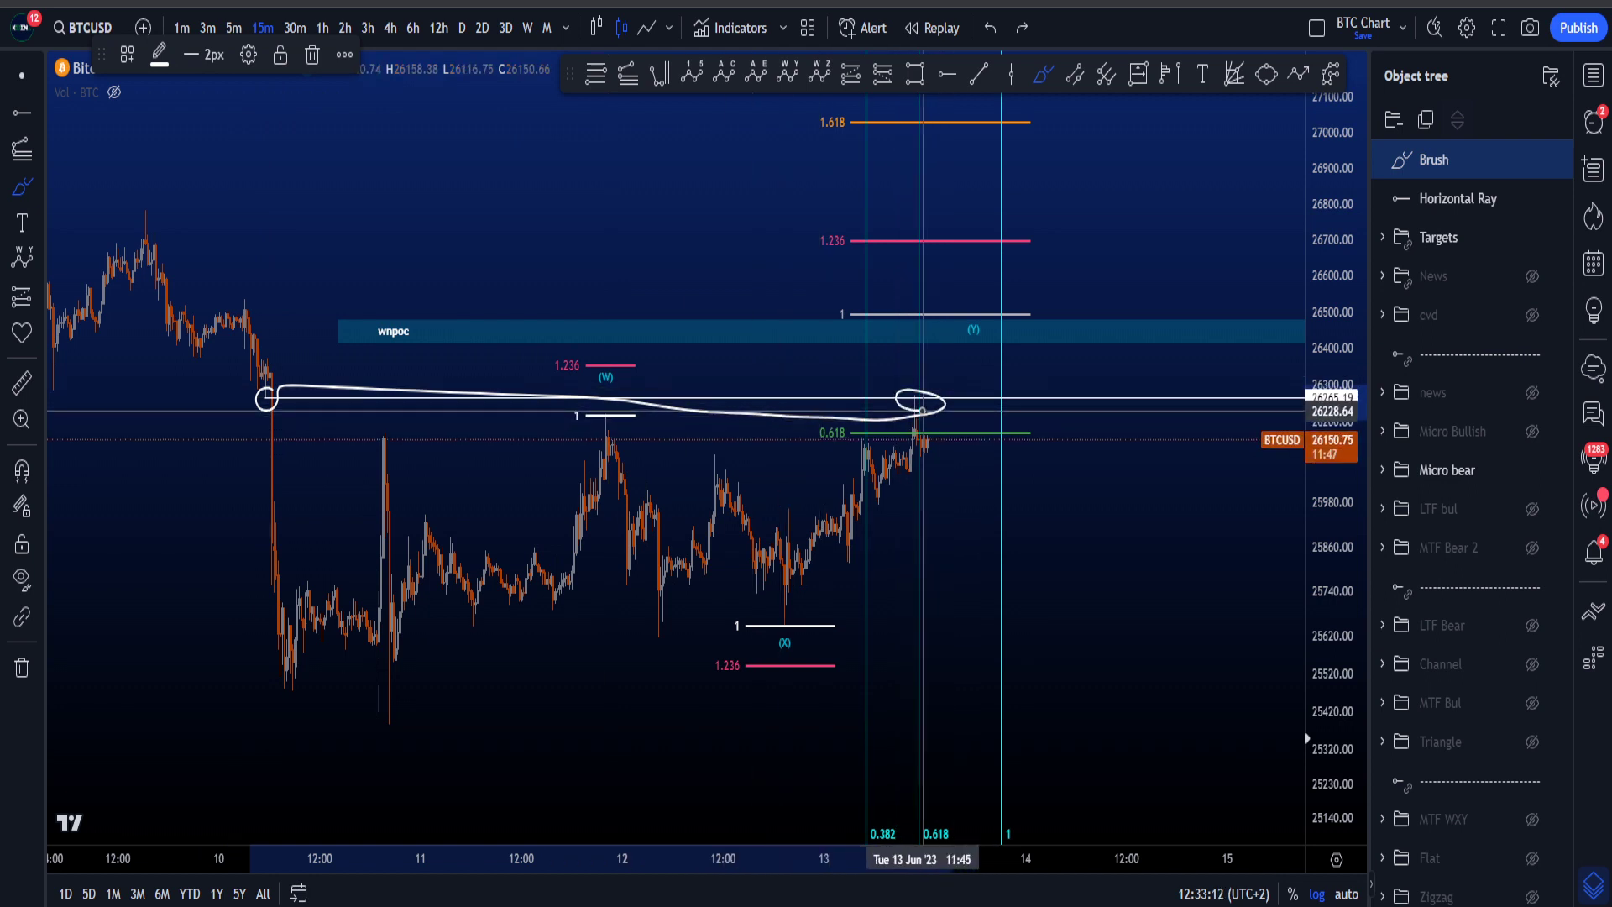
key(ctrl+z)
drag(252, 387, 277, 383)
key(ctrl+z)
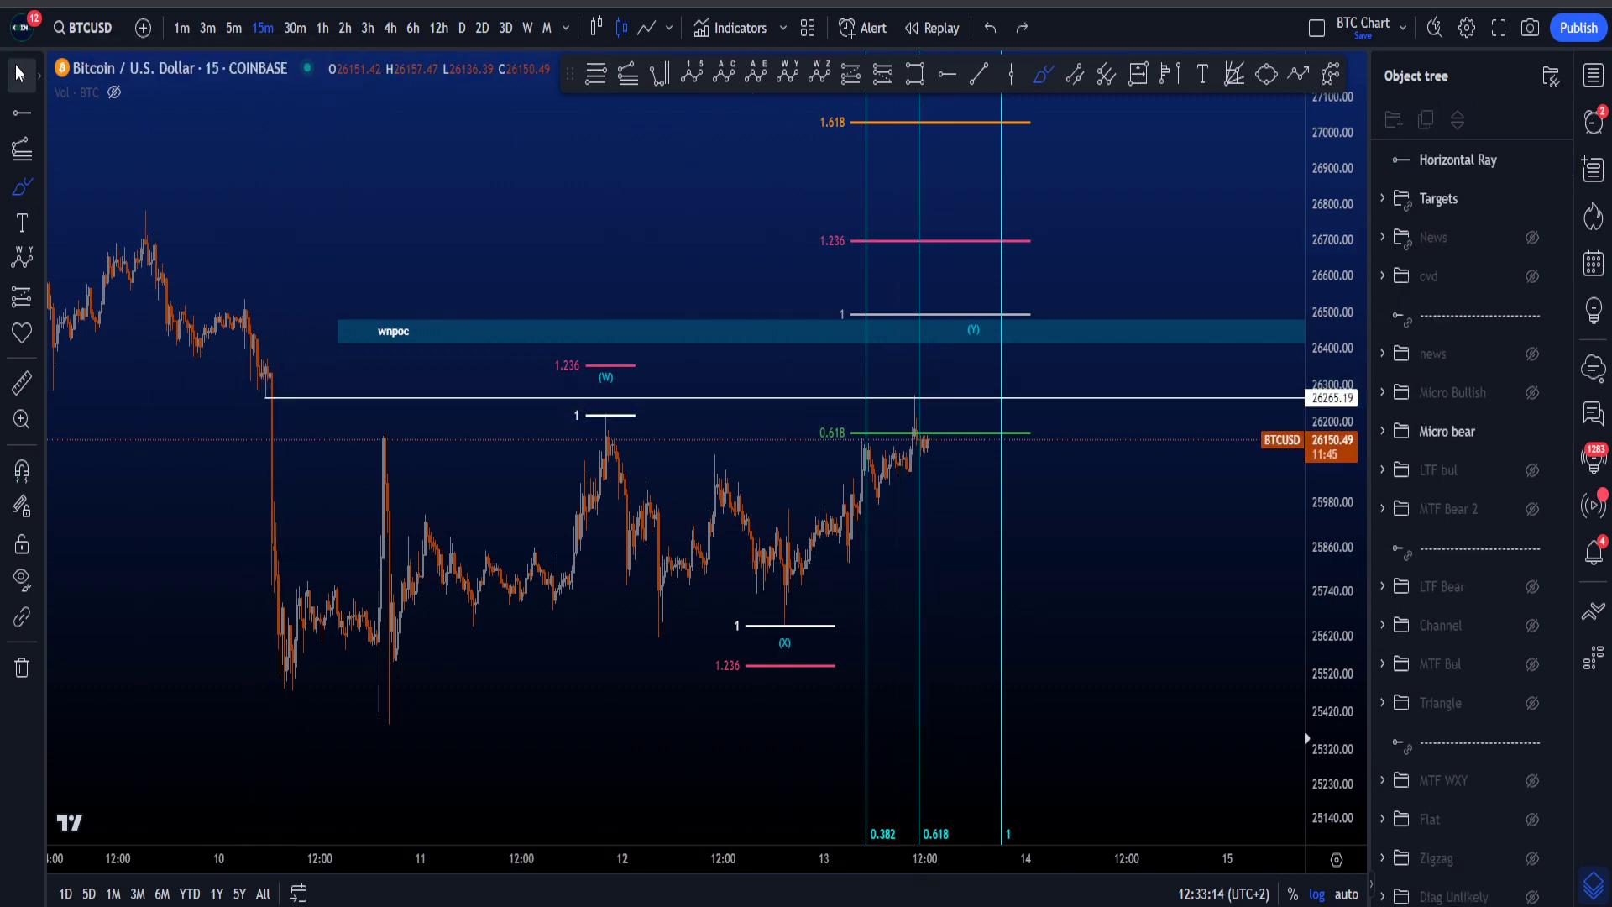
Delete the horizontal ray at 26265.19.
click(18, 74)
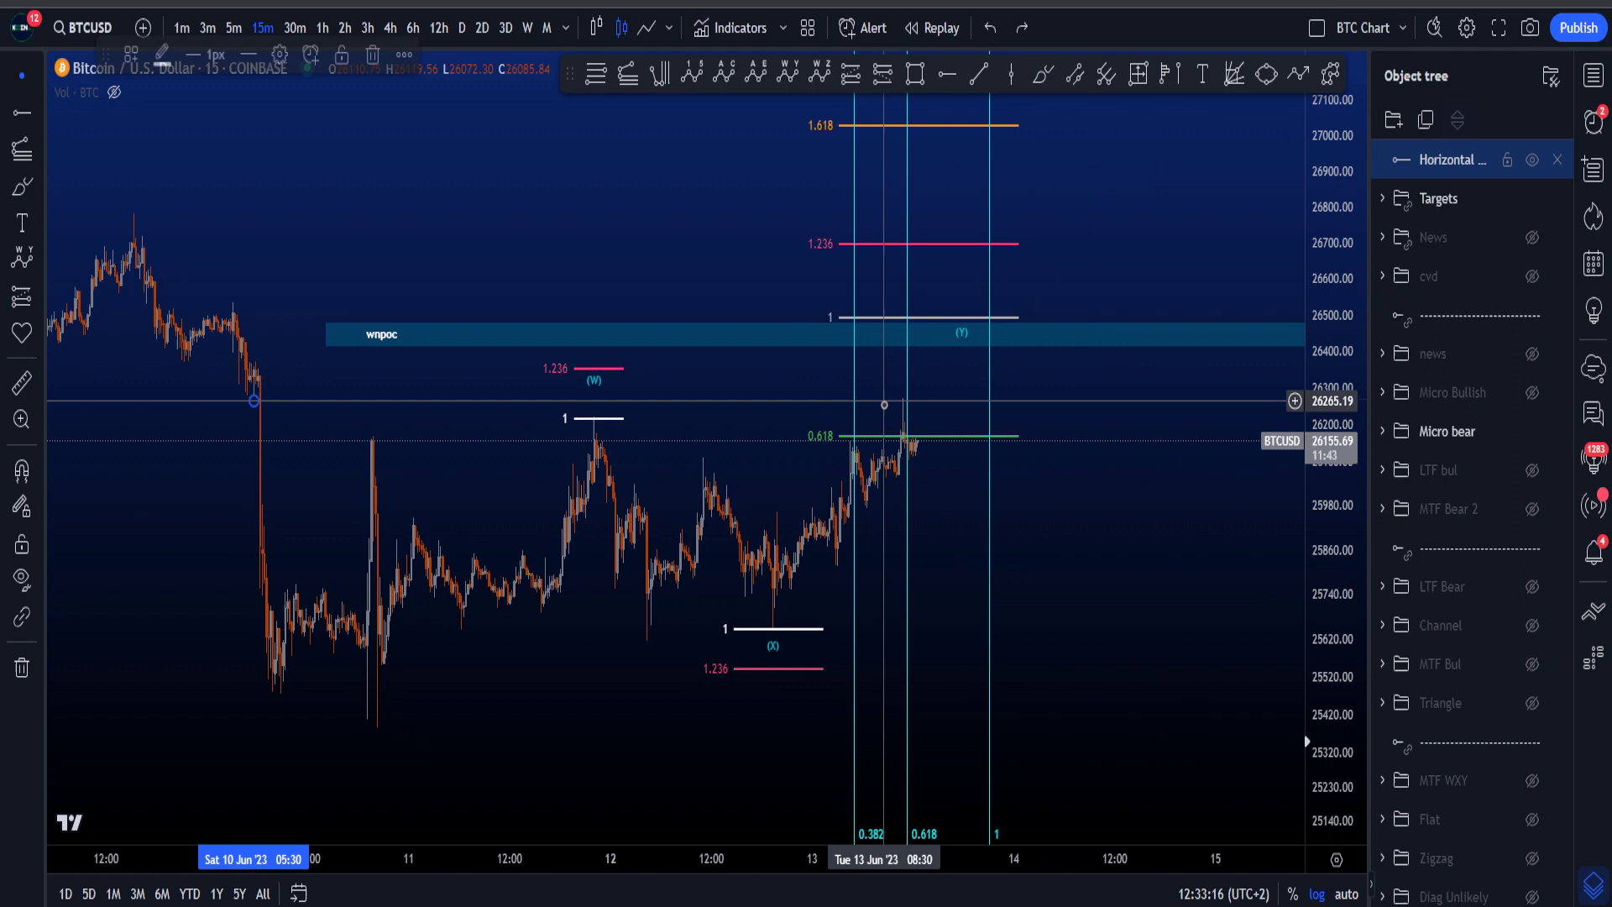
key(Delete)
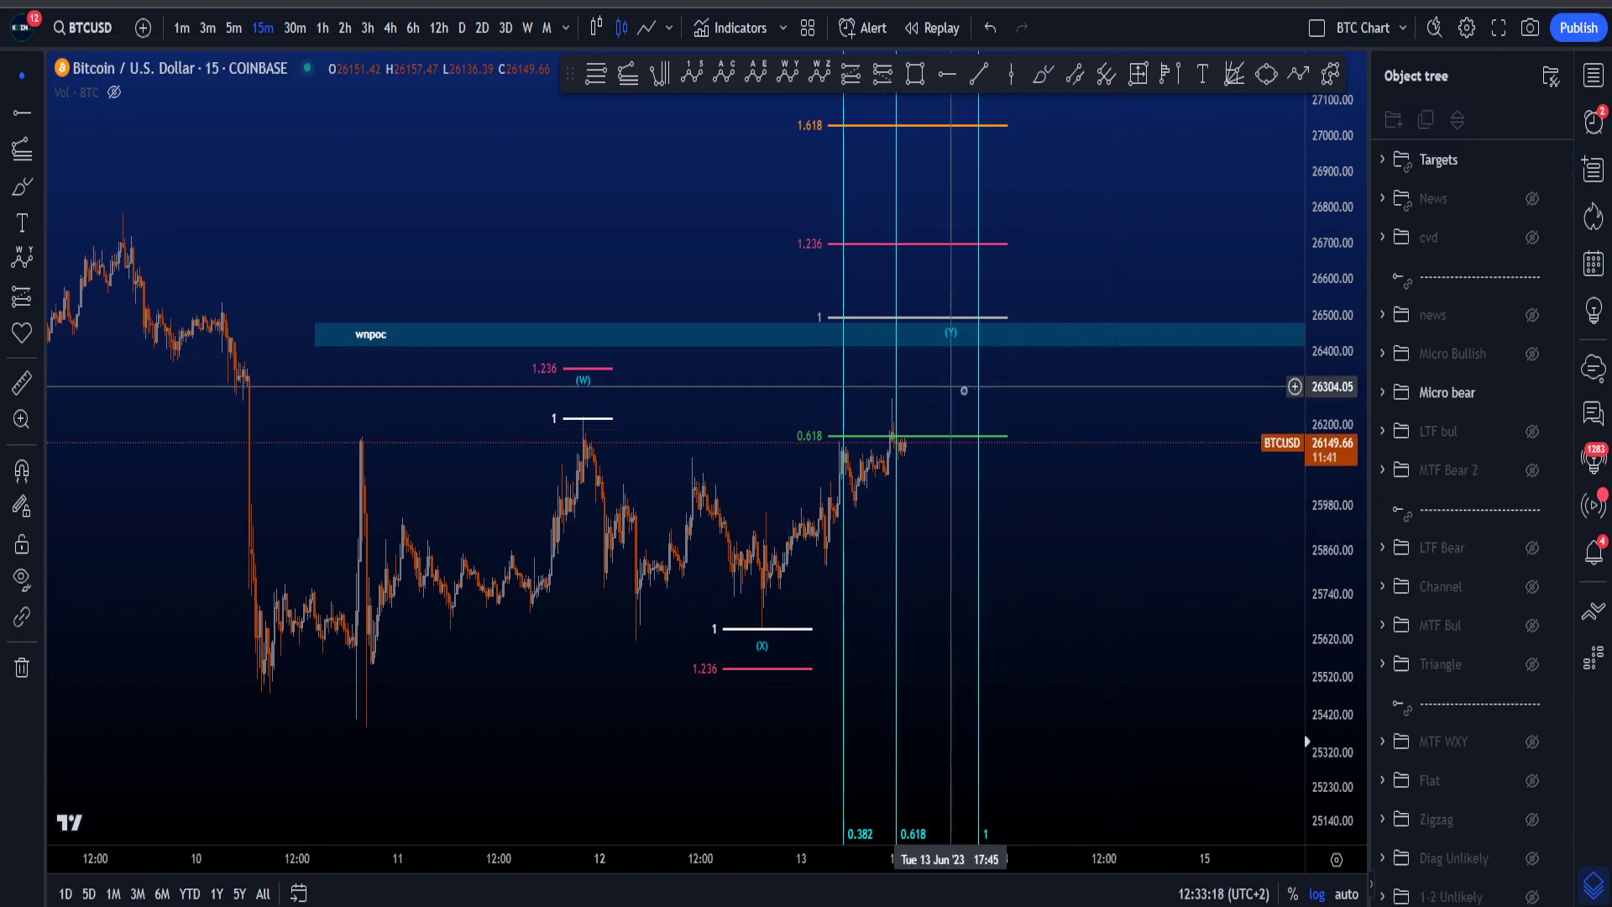
drag(926, 367, 875, 345)
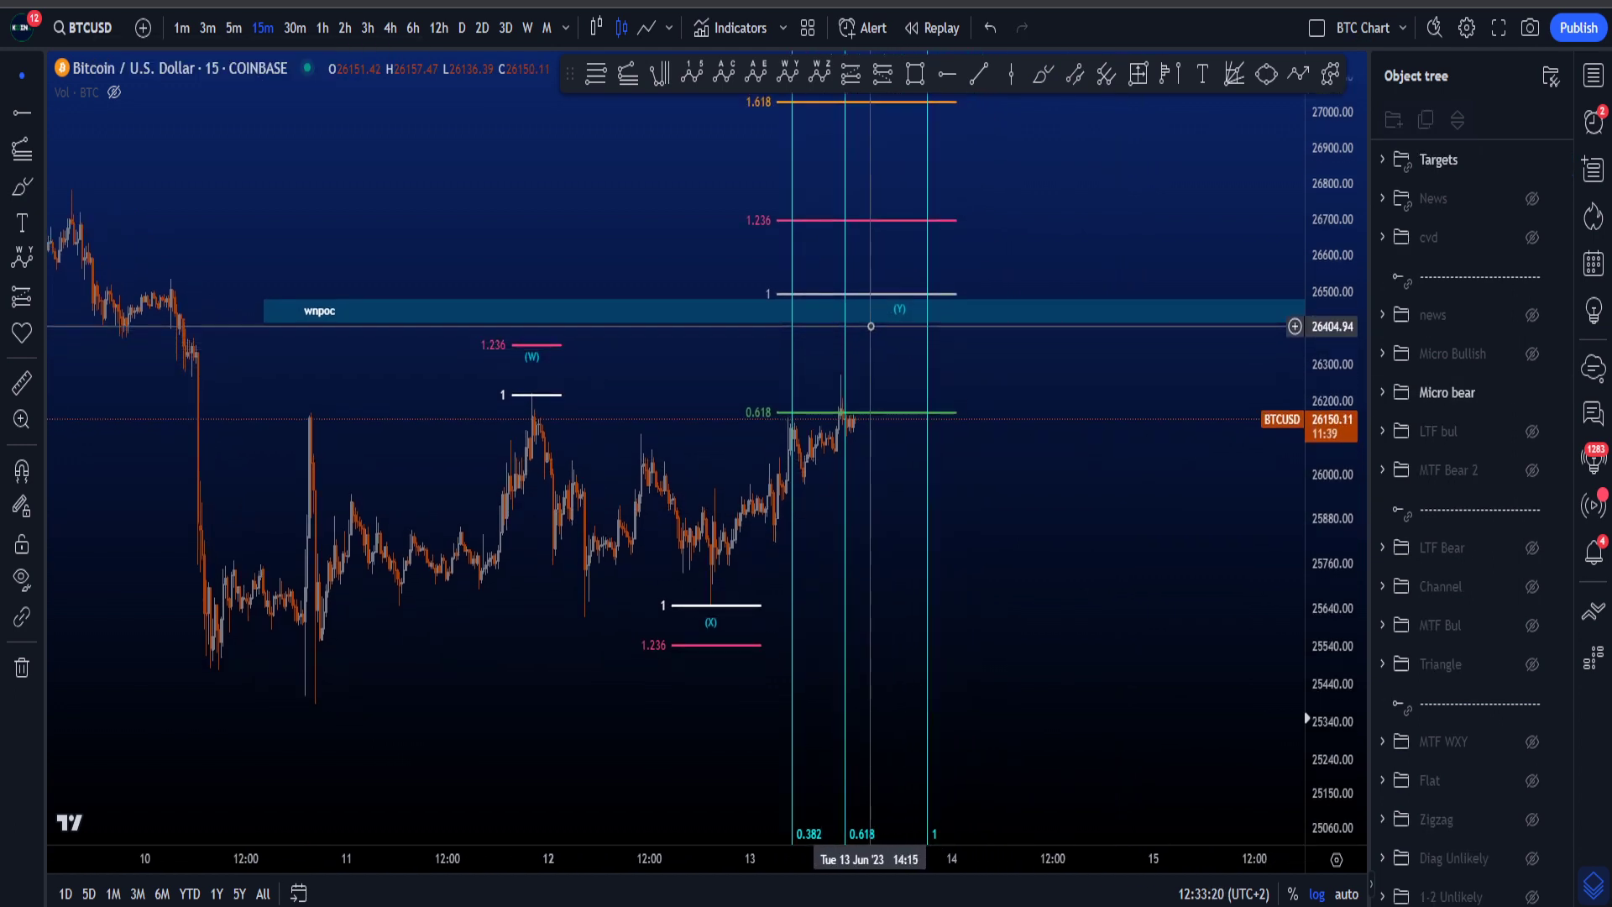
click(870, 322)
Brush two rising paths from the (X) low towards the (Y) targets, undoing both.
click(1041, 73)
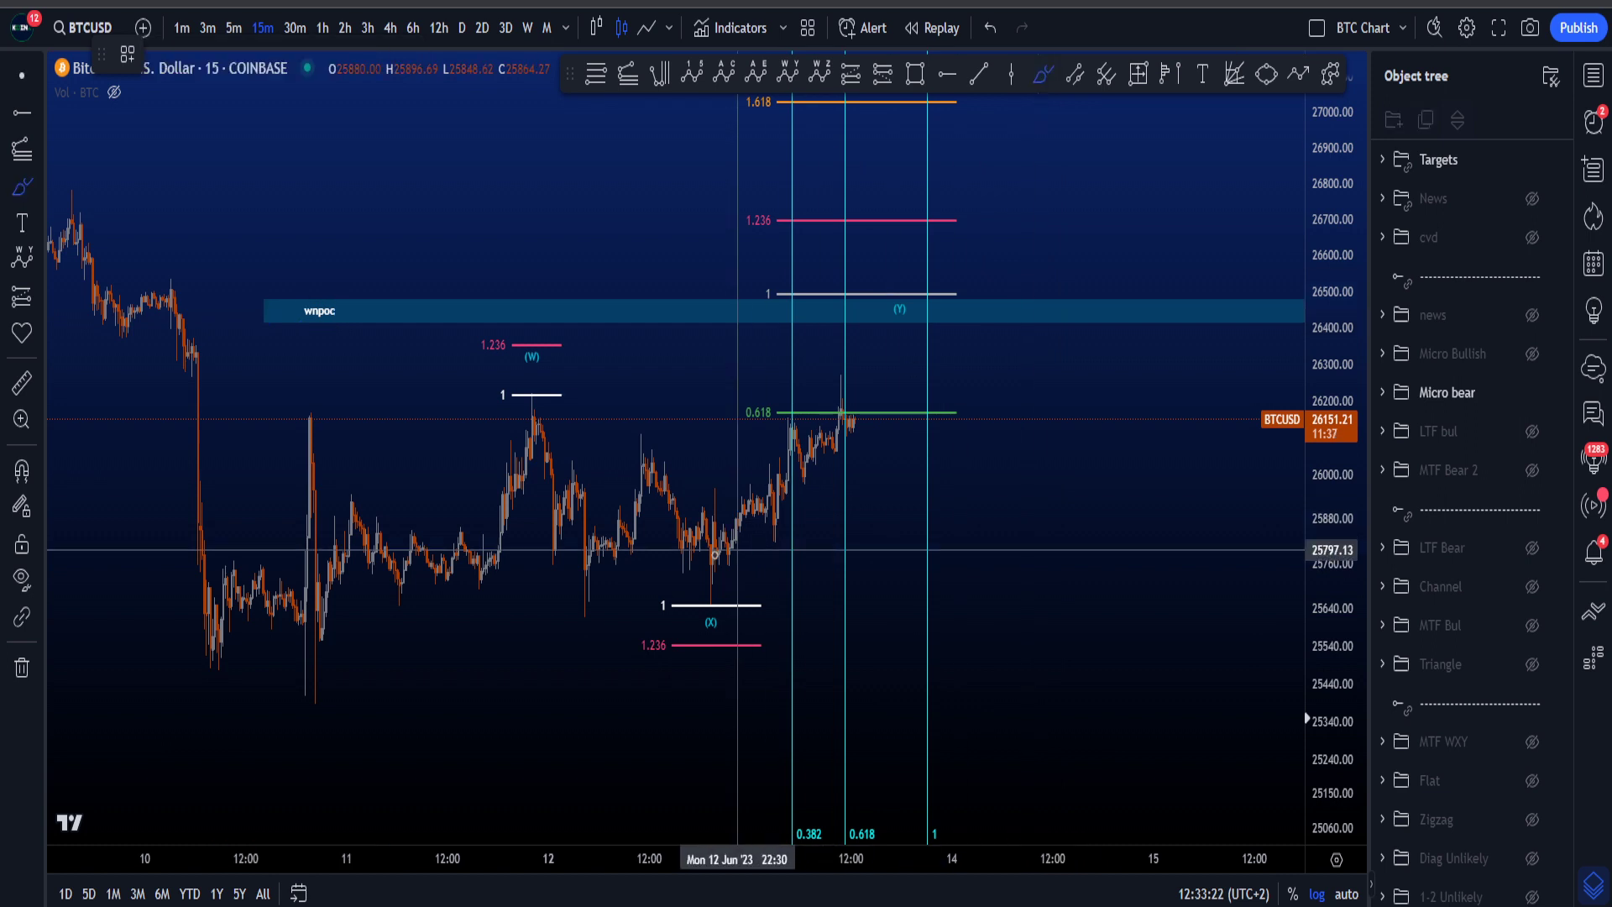
mouse_move(708, 569)
mouse_down()
mouse_move(799, 504)
mouse_move(881, 224)
mouse_up()
key(ctrl+z)
mouse_move(720, 550)
mouse_down()
mouse_move(957, 411)
mouse_move(1007, 315)
mouse_up()
key(ctrl+z)
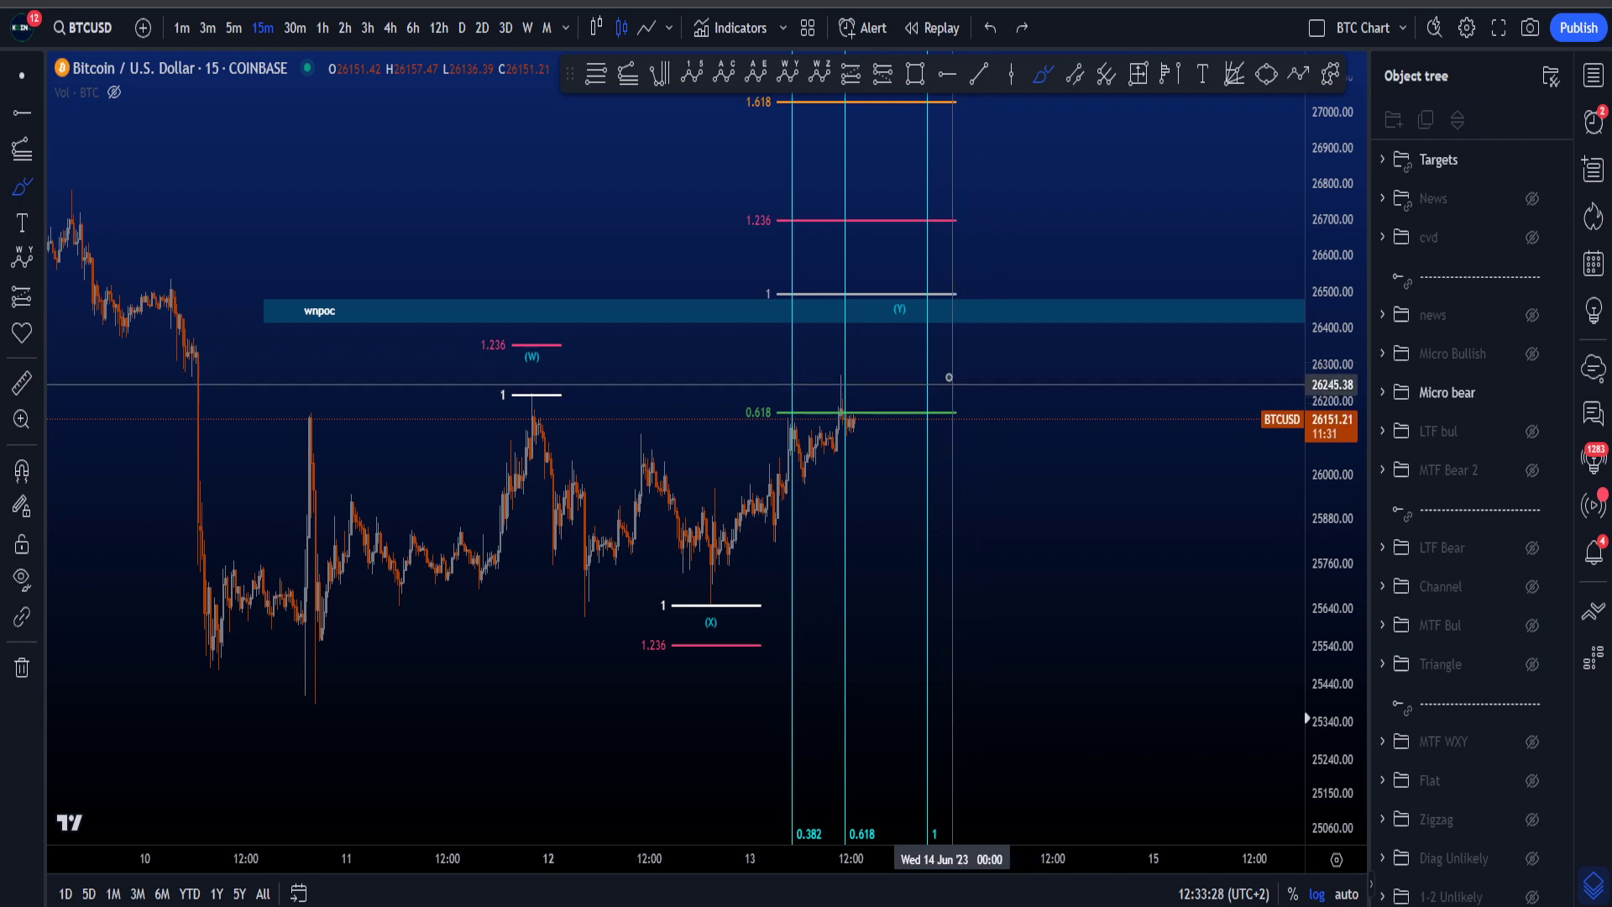
Swap the Micro bear drawings for the Micro Bullish ones, then restore the Micro bear view.
click(1532, 393)
click(1532, 353)
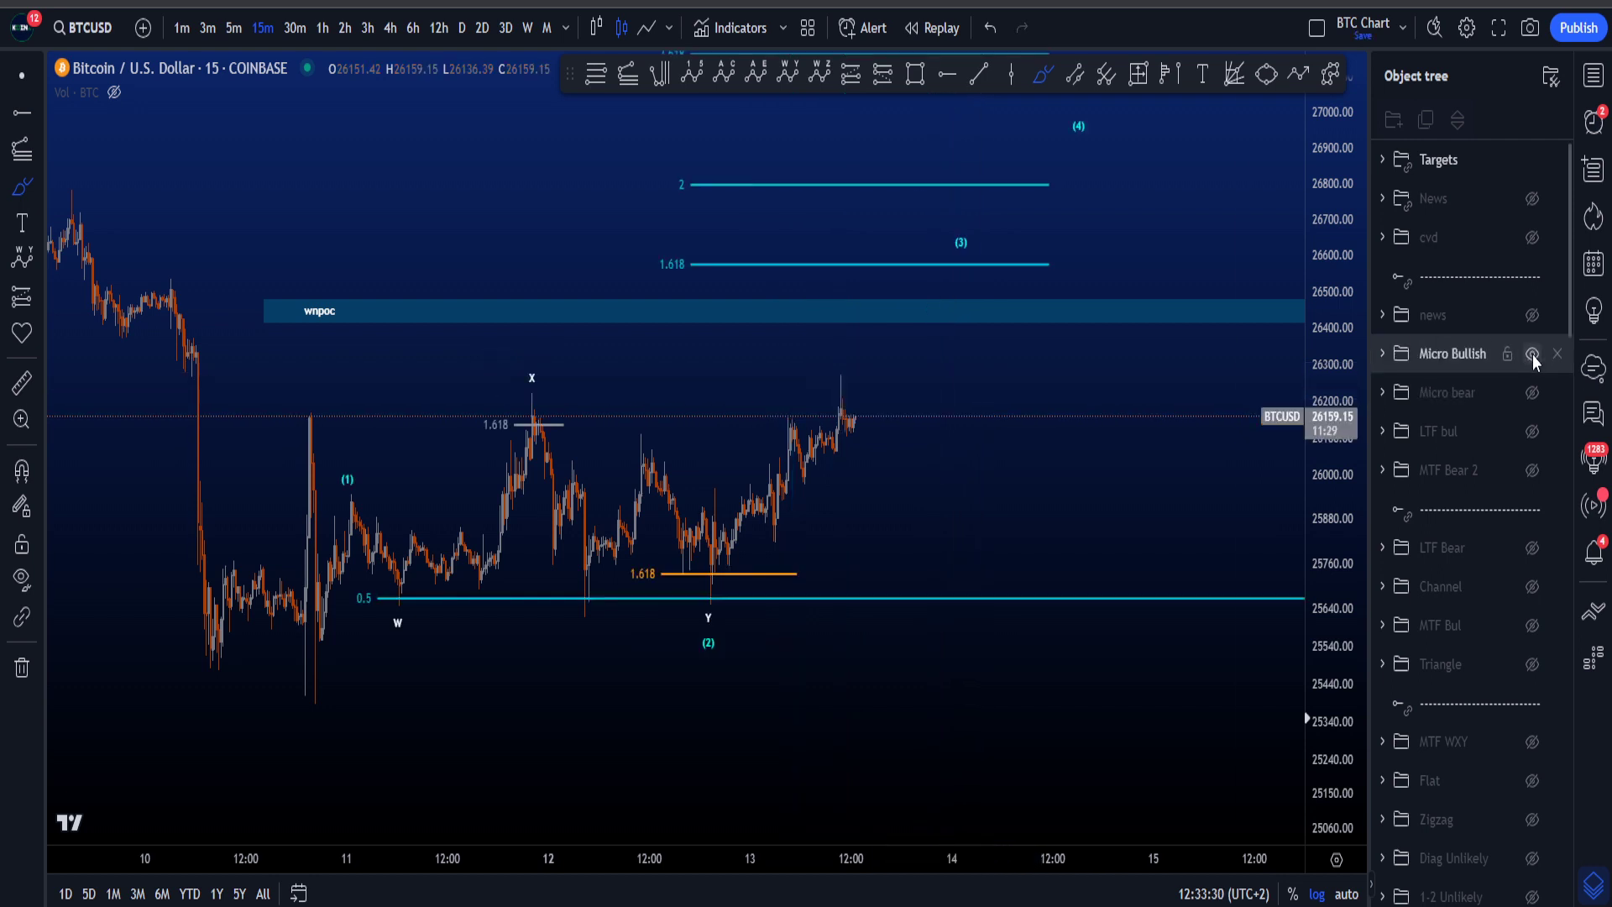
click(1532, 353)
click(1532, 393)
Brush an arc up to (Y) and down to about 25451, then circle the 1 to 1.236 target area, undoing the strokes.
mouse_move(831, 388)
mouse_down()
mouse_move(950, 356)
mouse_move(1089, 675)
mouse_up()
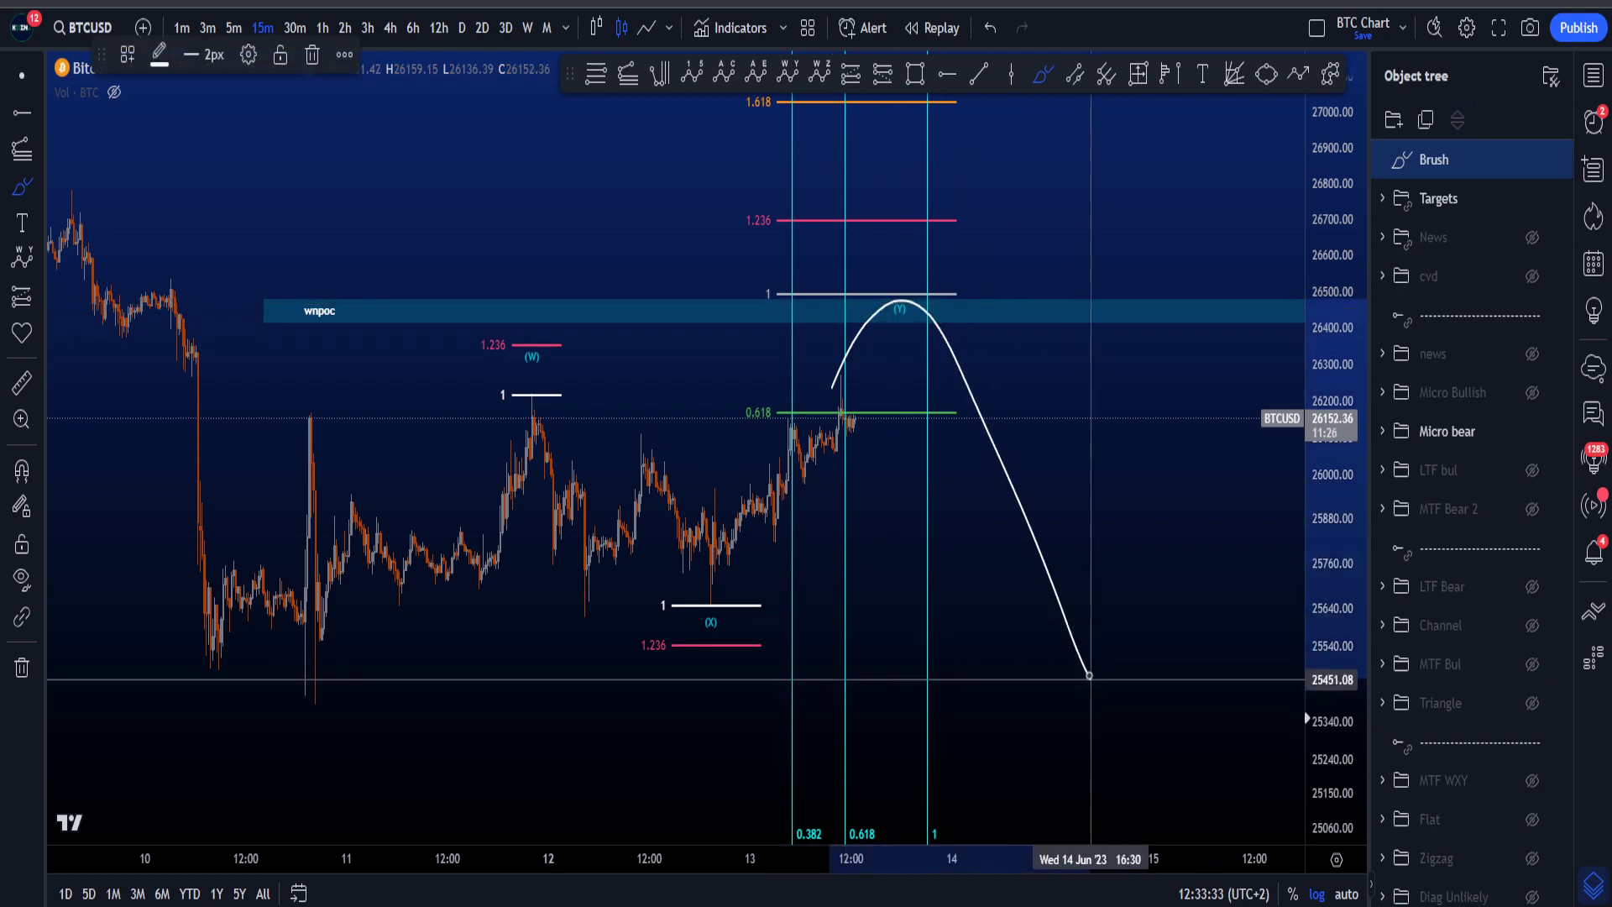
key(ctrl+z)
mouse_move(787, 319)
mouse_down()
mouse_move(740, 282)
mouse_move(954, 225)
mouse_move(809, 320)
mouse_up()
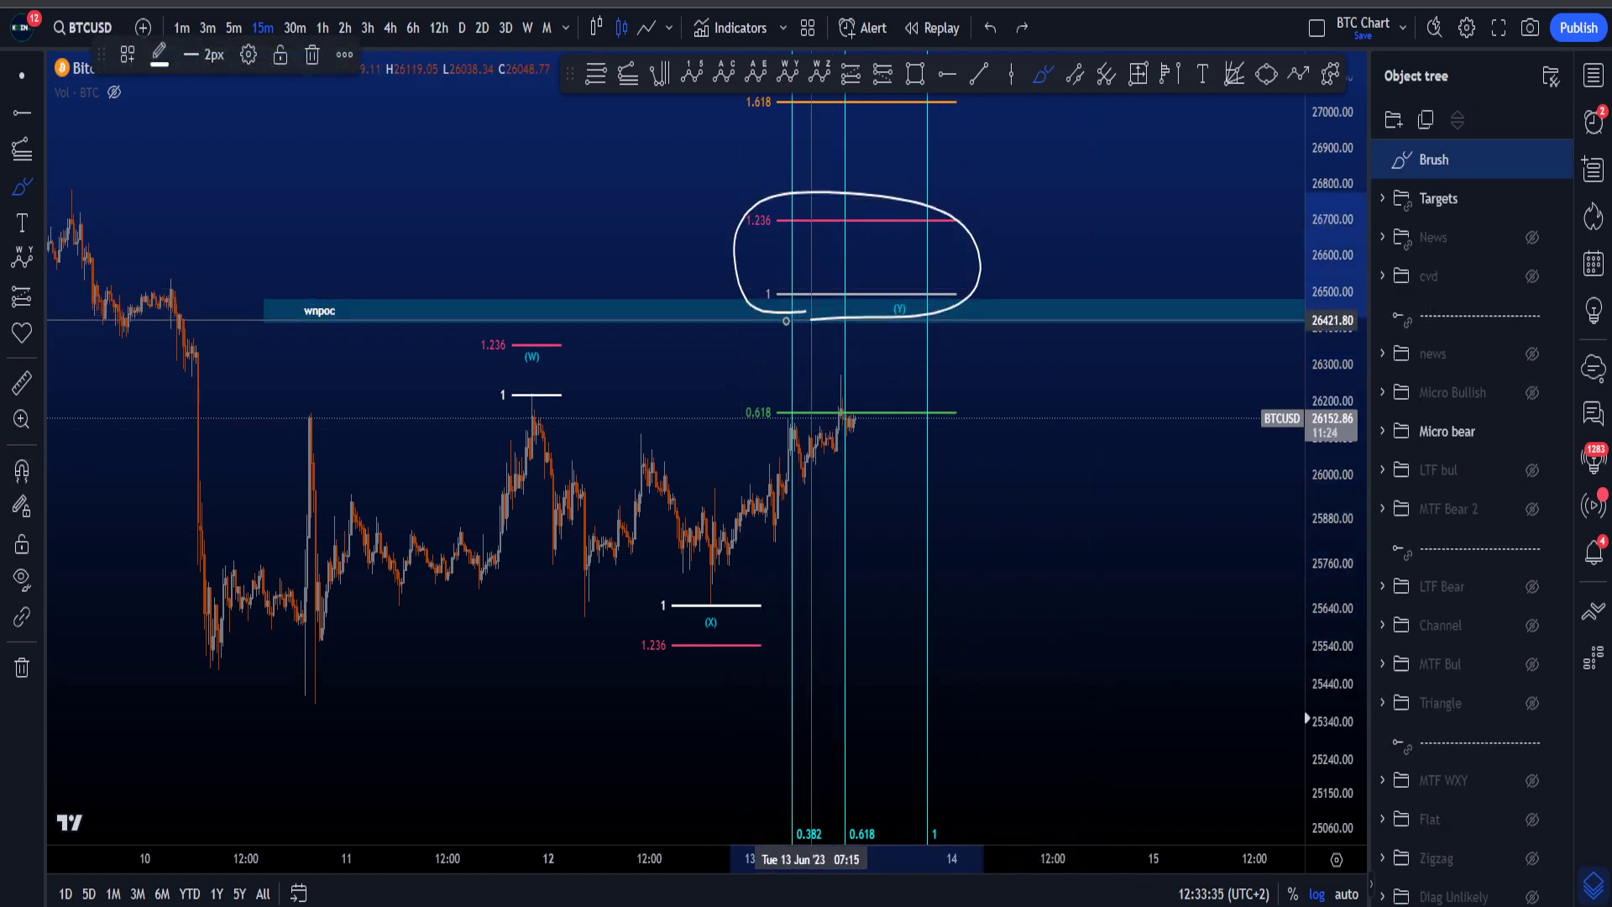
key(ctrl+z)
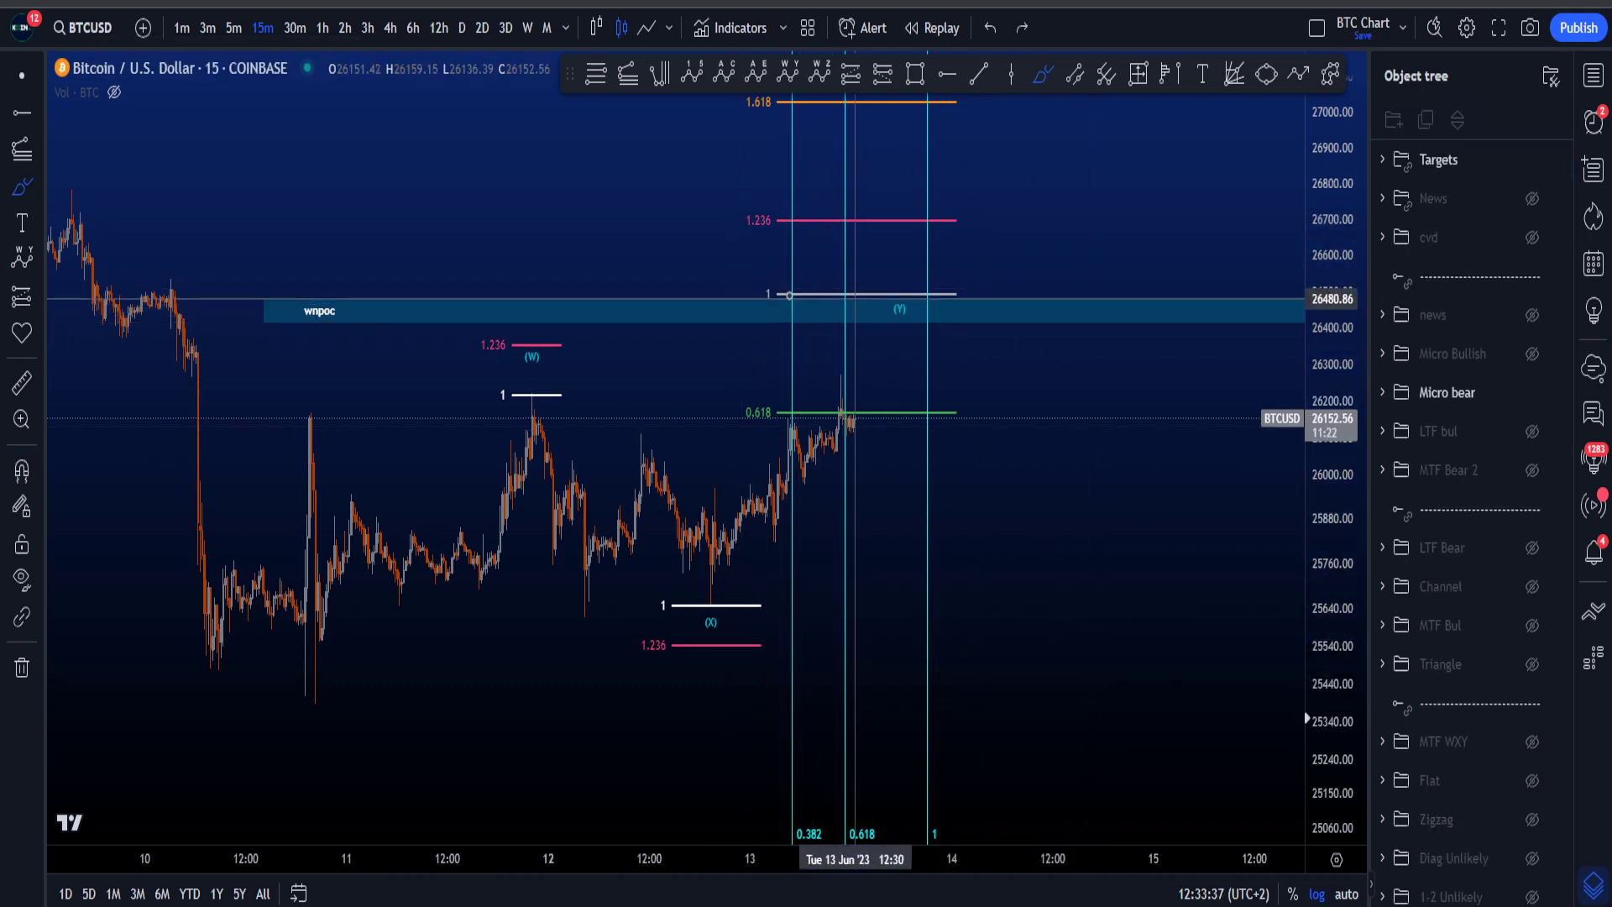
drag(830, 298, 827, 297)
key(ctrl+z)
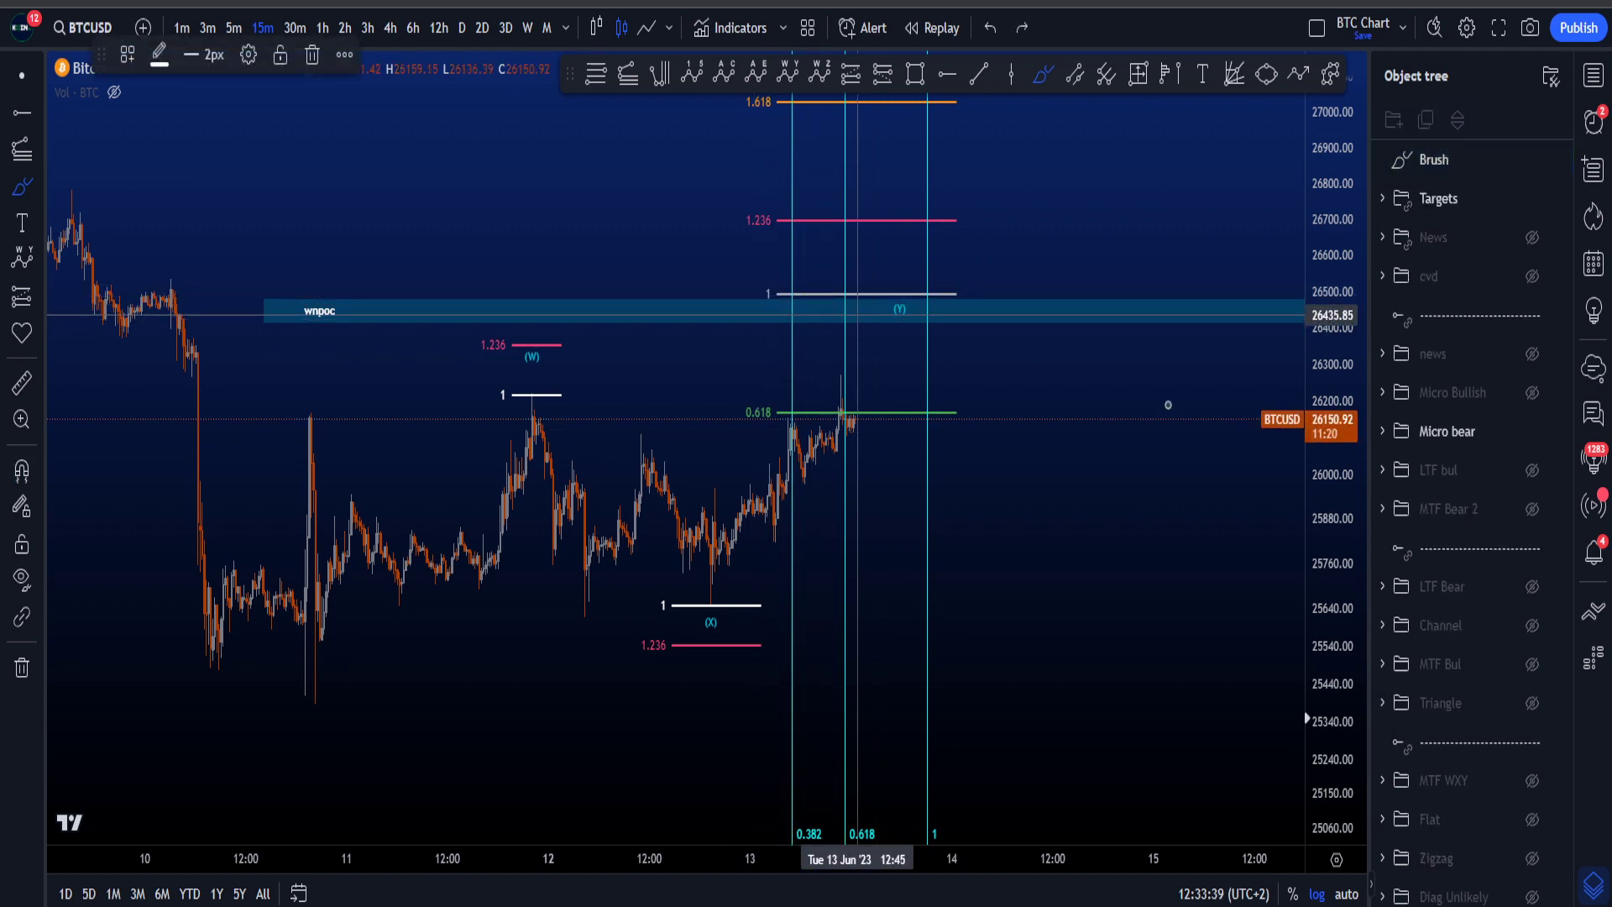
Hide the Micro bear group and show the Micro Bullish group on the chart.
click(1532, 392)
click(1533, 353)
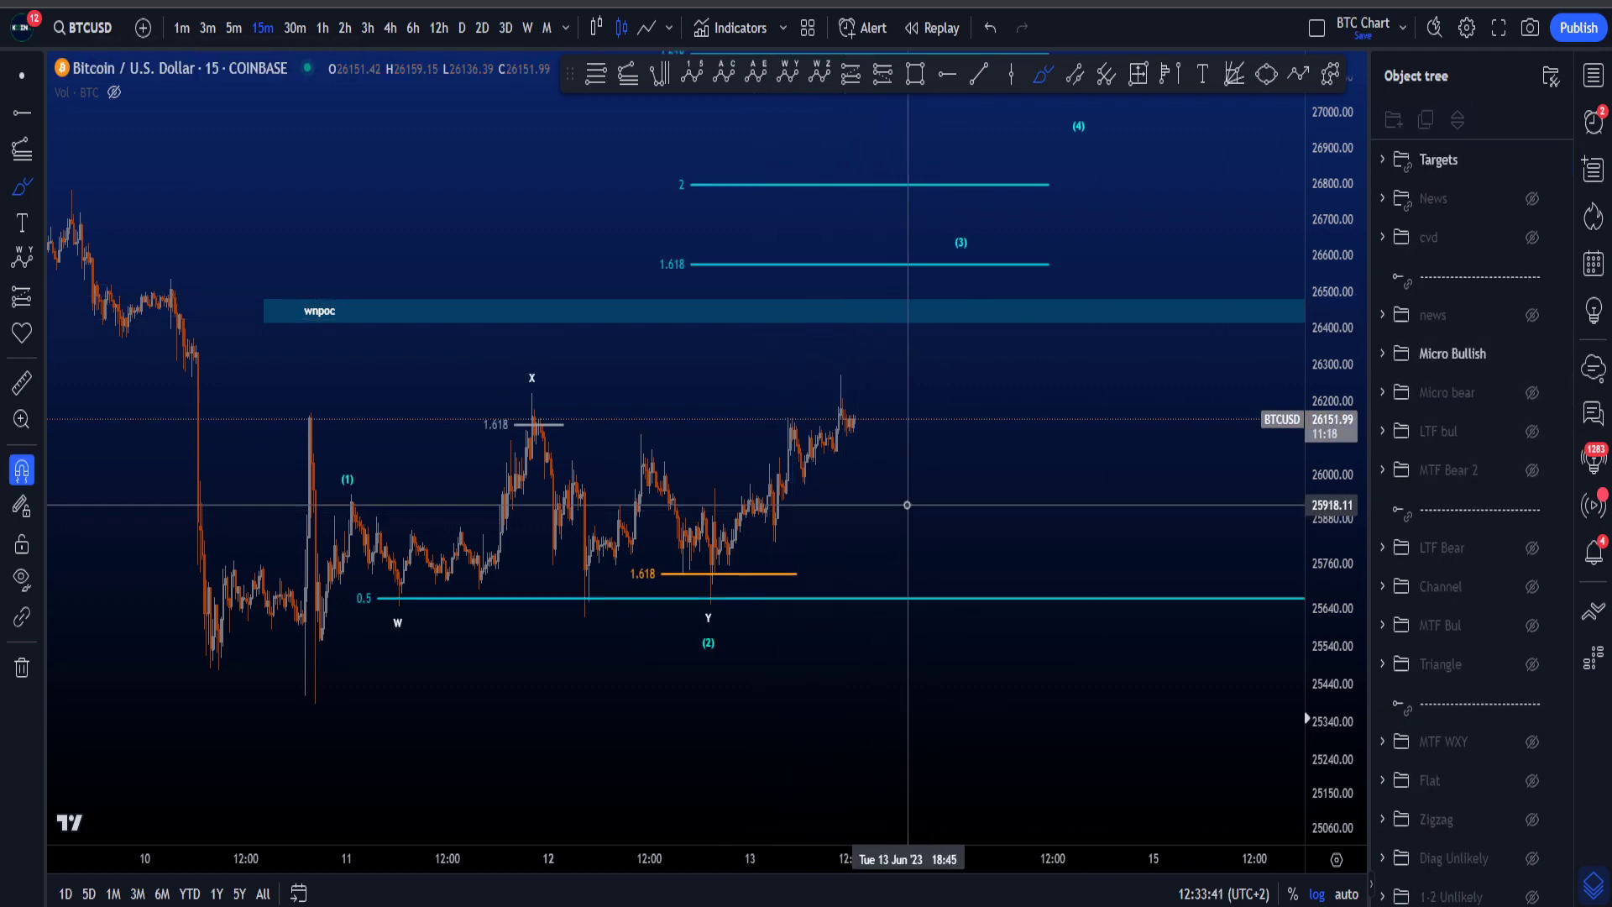
scroll(907, 504, up, 1)
scroll(329, 568, up, 1)
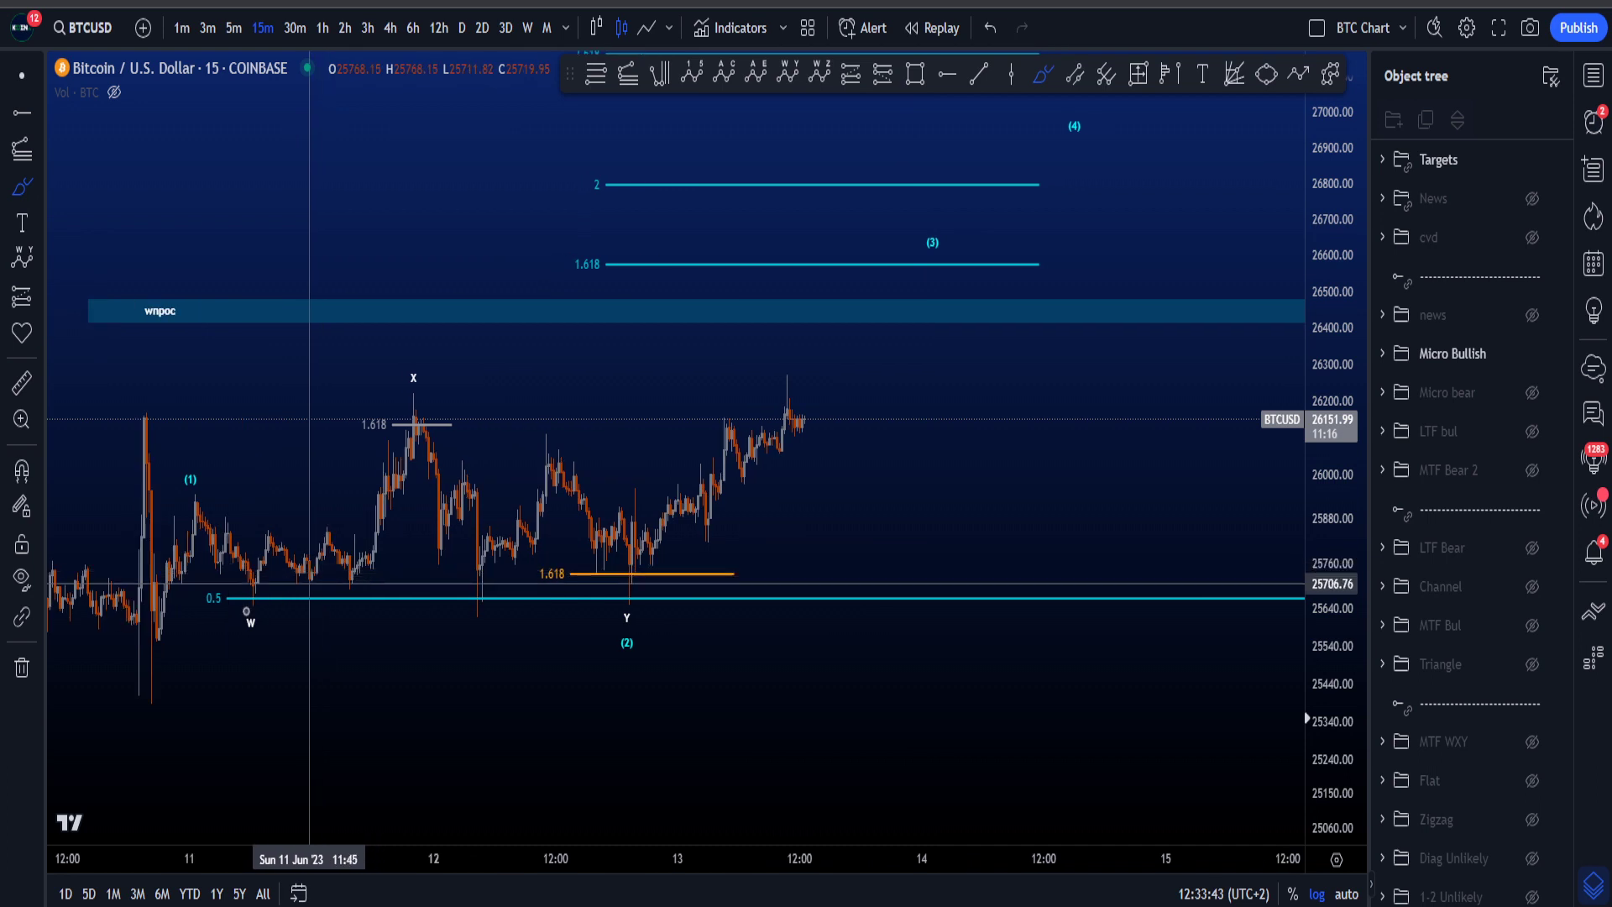
Brush a loop around the rise to wave (1), then trace its small subwaves up to (1), undoing both strokes.
drag(140, 680, 168, 579)
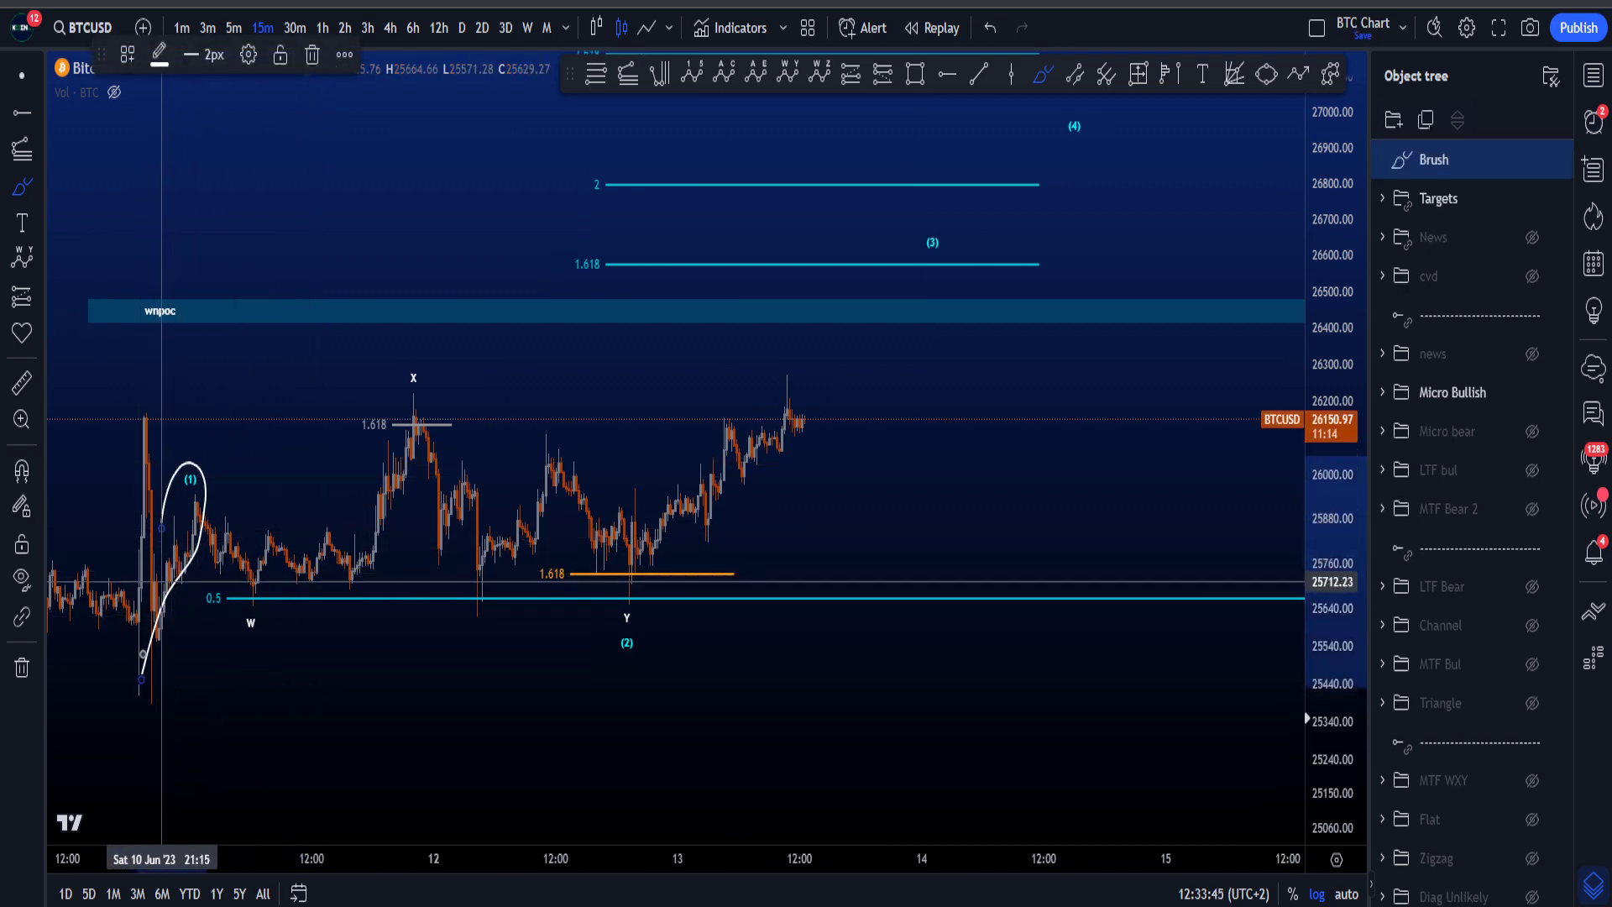
key(ctrl+z)
drag(138, 670, 184, 566)
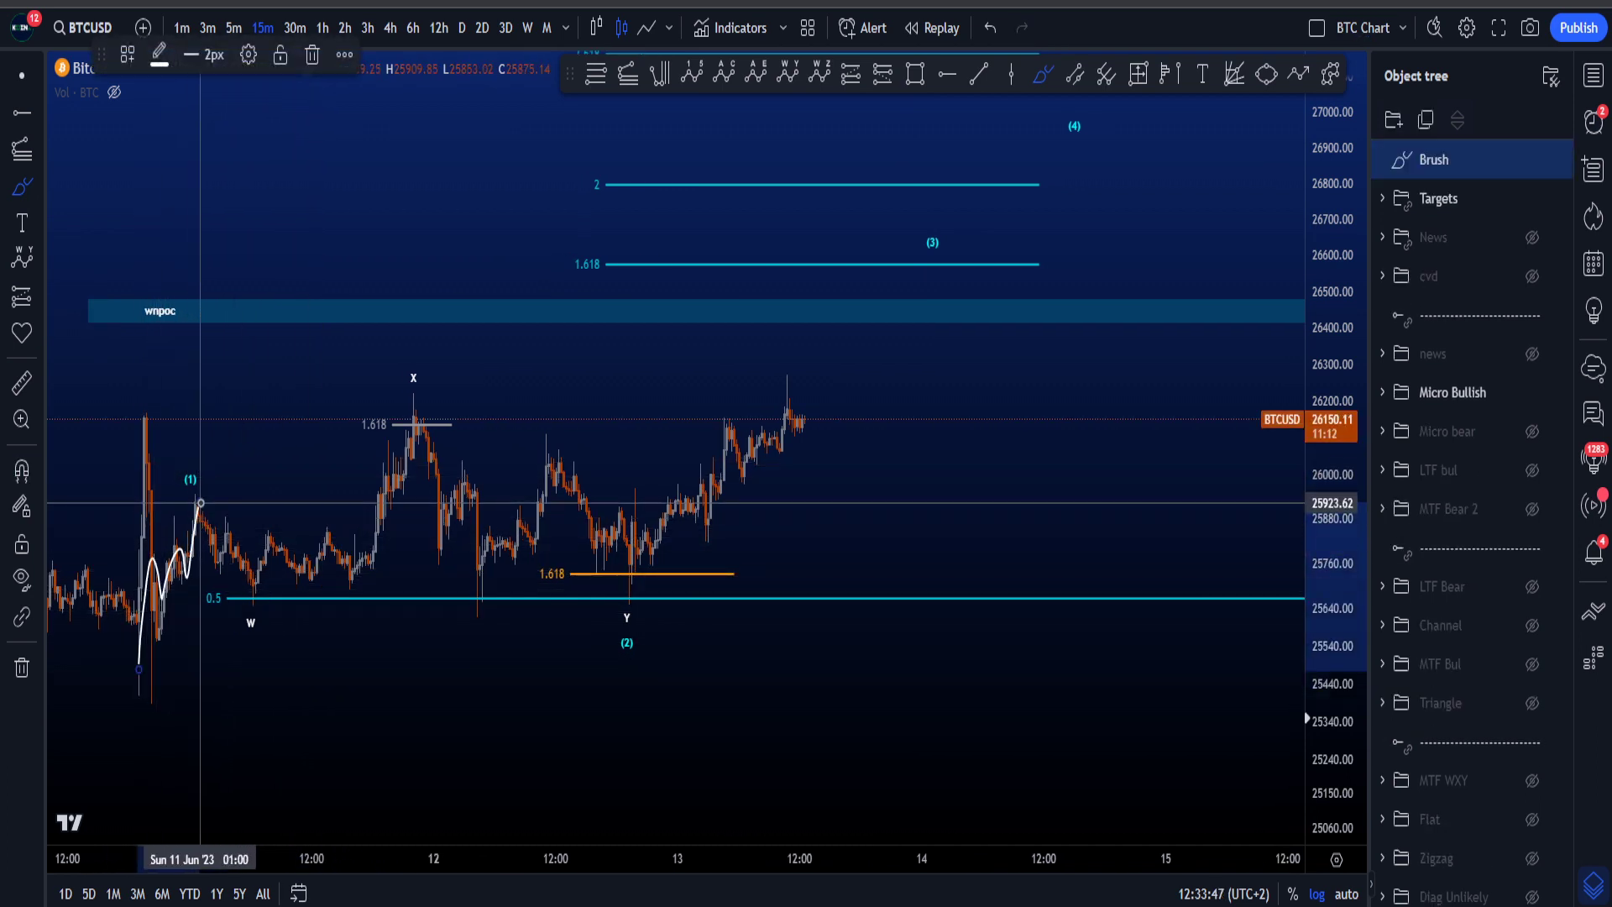
key(ctrl+z)
Brush strokes above and below the correction after (1), then a path from (1) down to (2), undoing them all.
drag(202, 484, 738, 510)
drag(210, 587, 661, 614)
key(ctrl+z)
key(ctrl+z)
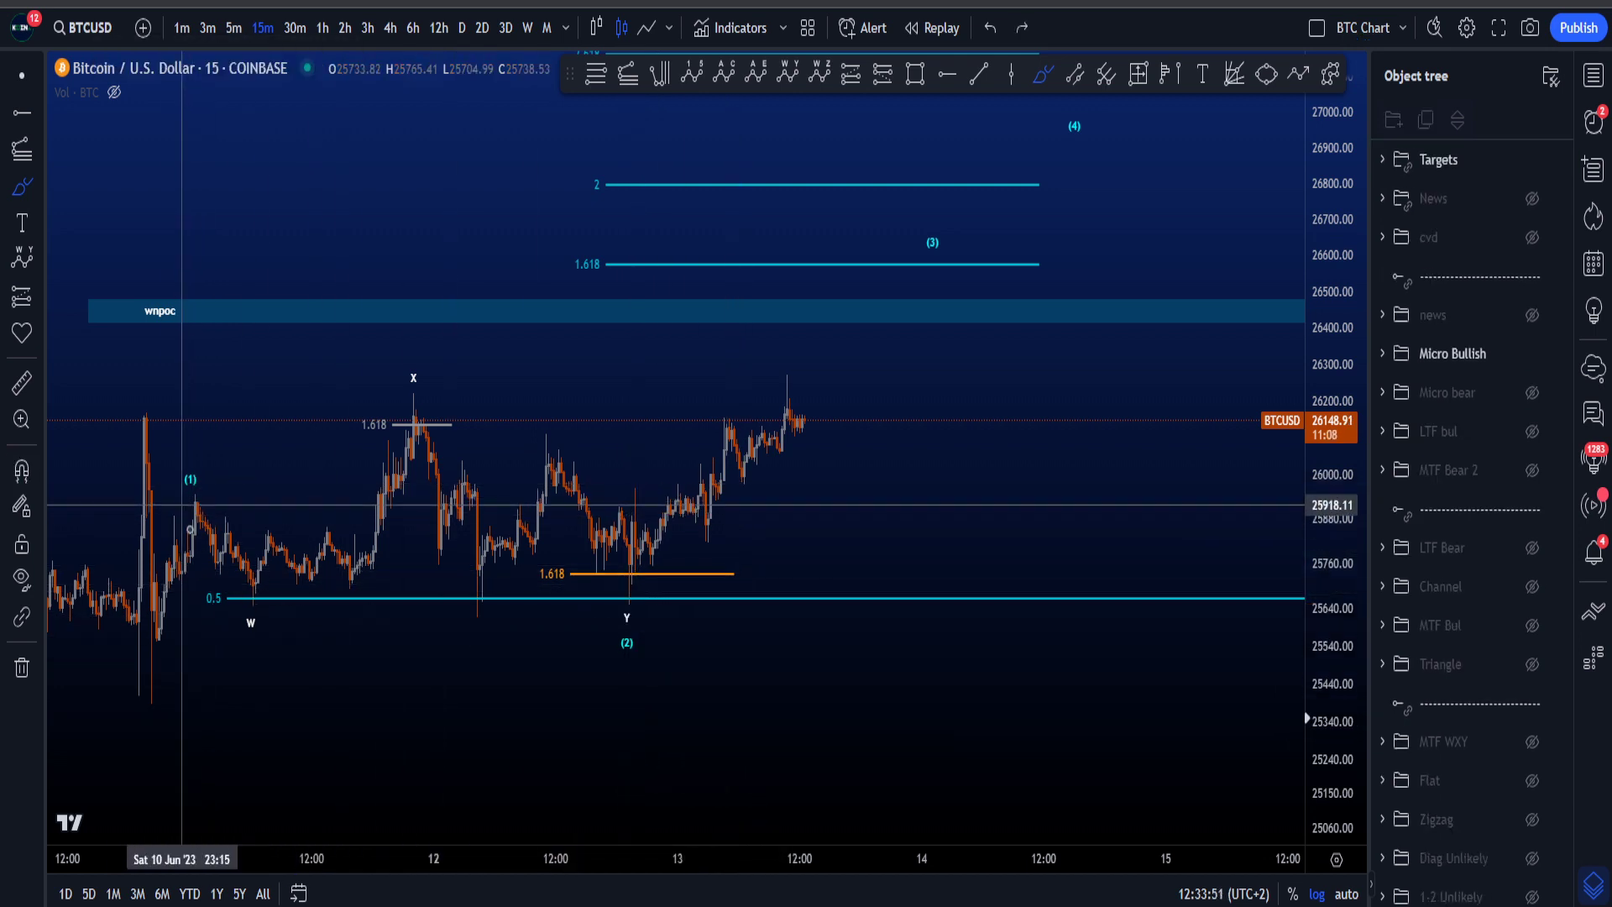
mouse_move(183, 507)
mouse_down()
mouse_move(257, 595)
mouse_move(412, 430)
mouse_move(638, 628)
mouse_up()
key(ctrl+z)
key(ctrl+z)
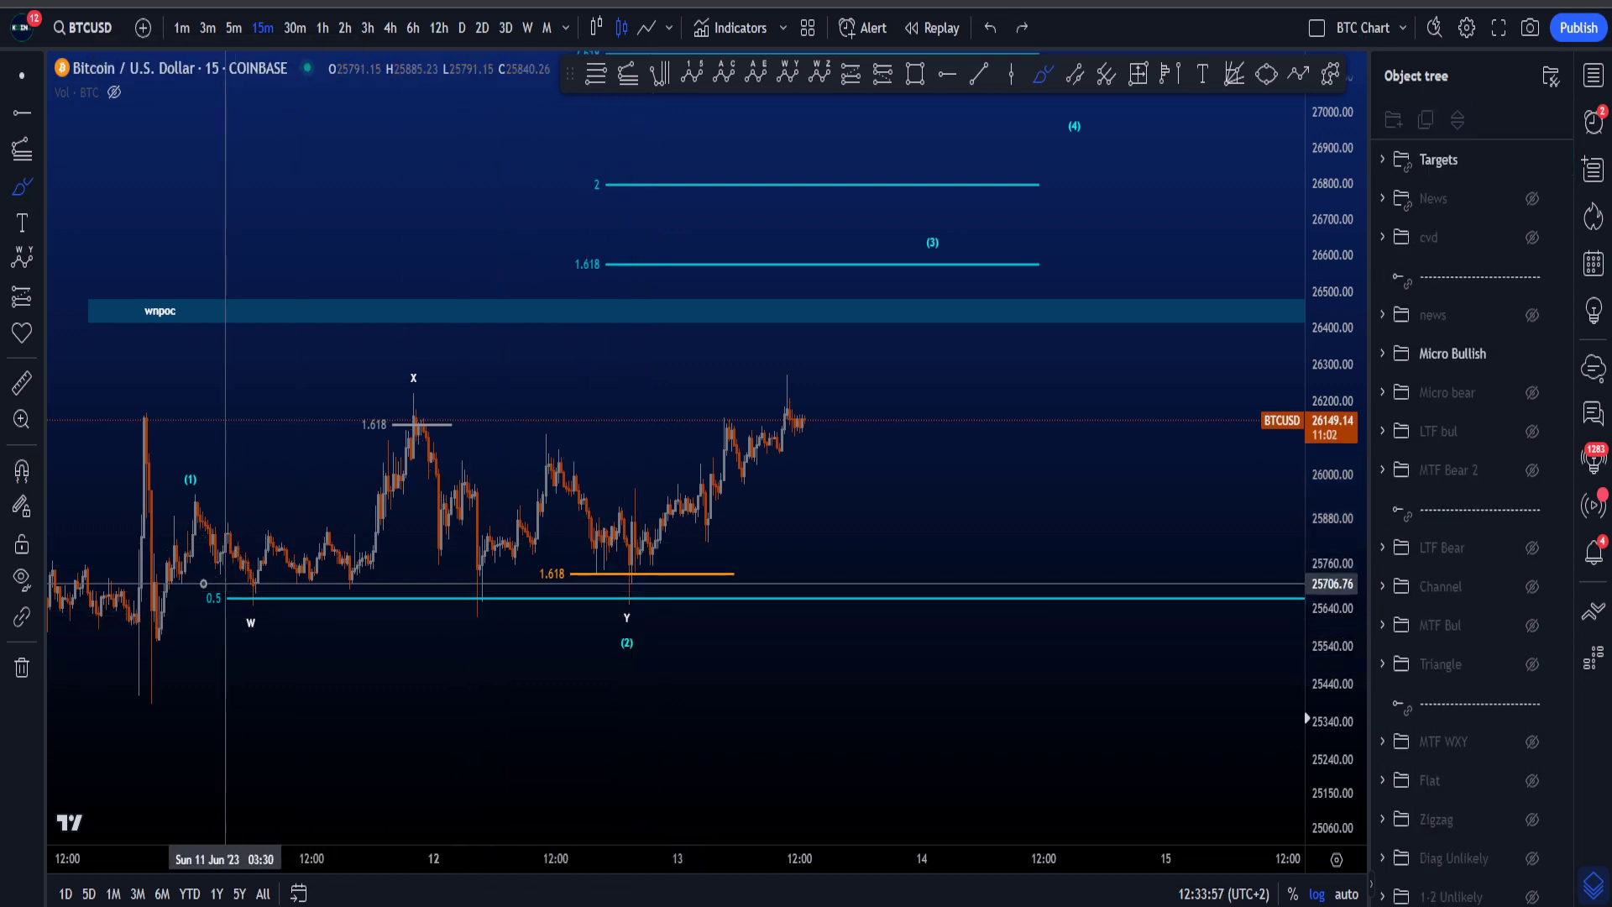
Mark the 0.5 level label and brush a curve from the (2) low up towards (3), undoing both.
drag(203, 583, 220, 587)
key(ctrl+z)
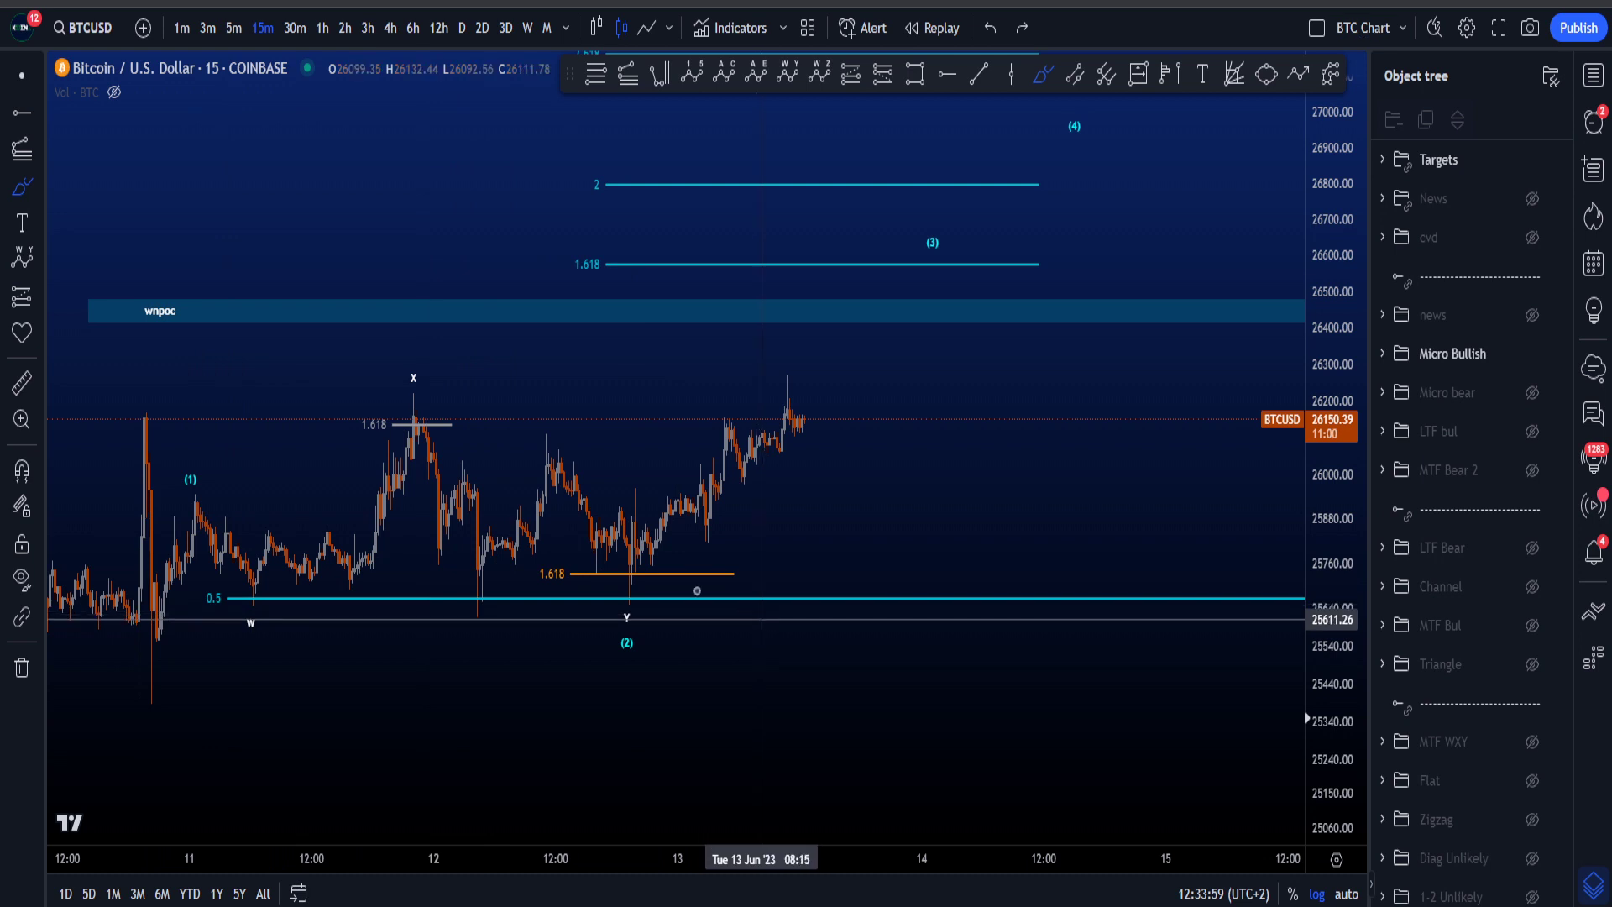
drag(628, 561, 920, 194)
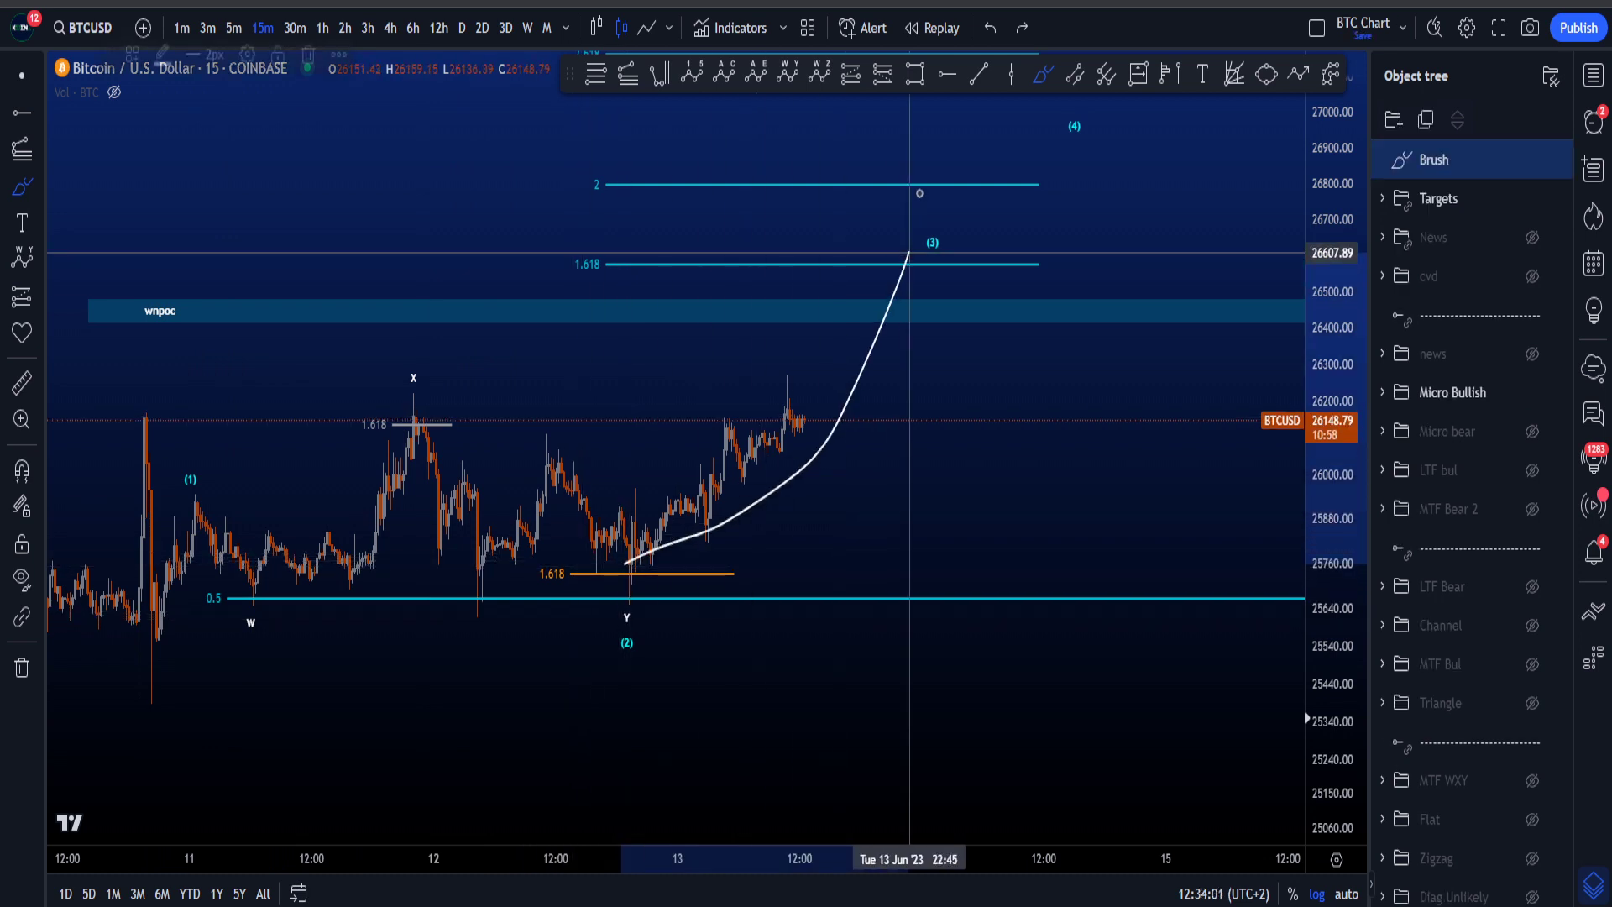
key(ctrl+z)
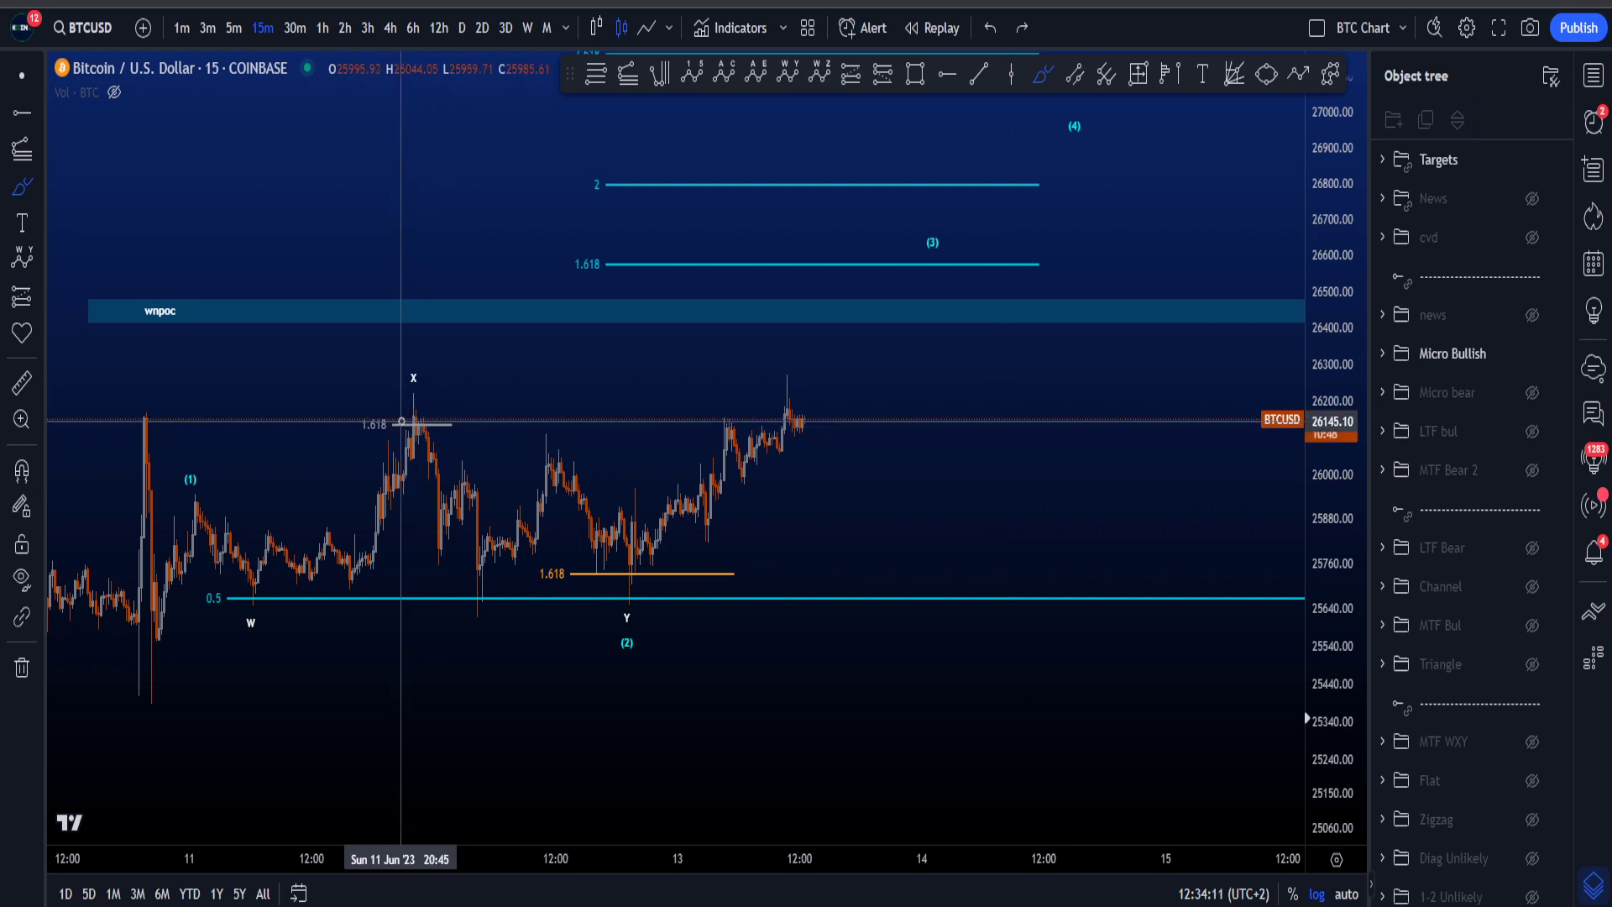
Circle the 1.618 label below X, brush the corrective path through W, X and Y, and mark X, undoing each stroke.
mouse_move(423, 414)
mouse_down()
mouse_move(327, 416)
mouse_move(398, 409)
mouse_up()
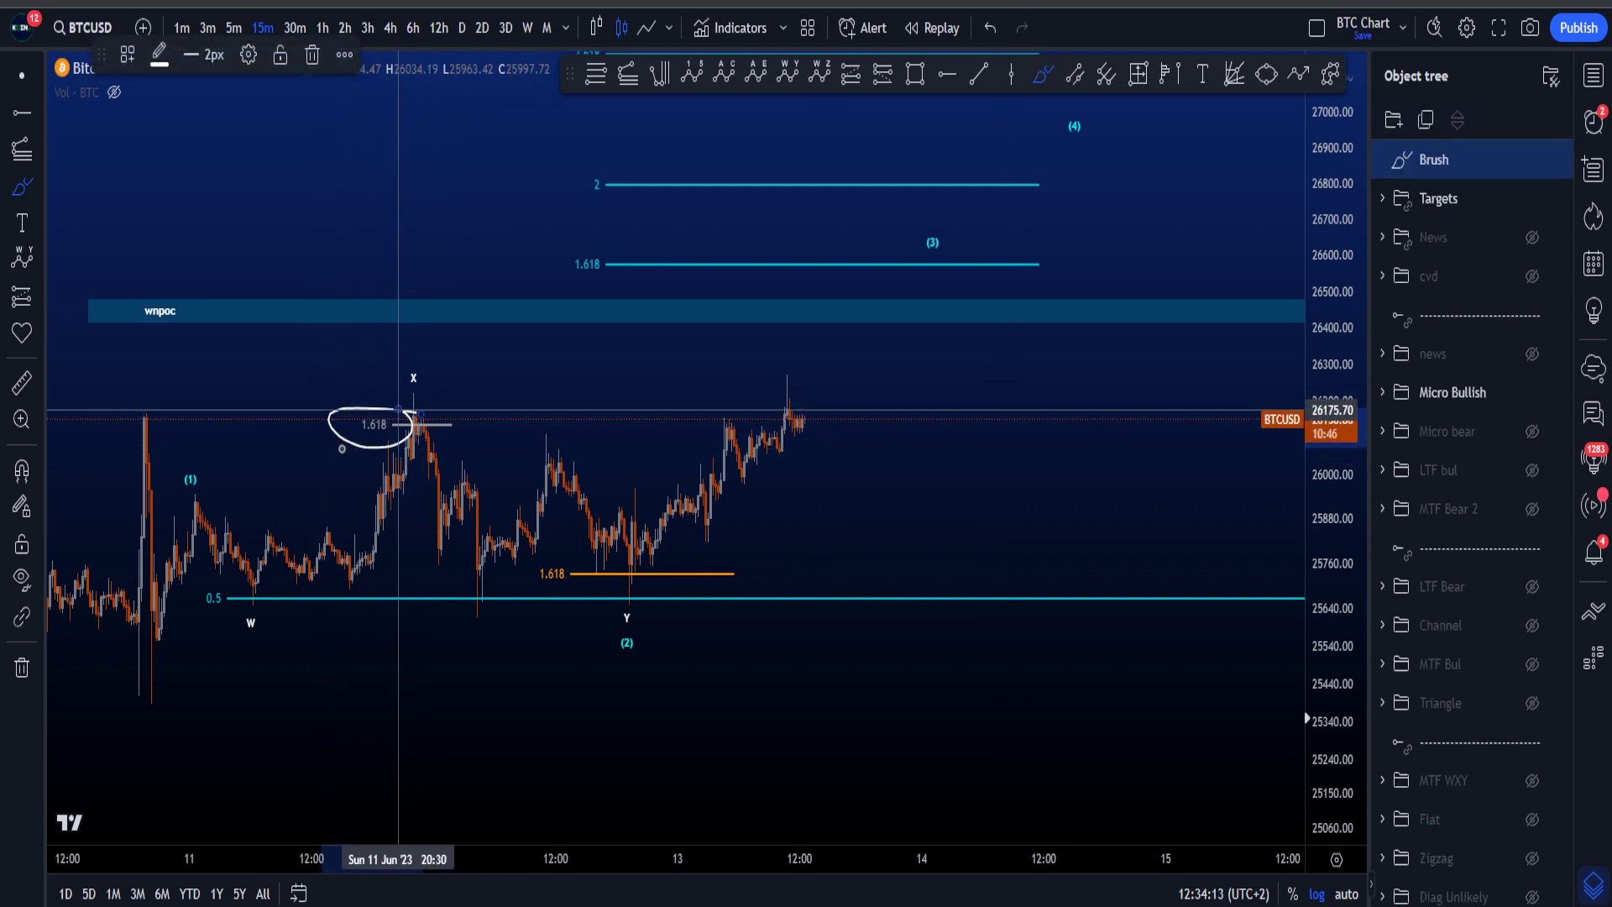
key(ctrl+z)
mouse_move(193, 496)
mouse_down()
mouse_move(255, 593)
mouse_move(319, 550)
mouse_move(456, 522)
mouse_move(636, 638)
mouse_up()
key(ctrl+z)
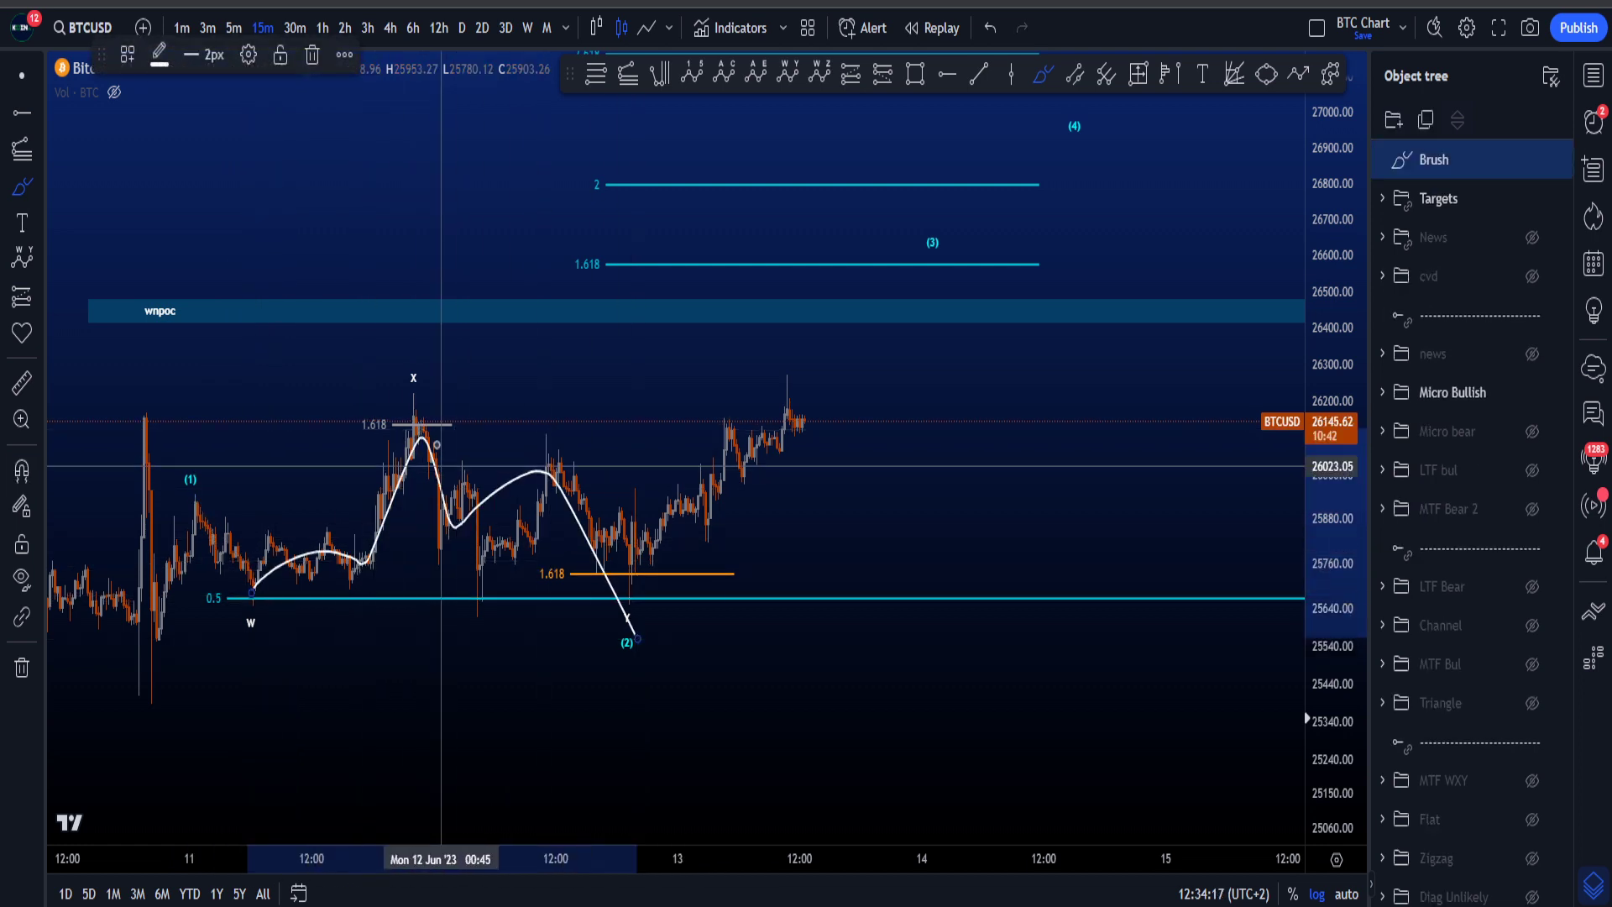
key(ctrl+z)
mouse_move(417, 362)
mouse_down()
mouse_move(400, 360)
mouse_move(416, 366)
mouse_up()
key(ctrl+z)
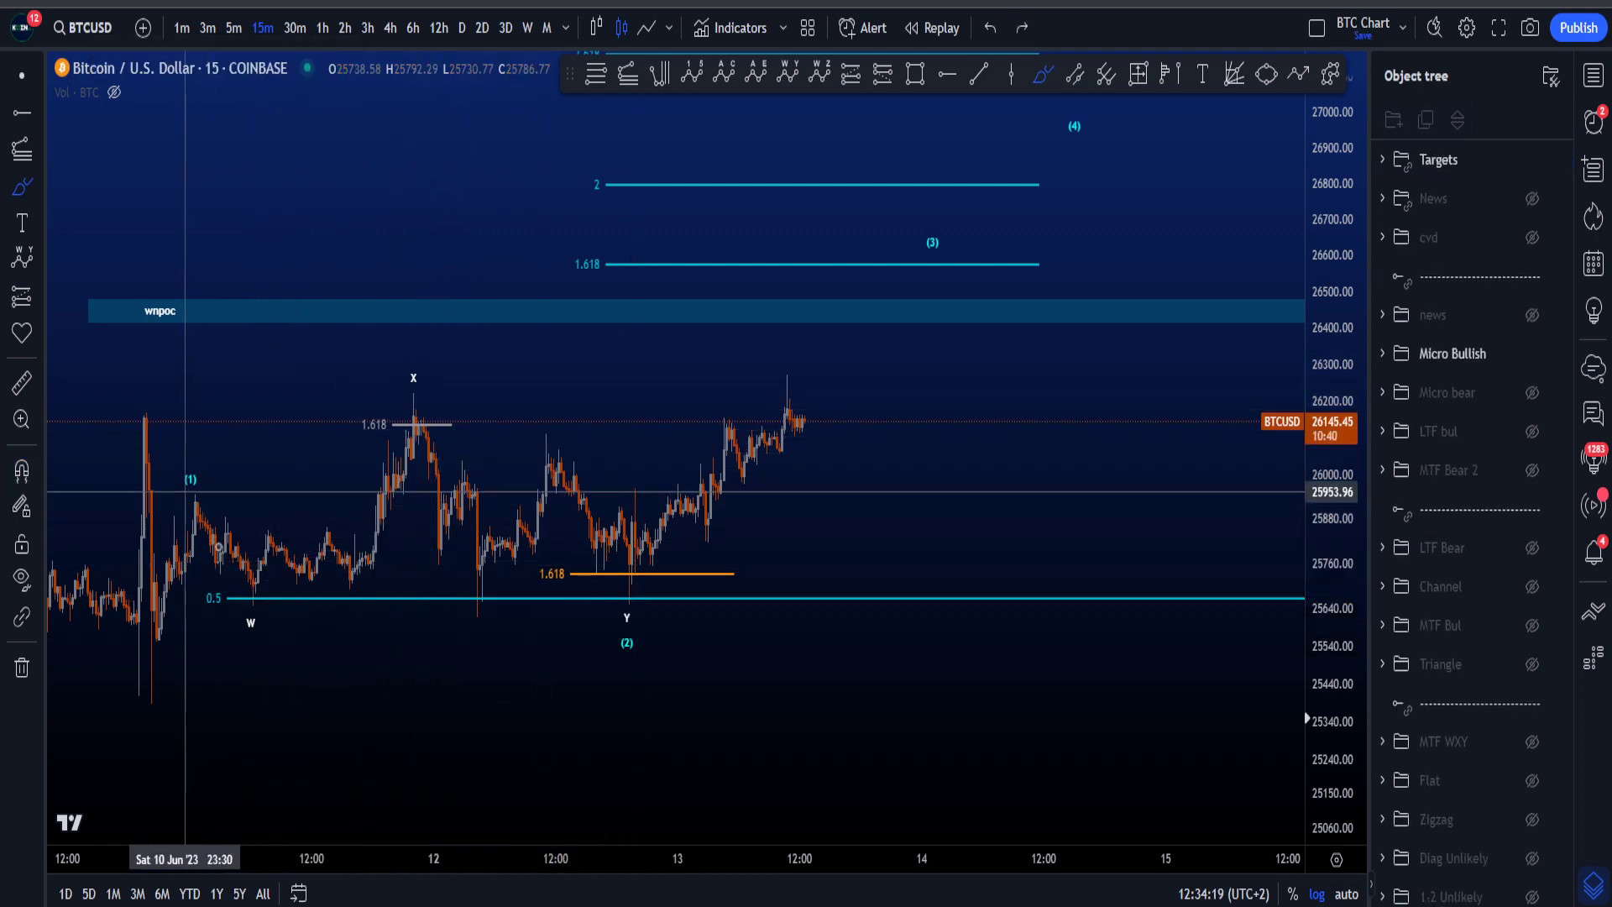
Brush from wave (1) to the (2) low again and mark the 1.618 level below X, undoing the strokes.
mouse_move(184, 491)
mouse_down()
mouse_move(356, 506)
mouse_move(643, 591)
mouse_up()
key(ctrl+z)
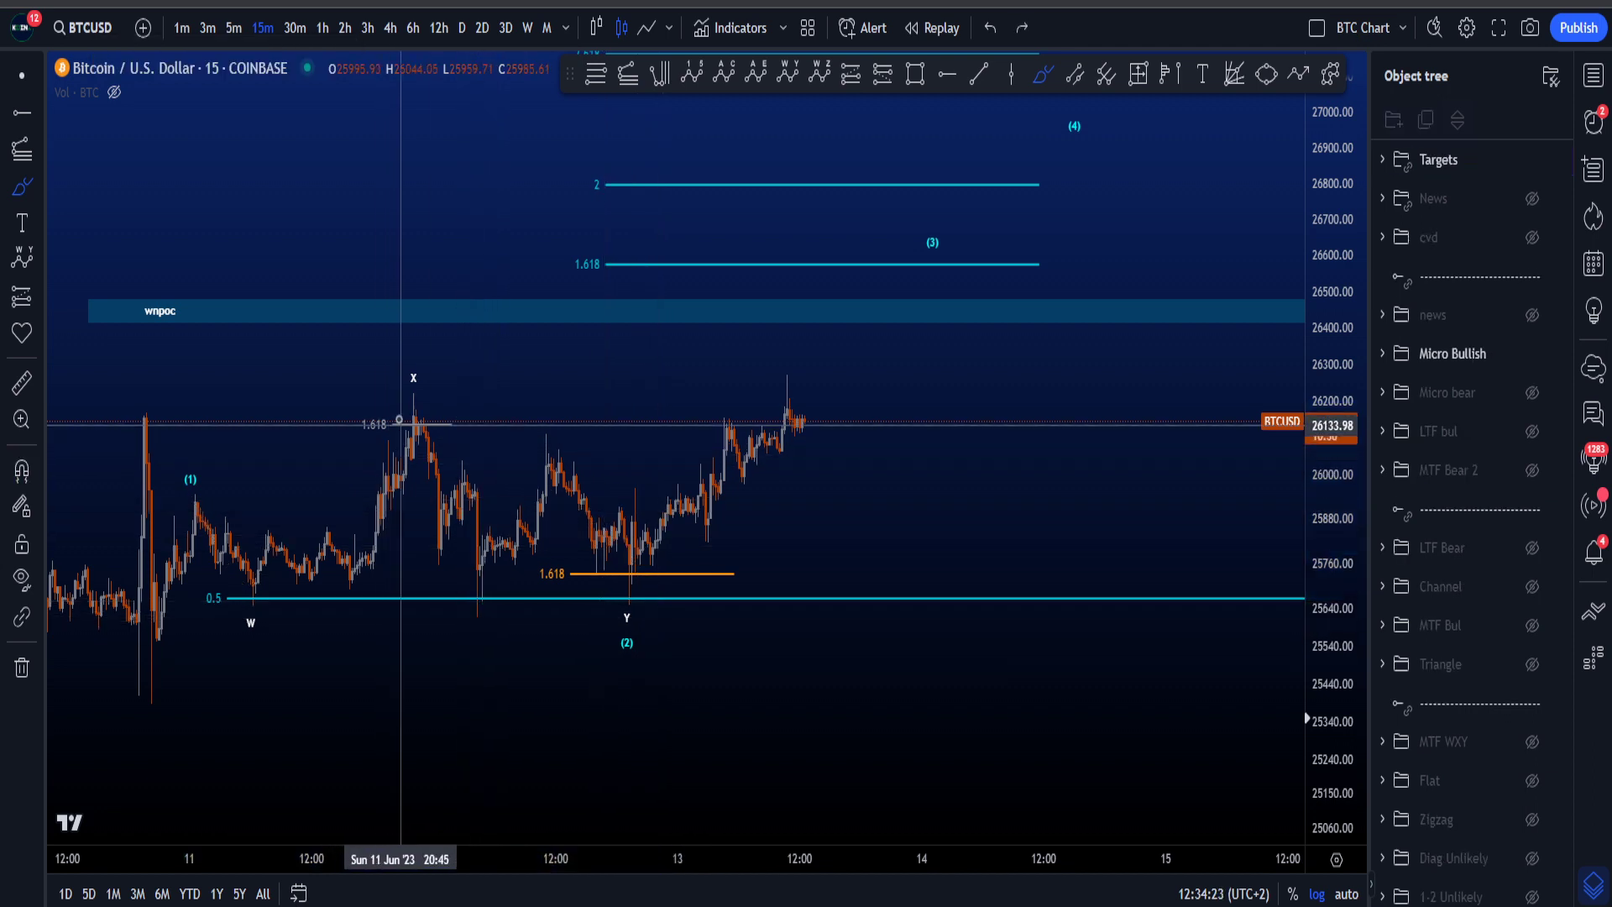
mouse_move(389, 407)
mouse_down()
mouse_move(395, 445)
mouse_move(385, 411)
mouse_move(449, 415)
mouse_move(346, 433)
mouse_move(451, 414)
mouse_up()
key(ctrl+z)
key(ctrl+z)
key(ctrl+z)
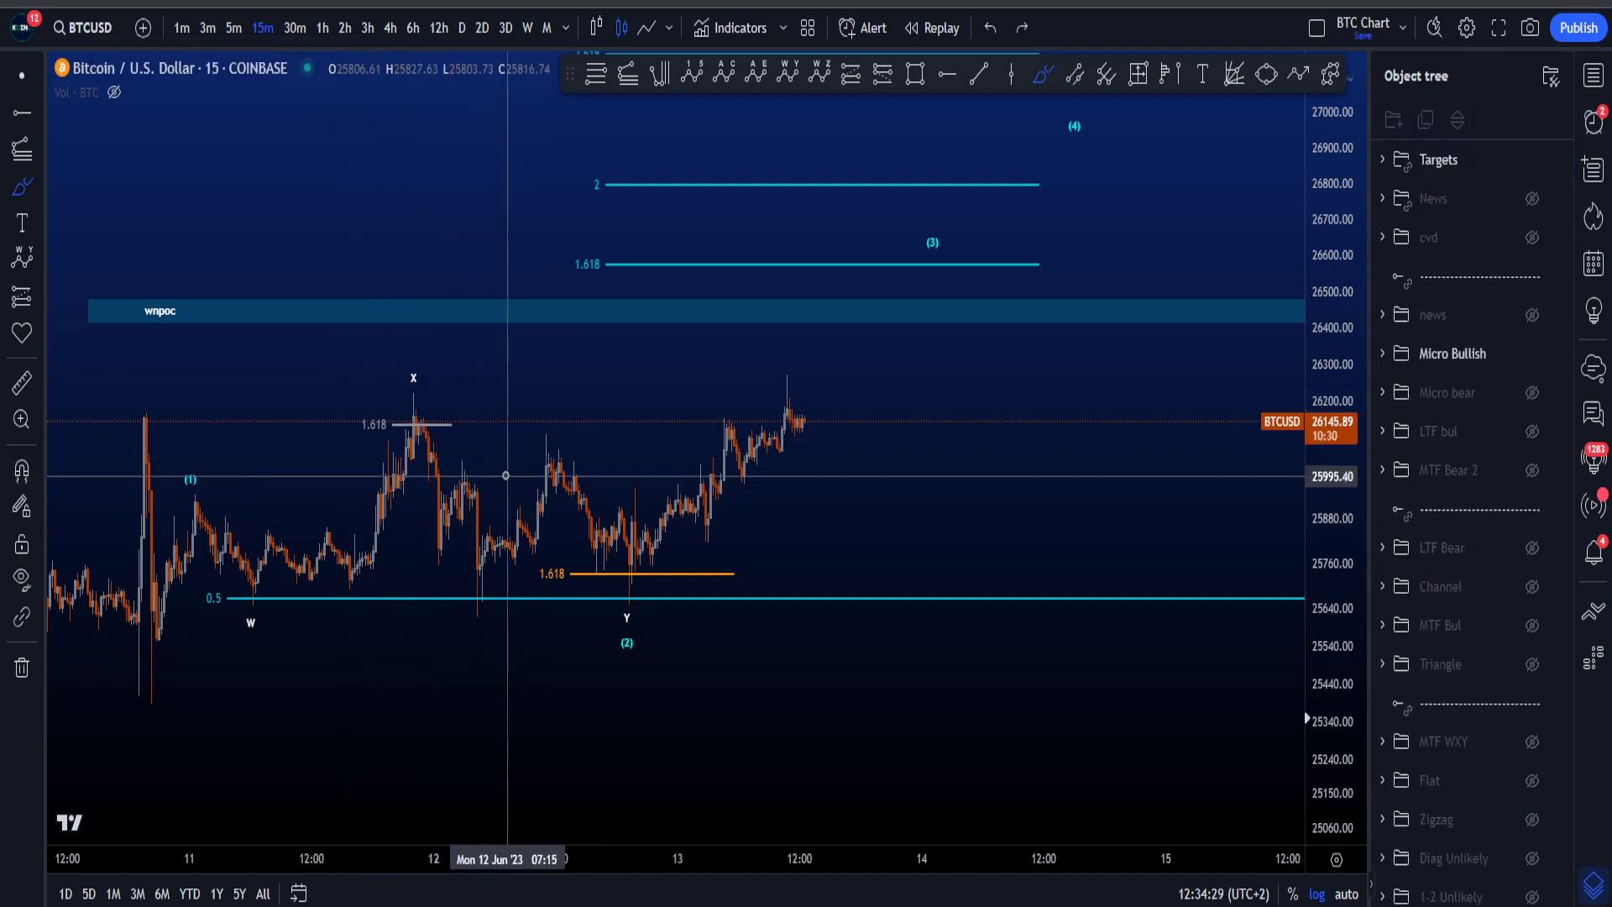
Circle the orange 1.618 label near Y and brush the legs from (1) through W to X, removing each stroke.
mouse_move(573, 561)
mouse_down()
mouse_move(538, 588)
mouse_move(581, 562)
mouse_up()
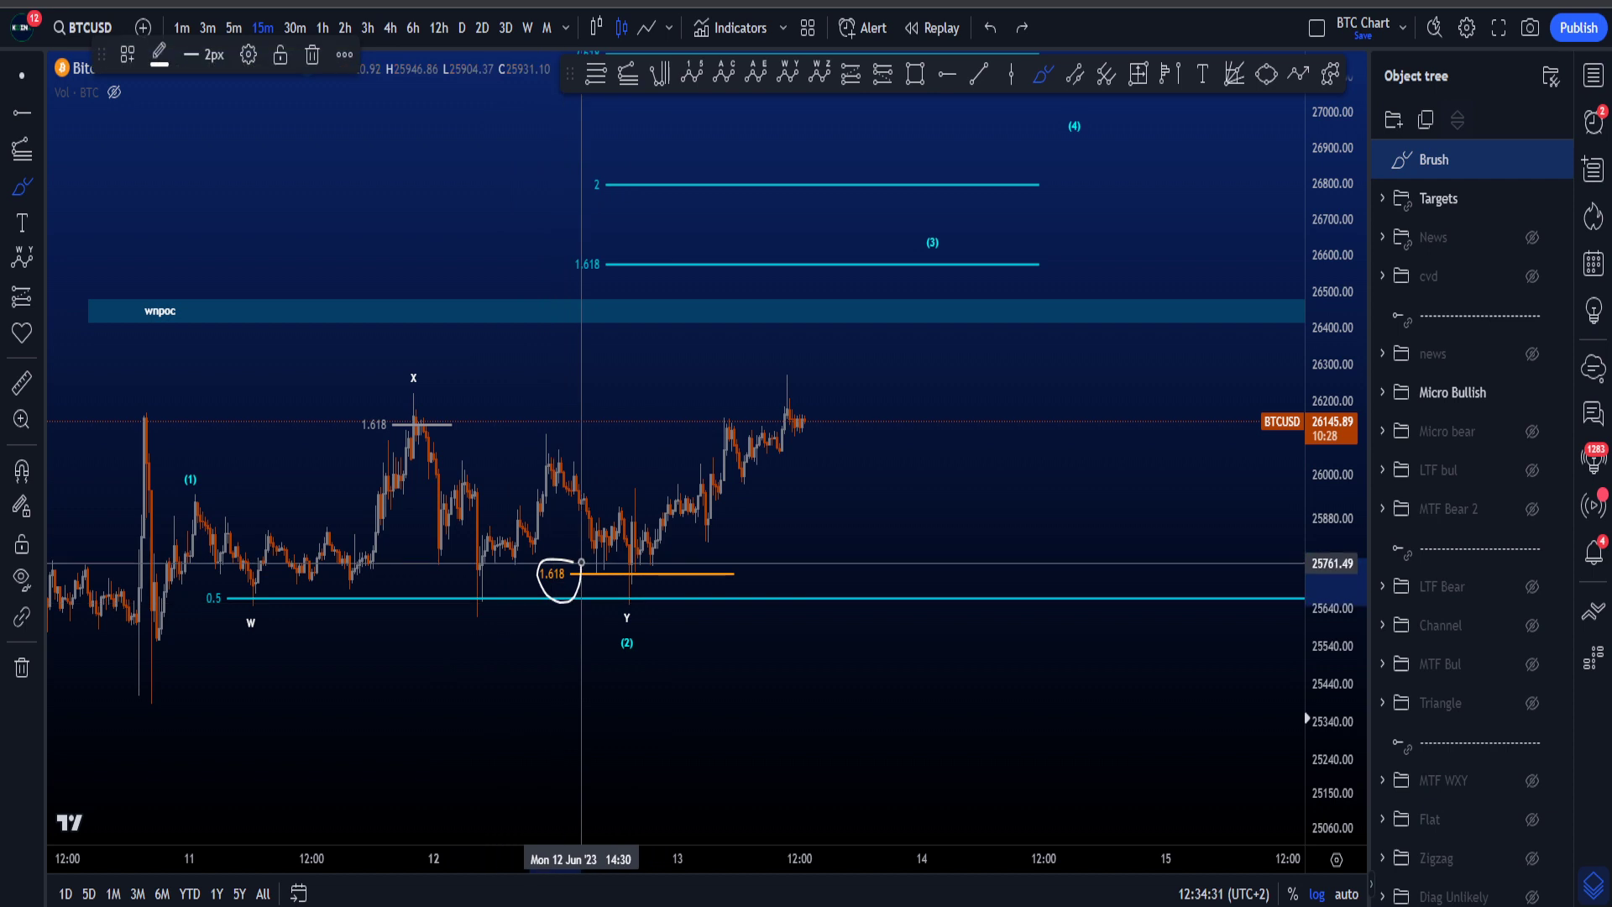
key(ctrl+z)
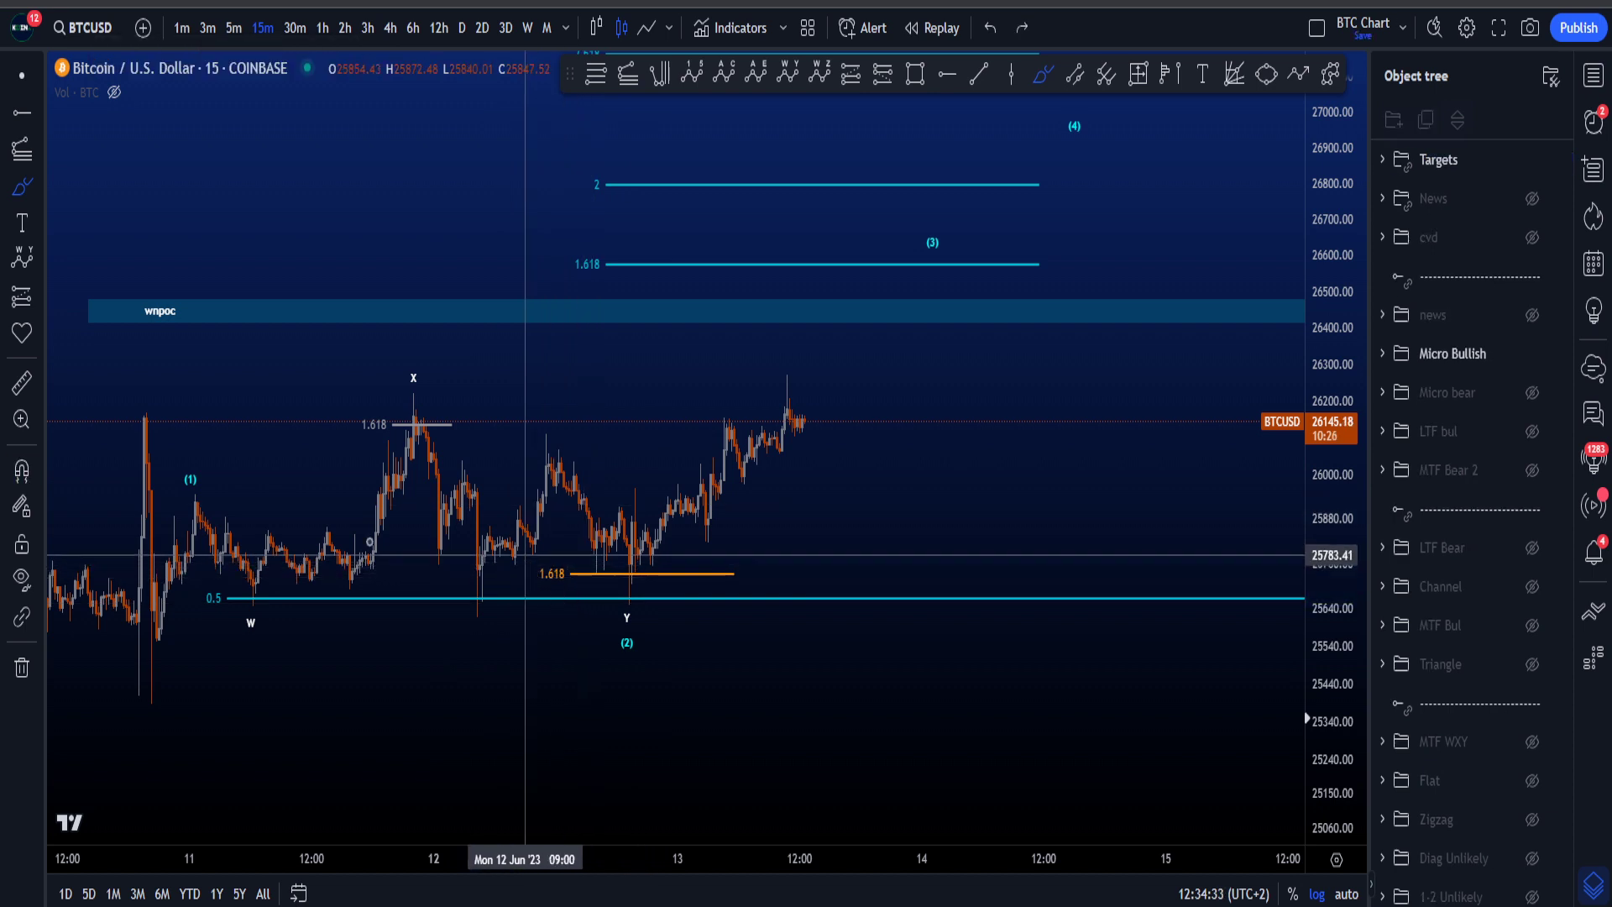
mouse_move(198, 480)
mouse_down()
mouse_move(191, 503)
mouse_move(250, 599)
mouse_move(376, 499)
mouse_up()
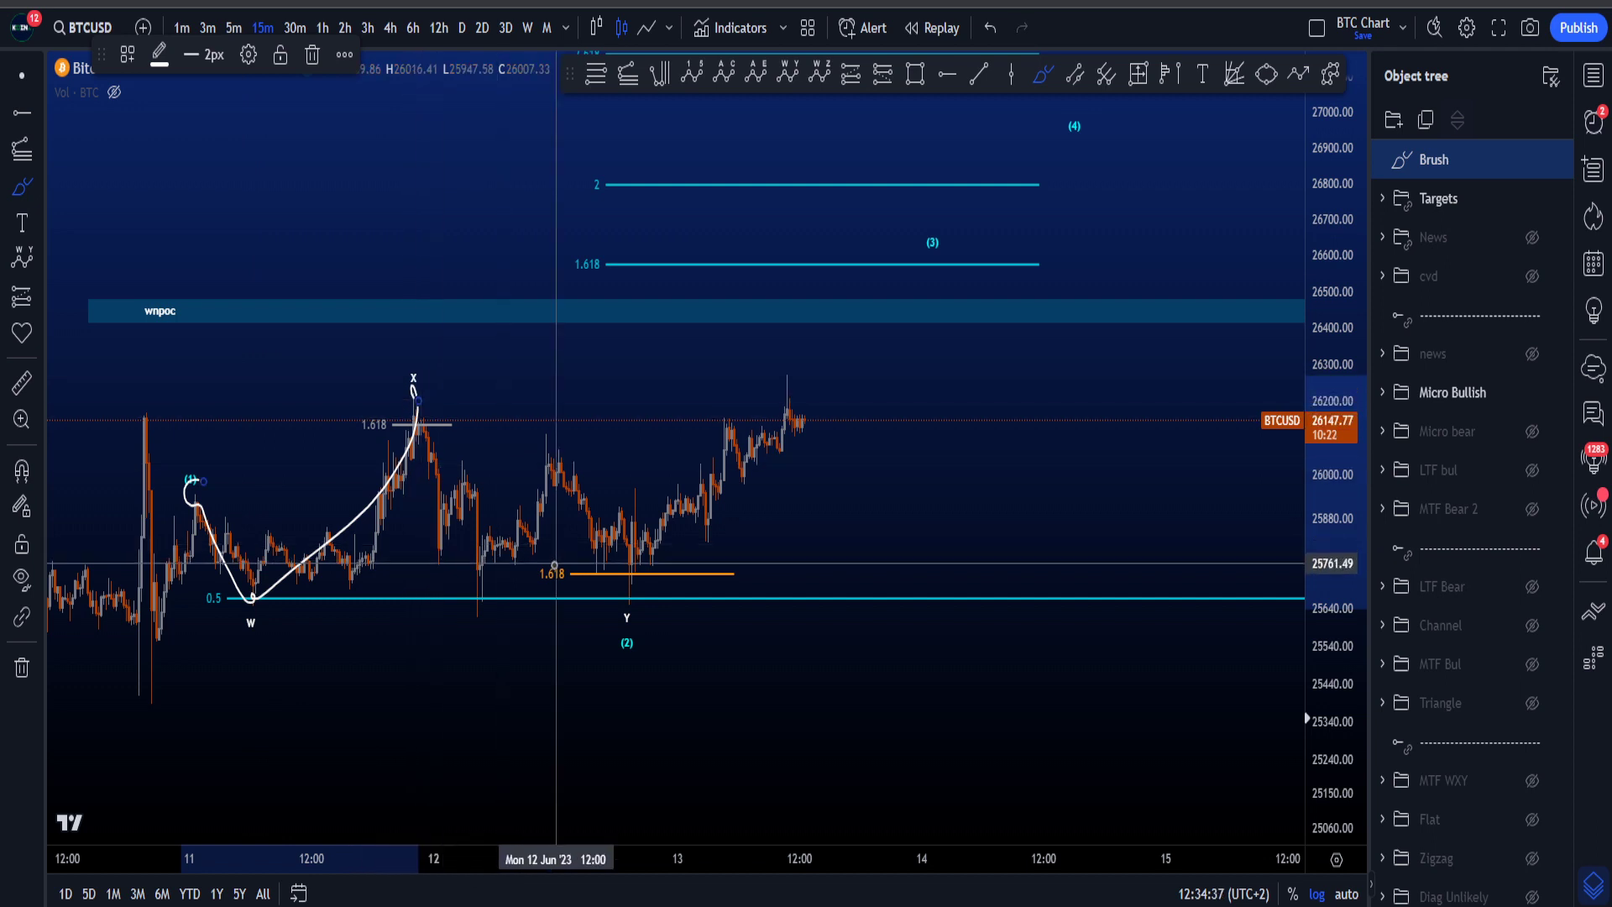
key(Delete)
drag(559, 550, 579, 558)
key(Delete)
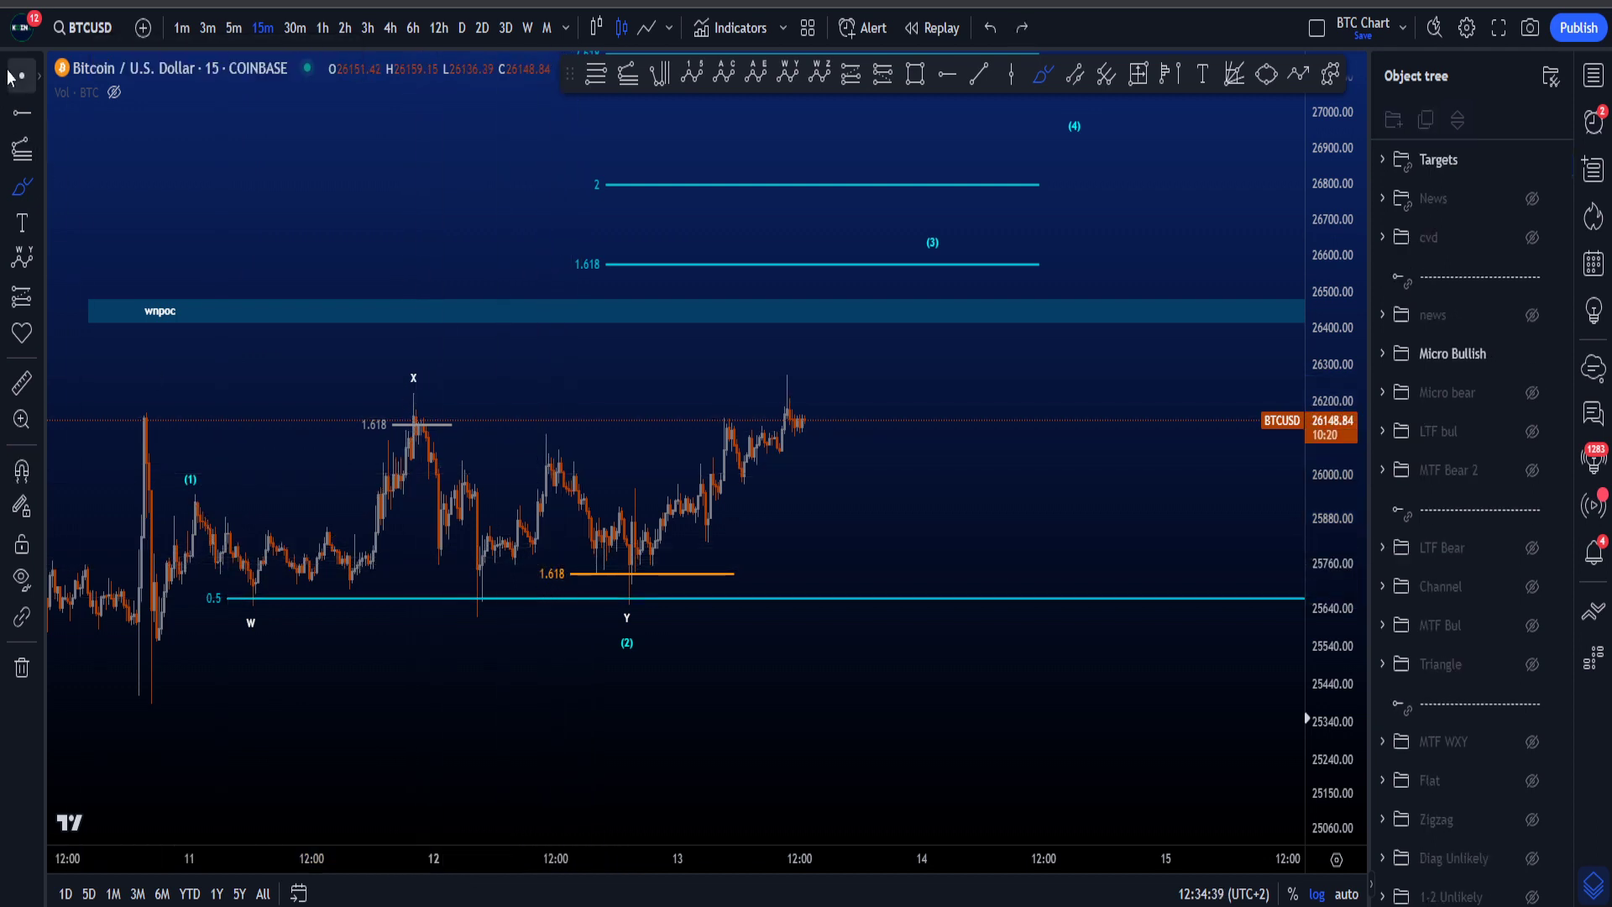
Brush a rise from the (2) low towards (3), then a wavy path tracing its subwaves past the latest peak, deleting the strokes.
drag(803, 544, 795, 551)
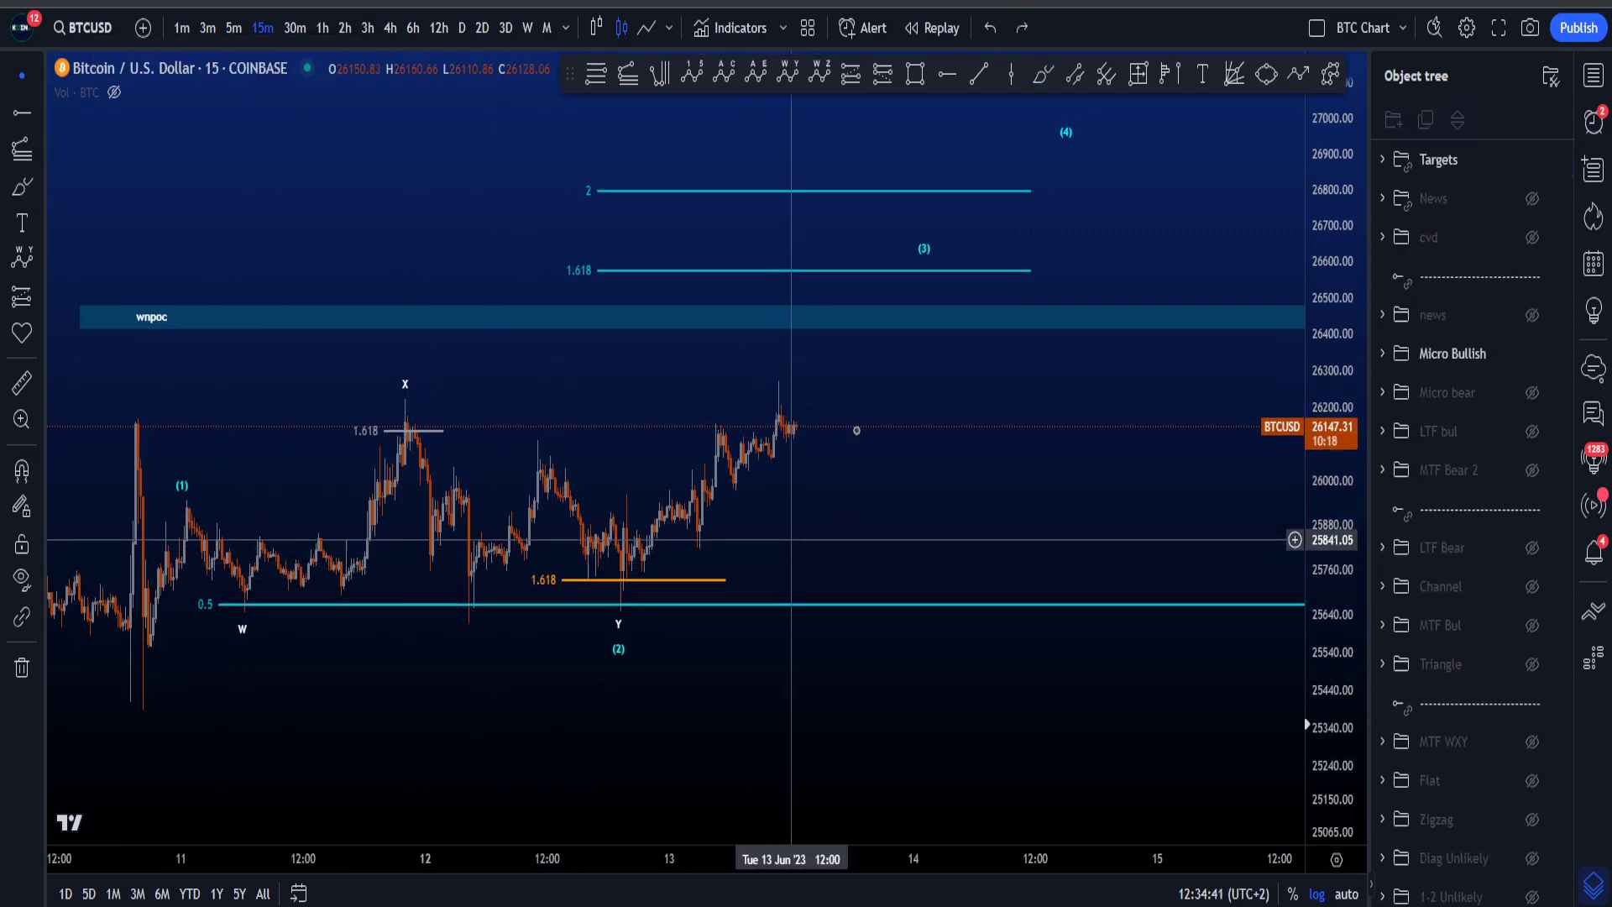
click(1046, 76)
mouse_move(623, 596)
mouse_down()
mouse_move(603, 632)
mouse_move(625, 602)
mouse_move(620, 666)
mouse_move(630, 616)
mouse_move(878, 320)
mouse_up()
key(Delete)
key(Delete)
key(Delete)
mouse_move(605, 569)
mouse_down()
mouse_move(620, 578)
mouse_move(677, 500)
mouse_move(705, 533)
mouse_move(821, 370)
mouse_up()
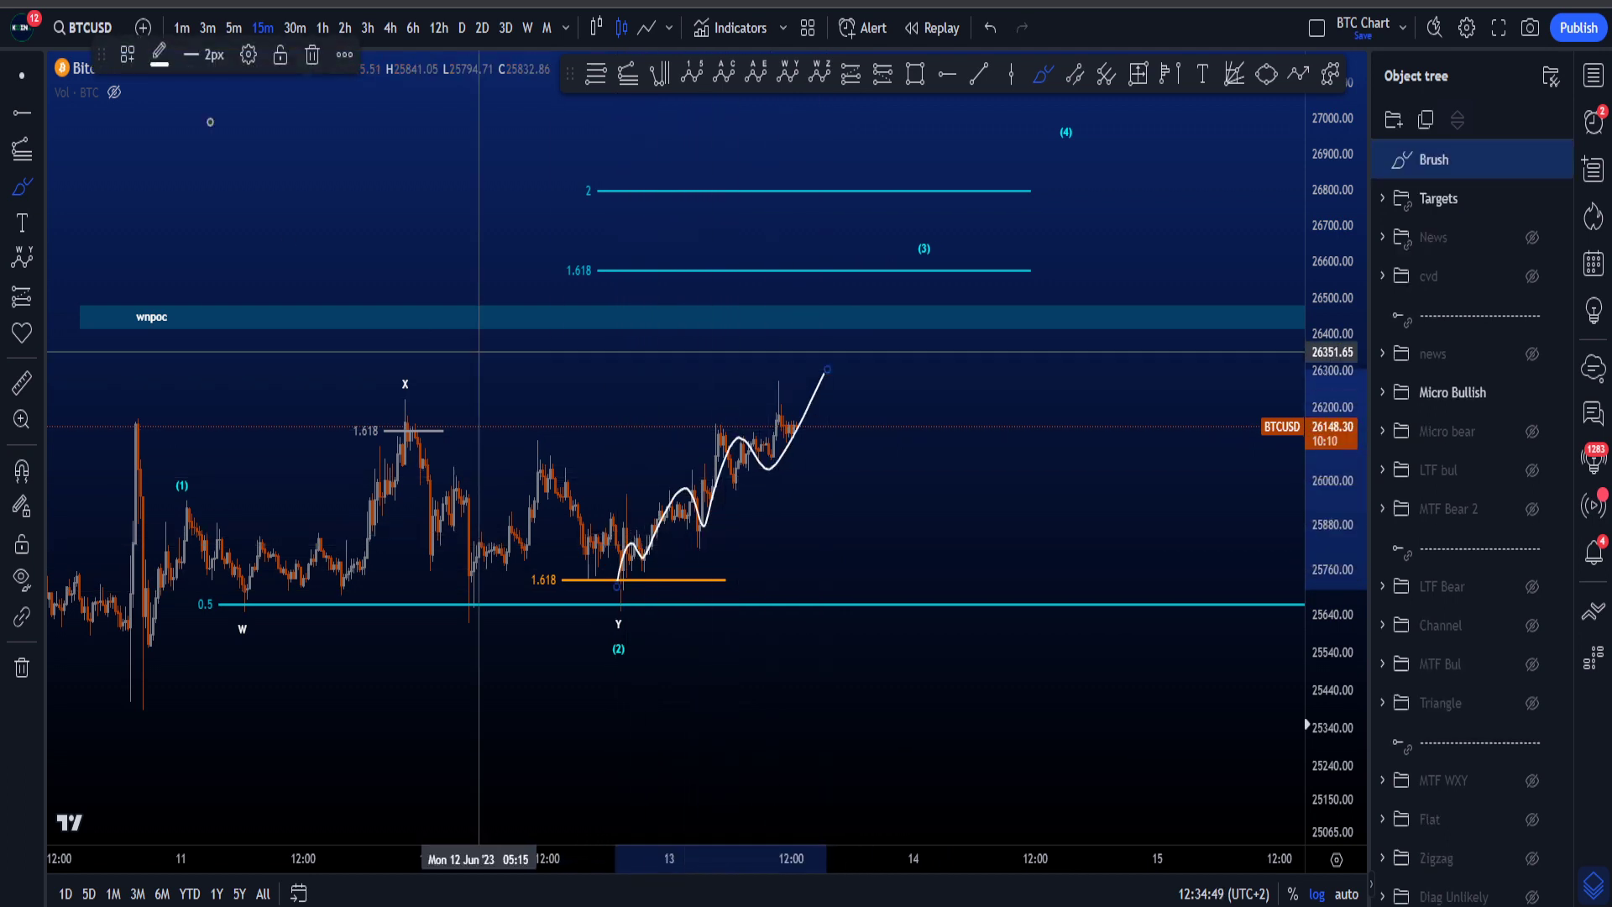
key(Delete)
Brush rising strokes from the latest price up towards the wnpoc zone, deleting each stroke.
drag(915, 487, 887, 523)
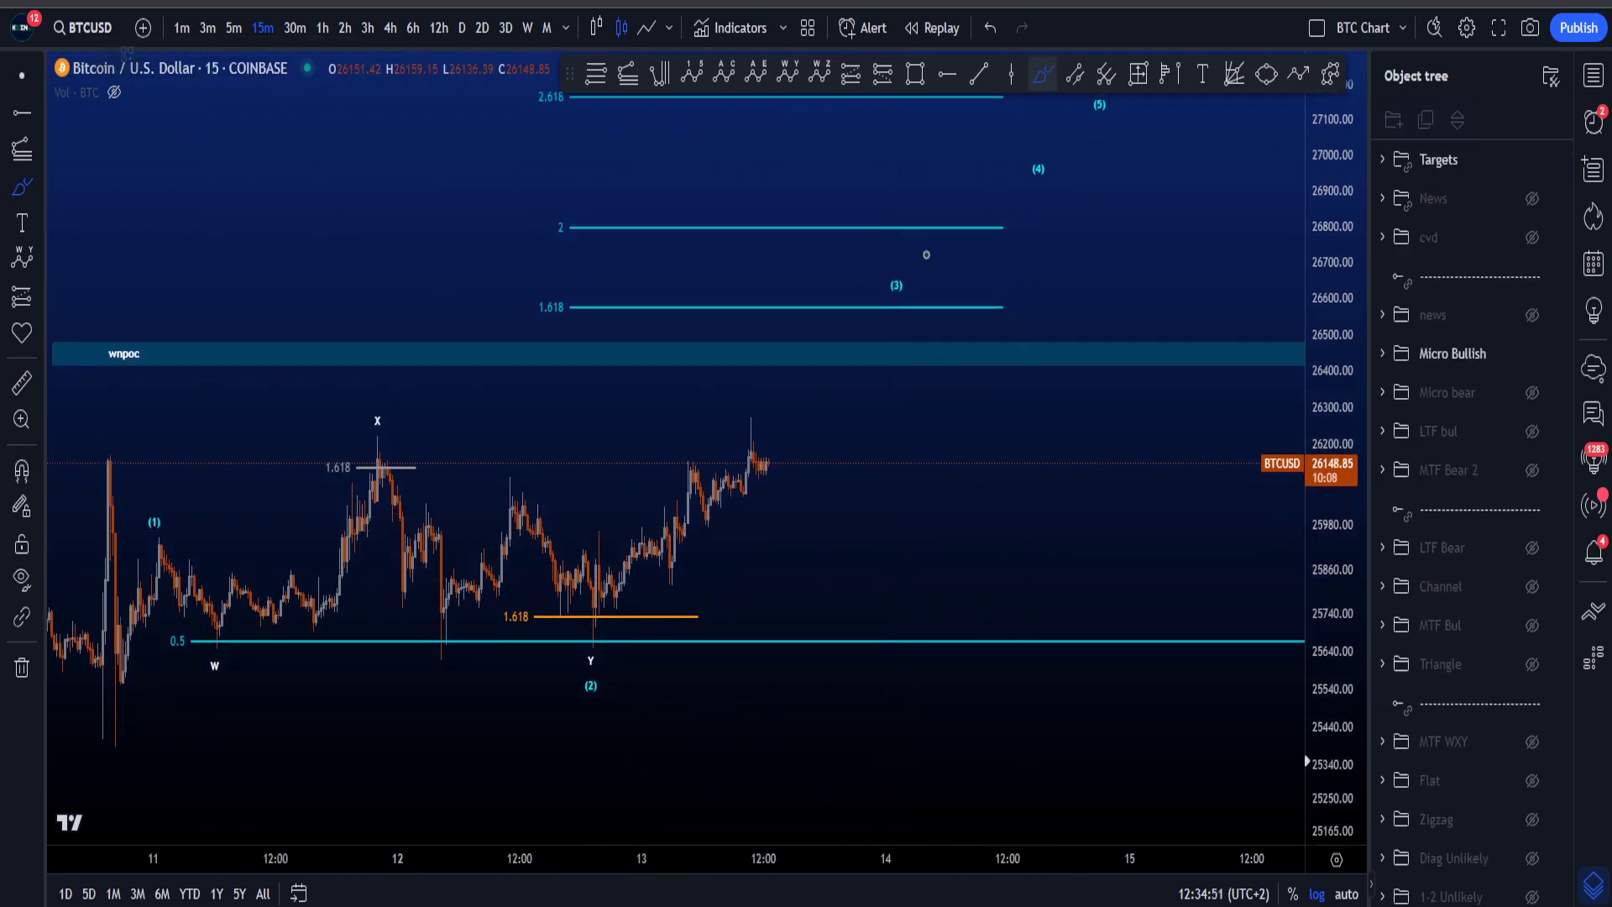
drag(764, 458, 817, 386)
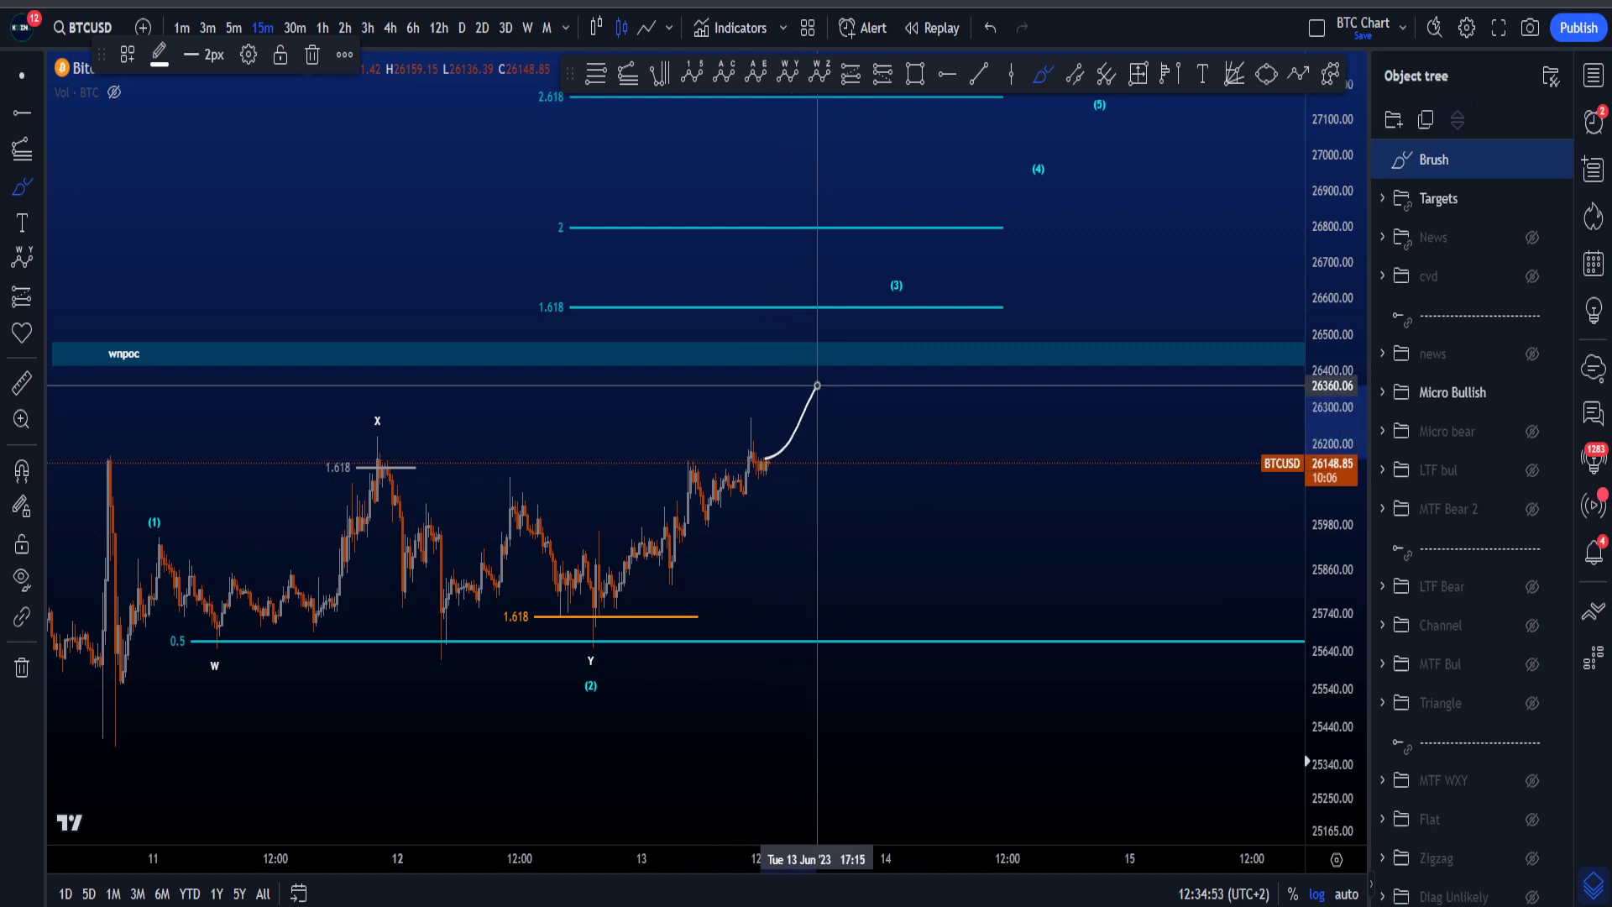
key(Delete)
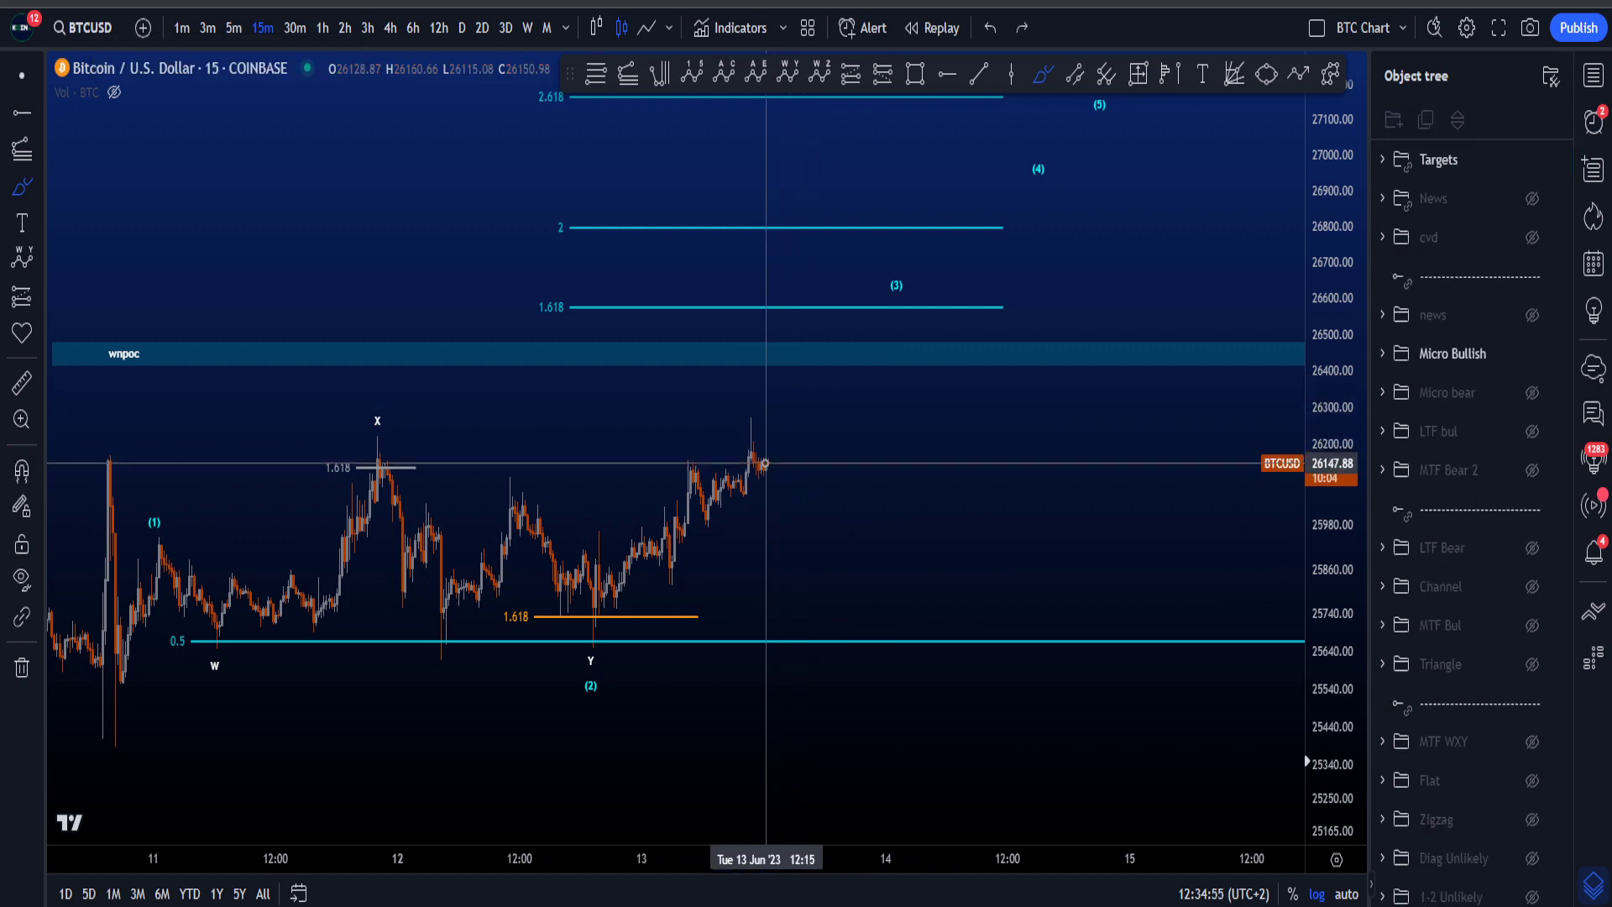
drag(767, 458, 808, 337)
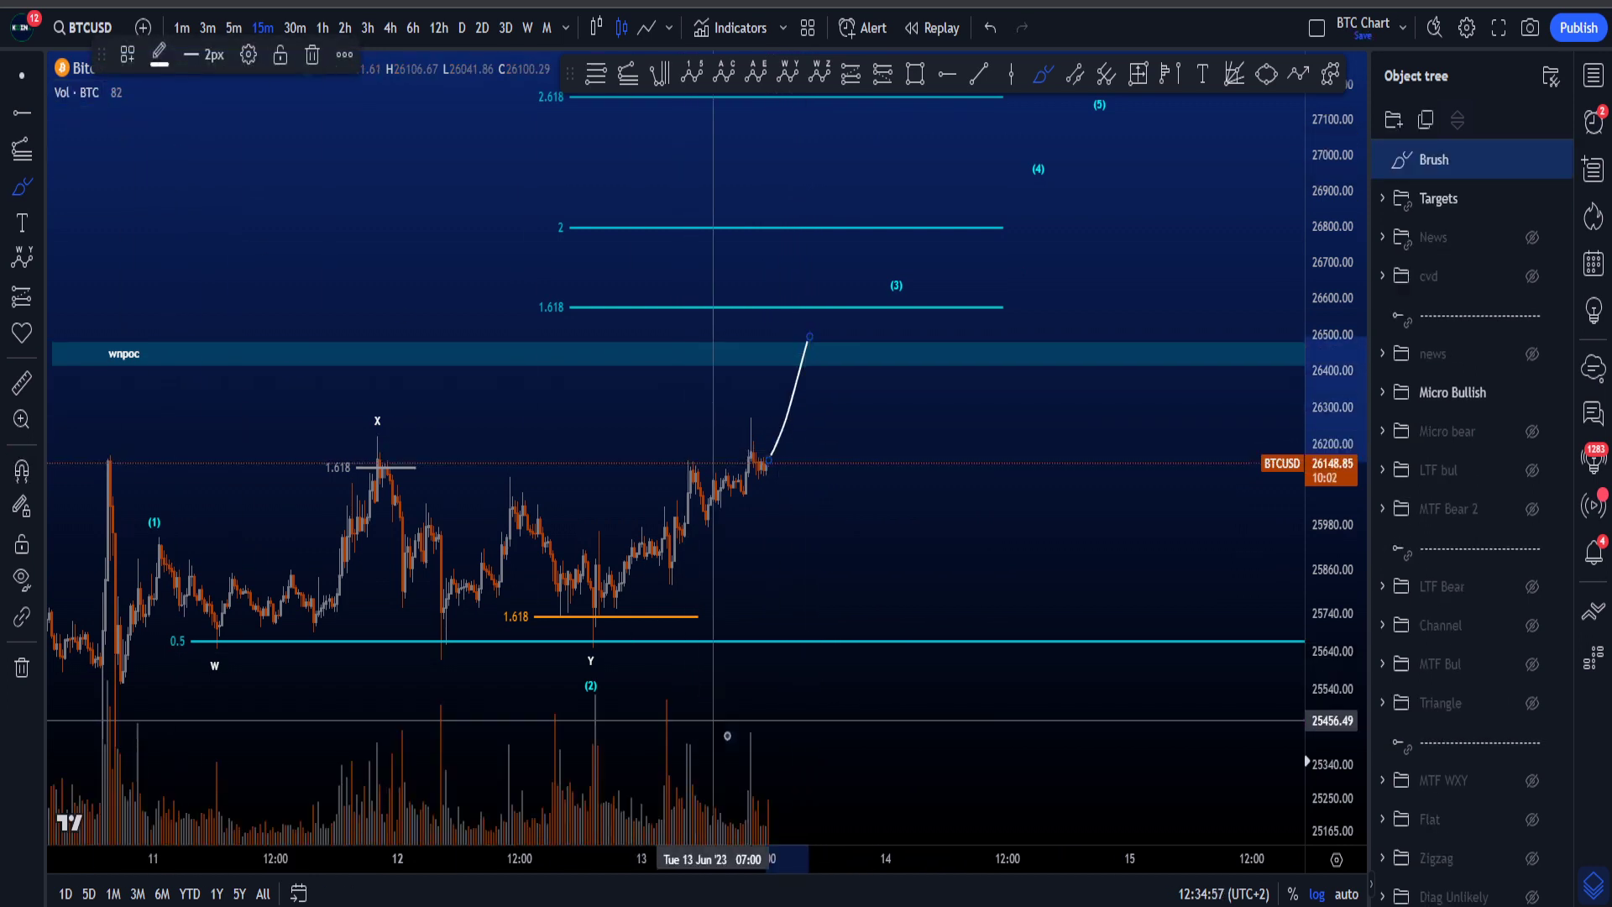
drag(749, 758, 899, 454)
key(Delete)
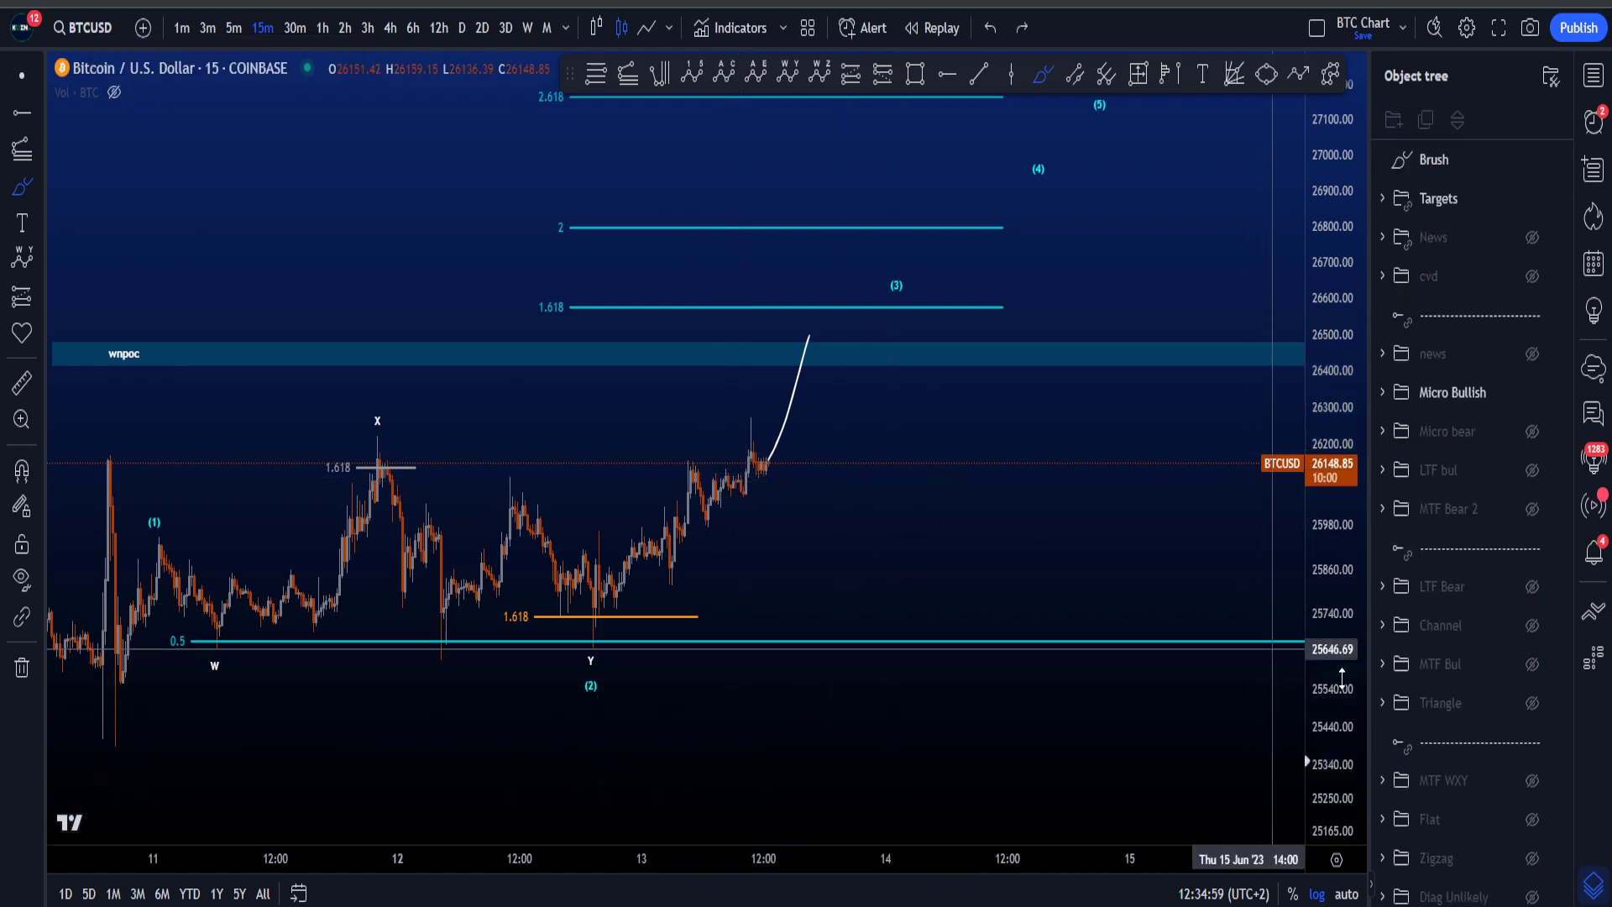
scroll(960, 479, down, 3)
click(22, 75)
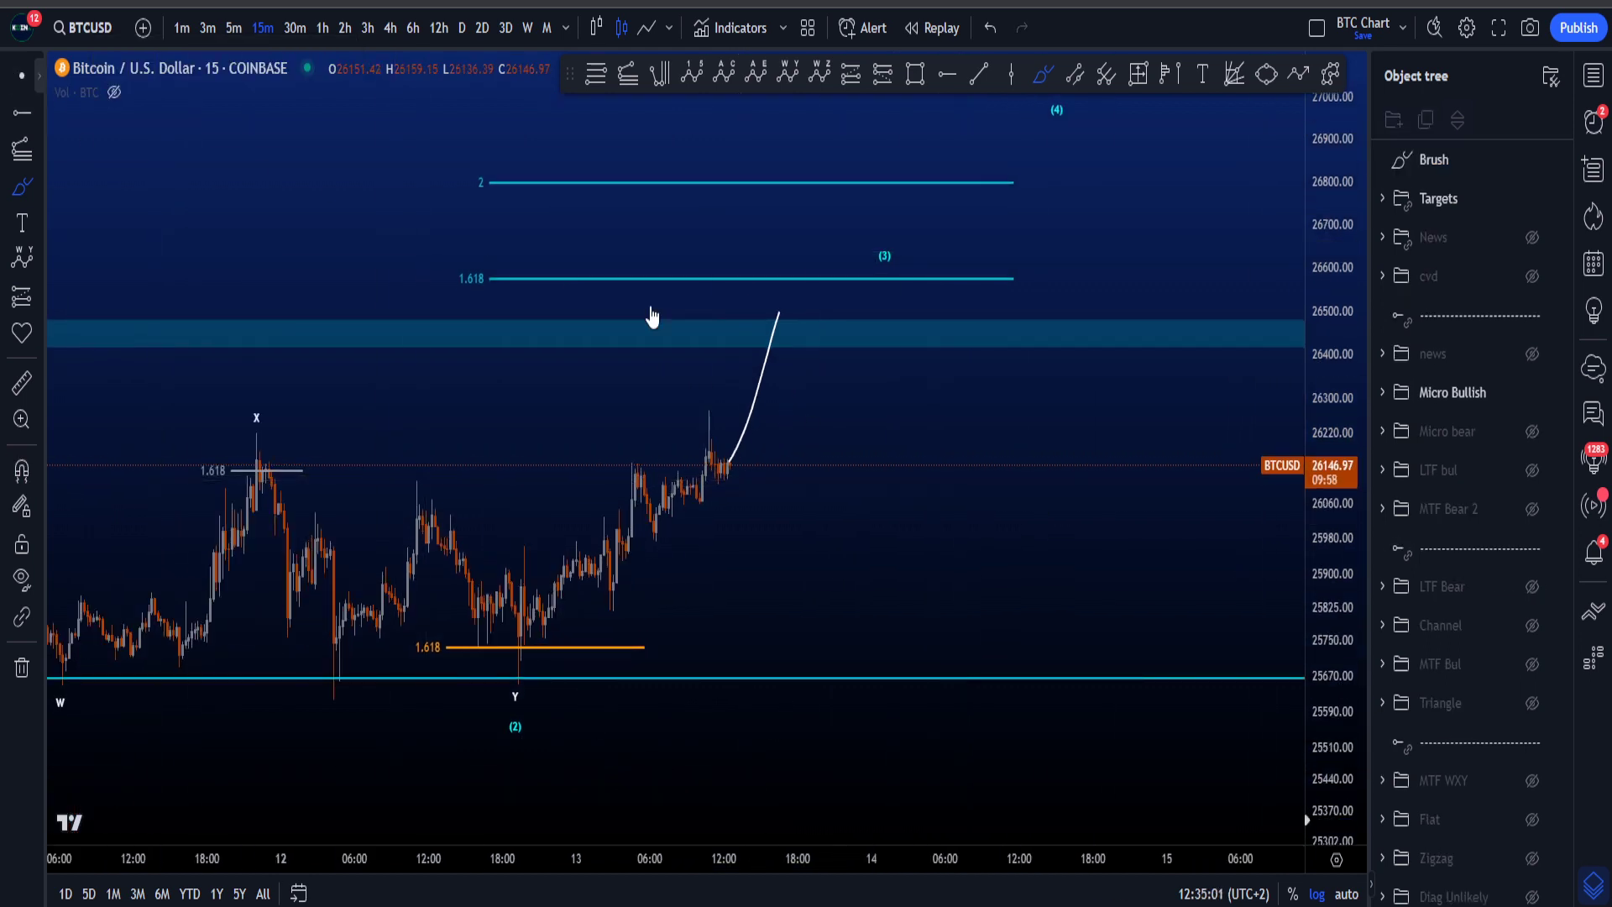
click(759, 410)
key(Delete)
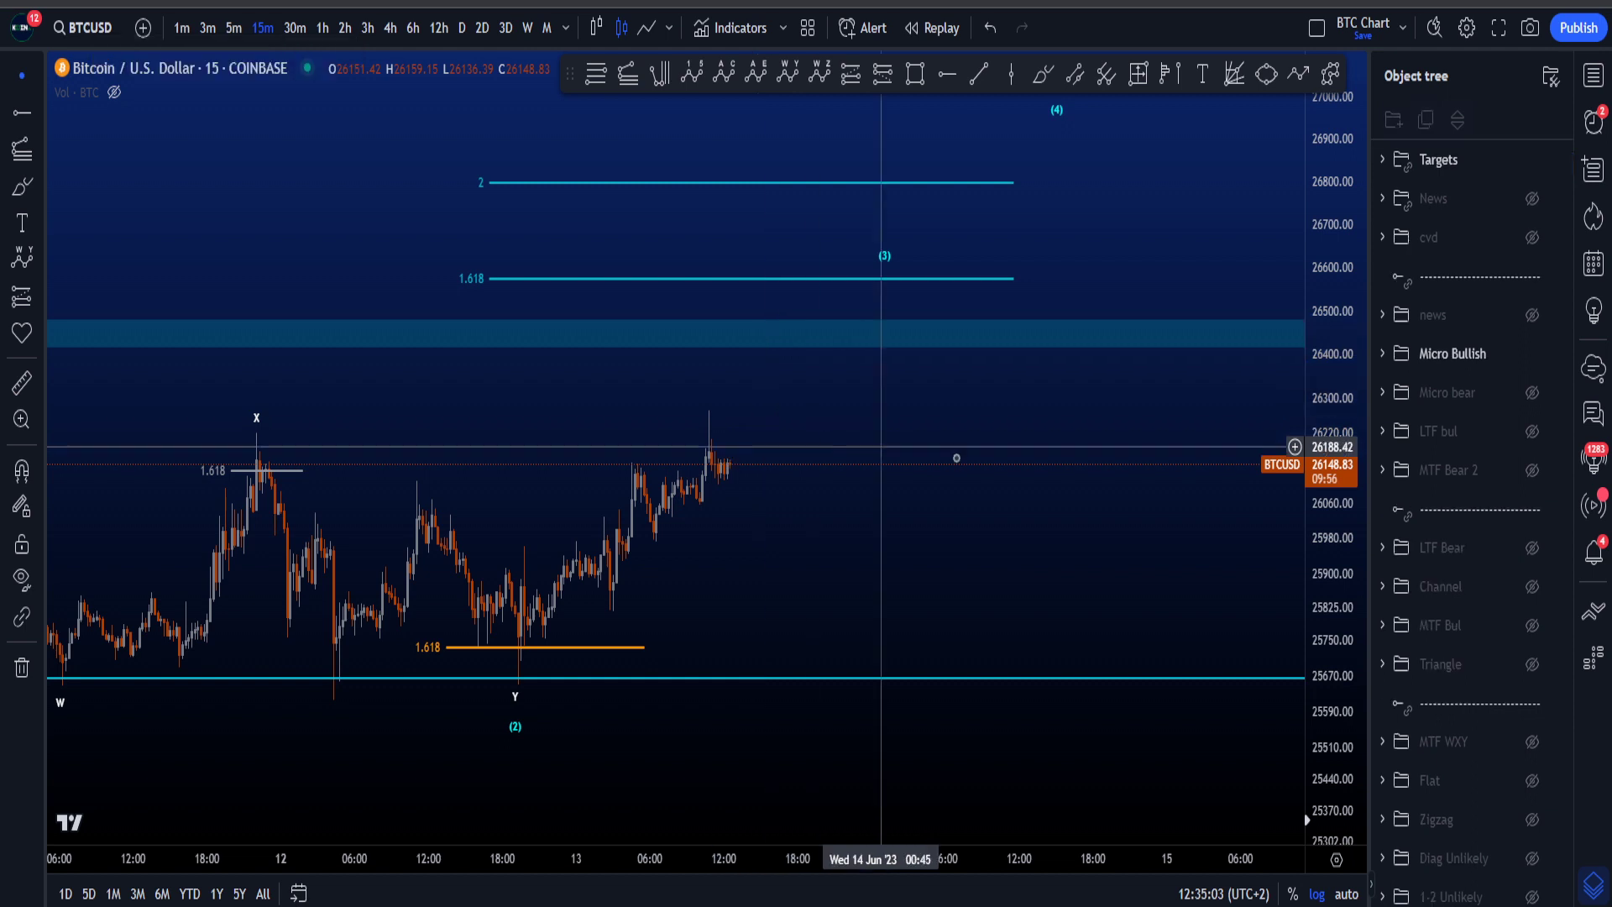
Circle the wnpoc zone above the latest peak with the Brush and delete the stroke.
drag(955, 457, 1033, 529)
drag(873, 461, 843, 466)
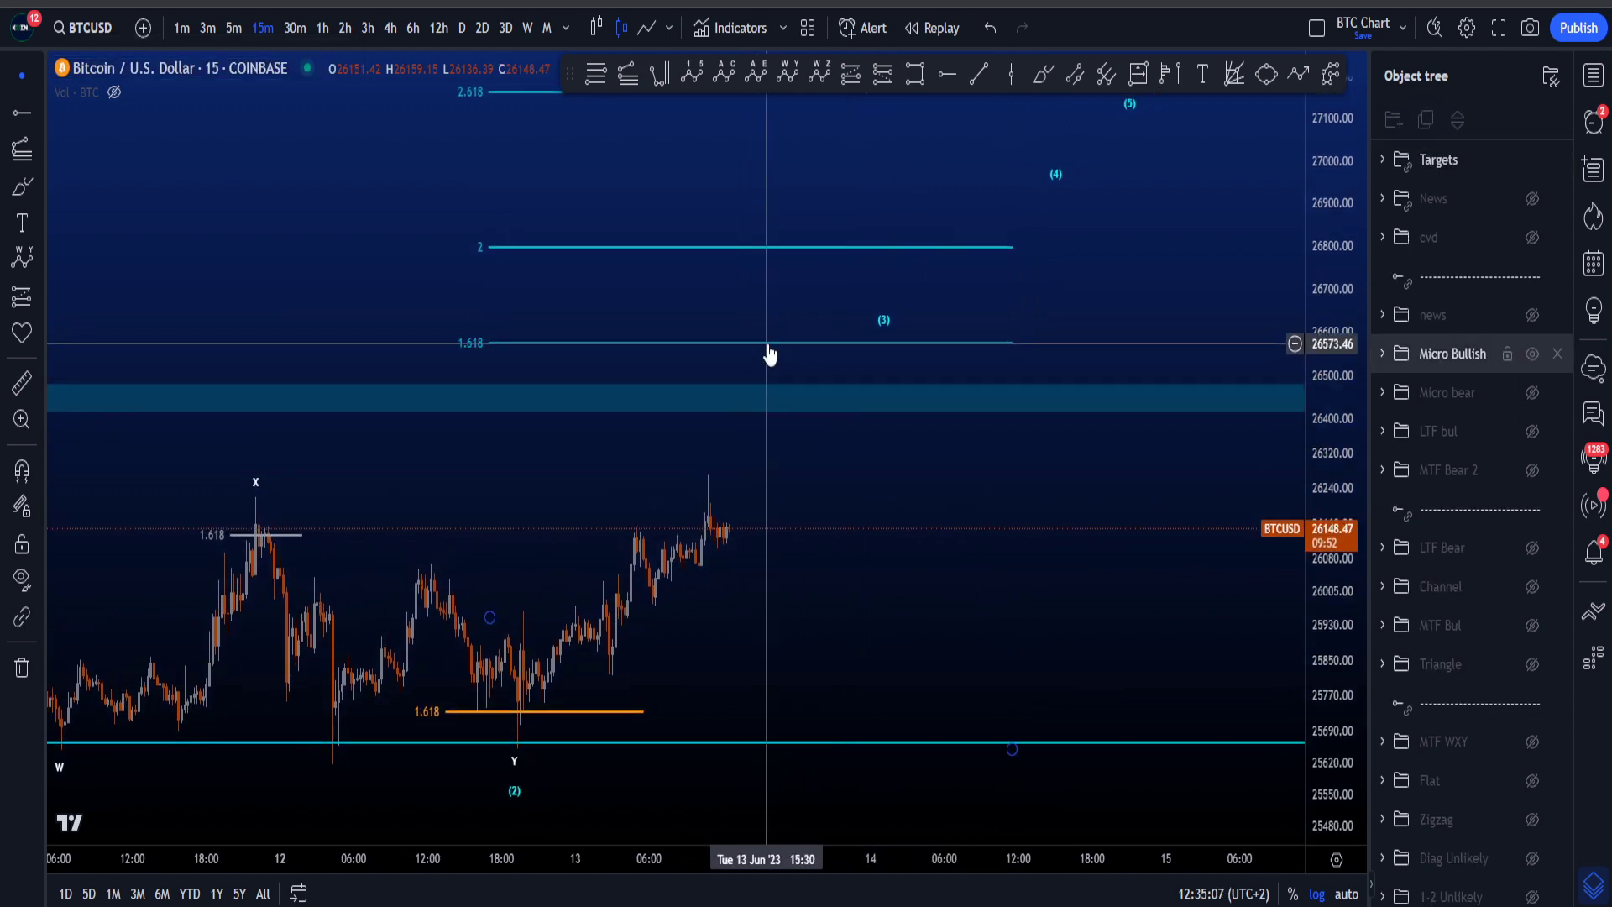
scroll(999, 349, down, 3)
drag(1321, 262, 1321, 450)
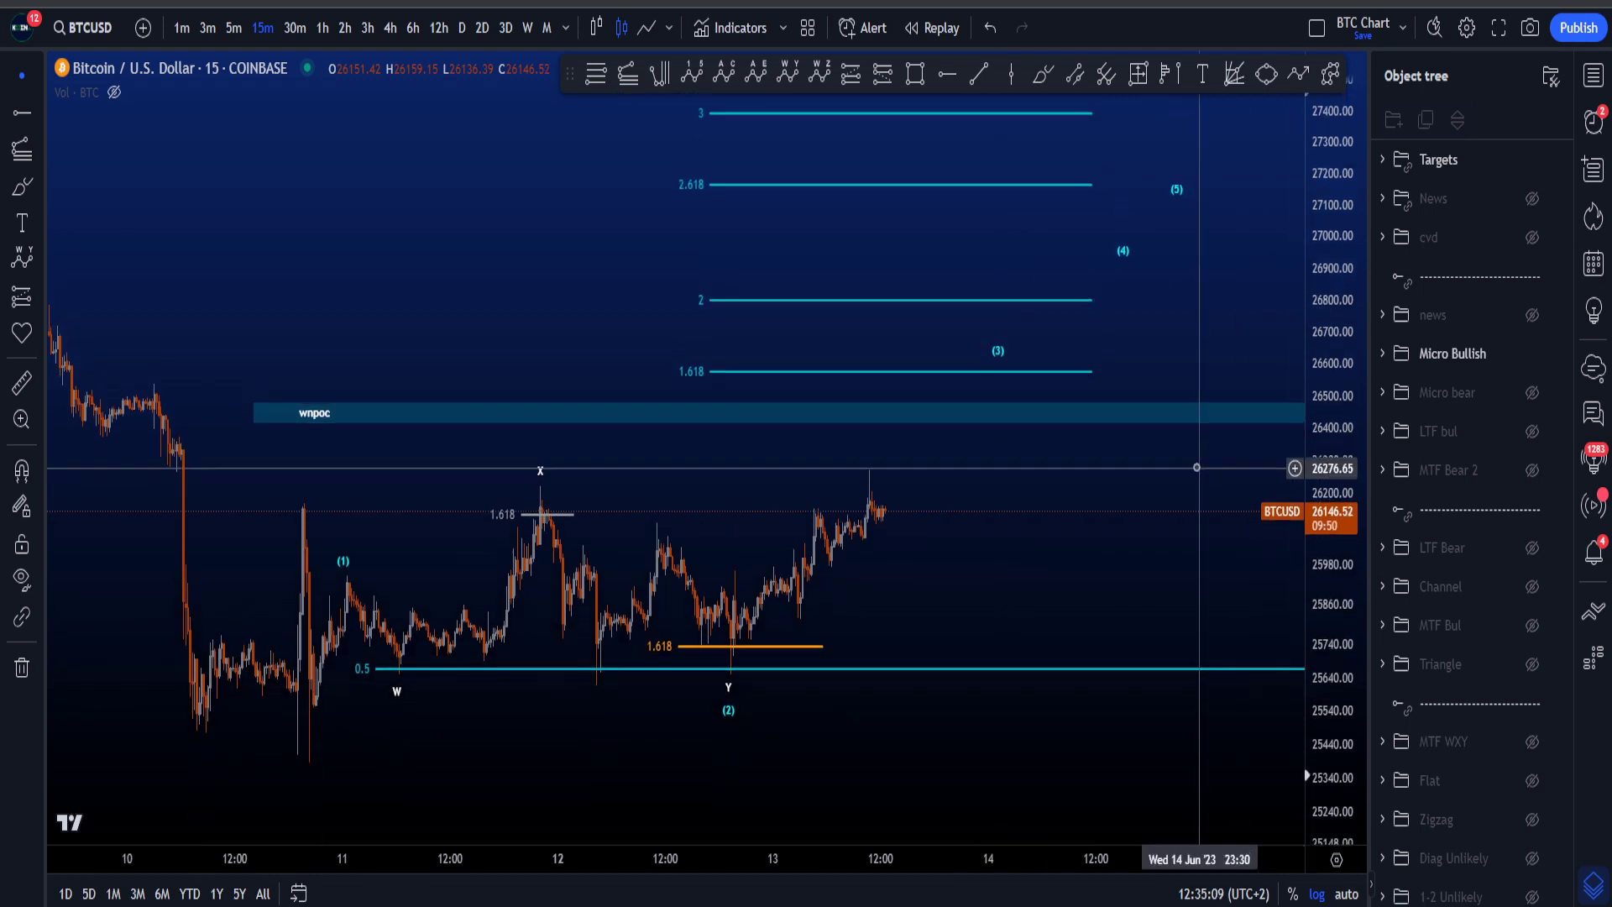
drag(1182, 475, 1110, 638)
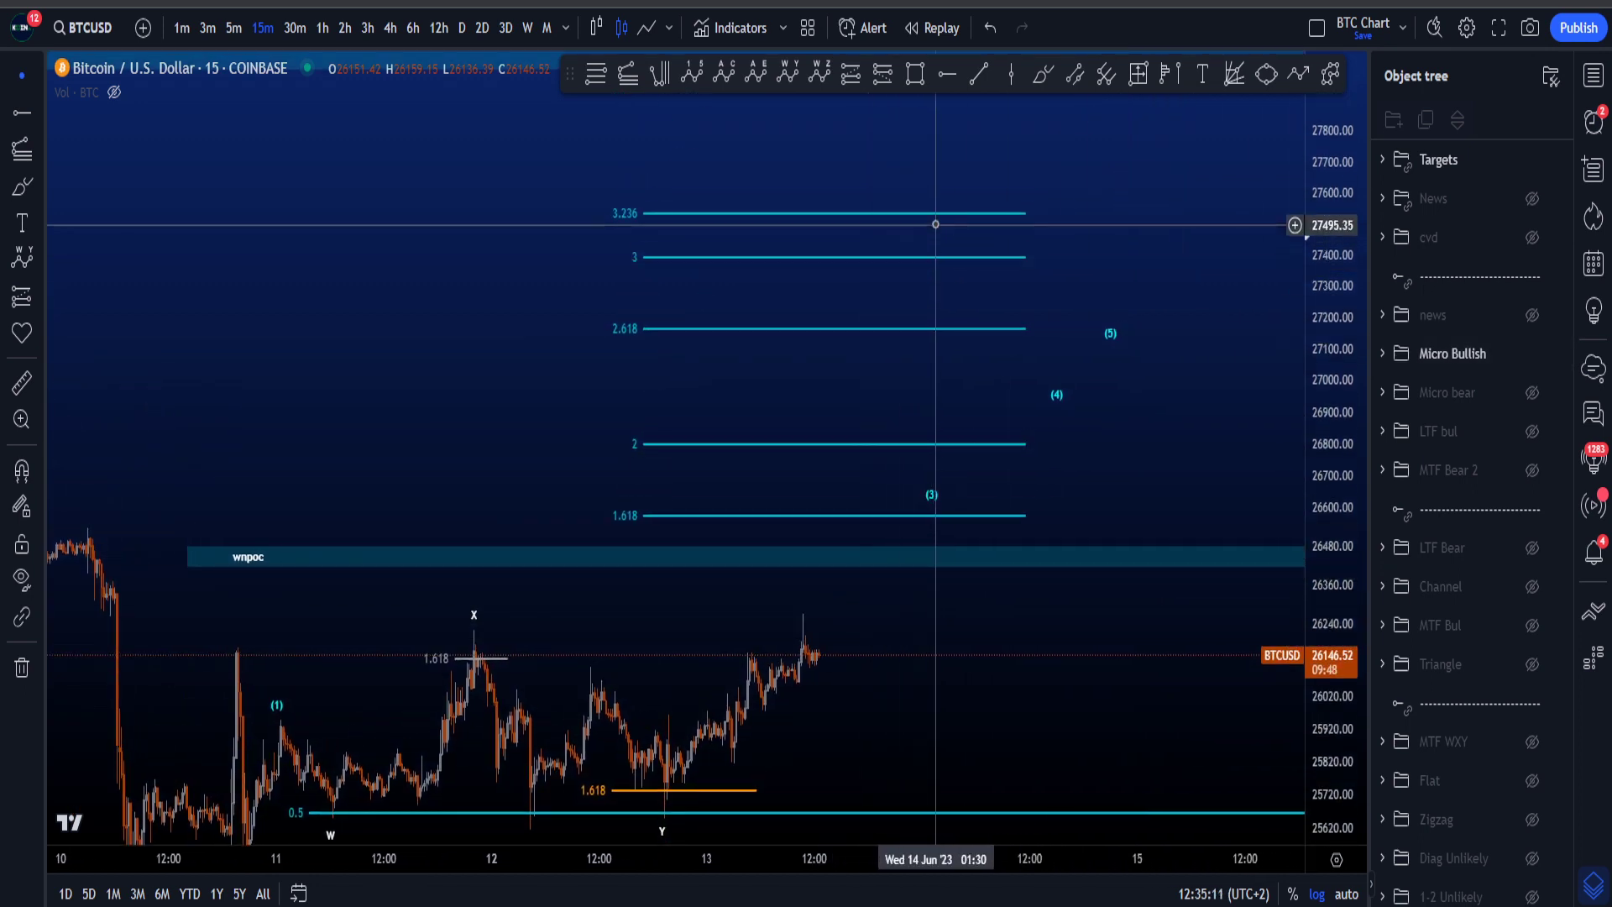
drag(1143, 495, 1138, 322)
scroll(1107, 383, down, 2)
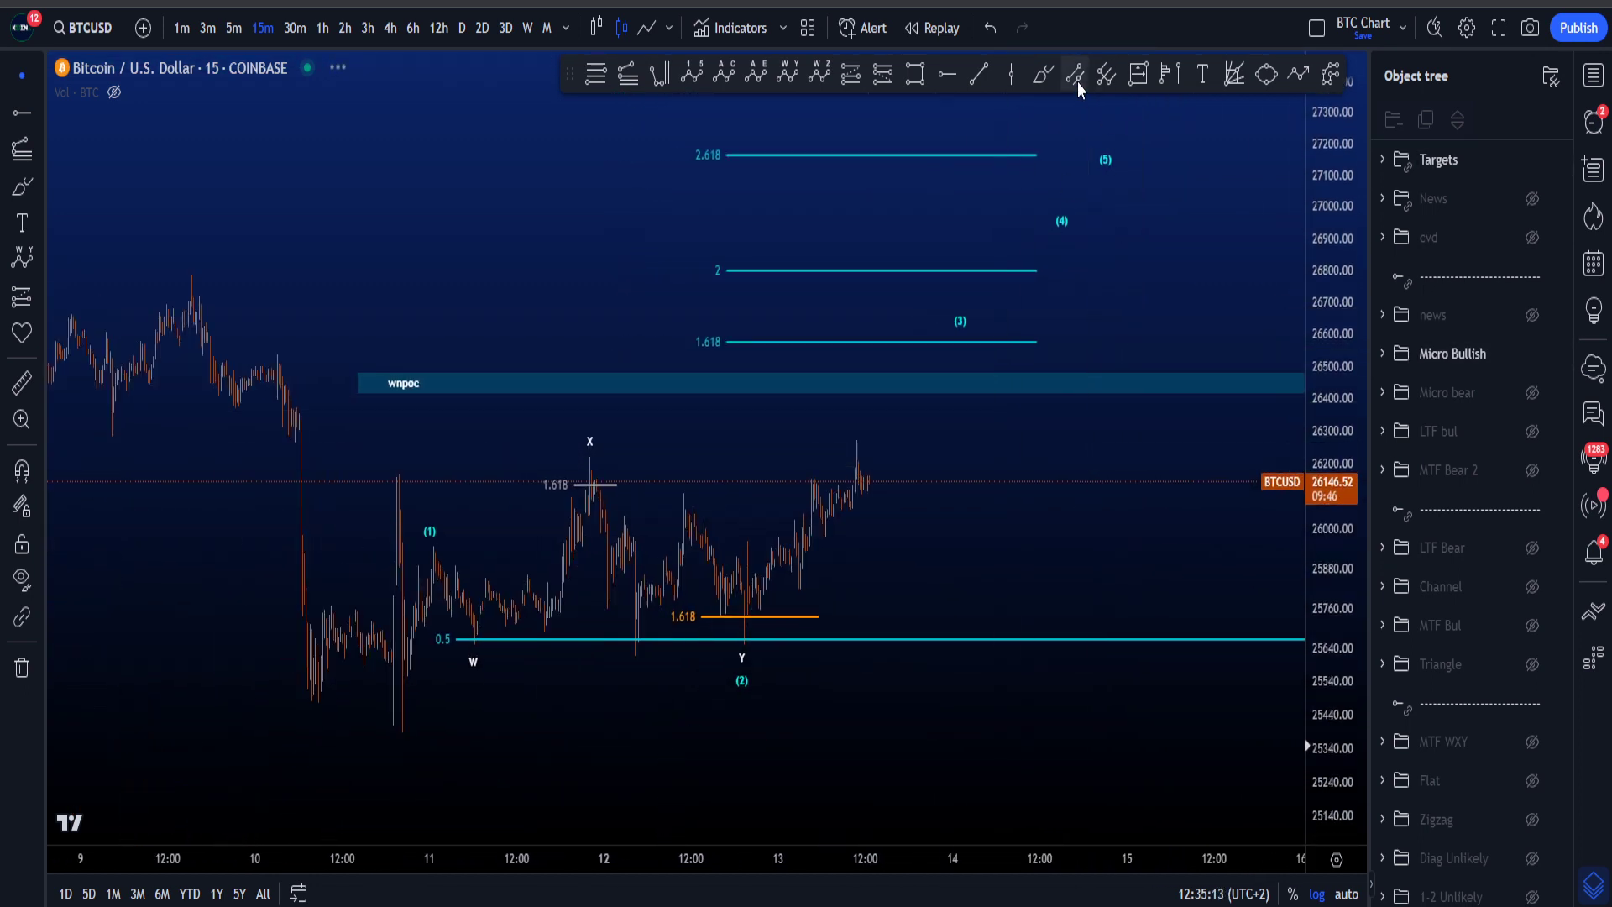
mouse_move(920, 376)
mouse_down()
mouse_move(849, 388)
mouse_move(921, 372)
mouse_up()
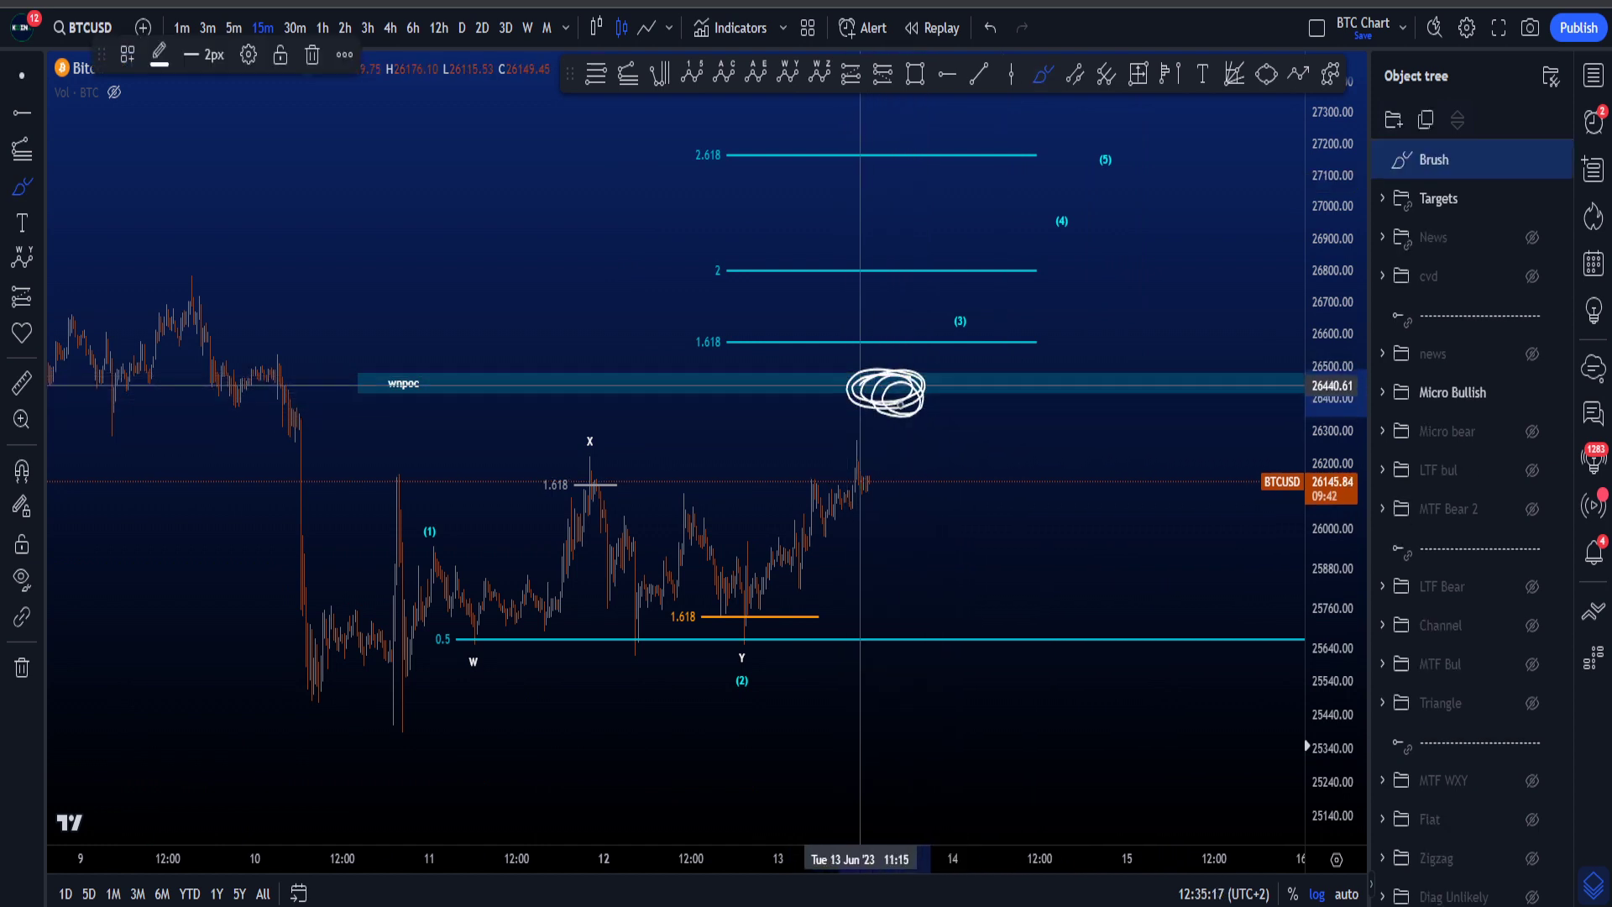
key(Delete)
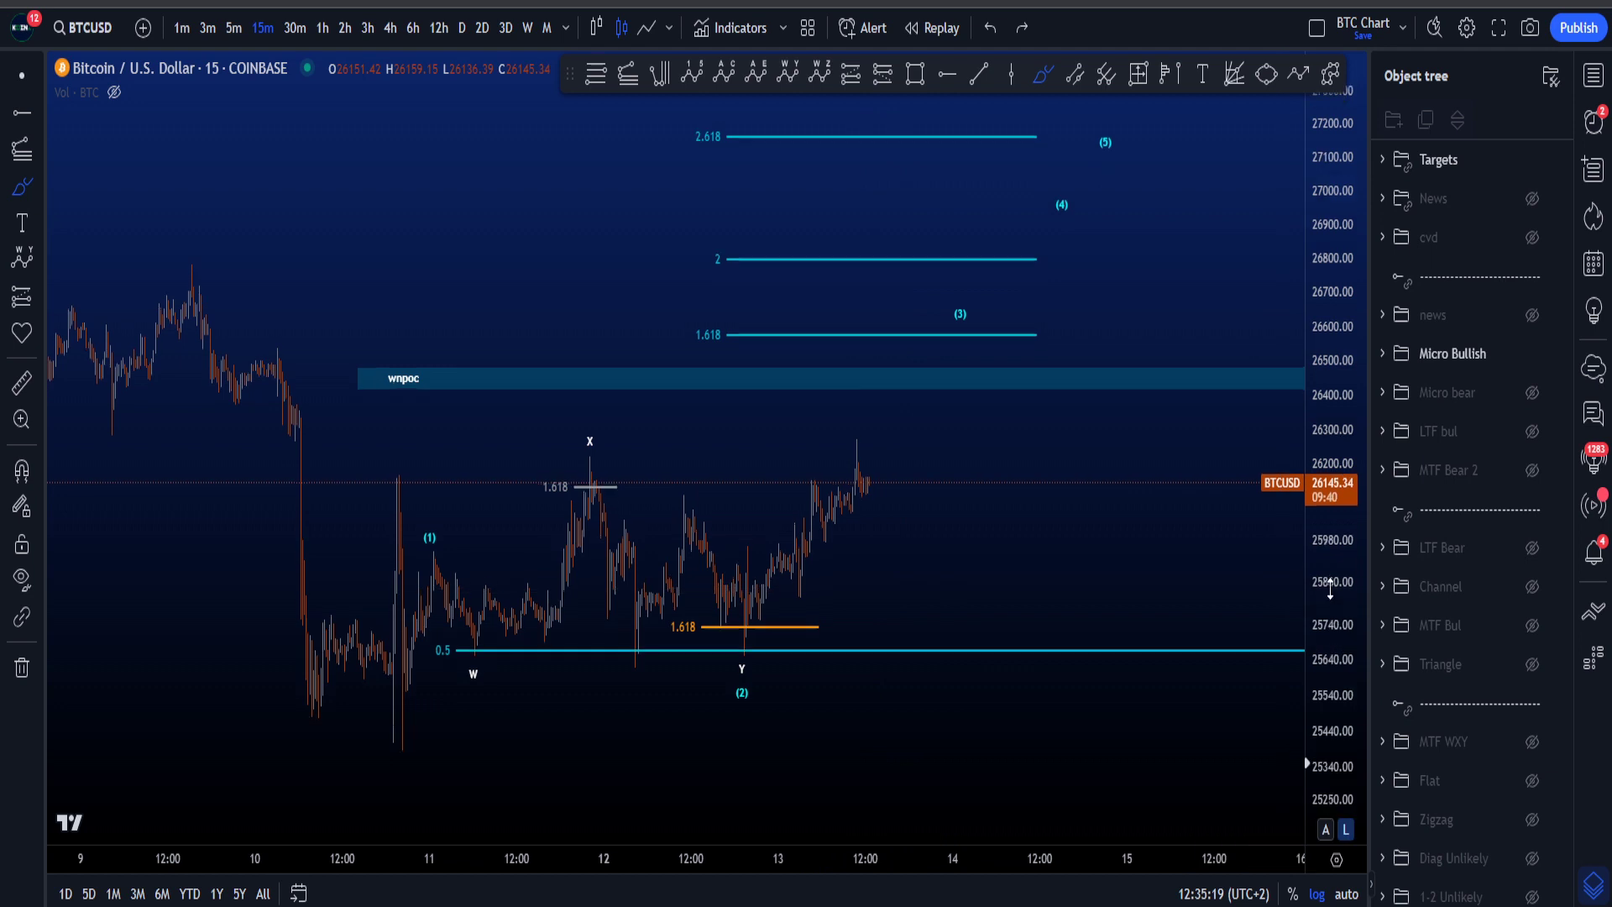
Brush a rise from the (2) low past (3) and circle the wnpoc zone above the latest price, undoing the strokes.
scroll(1035, 487, up, 2)
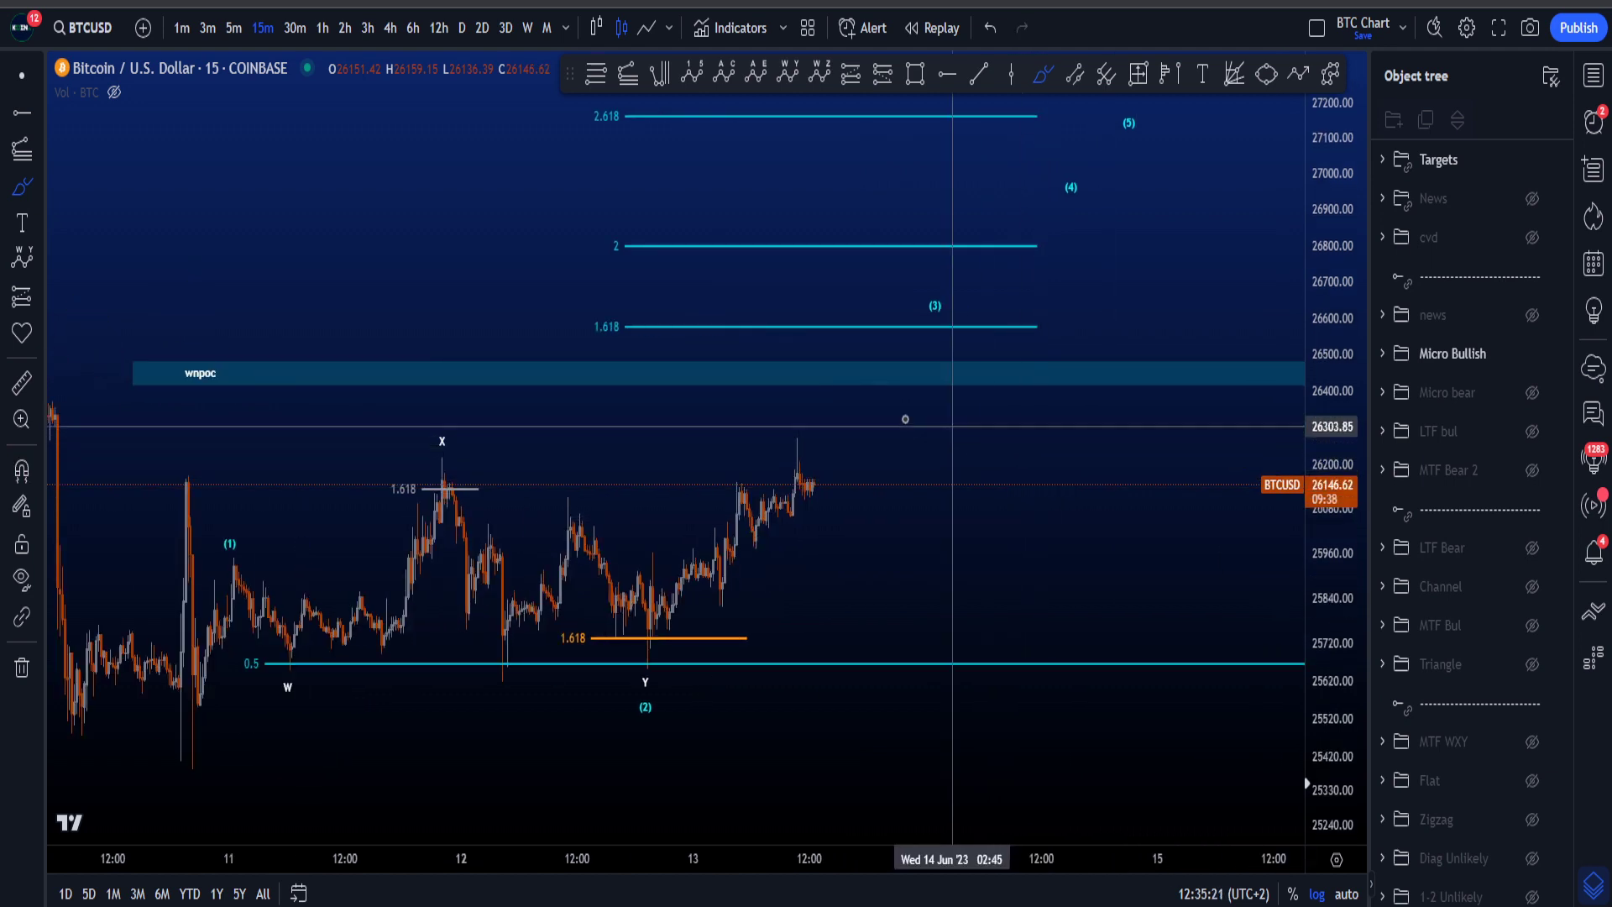
mouse_move(691, 591)
mouse_down()
mouse_move(1014, 335)
mouse_move(1025, 265)
mouse_up()
key(ctrl+z)
mouse_move(804, 485)
mouse_down()
mouse_move(882, 382)
mouse_move(849, 360)
mouse_move(896, 374)
mouse_move(829, 376)
mouse_move(894, 358)
mouse_move(896, 392)
mouse_move(843, 382)
mouse_move(899, 382)
mouse_up()
key(ctrl+z)
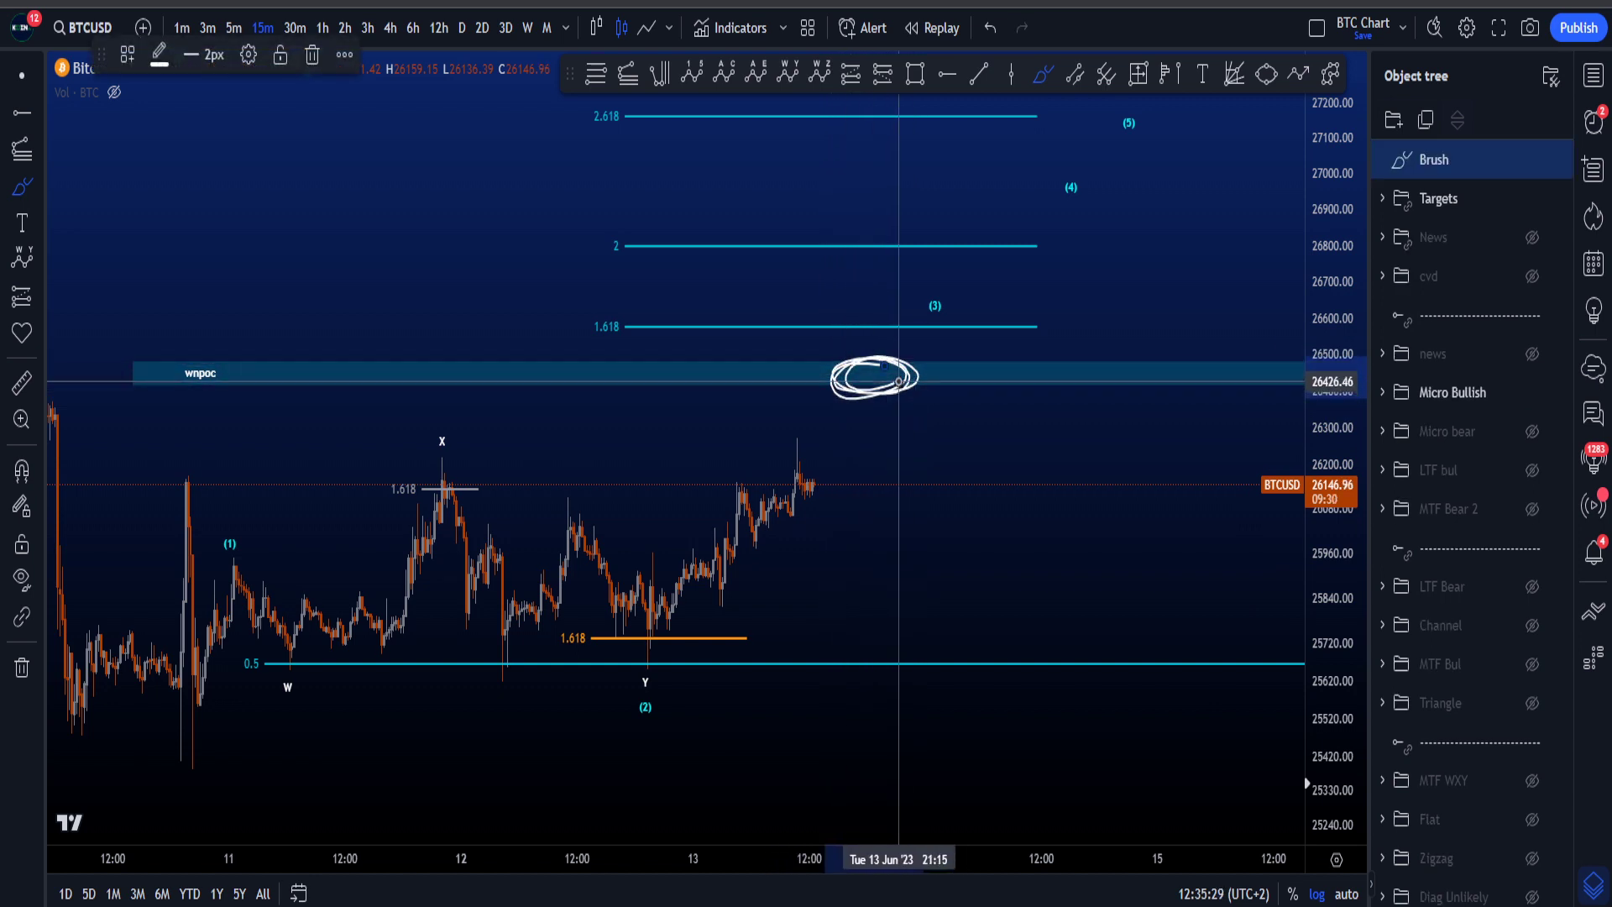
key(ctrl+z)
mouse_move(886, 374)
mouse_down()
mouse_move(835, 377)
mouse_move(865, 369)
mouse_up()
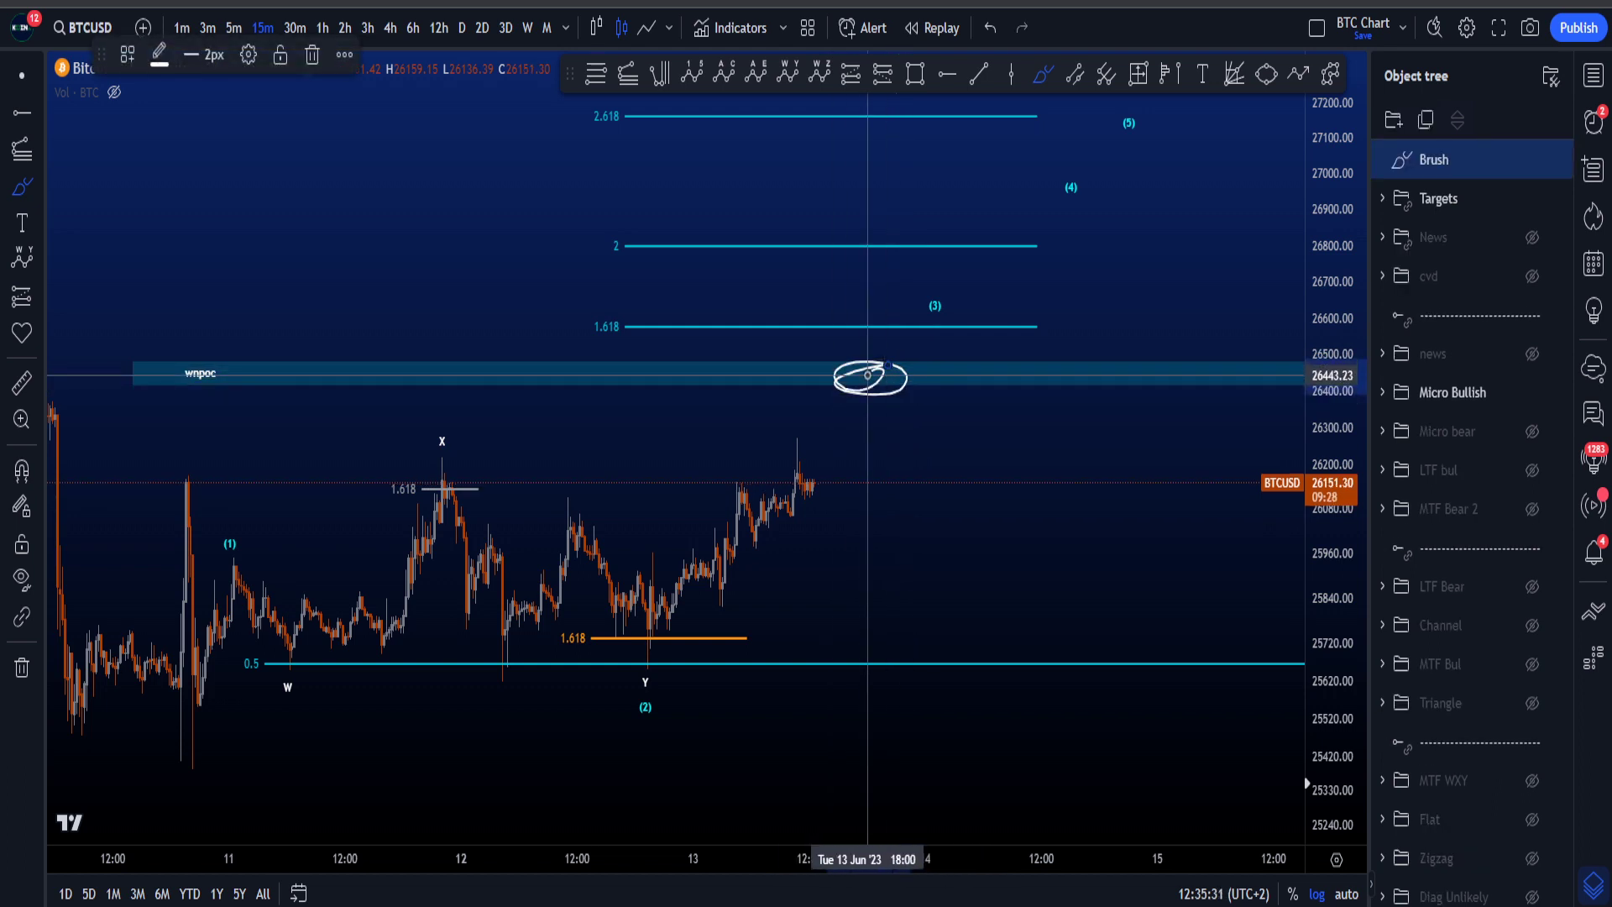
key(ctrl+z)
Brush from the spike low before (1) to the Y low, and from the X high to the next lower high, undoing both strokes.
drag(203, 767, 649, 631)
key(ctrl+z)
mouse_move(461, 450)
mouse_down()
mouse_move(444, 458)
mouse_move(567, 520)
mouse_up()
key(ctrl+z)
key(ctrl+z)
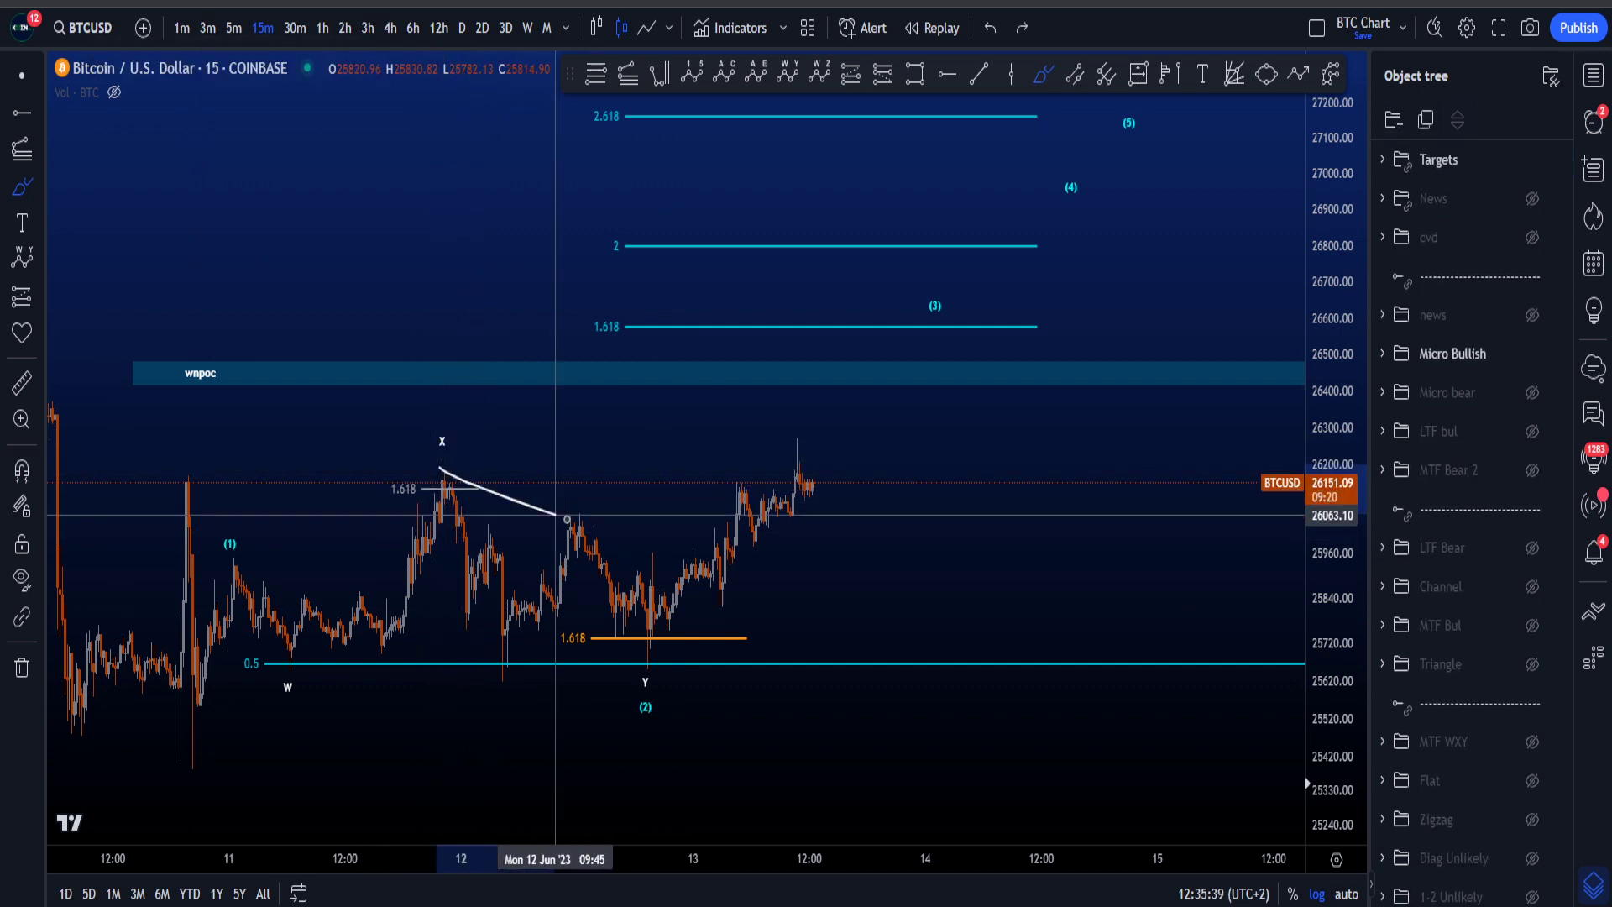
key(ctrl+z)
Hide the Micro Bullish group and show the cvd group on the chart.
click(1532, 354)
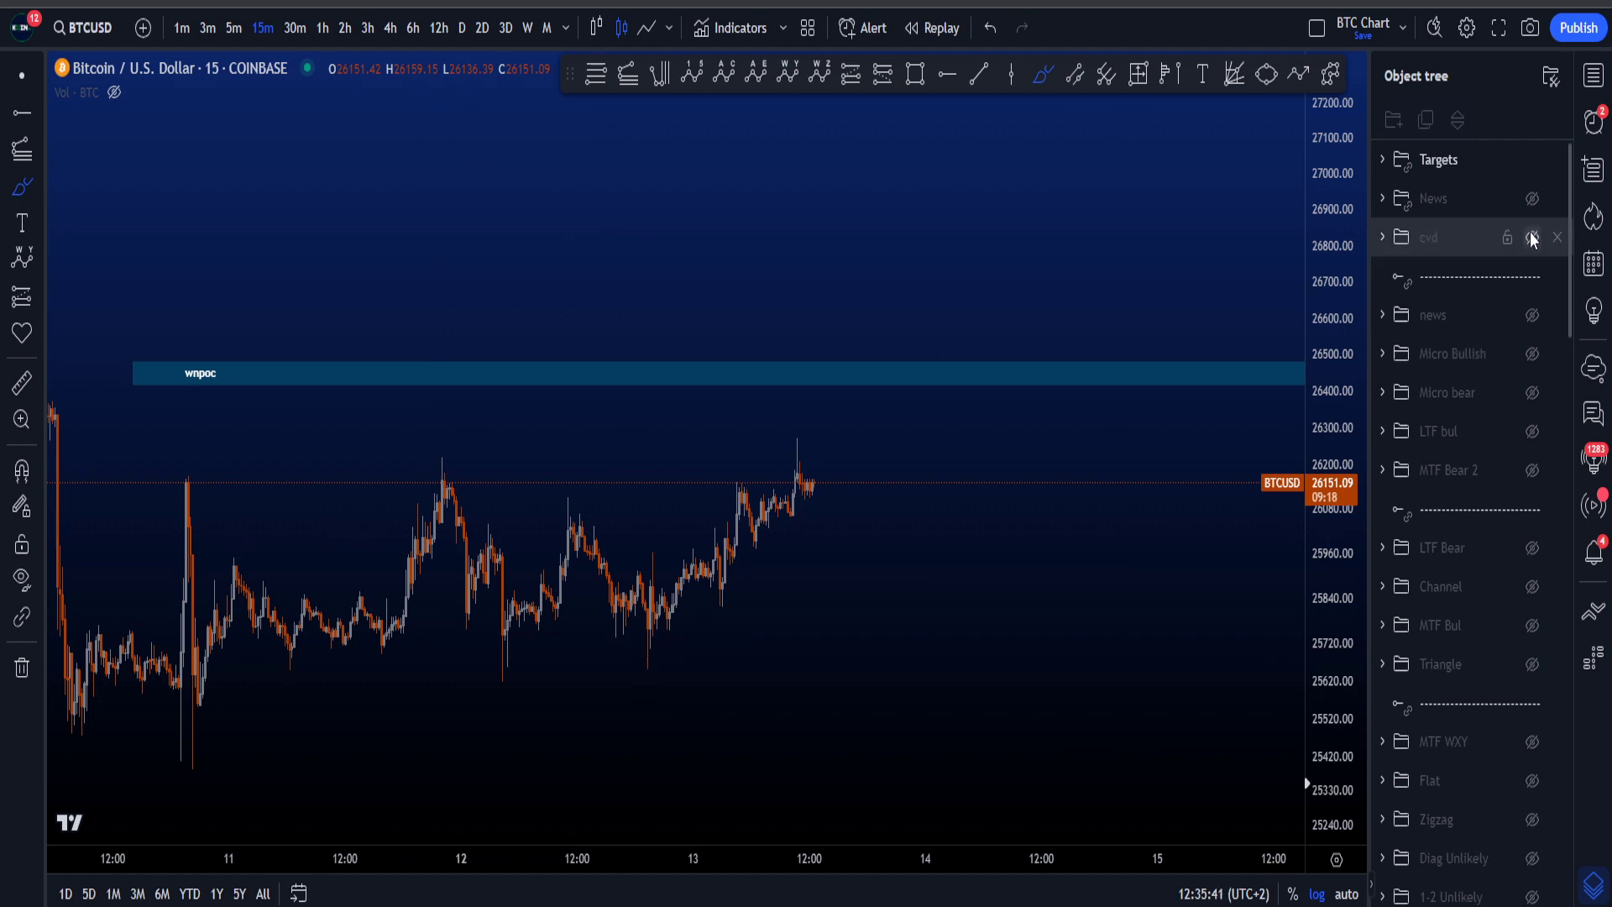
click(1532, 237)
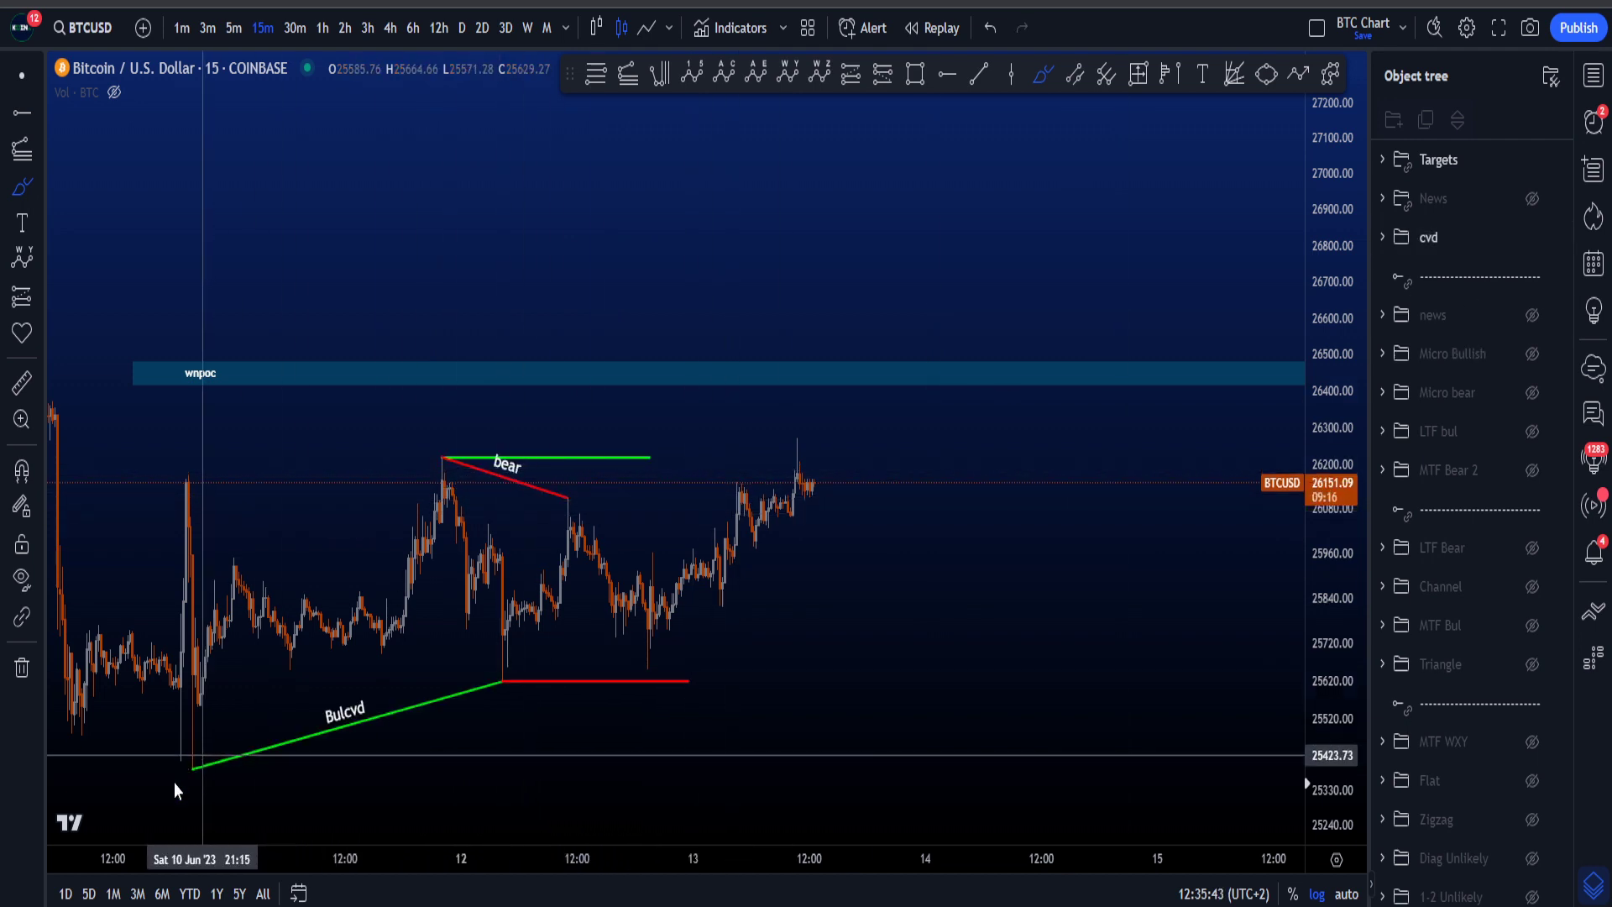
Brush along the green Bulcvd line and from its starting low to the second low above the red horizontal line, undoing both strokes.
mouse_move(189, 766)
mouse_down()
mouse_move(495, 676)
mouse_move(509, 698)
mouse_up()
key(ctrl+z)
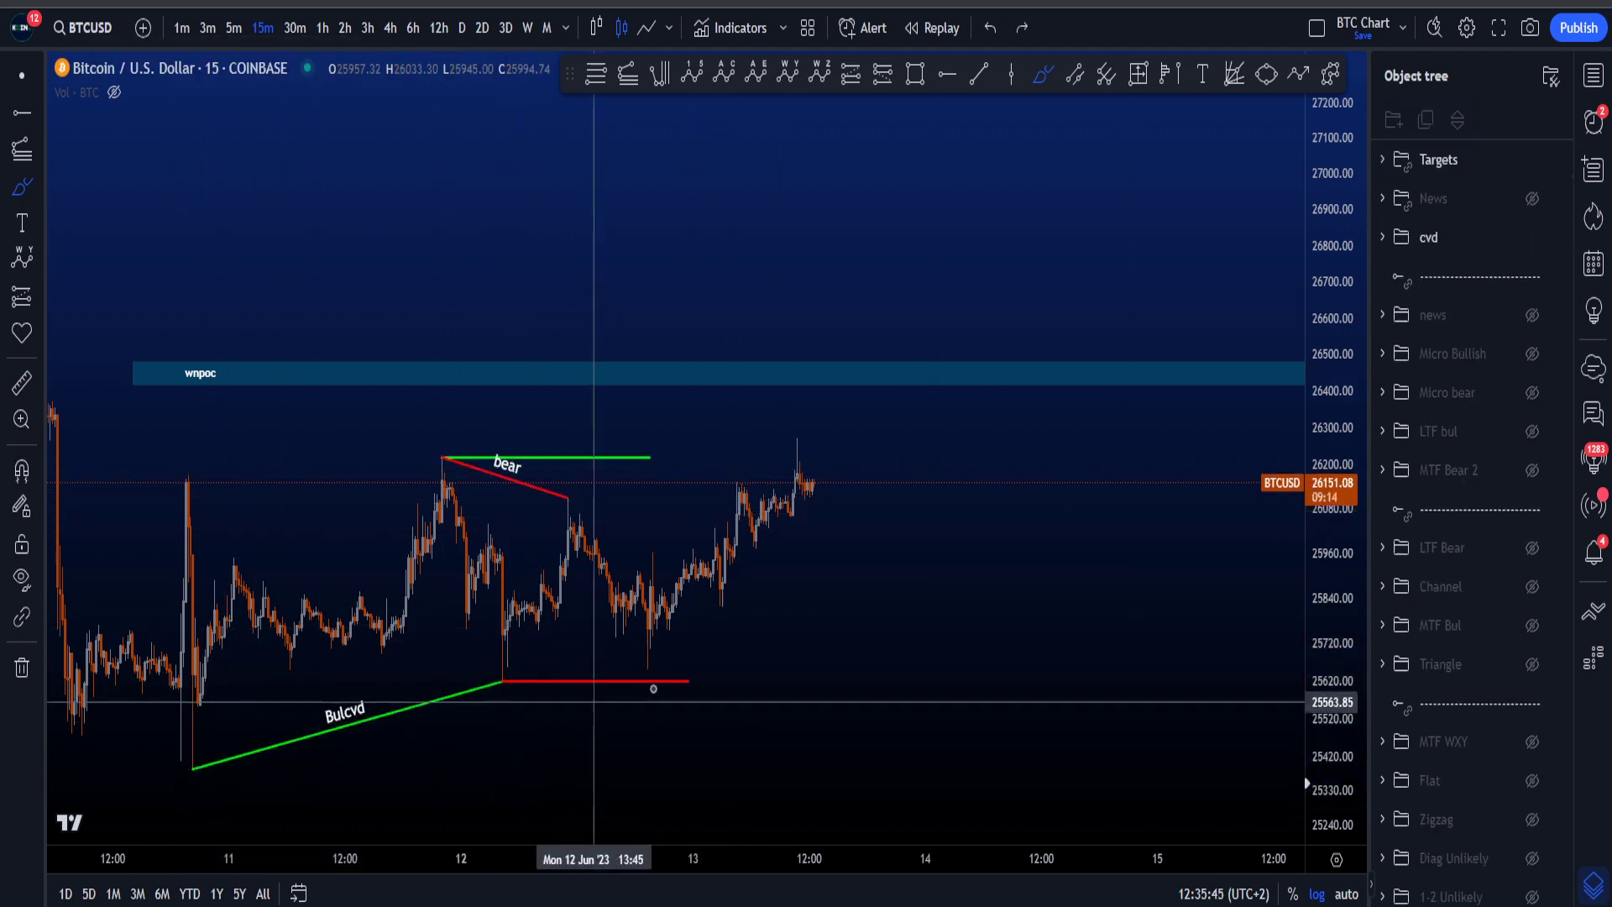
mouse_move(187, 738)
mouse_down()
mouse_move(192, 751)
mouse_move(659, 702)
mouse_move(657, 669)
mouse_up()
key(ctrl+z)
Brush strokes between the two lows near the red horizontal line to compare them, undoing every stroke.
mouse_move(506, 664)
mouse_down()
mouse_move(680, 652)
mouse_move(647, 670)
mouse_up()
key(ctrl+z)
drag(505, 686, 653, 661)
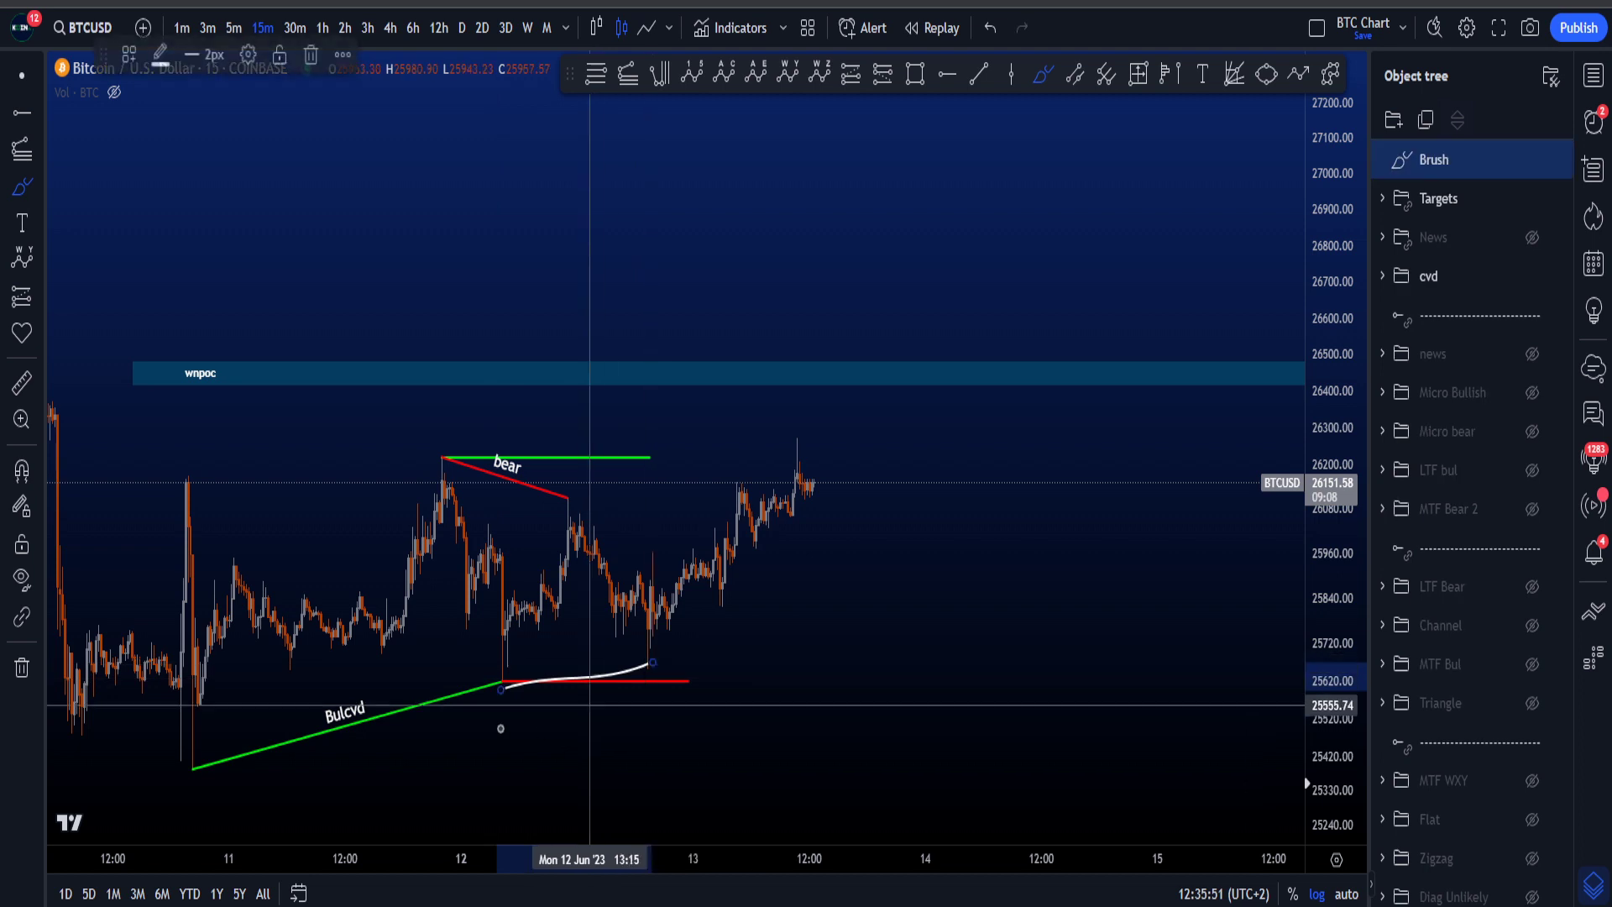
drag(503, 716, 653, 733)
key(ctrl+z)
key(ctrl+z)
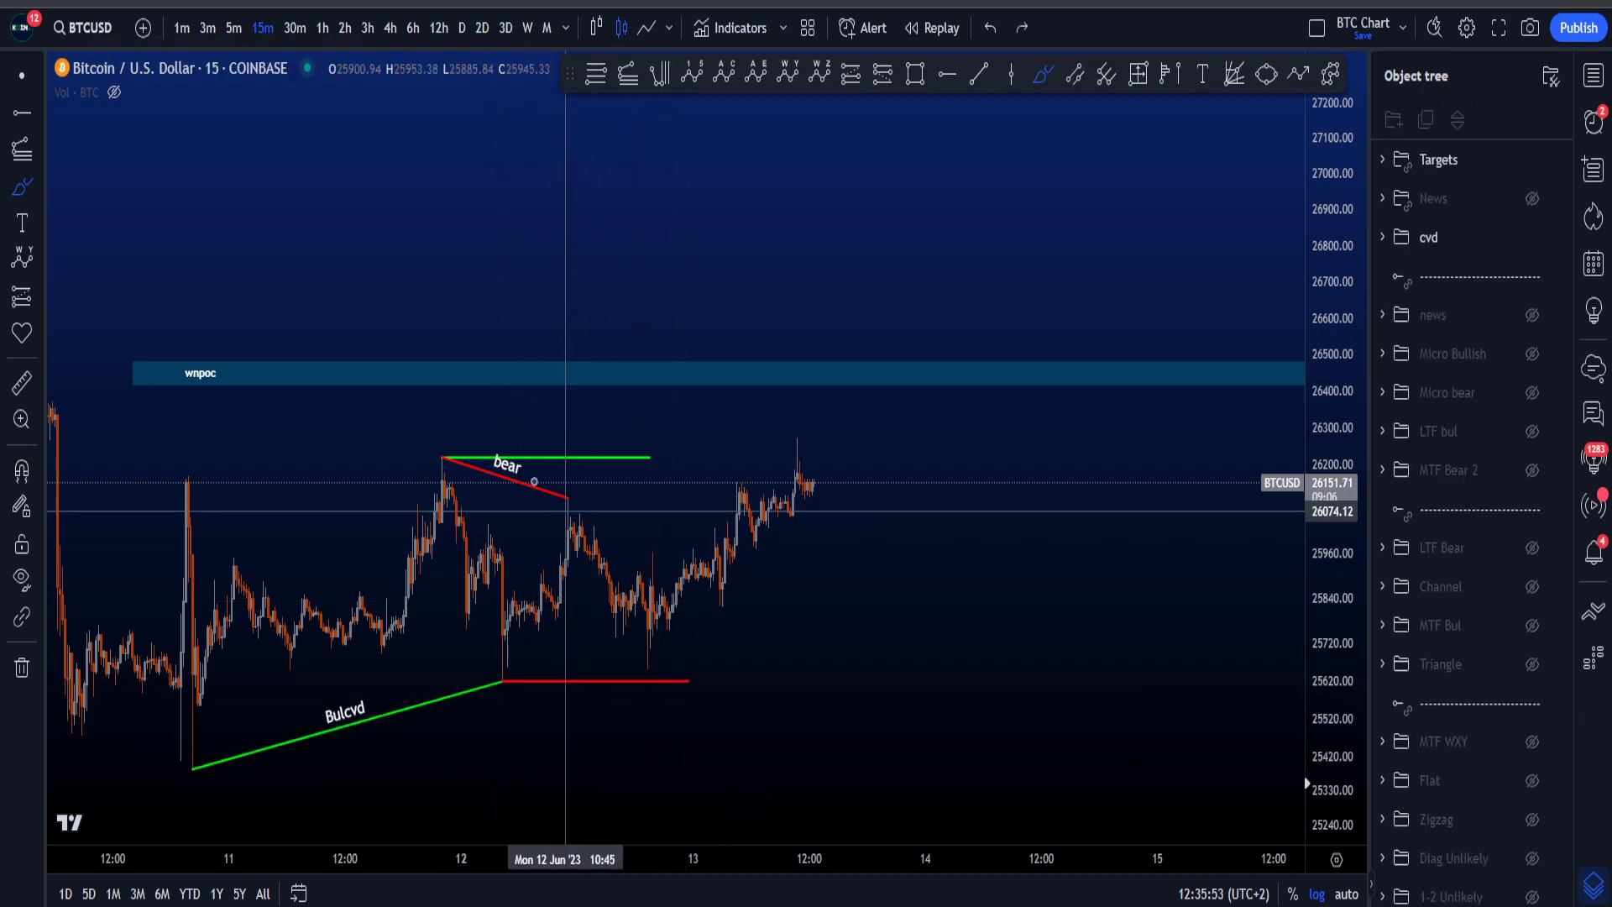
Circle the highs at both ends of the red bear line, undoing each circle.
drag(461, 453, 446, 475)
key(ctrl+z)
drag(571, 483, 571, 486)
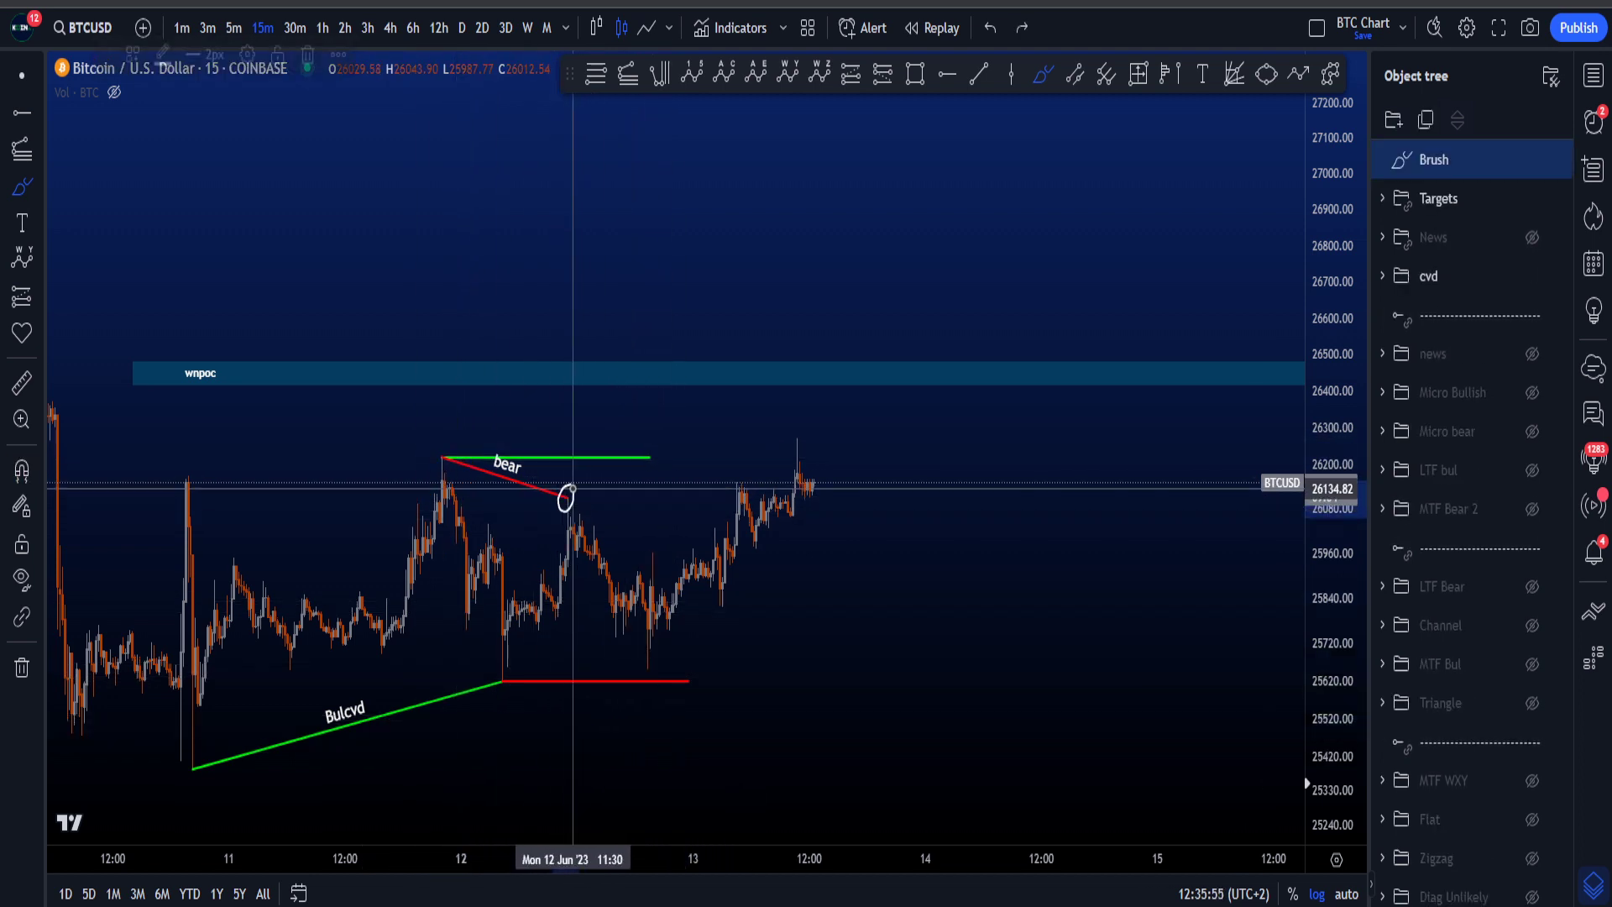
key(ctrl+z)
mouse_move(453, 444)
mouse_down()
mouse_move(429, 468)
mouse_move(457, 445)
mouse_move(565, 471)
mouse_move(454, 447)
mouse_up()
key(ctrl+z)
key(ctrl+z)
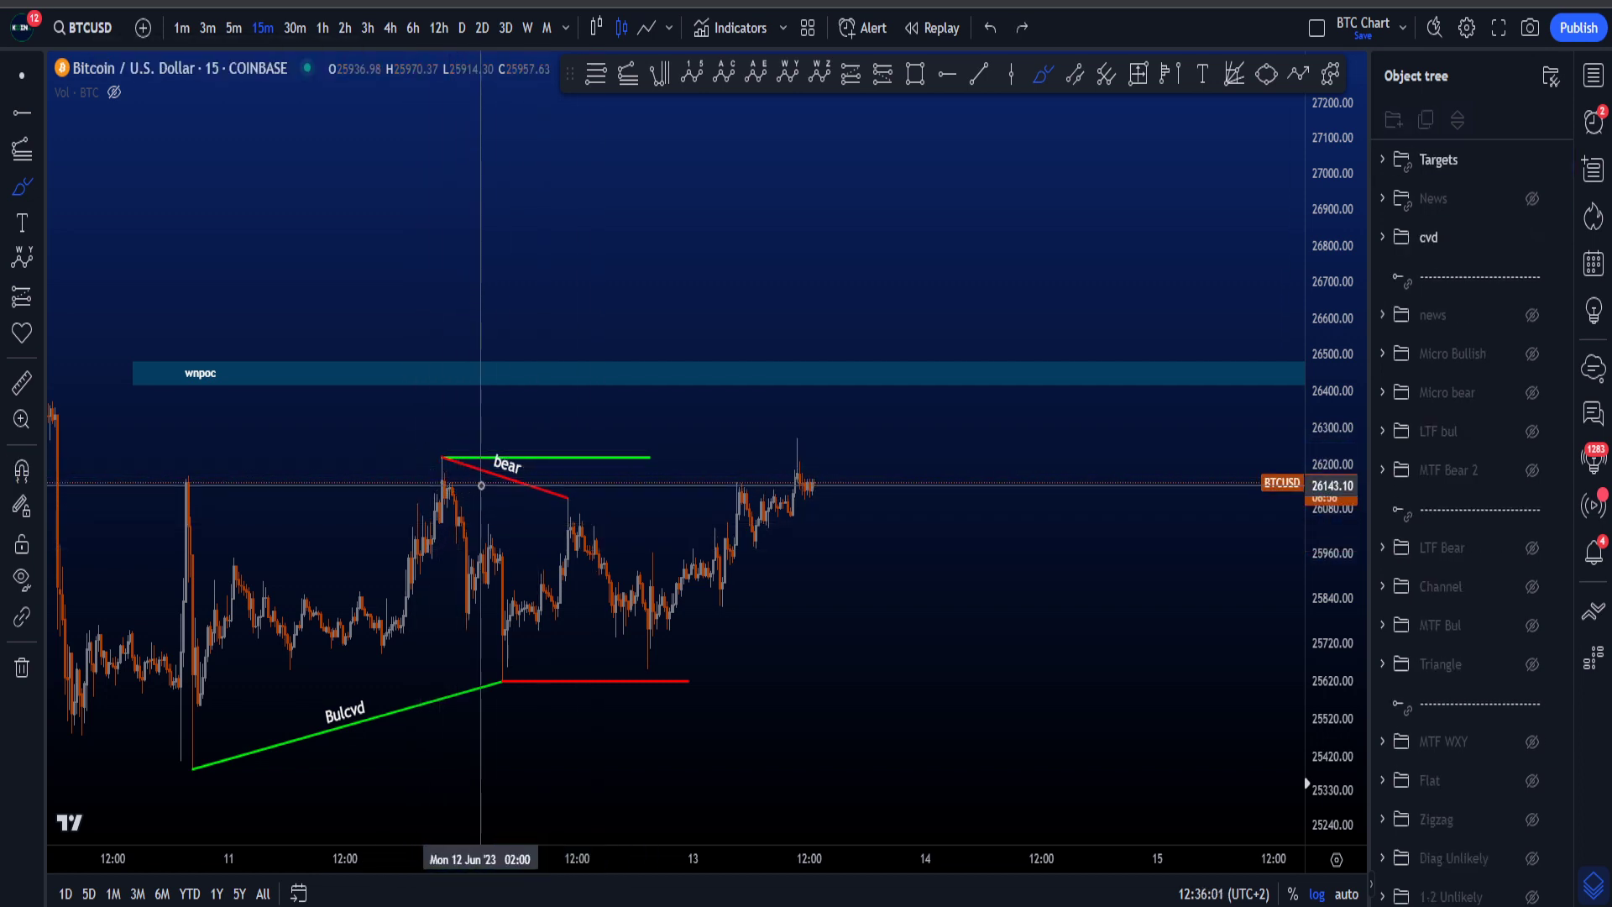
Mark and connect both ends of the Bulcvd line with the Brush, then brush along the bear line, undoing the strokes.
mouse_move(497, 663)
mouse_down()
mouse_move(353, 738)
mouse_move(189, 760)
mouse_move(208, 739)
mouse_up()
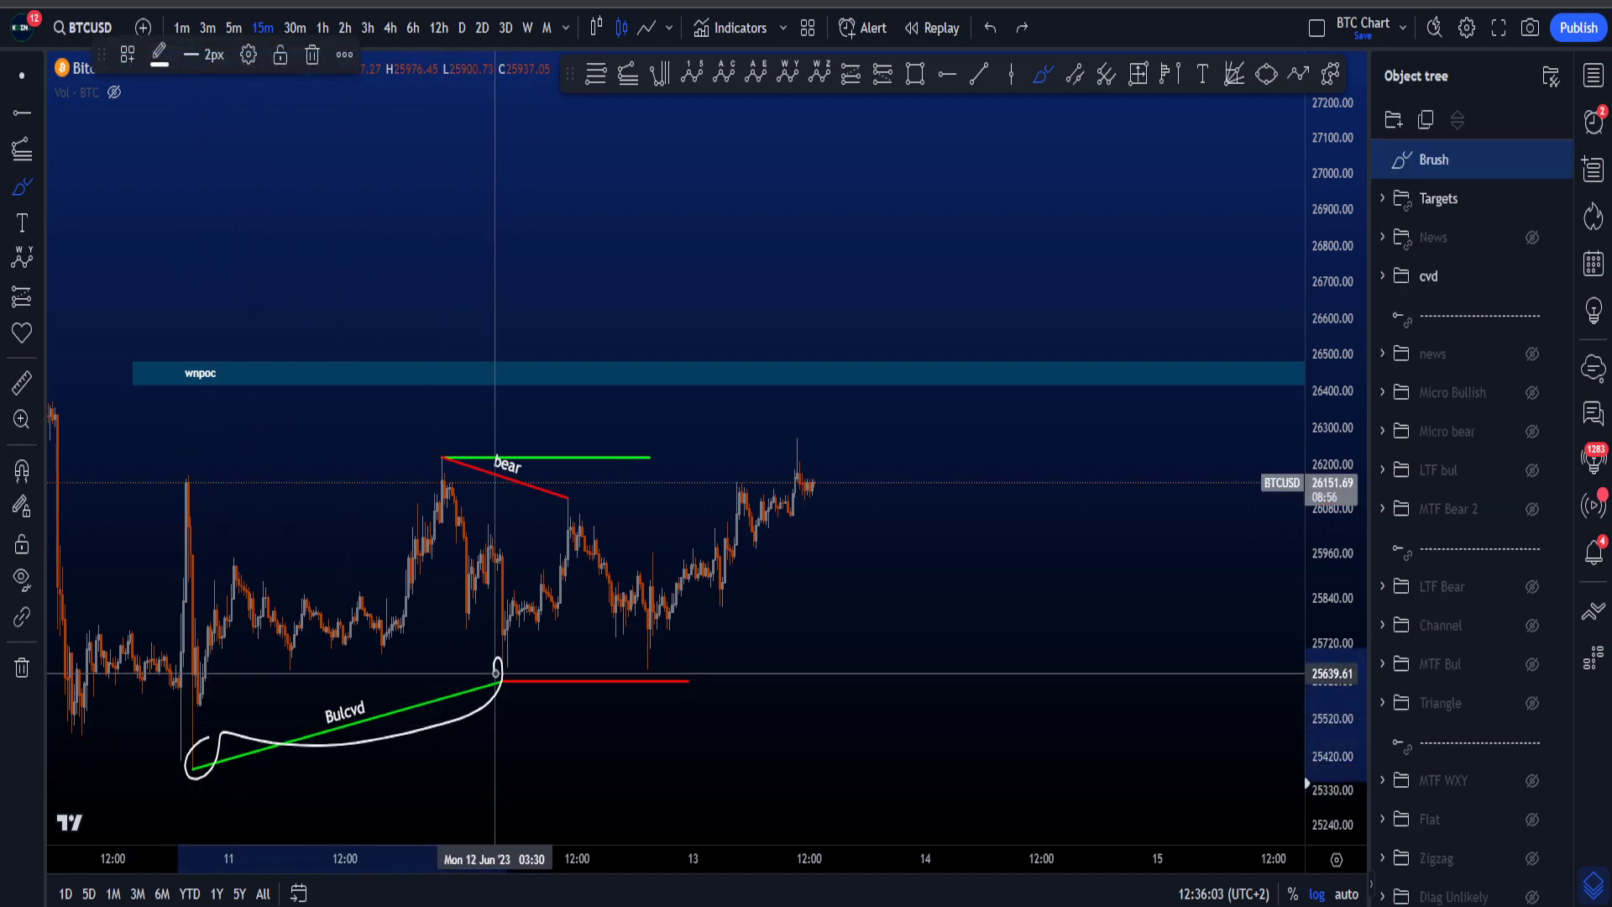
key(ctrl+z)
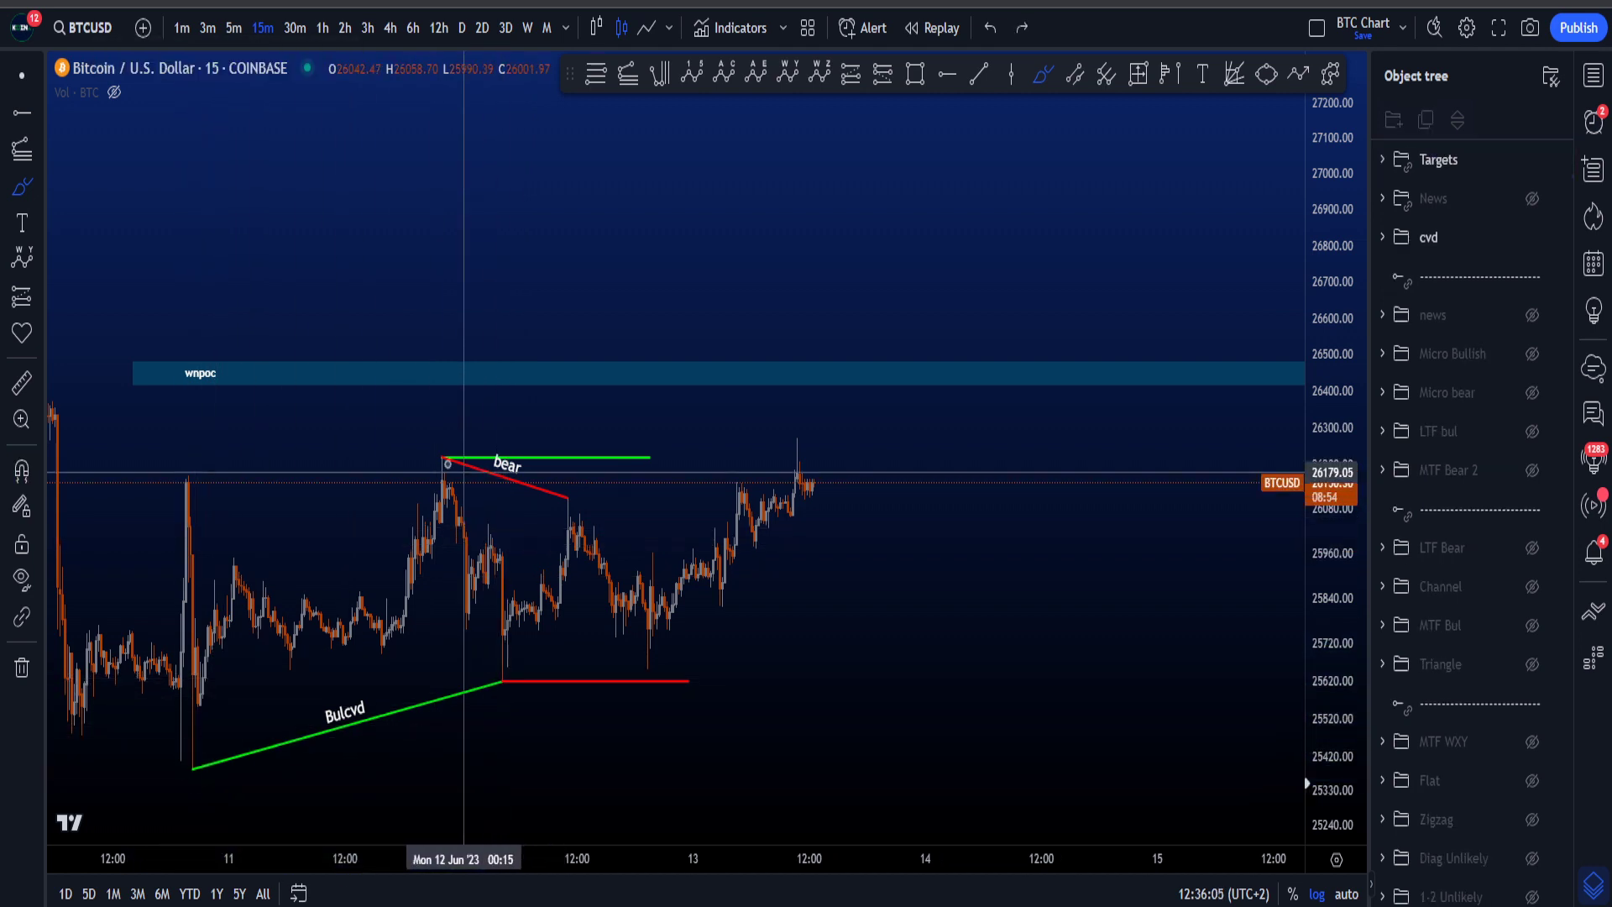
mouse_move(440, 443)
mouse_down()
mouse_move(424, 455)
mouse_move(566, 506)
mouse_up()
key(ctrl+z)
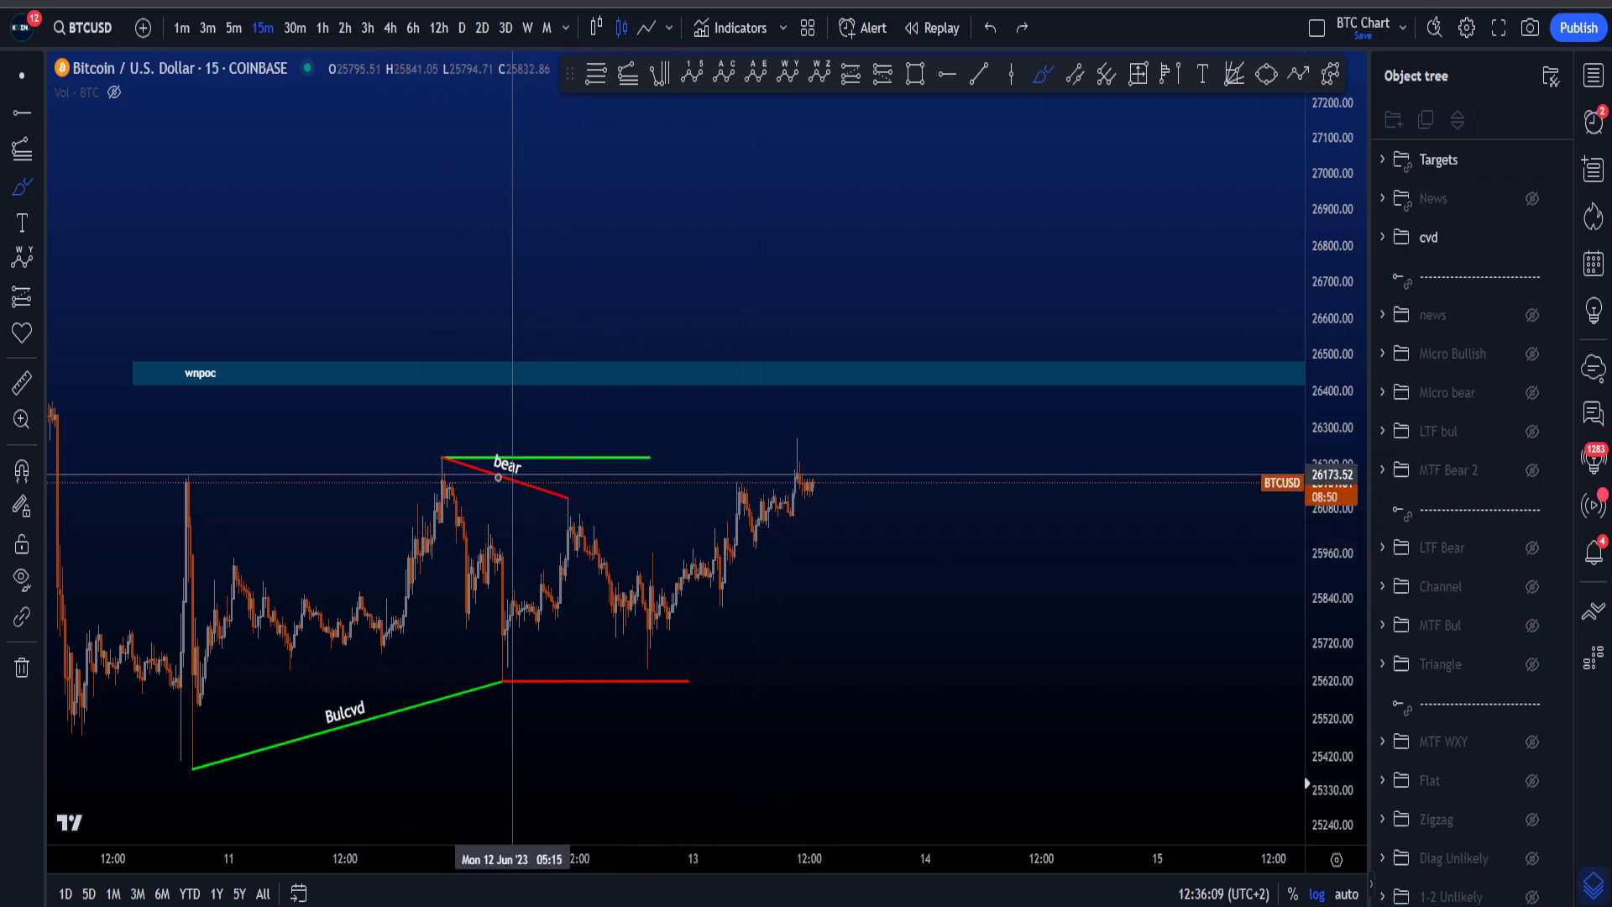
drag(425, 457, 486, 476)
key(ctrl+z)
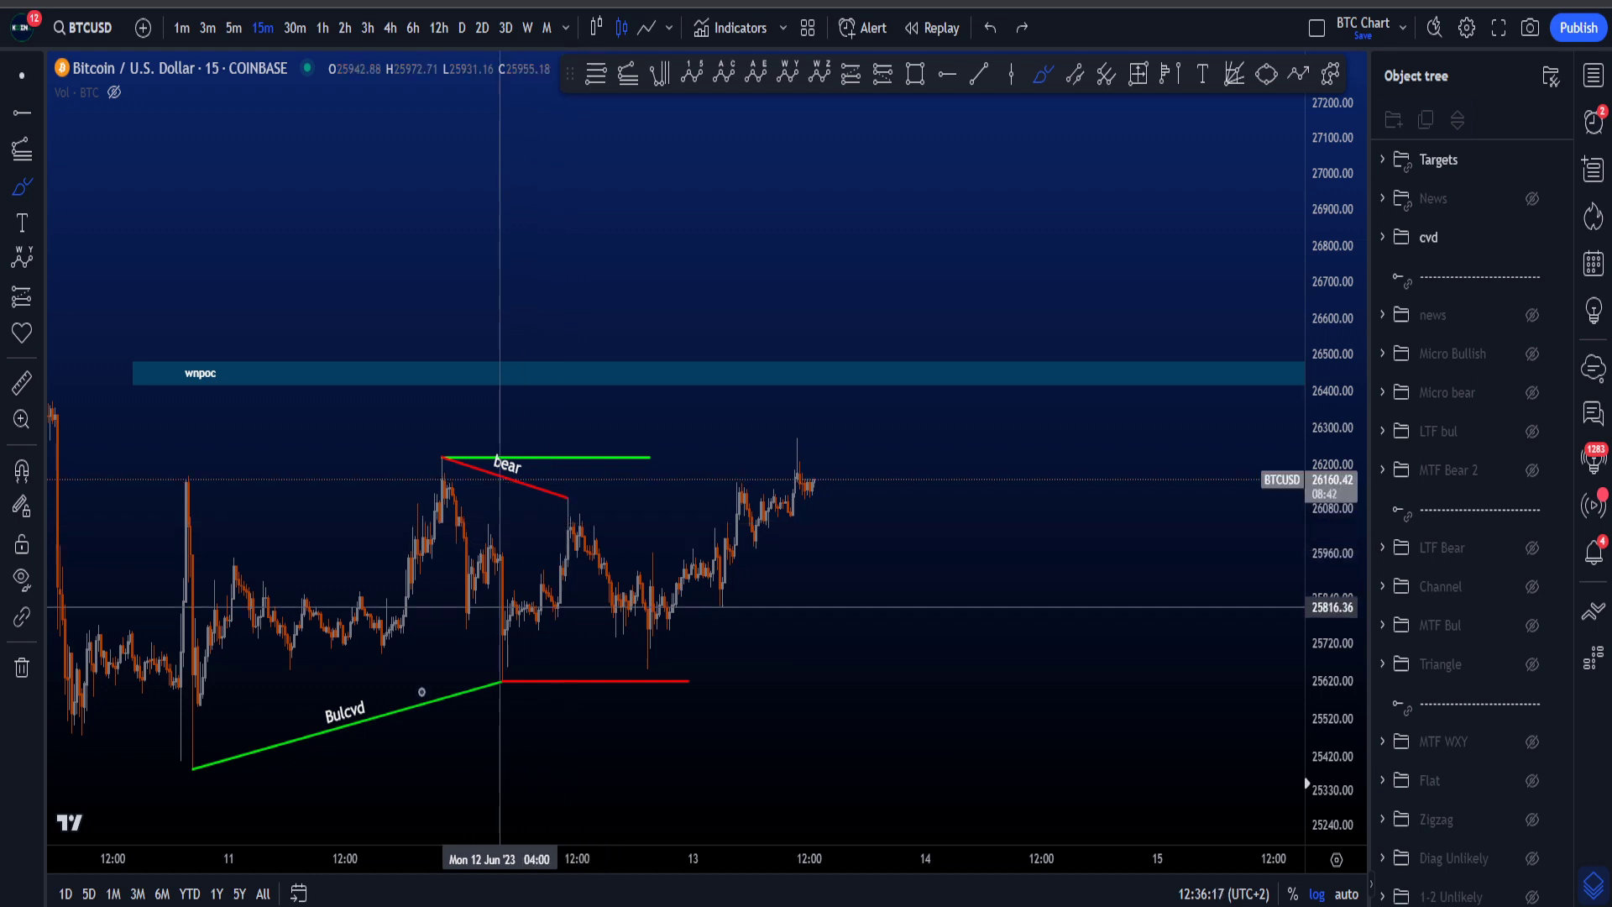
Circle the Bulcvd label and mark the high where the bear line starts, undoing both strokes.
mouse_move(384, 694)
mouse_down()
mouse_move(327, 763)
mouse_move(377, 674)
mouse_up()
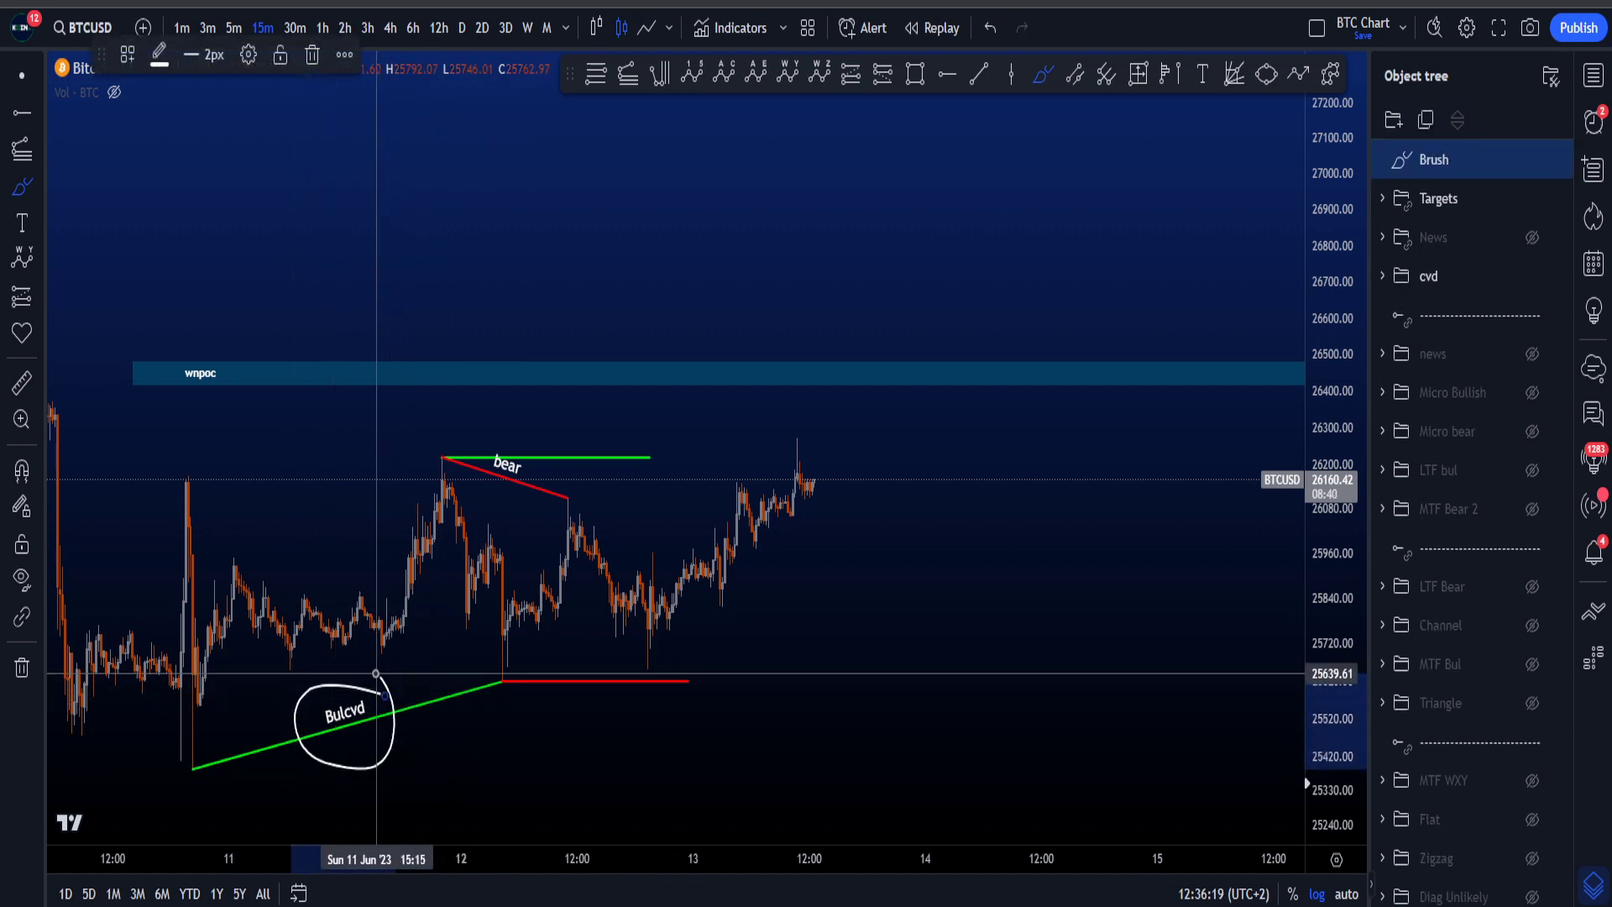
key(ctrl+z)
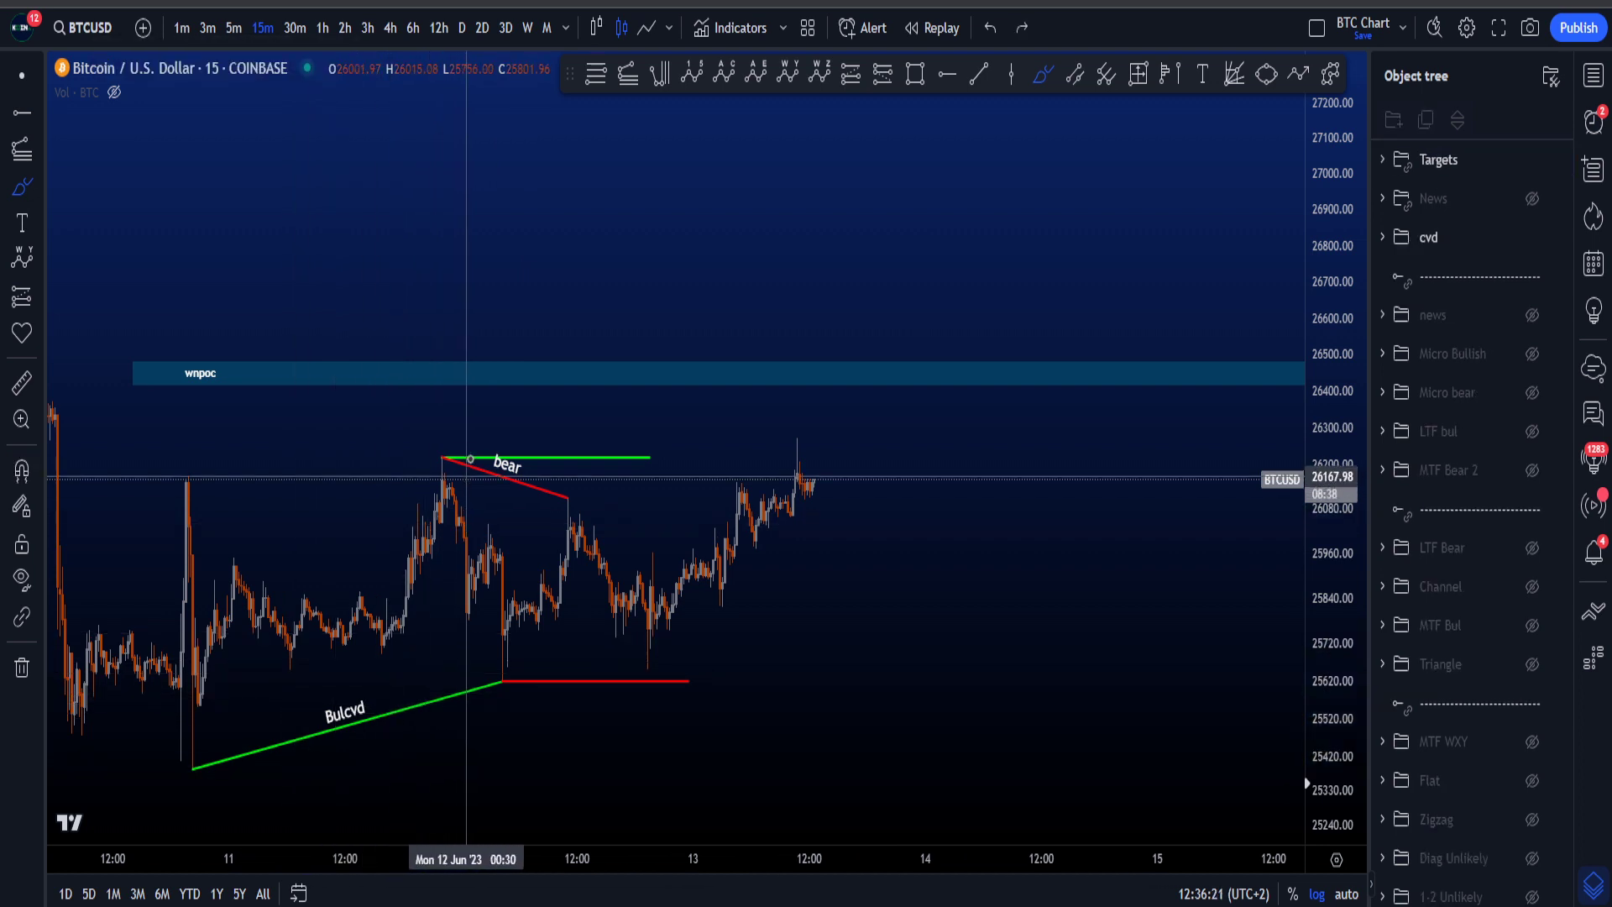
drag(449, 468, 450, 476)
key(ctrl+z)
Show the news group on the chart.
click(1532, 315)
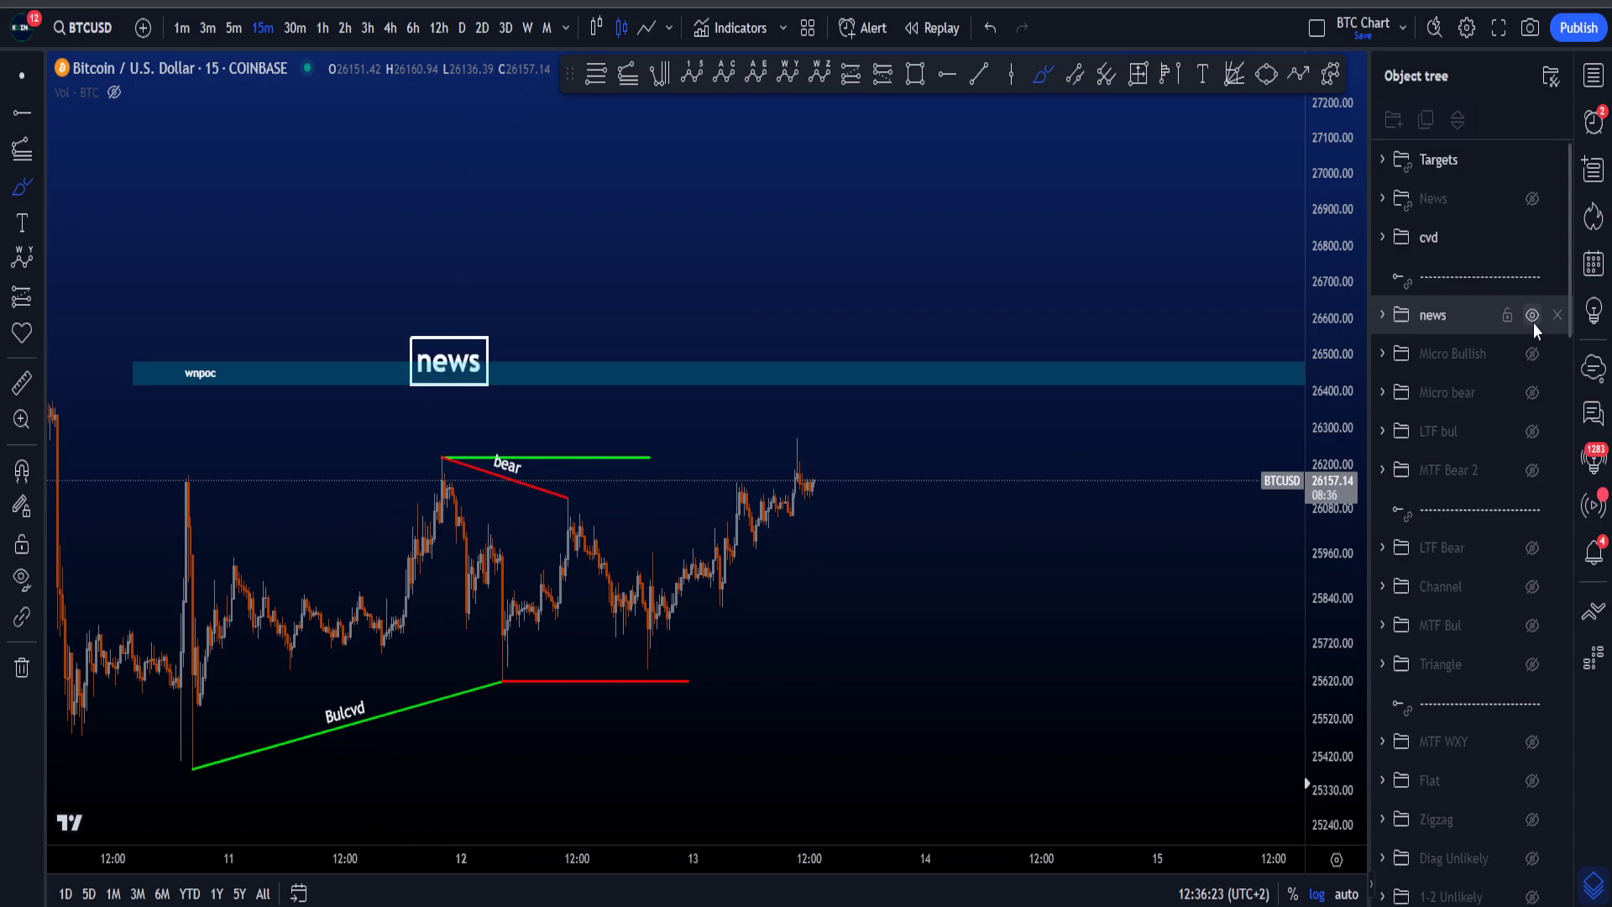